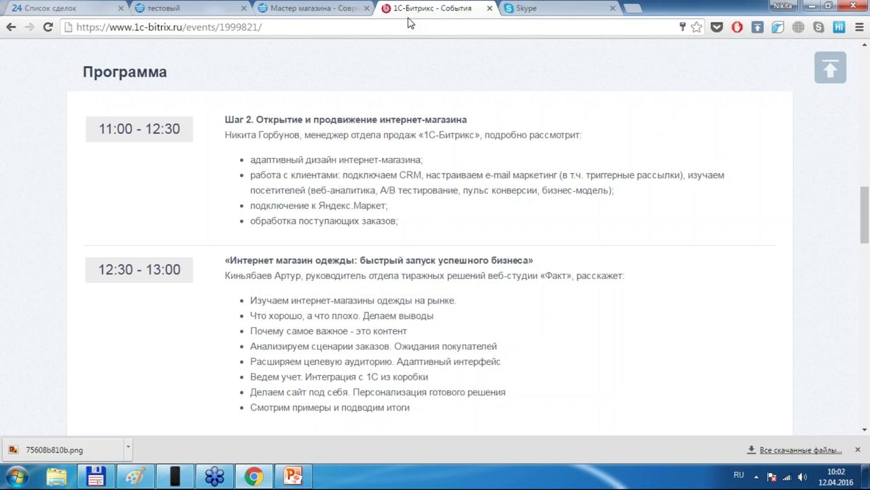
Switch to the store wizard page, expand the settings section «Настройки интернет-магазина, без которых он не сможет работать», and dismiss the downloads bar
{"action": "left_click", "coordinate": [316, 9]}
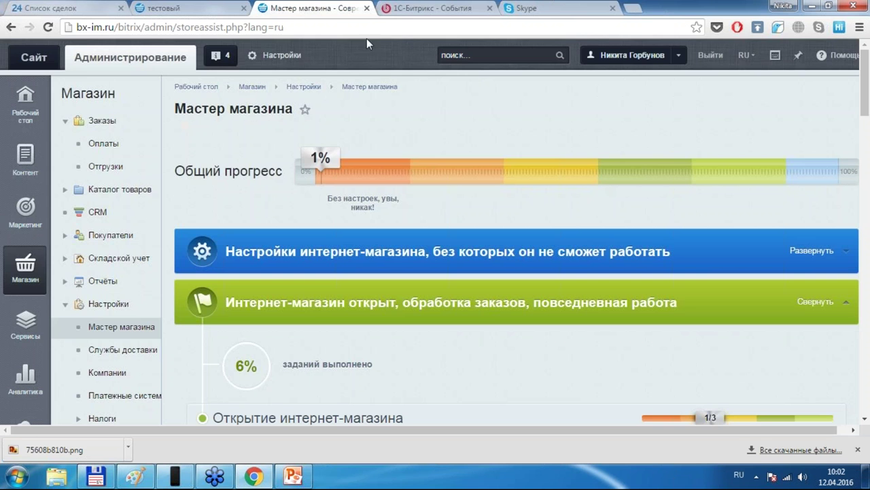
{"action": "left_click", "coordinate": [361, 253]}
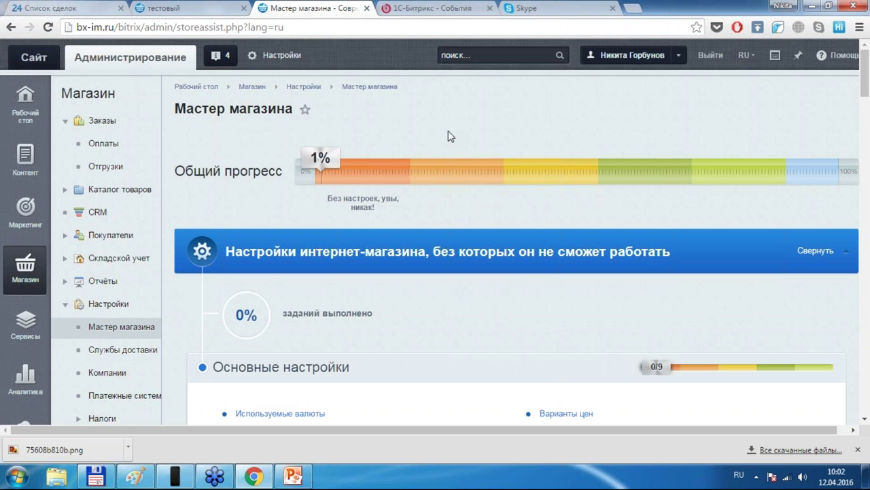
{"action": "scroll", "coordinate": [449, 136], "scroll_direction": "down", "scroll_amount": 4}
{"action": "scroll", "coordinate": [442, 142], "scroll_direction": "up", "scroll_amount": 4}
{"action": "scroll", "coordinate": [422, 183], "scroll_direction": "down", "scroll_amount": 1}
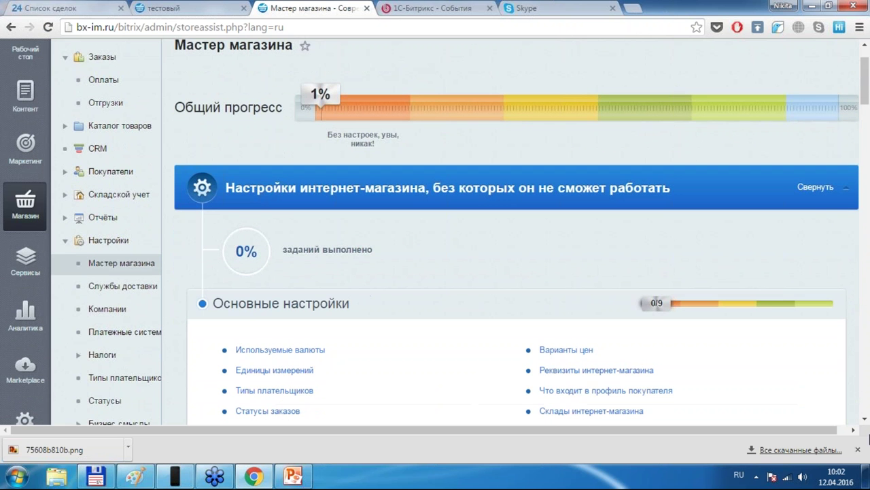
{"action": "left_click", "coordinate": [859, 449]}
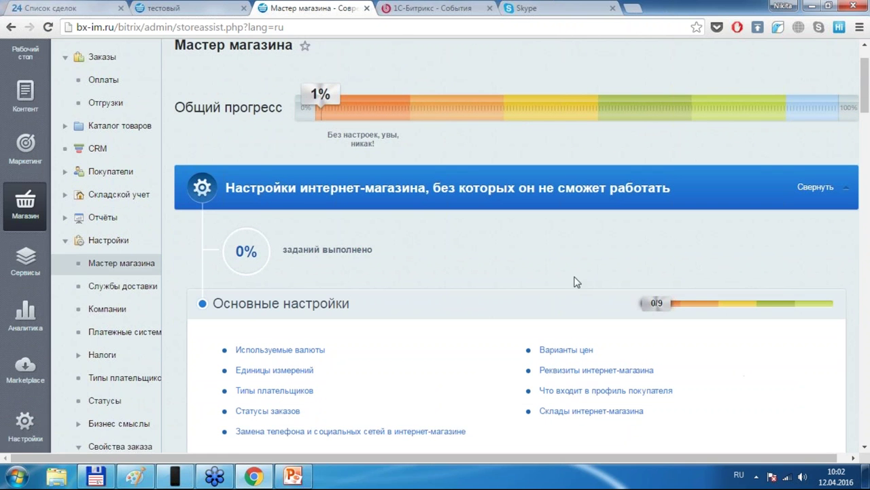
{"action": "scroll", "coordinate": [553, 276], "scroll_direction": "up", "scroll_amount": 1}
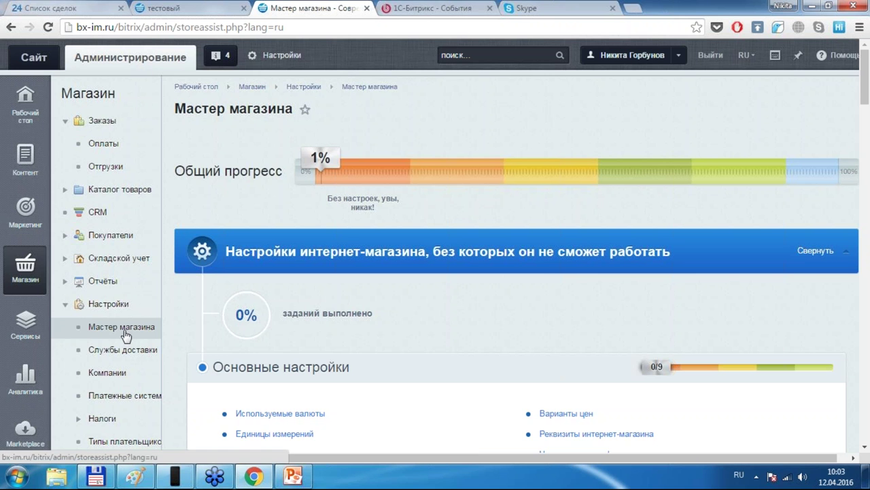
From the admin desktop, search for "мастер ма" and open «Мастер магазина» from the «Магазин» section
{"action": "left_click", "coordinate": [498, 55]}
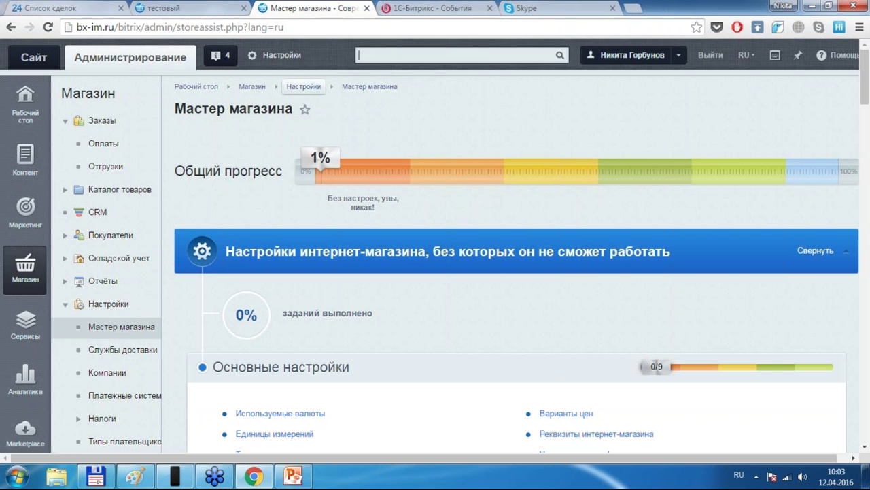
{"action": "left_click", "coordinate": [25, 102]}
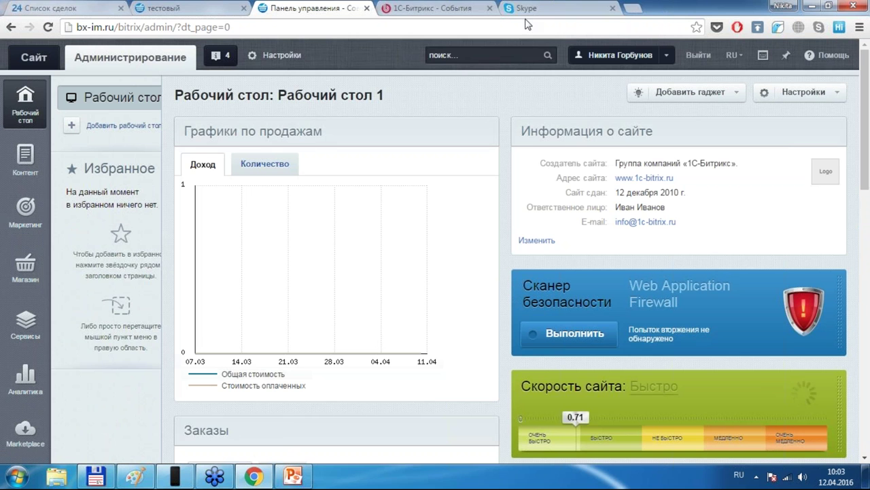
{"action": "left_click", "coordinate": [483, 54]}
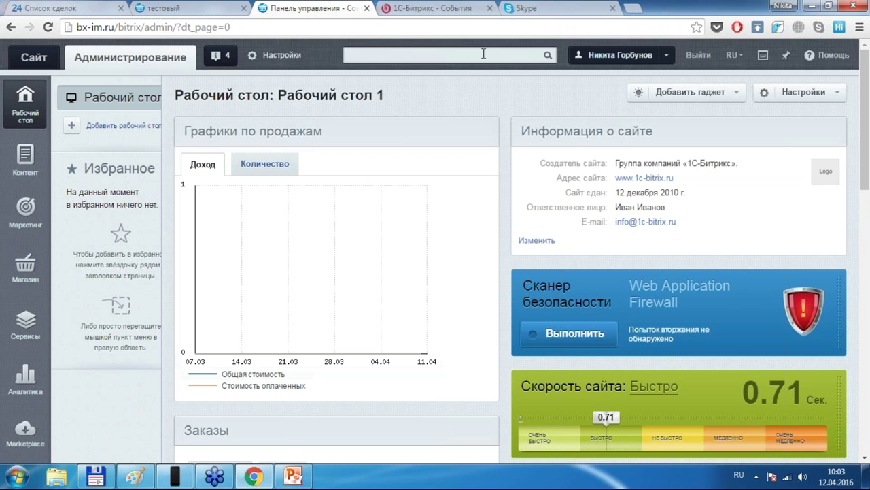
{"action": "type", "text": "мастер ма"}
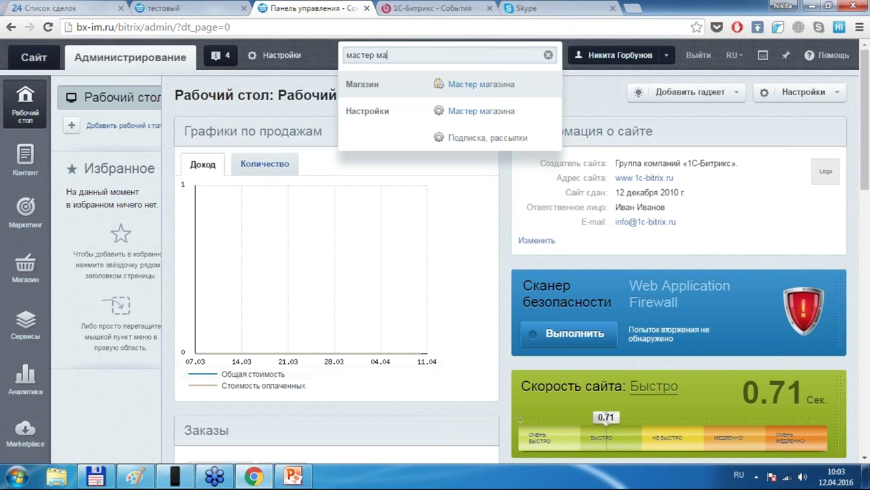
{"action": "left_click", "coordinate": [481, 84]}
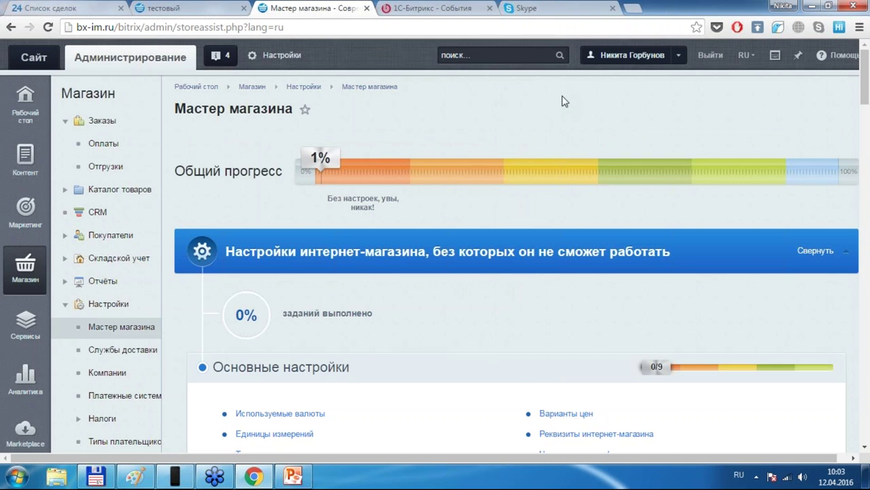
Review the required store settings: basic settings, product entry, 1C integration, payment and delivery, and SEO tasks
{"action": "scroll", "coordinate": [566, 97], "scroll_direction": "down", "scroll_amount": 1}
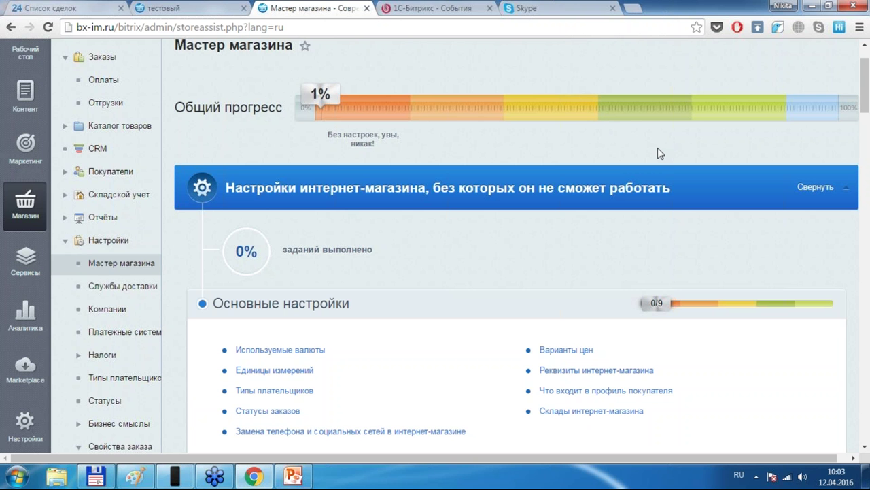
{"action": "scroll", "coordinate": [658, 148], "scroll_direction": "down", "scroll_amount": 4}
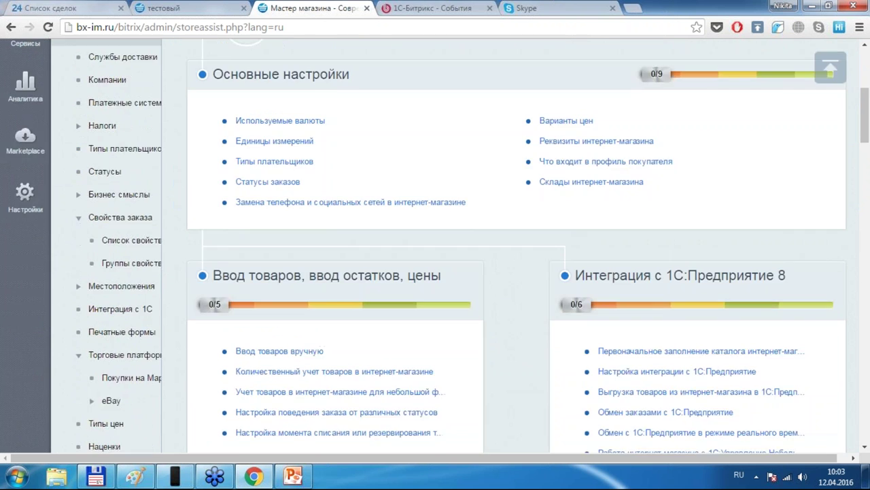
{"action": "scroll", "coordinate": [641, 140], "scroll_direction": "down", "scroll_amount": 3}
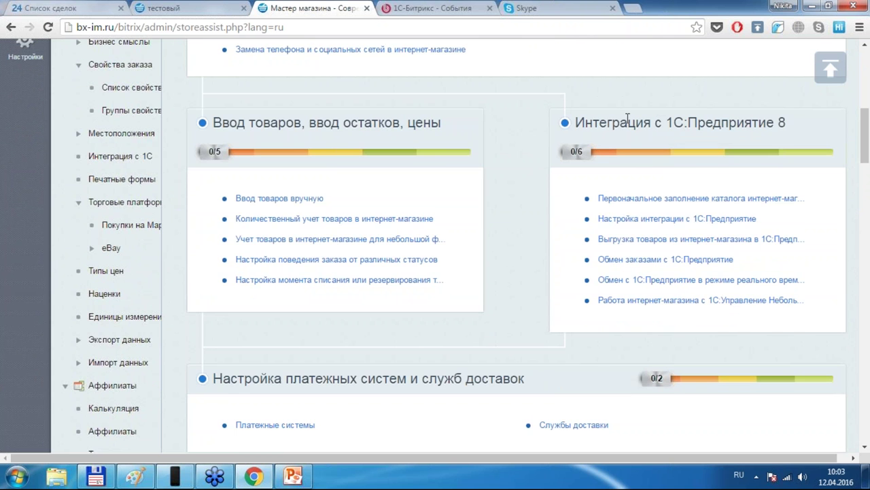
{"action": "scroll", "coordinate": [477, 118], "scroll_direction": "down", "scroll_amount": 2}
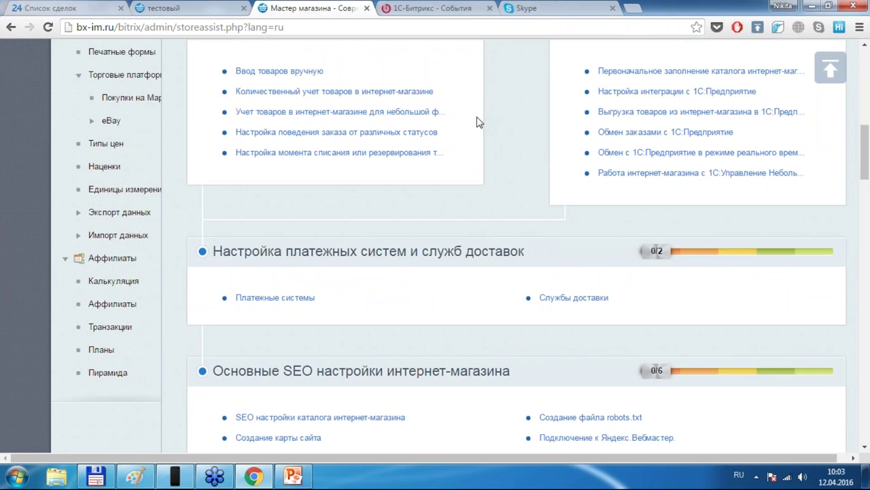
{"action": "scroll", "coordinate": [501, 140], "scroll_direction": "up", "scroll_amount": 2}
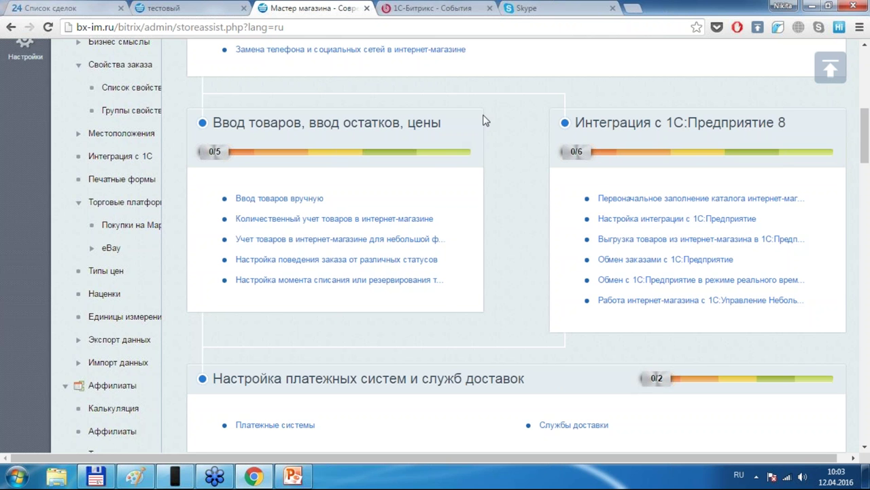
{"action": "scroll", "coordinate": [519, 121], "scroll_direction": "down", "scroll_amount": 3}
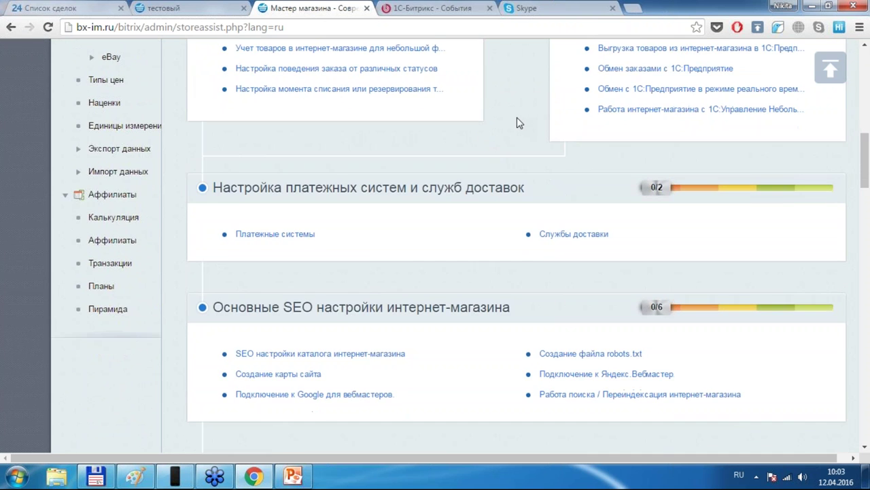
{"action": "scroll", "coordinate": [347, 183], "scroll_direction": "down", "scroll_amount": 2}
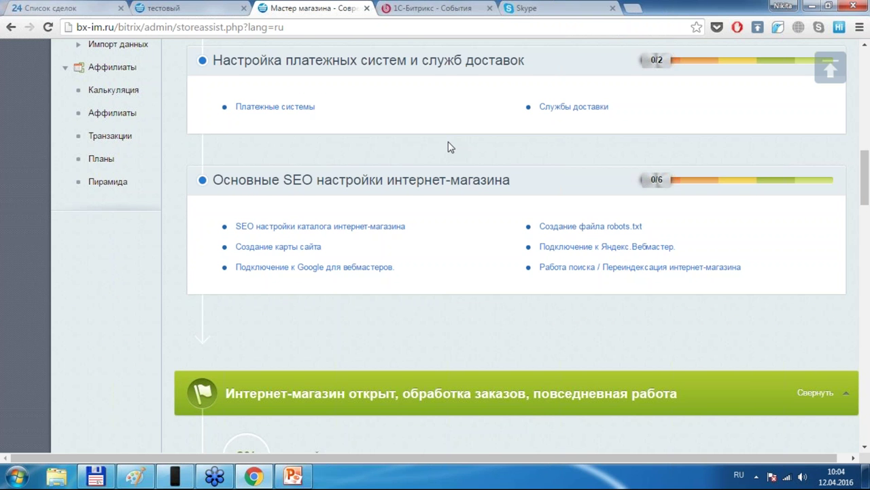
{"action": "scroll", "coordinate": [467, 149], "scroll_direction": "up", "scroll_amount": 9}
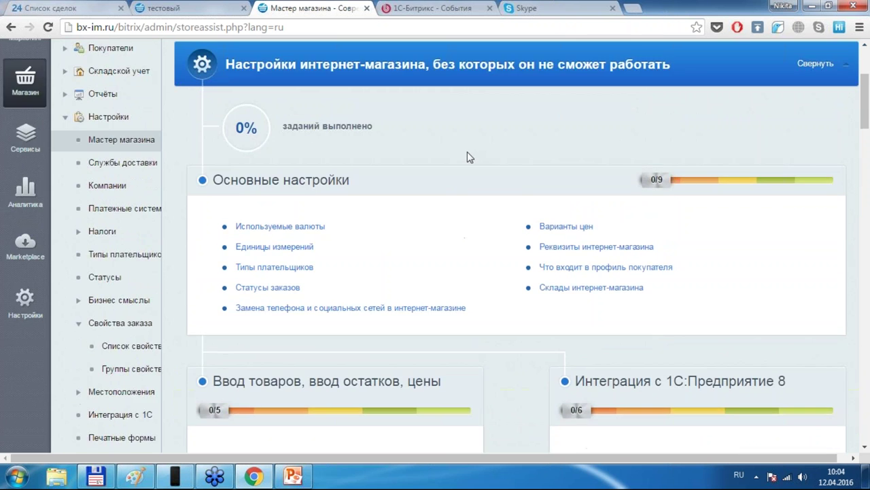
{"action": "scroll", "coordinate": [467, 157], "scroll_direction": "up", "scroll_amount": 2}
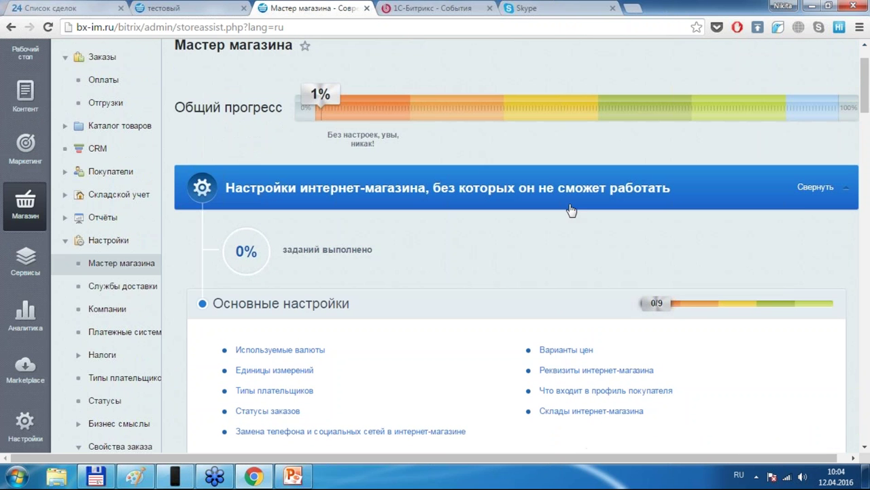
Collapse the required settings section and open the «Адаптивный дизайн» task under «Открытие интернет-магазина»
{"action": "left_click", "coordinate": [809, 188]}
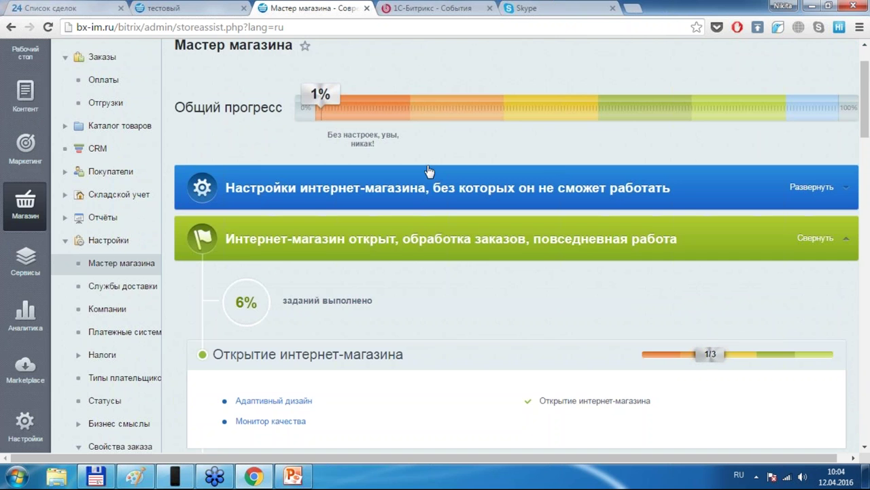
{"action": "scroll", "coordinate": [478, 148], "scroll_direction": "down", "scroll_amount": 2}
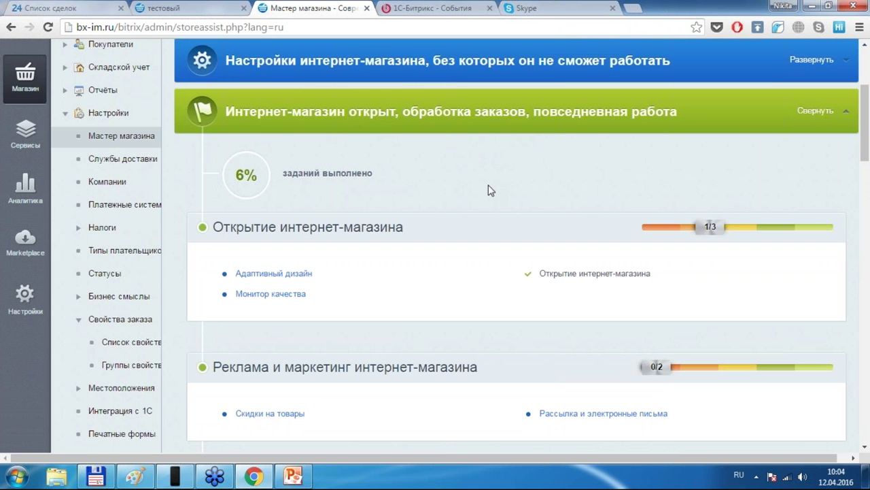
{"action": "left_click", "coordinate": [272, 274]}
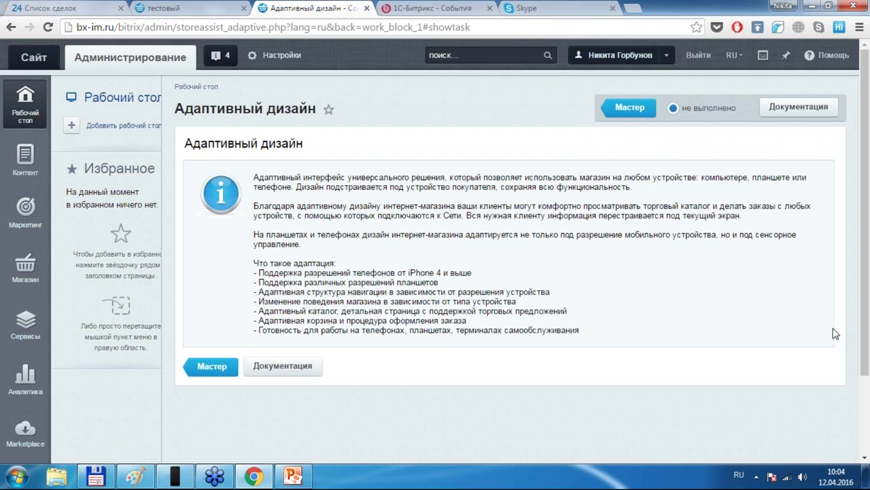
Go to the public test store, collapse its admin toolbar, and look through the home page's products and side blocks
{"action": "left_click", "coordinate": [210, 7]}
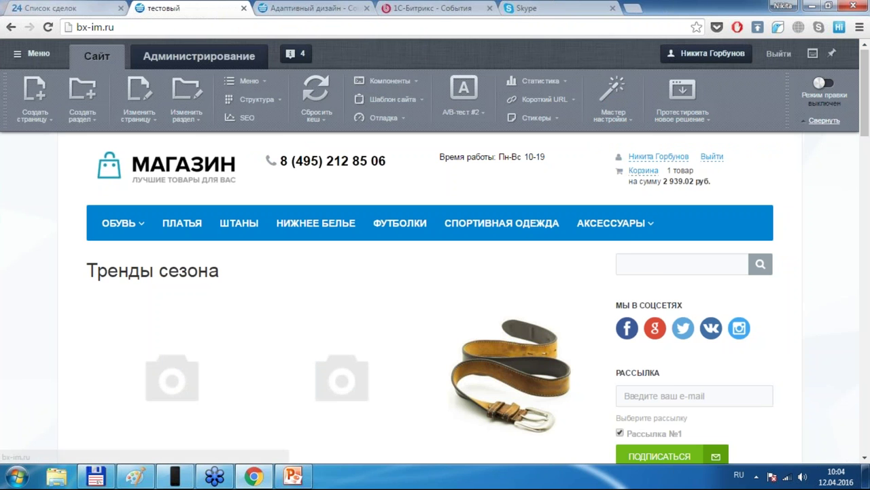
{"action": "left_click", "coordinate": [824, 121]}
{"action": "scroll", "coordinate": [744, 140], "scroll_direction": "down", "scroll_amount": 8}
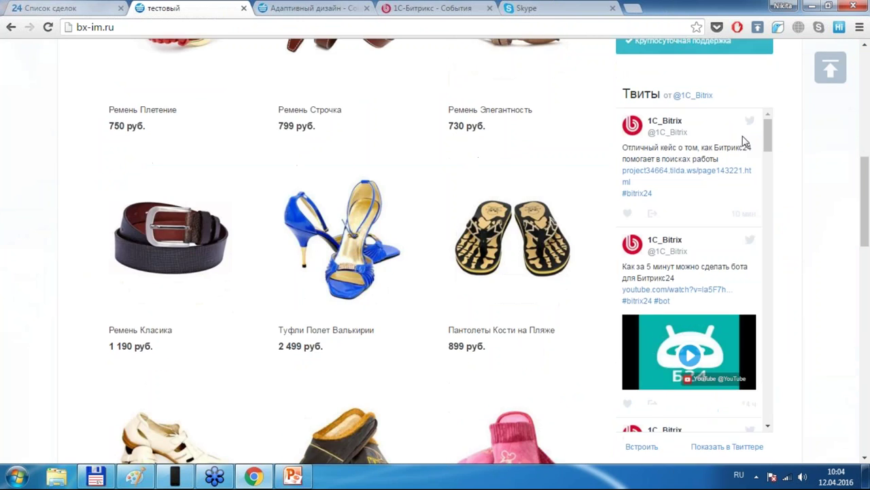
{"action": "scroll", "coordinate": [768, 150], "scroll_direction": "up", "scroll_amount": 8}
{"action": "scroll", "coordinate": [347, 210], "scroll_direction": "down", "scroll_amount": 8}
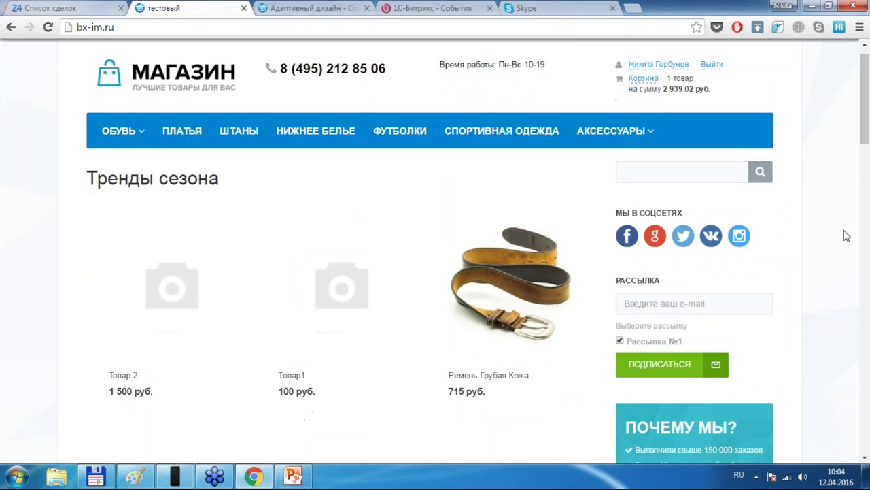
{"action": "scroll", "coordinate": [229, 133], "scroll_direction": "down", "scroll_amount": 3}
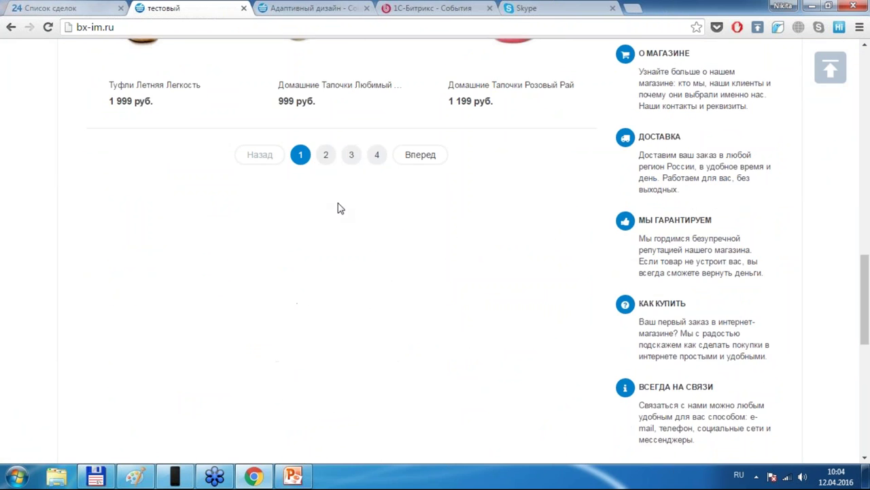
{"action": "scroll", "coordinate": [340, 208], "scroll_direction": "down", "scroll_amount": 5}
{"action": "scroll", "coordinate": [340, 208], "scroll_direction": "up", "scroll_amount": 6}
{"action": "scroll", "coordinate": [340, 208], "scroll_direction": "up", "scroll_amount": 6}
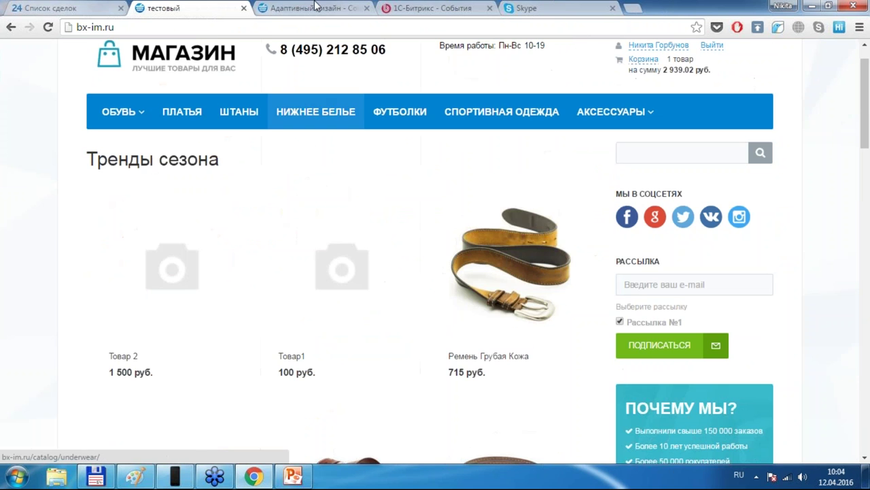
Switch to the PowerPoint presentation and start the slide show from slide 10, «Адаптивность – must-have интернет-магазина»
{"action": "left_click", "coordinate": [318, 7]}
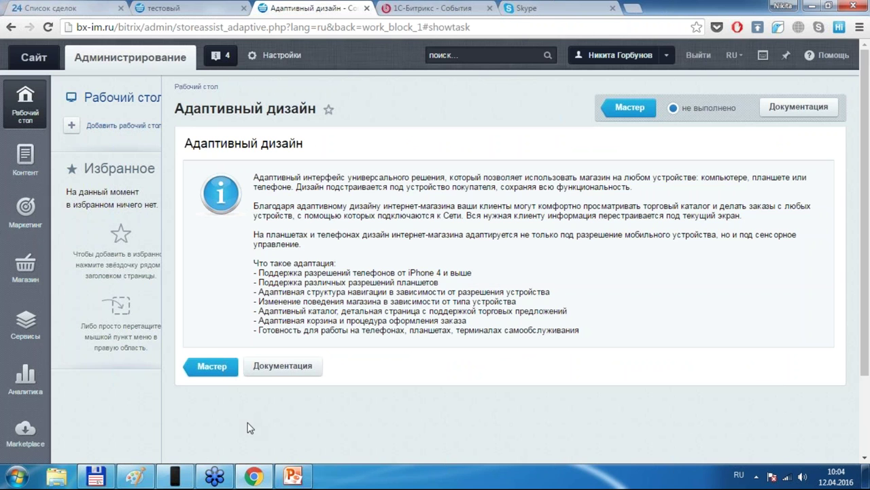
{"action": "left_click", "coordinate": [292, 401]}
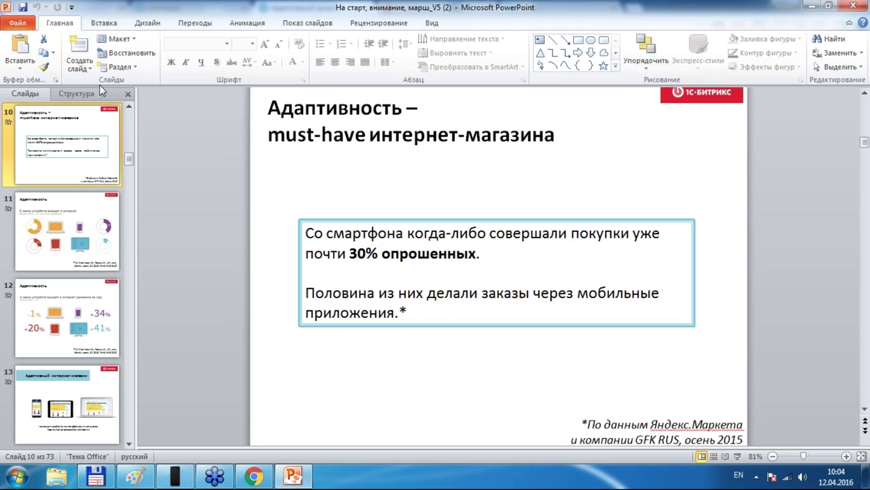
{"action": "left_click", "coordinate": [306, 24]}
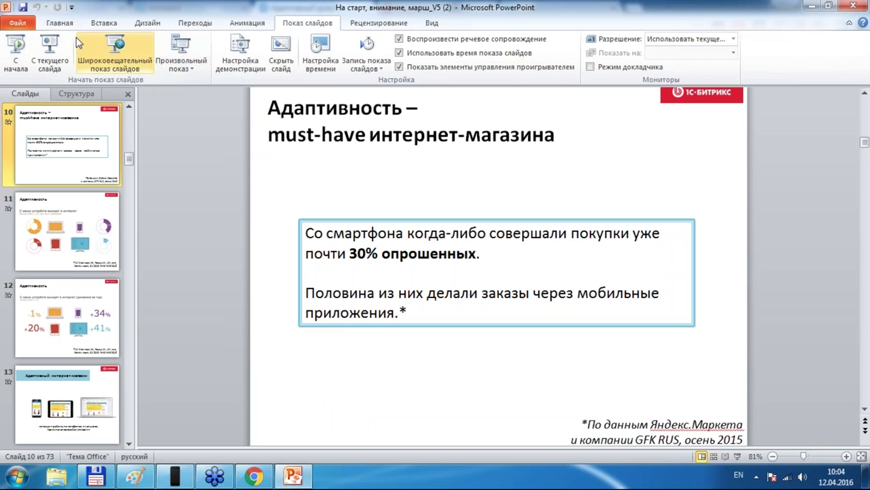
{"action": "left_click", "coordinate": [48, 42]}
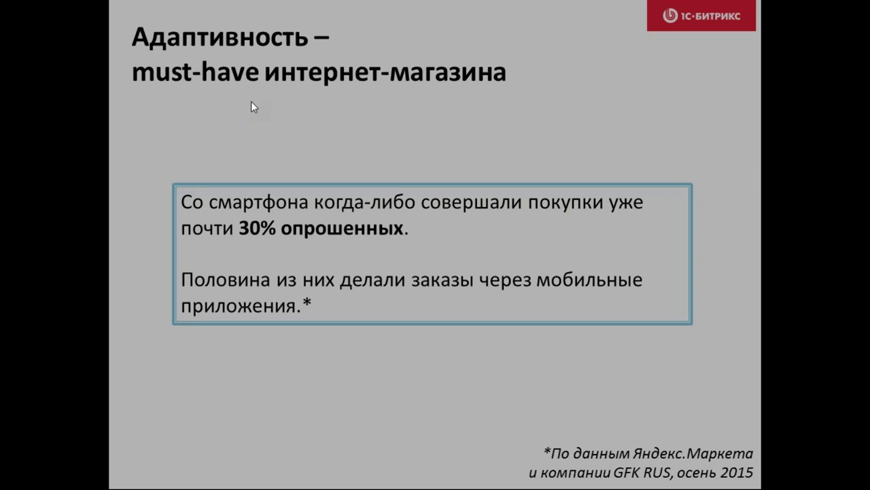
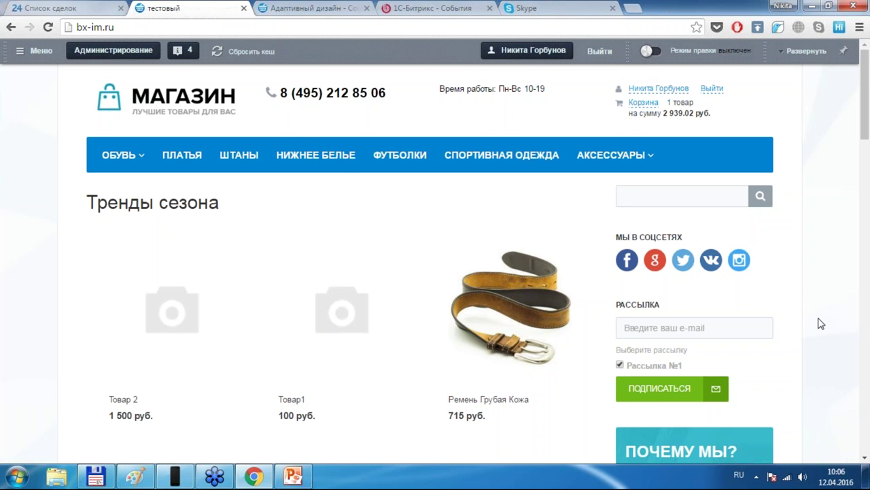
Open the browser's developer tools on the store's home page and preview it in device mode as an iPhone 6
{"action": "key", "text": "F12"}
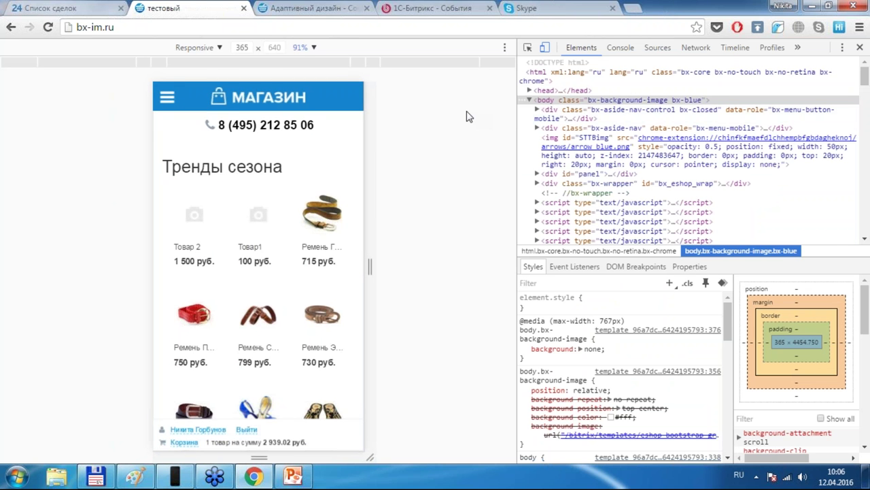
{"action": "left_click", "coordinate": [545, 47]}
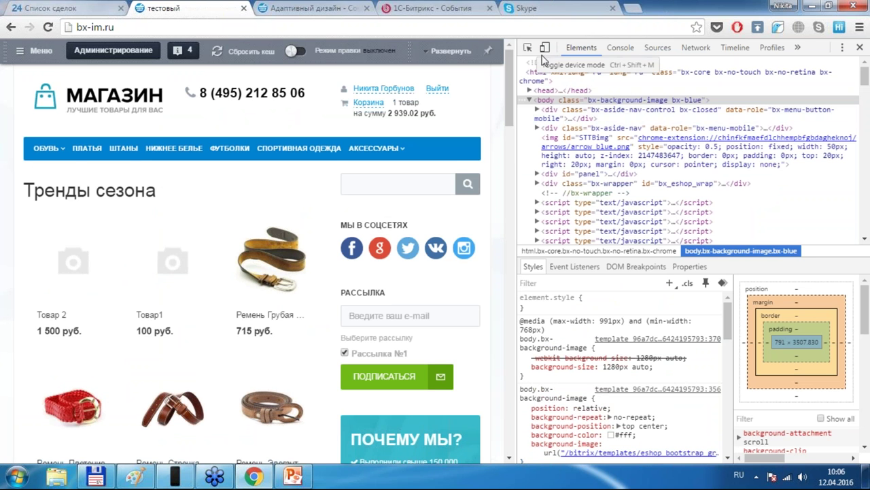
{"action": "mouse_move", "coordinate": [272, 265]}
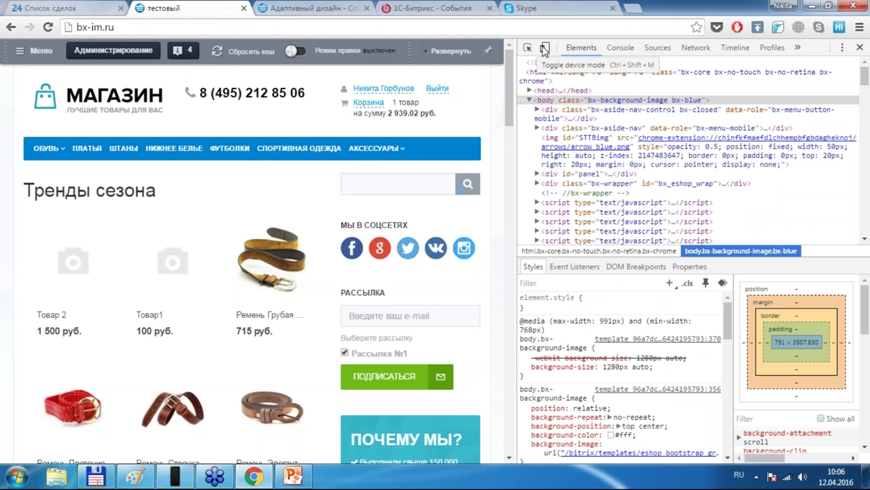
{"action": "left_click", "coordinate": [545, 47]}
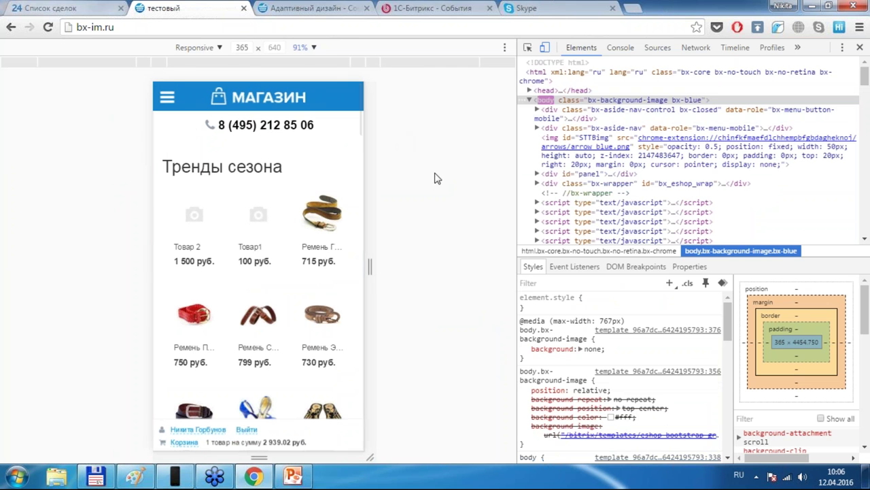
{"action": "left_click", "coordinate": [219, 48]}
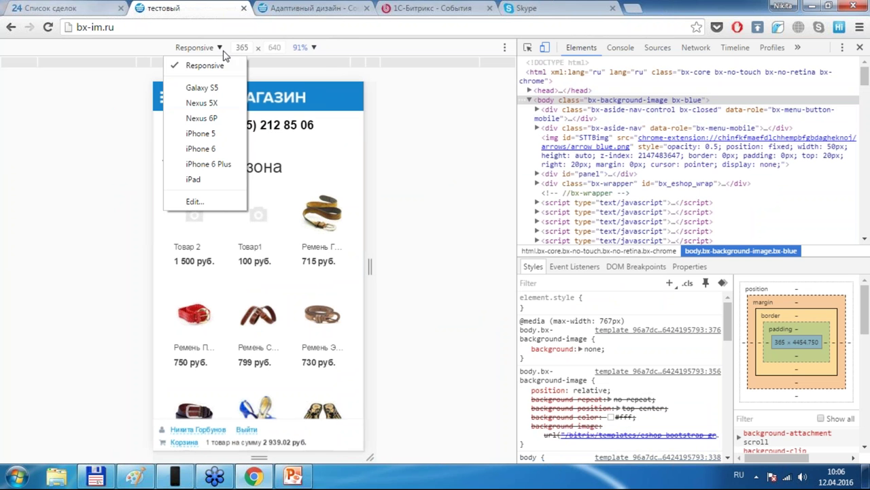
{"action": "left_click", "coordinate": [216, 148]}
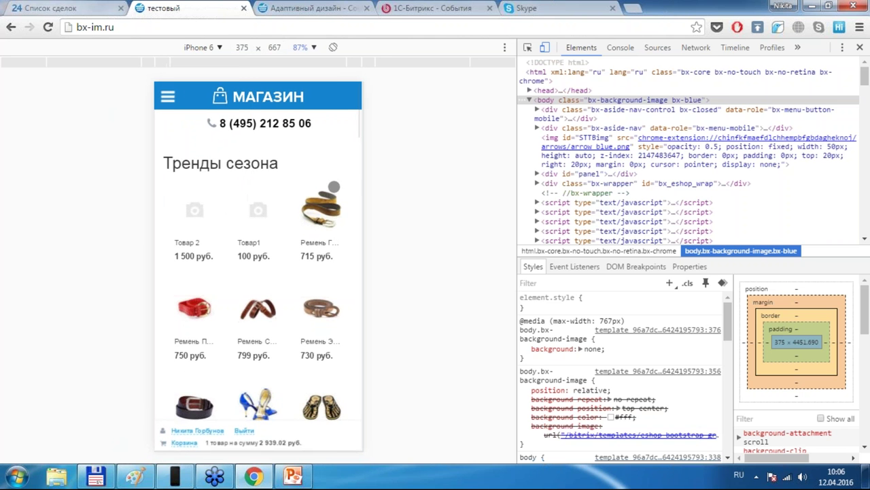
Look through the products and blocks in the phone layout, then expand and collapse the mobile catalog menu
{"action": "scroll", "coordinate": [301, 175], "scroll_direction": "down", "scroll_amount": 3}
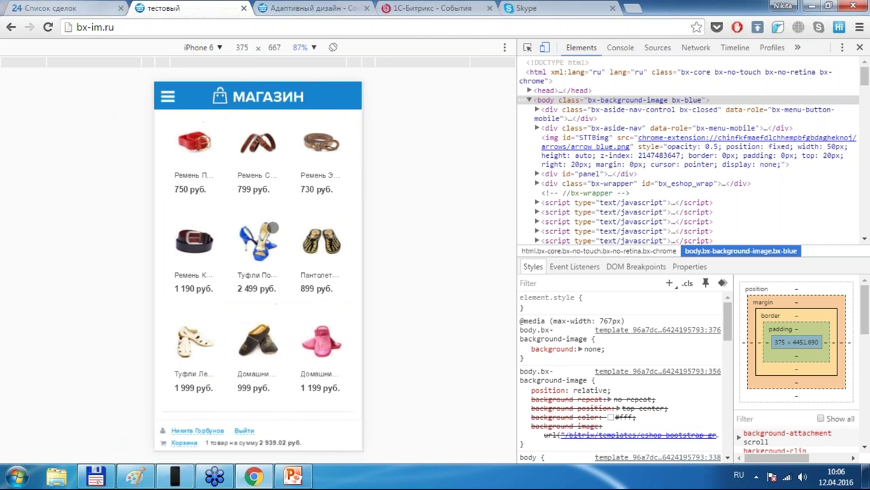
{"action": "scroll", "coordinate": [285, 230], "scroll_direction": "down", "scroll_amount": 4}
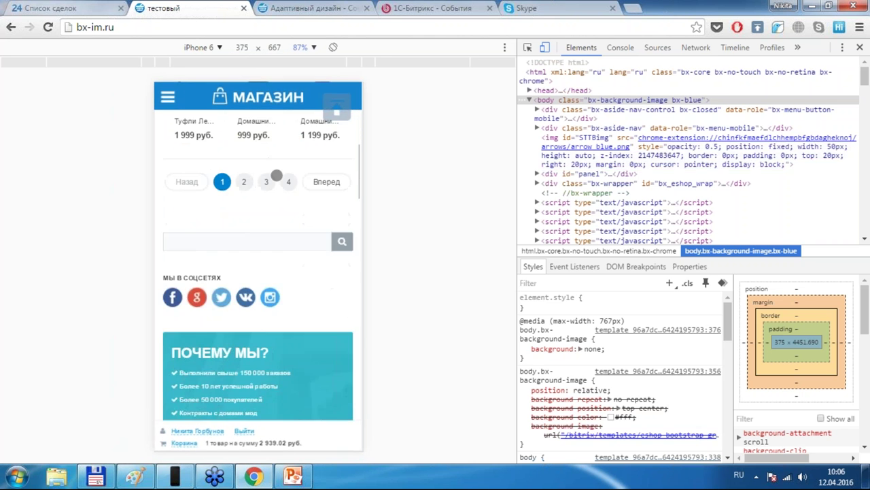
{"action": "scroll", "coordinate": [271, 204], "scroll_direction": "up", "scroll_amount": 5}
{"action": "scroll", "coordinate": [270, 199], "scroll_direction": "up", "scroll_amount": 2}
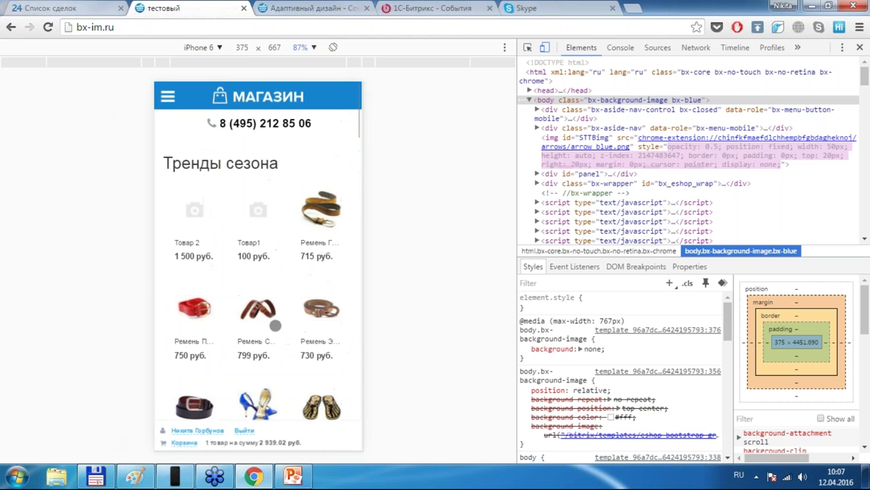
{"action": "left_click", "coordinate": [167, 96]}
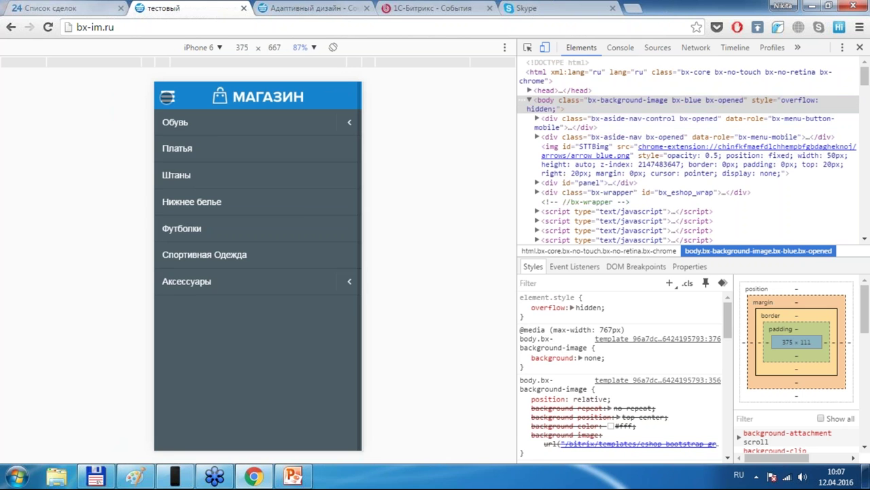
{"action": "left_click", "coordinate": [168, 96]}
Reload the home page through the «МАГАЗИН» logo and look through its mobile layout down to the tweets block and back
{"action": "left_click", "coordinate": [235, 98]}
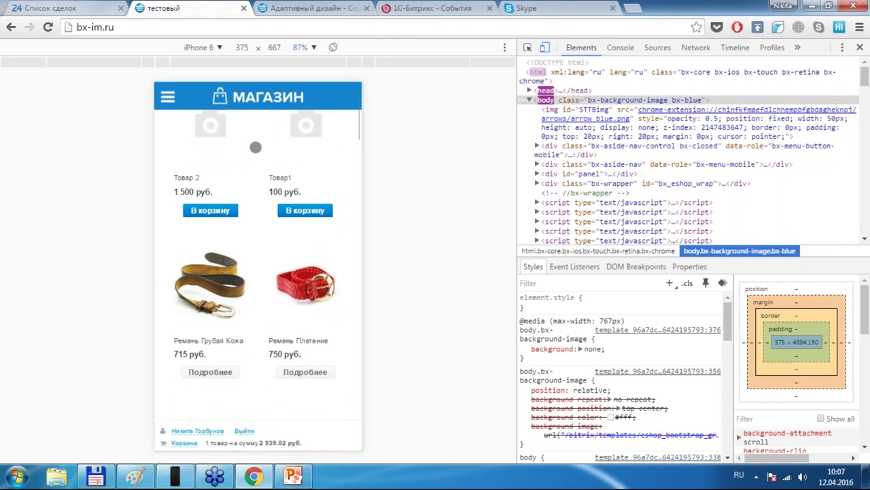
{"action": "scroll", "coordinate": [266, 136], "scroll_direction": "down", "scroll_amount": 10}
{"action": "scroll", "coordinate": [268, 159], "scroll_direction": "down", "scroll_amount": 10}
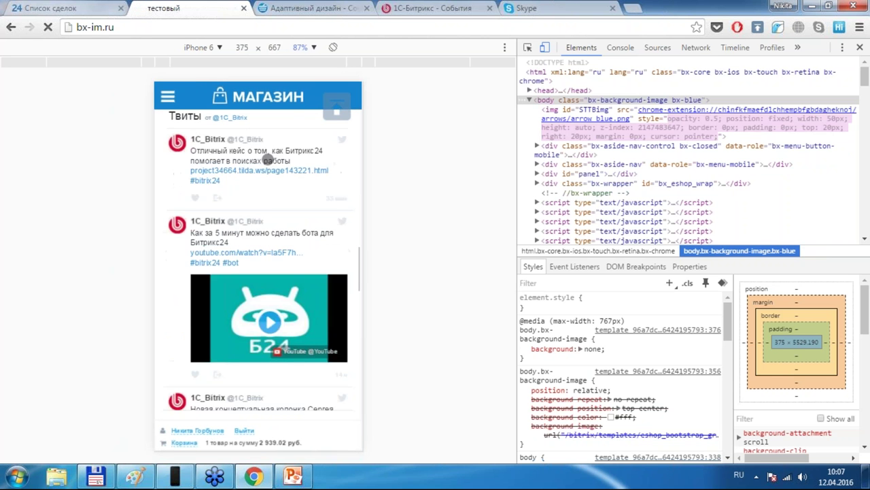
{"action": "scroll", "coordinate": [266, 163], "scroll_direction": "down", "scroll_amount": 10}
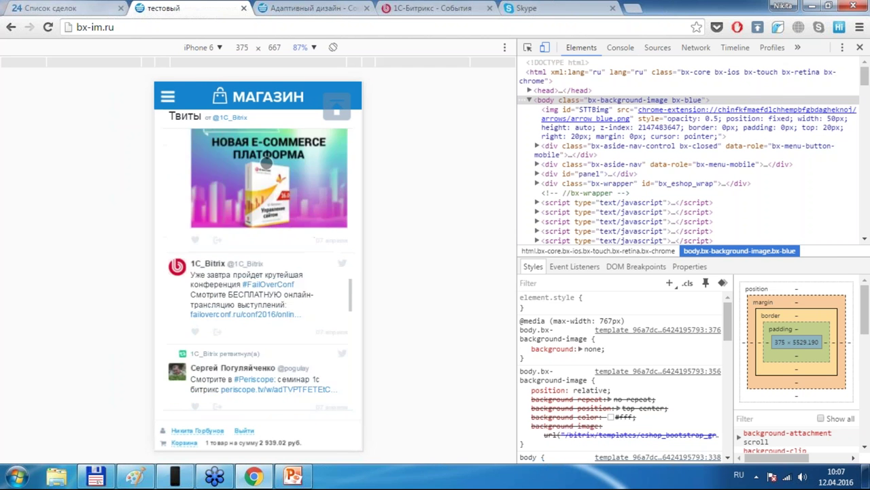
{"action": "scroll", "coordinate": [266, 163], "scroll_direction": "up", "scroll_amount": 15}
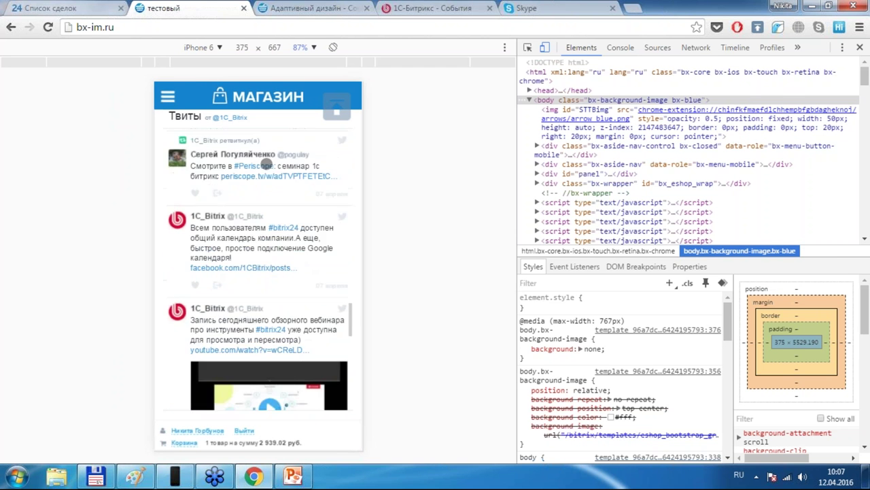
{"action": "scroll", "coordinate": [265, 159], "scroll_direction": "up", "scroll_amount": 15}
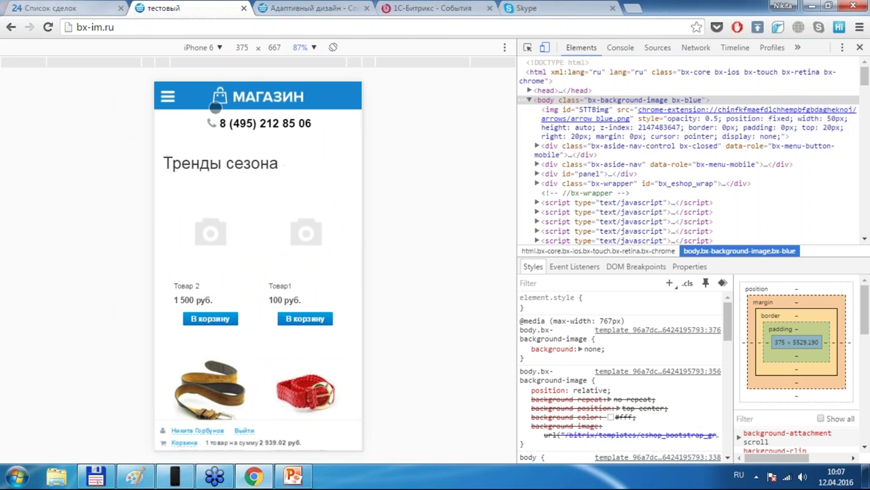
Preview the home page as an iPad, then leave device mode and close the developer tools
{"action": "left_click", "coordinate": [219, 49]}
{"action": "left_click", "coordinate": [194, 179]}
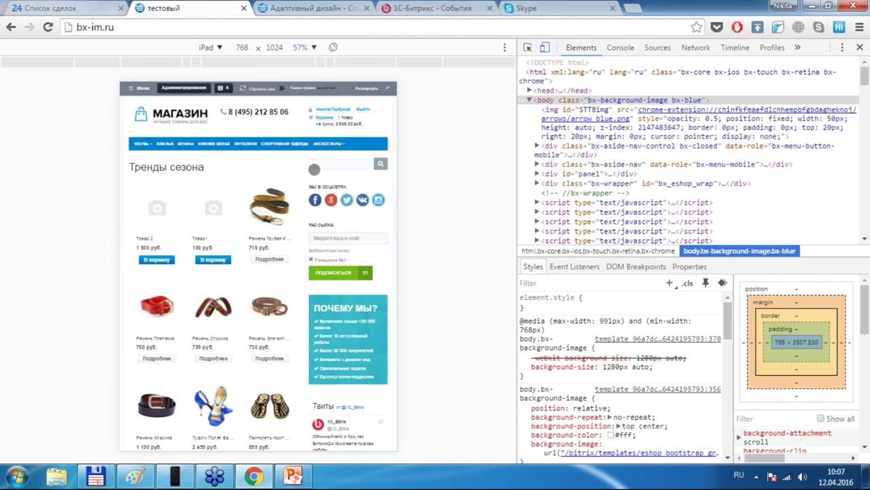
{"action": "left_click", "coordinate": [545, 49]}
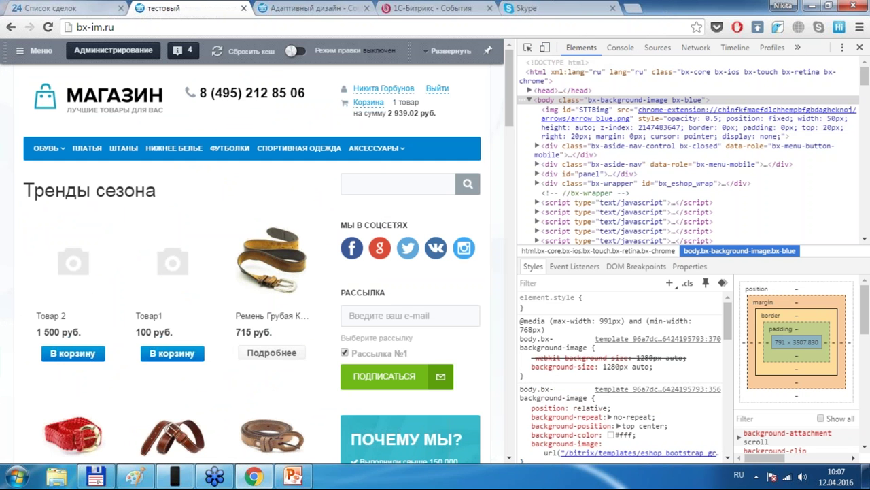
{"action": "key", "text": "F12"}
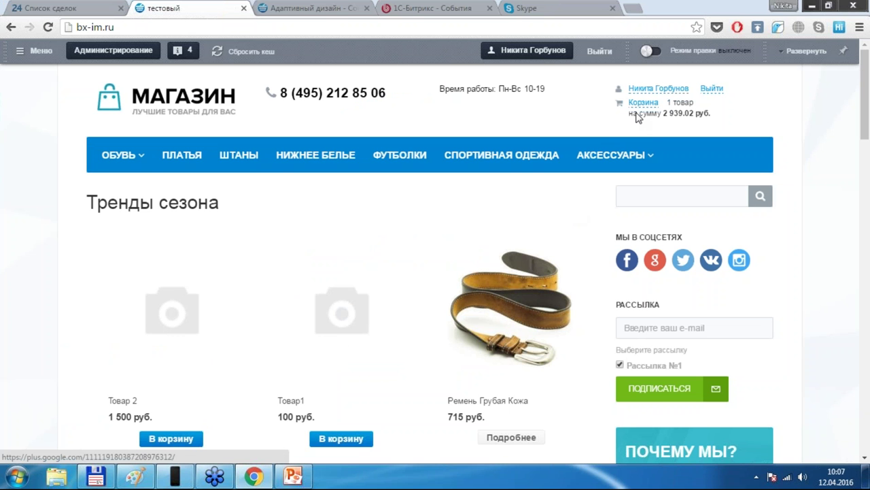
Return to the «Адаптивный дизайн» task, mark it as completed, and go back to the store wizard
{"action": "left_click", "coordinate": [254, 8]}
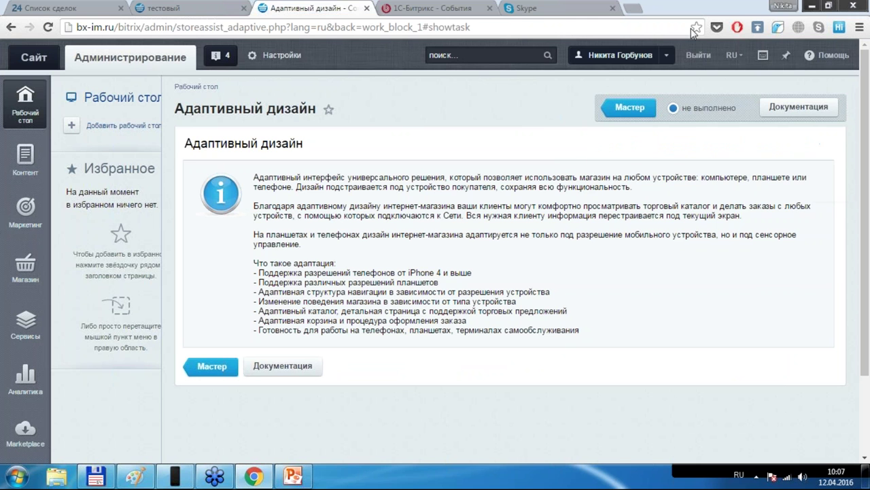
{"action": "mouse_move", "coordinate": [680, 110]}
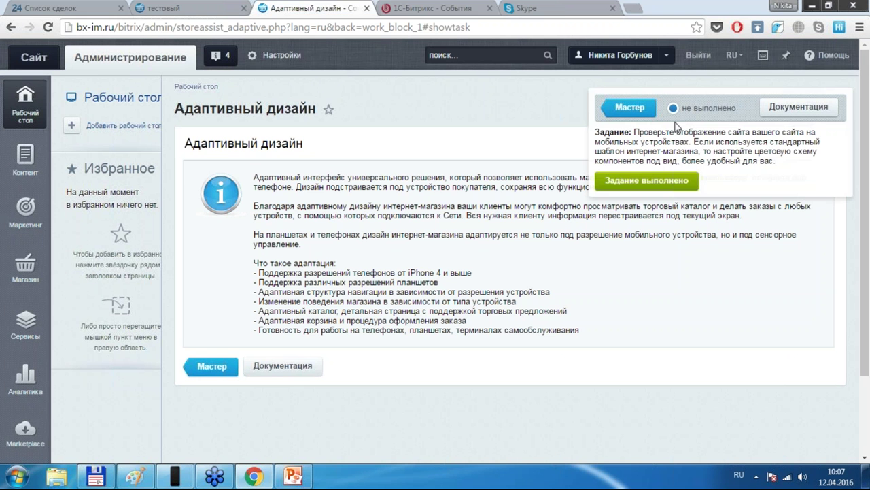
{"action": "left_click", "coordinate": [657, 185]}
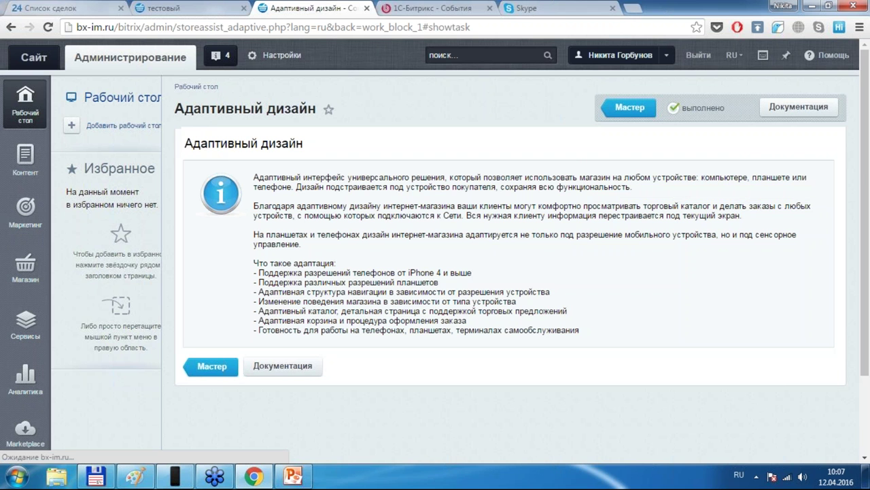
{"action": "left_click", "coordinate": [625, 107]}
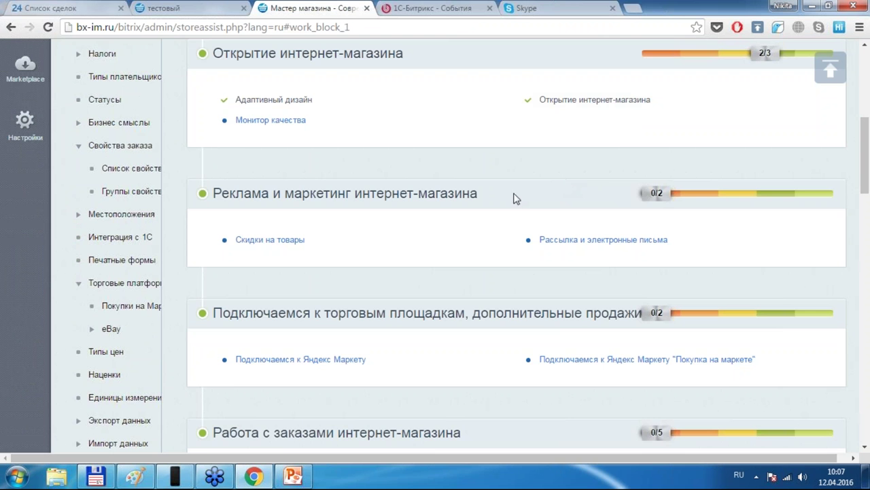
Open the «Монитор качества» task, look over its testing recommendations, mark it as completed and return to the store wizard
{"action": "left_click", "coordinate": [272, 121]}
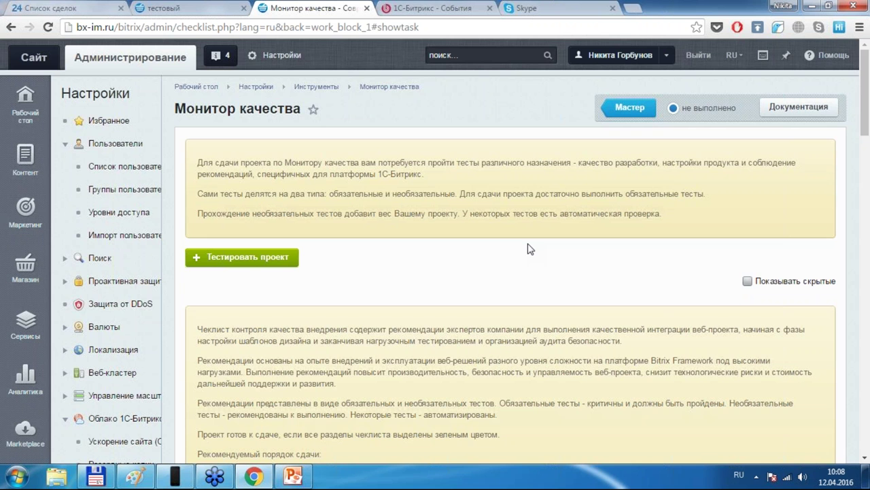
{"action": "scroll", "coordinate": [530, 249], "scroll_direction": "down", "scroll_amount": 6}
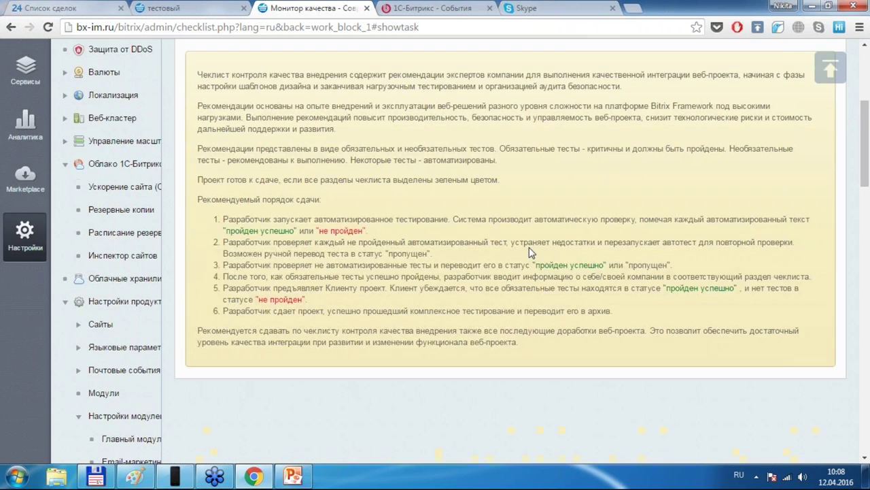
{"action": "scroll", "coordinate": [538, 248], "scroll_direction": "up", "scroll_amount": 7}
{"action": "mouse_move", "coordinate": [680, 108]}
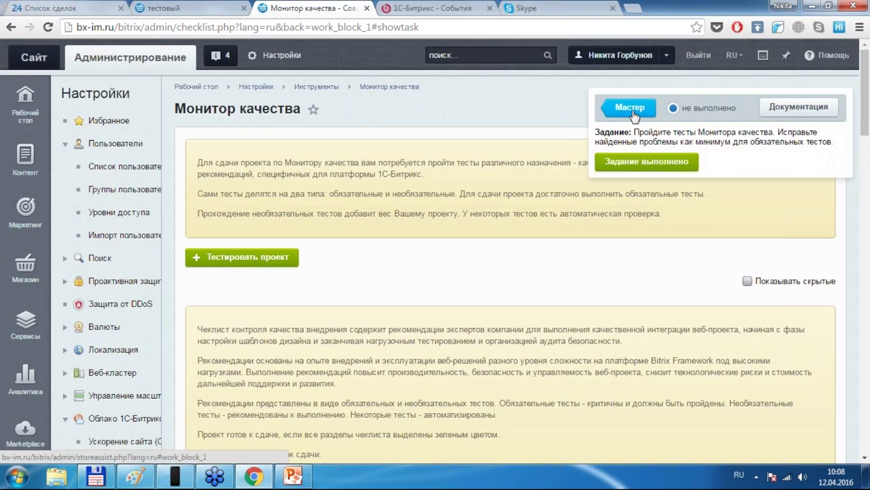
{"action": "left_click", "coordinate": [647, 161]}
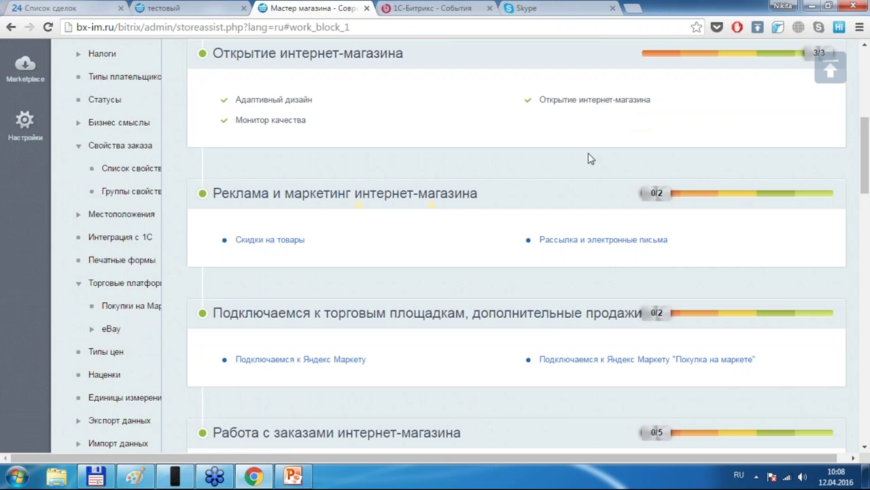
Open the «Открытие интернет-магазина» task and examine the main module settings down to «Временное закрытие публичной части сайта»
{"action": "left_click", "coordinate": [596, 102]}
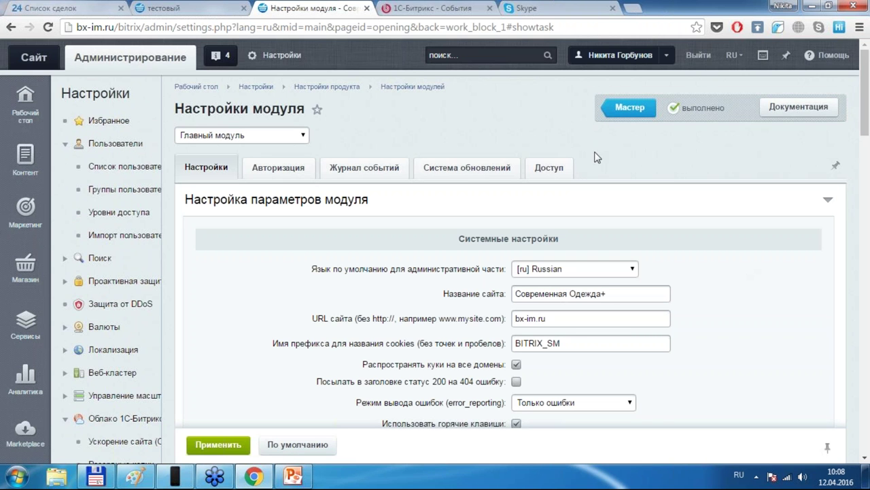
{"action": "mouse_move", "coordinate": [650, 117]}
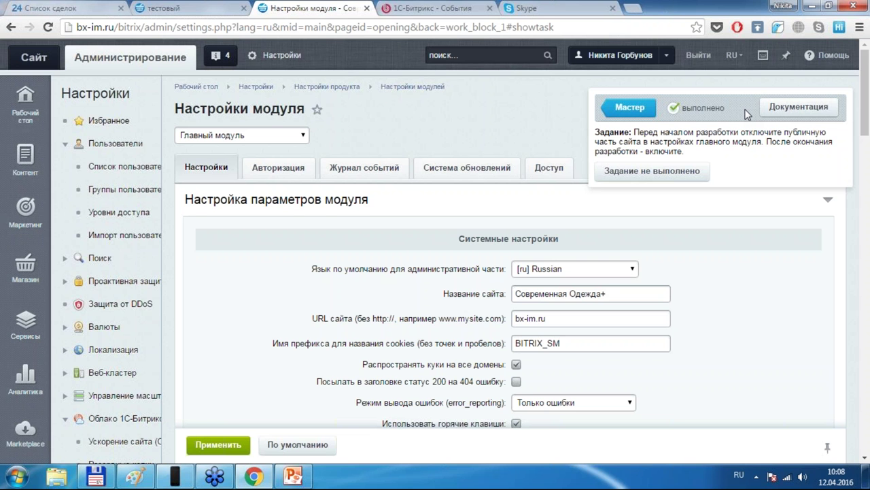
{"action": "scroll", "coordinate": [292, 275], "scroll_direction": "down", "scroll_amount": 4}
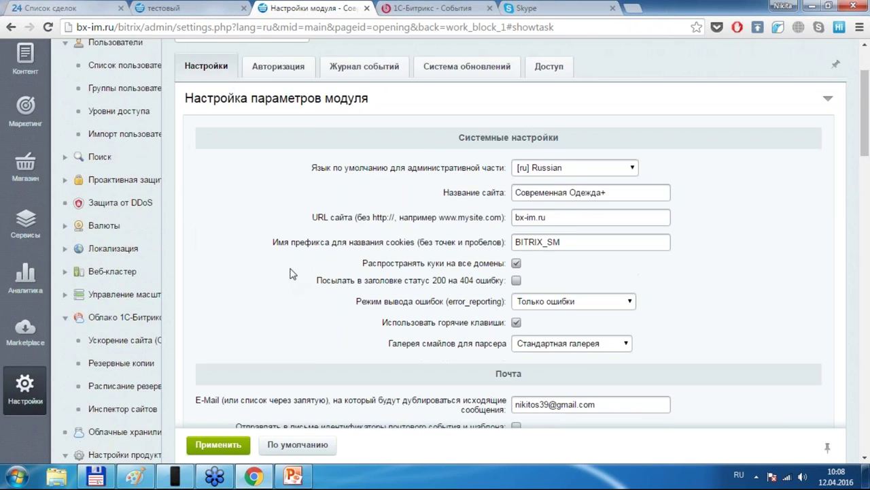
{"action": "scroll", "coordinate": [343, 197], "scroll_direction": "down", "scroll_amount": 6}
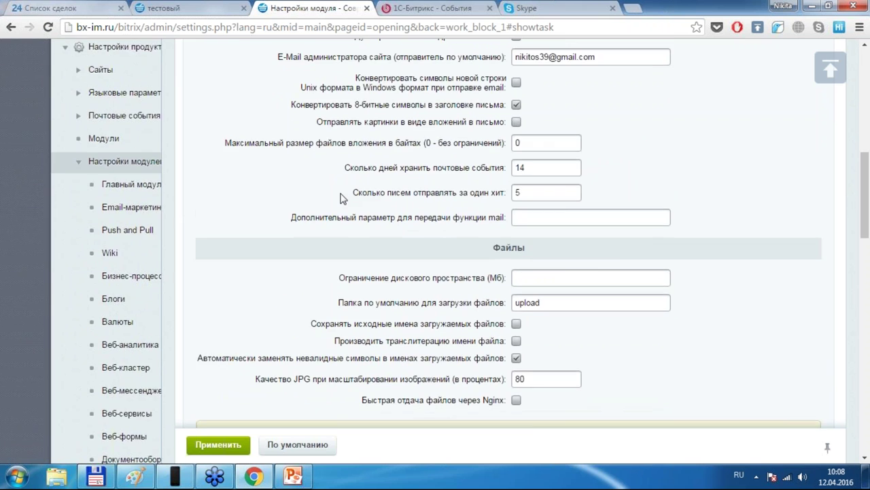
{"action": "scroll", "coordinate": [343, 198], "scroll_direction": "down", "scroll_amount": 6}
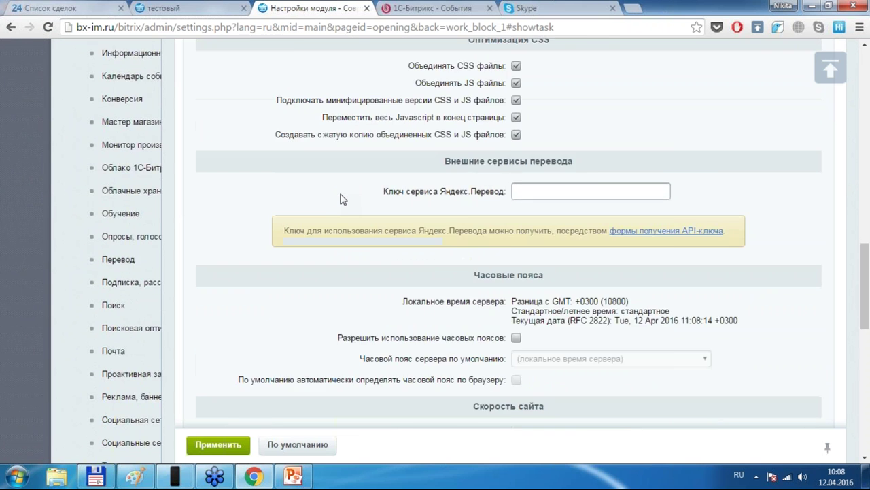
{"action": "scroll", "coordinate": [343, 200], "scroll_direction": "down", "scroll_amount": 10}
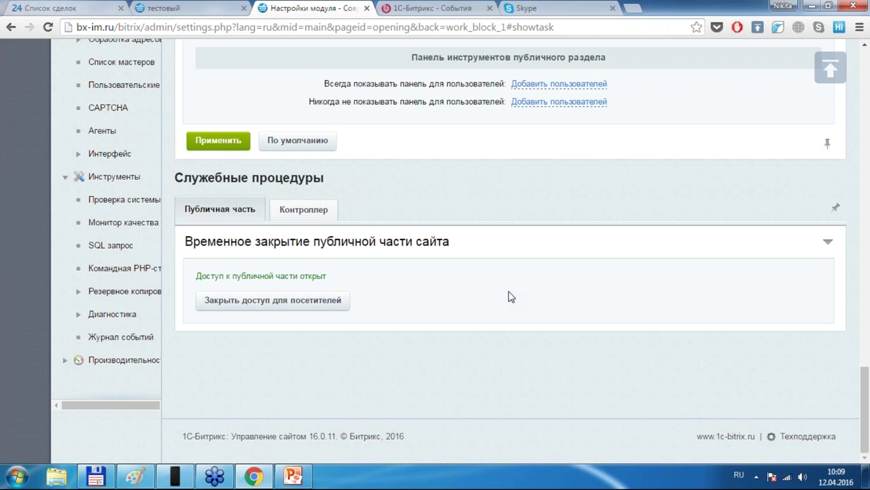
Return to the store wizard and go to the «Скидки на товары» task under «Реклама и маркетинг интернет-магазина»
{"action": "scroll", "coordinate": [510, 298], "scroll_direction": "up", "scroll_amount": 15}
{"action": "mouse_move", "coordinate": [639, 178]}
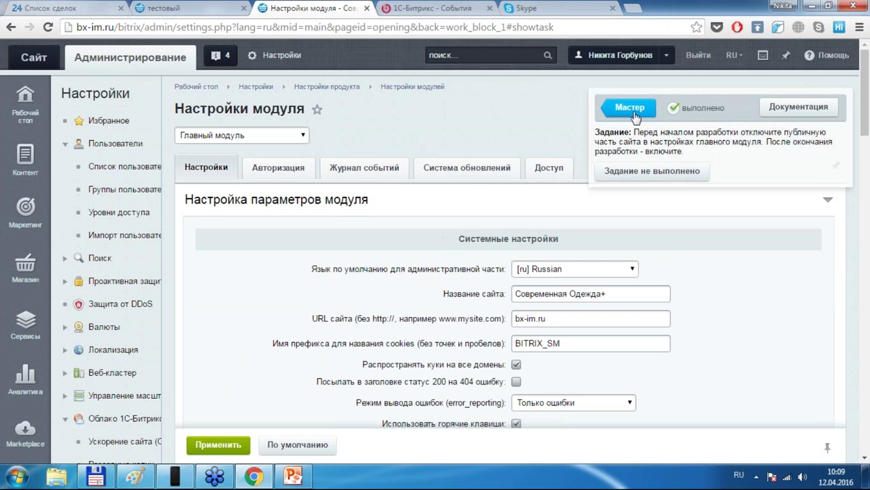
{"action": "left_click", "coordinate": [648, 176]}
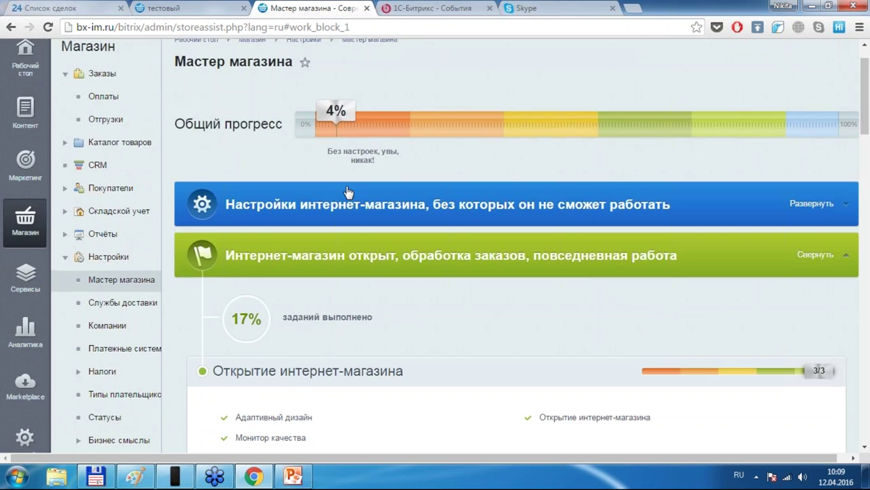
{"action": "scroll", "coordinate": [347, 187], "scroll_direction": "down", "scroll_amount": 1}
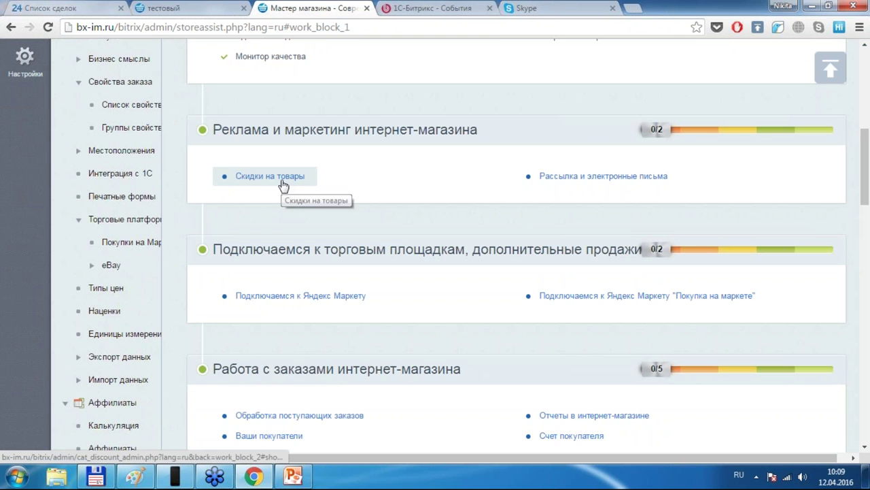
Go to the «Маркетинг» section, collapse the product and email marketing groups, and open the «Пульс конверсии» page
{"action": "scroll", "coordinate": [599, 176], "scroll_direction": "up", "scroll_amount": 6}
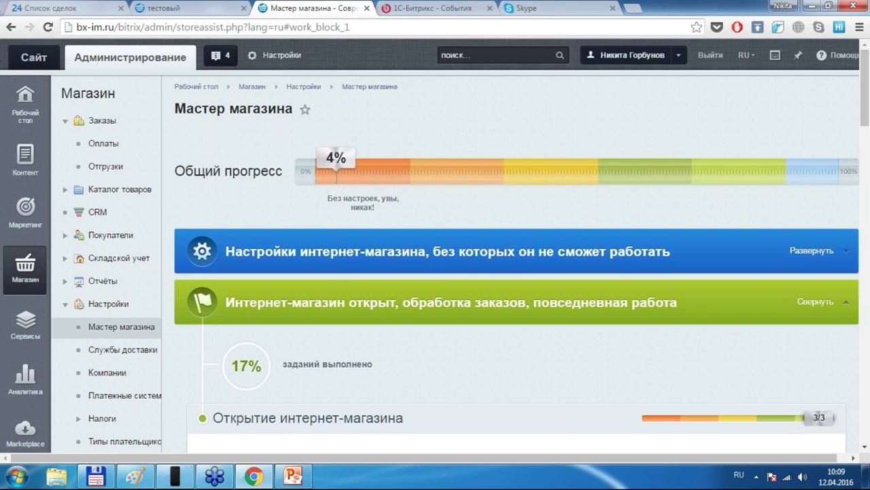
{"action": "left_click", "coordinate": [38, 213]}
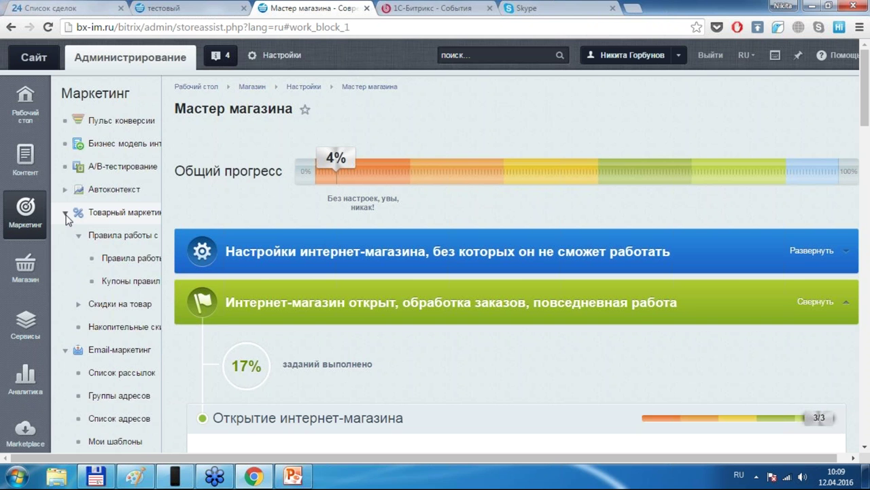
{"action": "left_click", "coordinate": [65, 213]}
{"action": "left_click", "coordinate": [66, 235]}
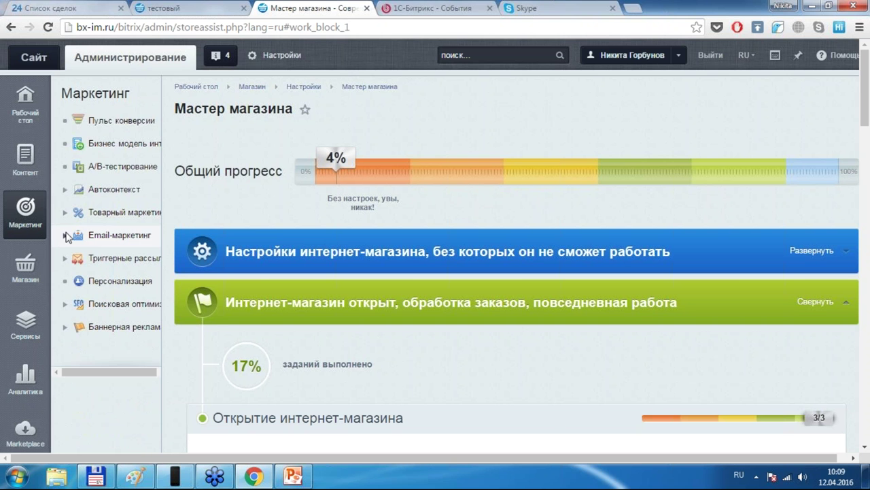
{"action": "left_click", "coordinate": [120, 124]}
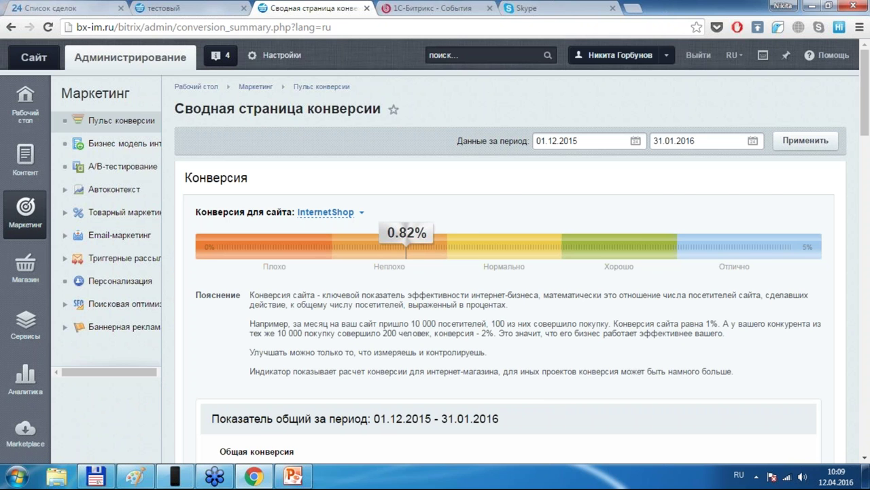
Switch to Total Commander and open the presentation «Обгони конкурентов_март (1)» from the Челябинск folder
{"action": "left_click", "coordinate": [96, 476]}
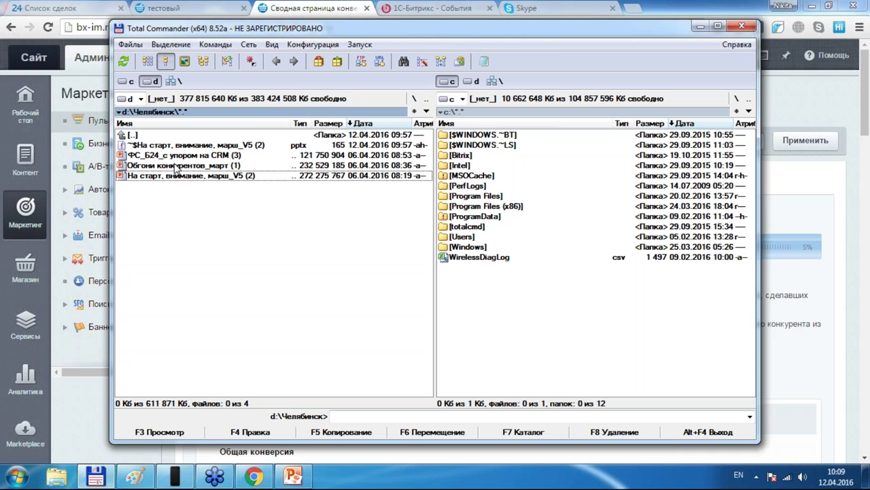
{"action": "double_click", "coordinate": [175, 166]}
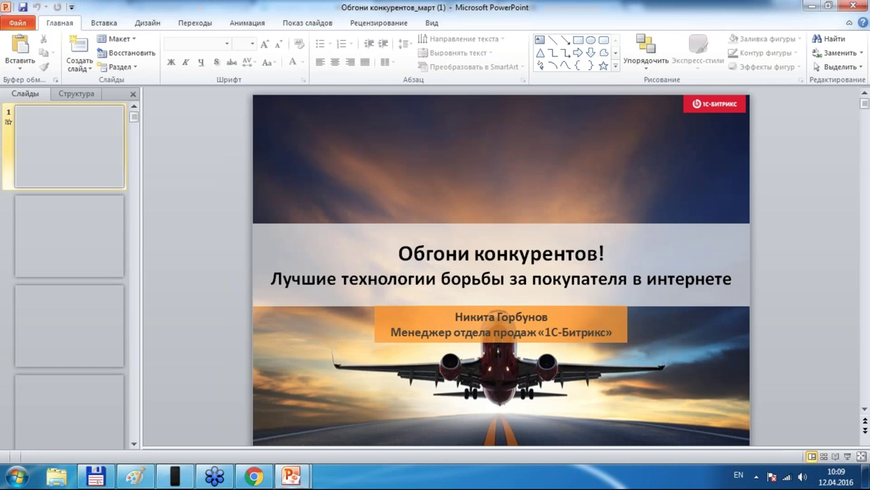
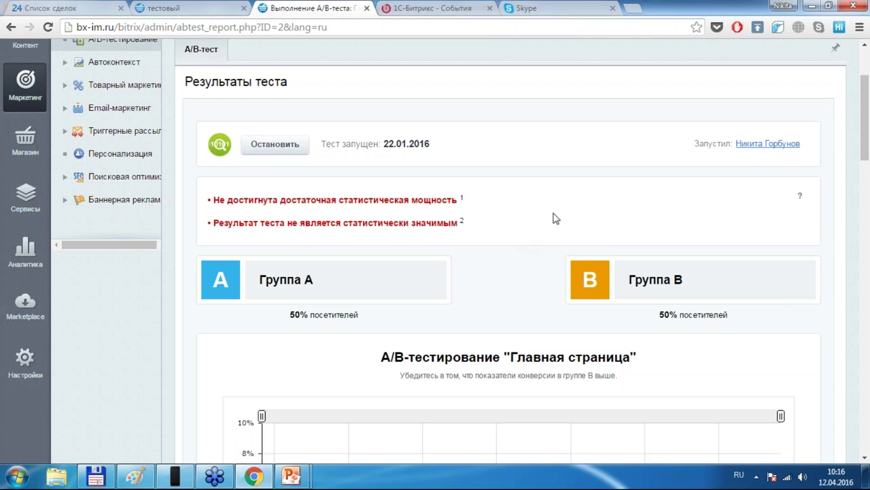
Look through the results report of the «Главная страница» A/B test, including its conversion chart
{"action": "scroll", "coordinate": [516, 190], "scroll_direction": "down", "scroll_amount": 2}
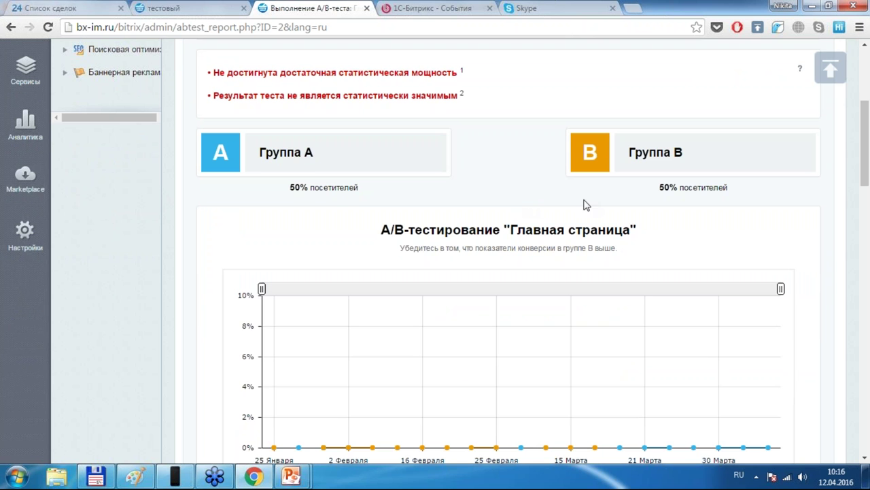
{"action": "scroll", "coordinate": [605, 206], "scroll_direction": "down", "scroll_amount": 5}
{"action": "scroll", "coordinate": [601, 210], "scroll_direction": "down", "scroll_amount": 12}
{"action": "scroll", "coordinate": [602, 211], "scroll_direction": "up", "scroll_amount": 17}
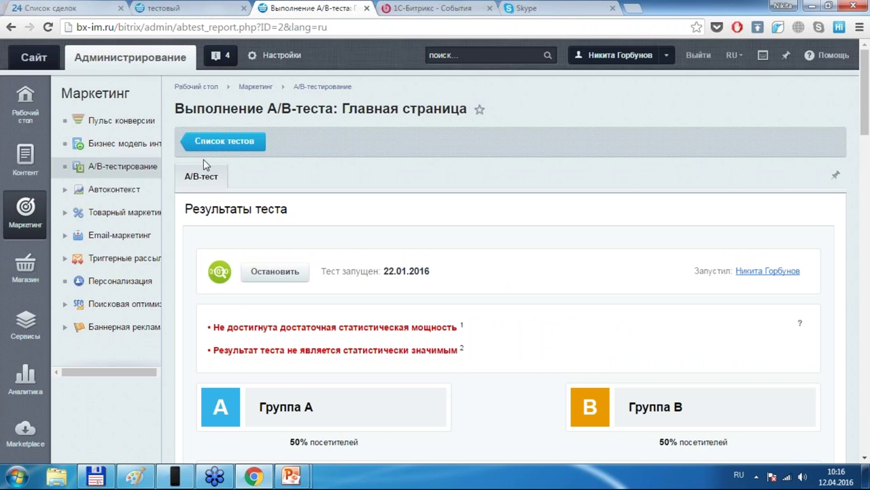
Open the product discounts list under «Товарный маркетинг» and start adding a new discount
{"action": "left_click", "coordinate": [65, 213]}
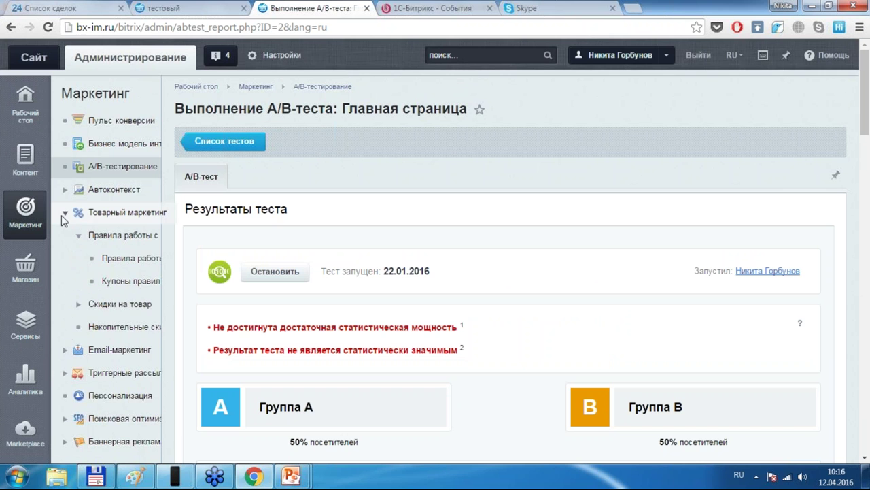
{"action": "left_click", "coordinate": [110, 216]}
{"action": "left_click", "coordinate": [110, 216]}
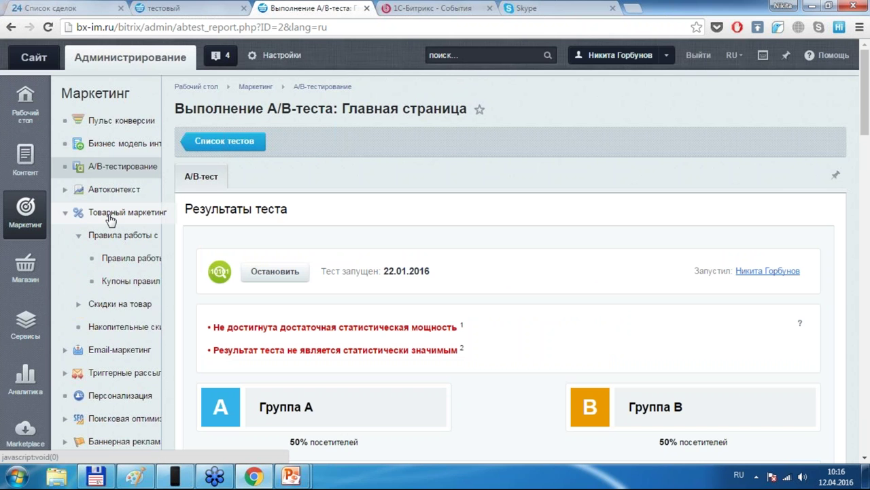
{"action": "left_click", "coordinate": [77, 304]}
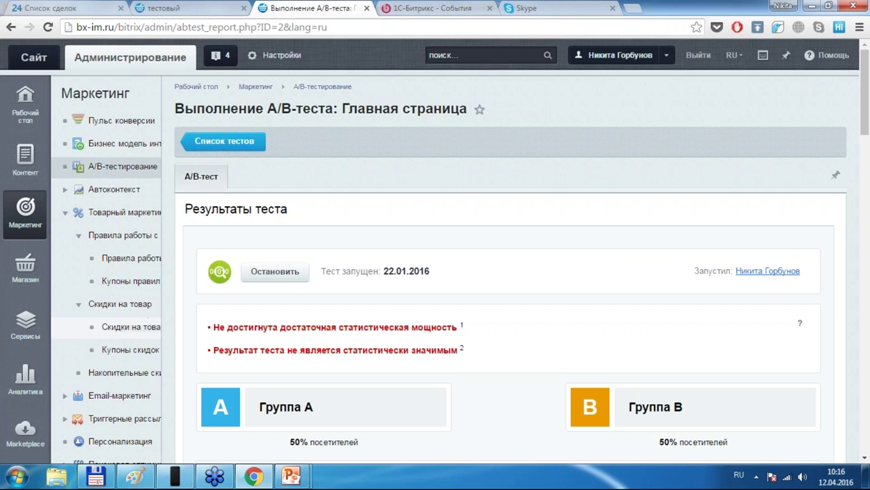
{"action": "left_click", "coordinate": [119, 327]}
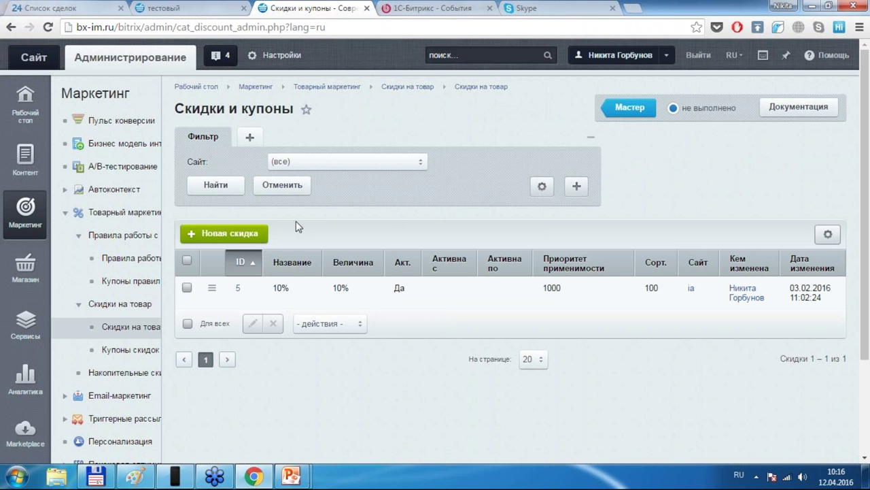
{"action": "left_click", "coordinate": [249, 233]}
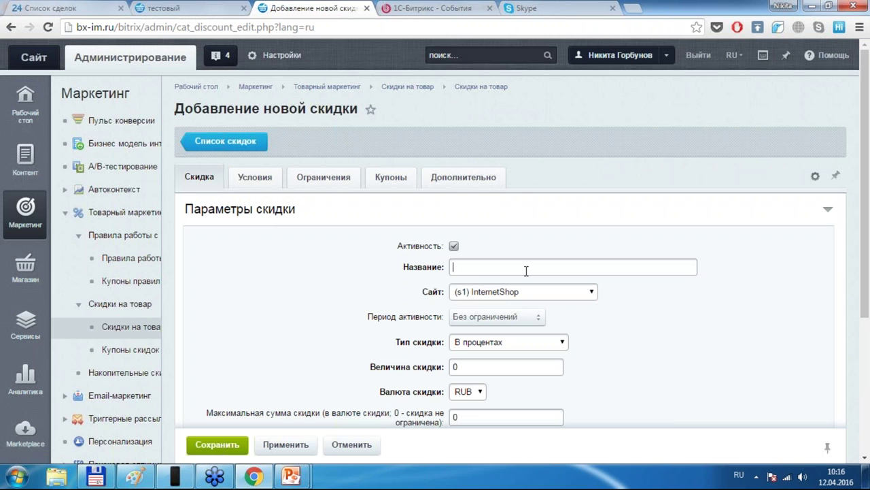
Name the new discount «Глобальная распродажа штанов» and set its value to 50 percent
{"action": "type", "text": "Глобальная распр"}
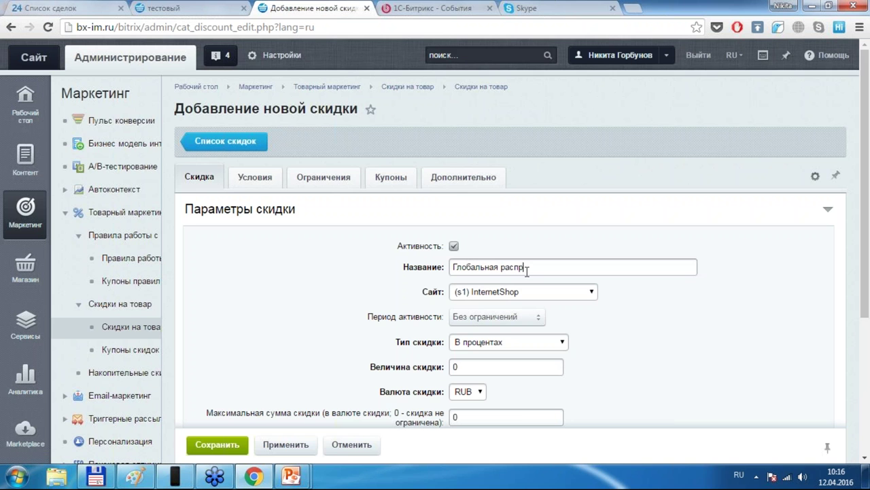
{"action": "type", "text": "одажа шт"}
{"action": "key", "text": "BackSpace"}
{"action": "key", "text": "BackSpace"}
{"action": "type", "text": "штанов"}
{"action": "scroll", "coordinate": [617, 176], "scroll_direction": "down", "scroll_amount": 2}
{"action": "scroll", "coordinate": [653, 243], "scroll_direction": "down", "scroll_amount": 3}
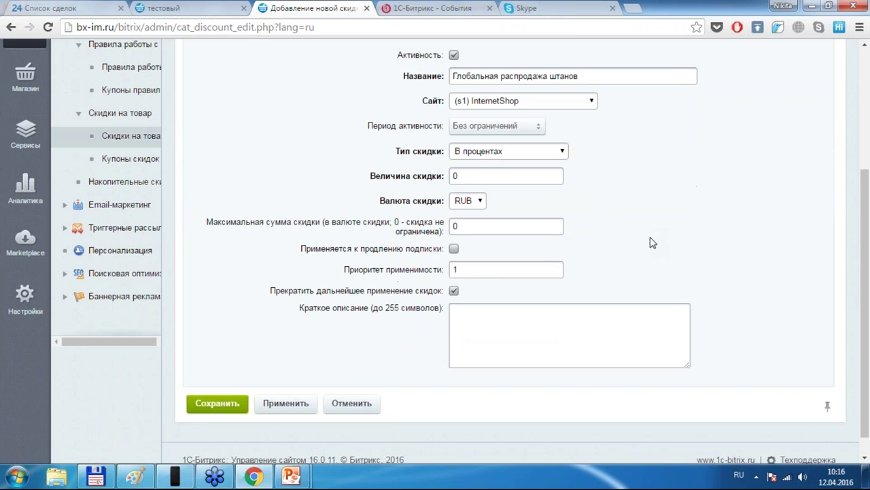
{"action": "double_click", "coordinate": [456, 175]}
{"action": "type", "text": "50"}
{"action": "left_click", "coordinate": [502, 127]}
{"action": "left_click", "coordinate": [496, 150]}
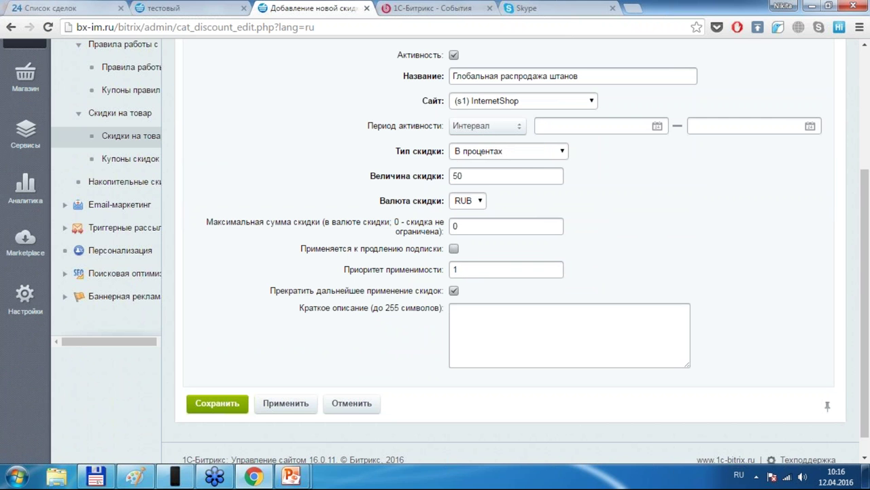
{"action": "left_click", "coordinate": [658, 127]}
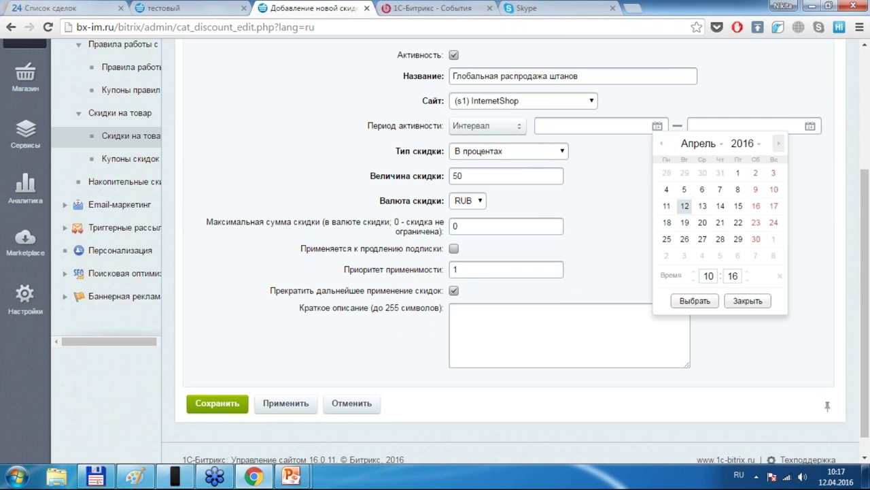
{"action": "left_click", "coordinate": [780, 143]}
{"action": "left_click", "coordinate": [780, 144]}
{"action": "left_click", "coordinate": [780, 144]}
{"action": "left_click", "coordinate": [780, 143]}
{"action": "left_click", "coordinate": [780, 144]}
{"action": "left_click", "coordinate": [780, 143]}
{"action": "left_click", "coordinate": [779, 143]}
{"action": "left_click", "coordinate": [780, 143]}
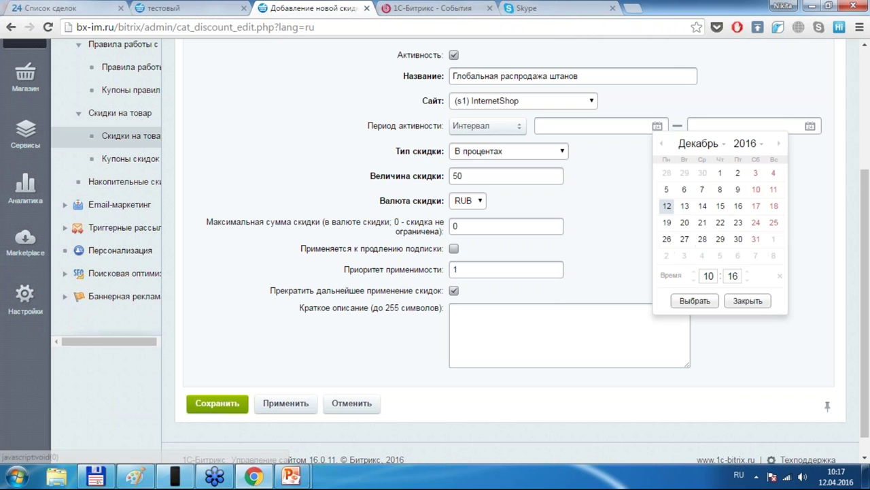
{"action": "left_click", "coordinate": [747, 301]}
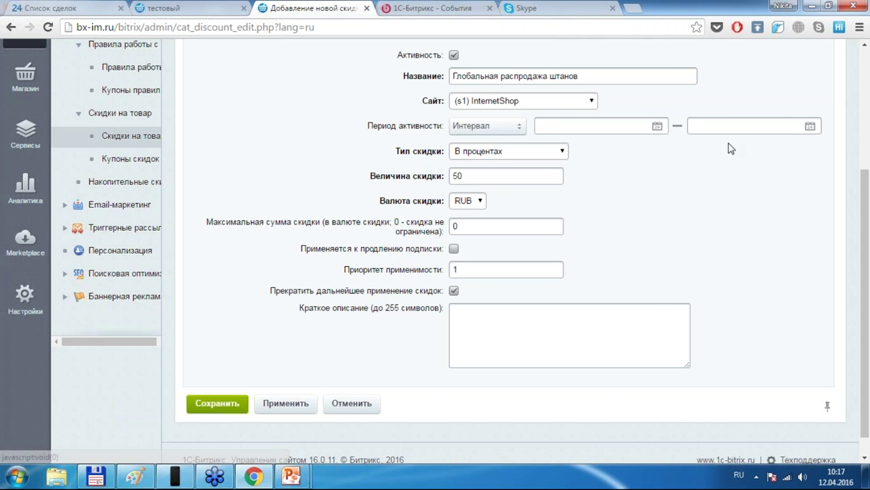
{"action": "left_click", "coordinate": [510, 129]}
{"action": "left_click", "coordinate": [486, 136]}
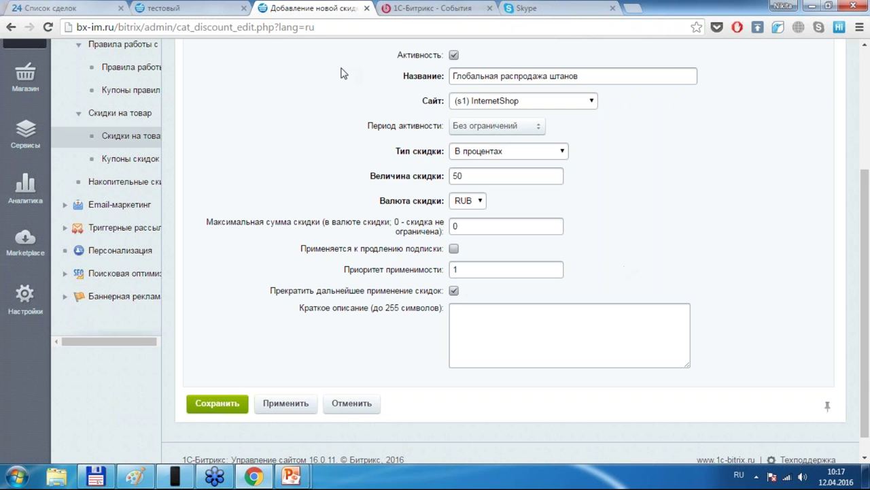
Add a condition on the product's «Раздел» field to the discount's application conditions
{"action": "scroll", "coordinate": [342, 74], "scroll_direction": "up", "scroll_amount": 3}
{"action": "left_click", "coordinate": [263, 189]}
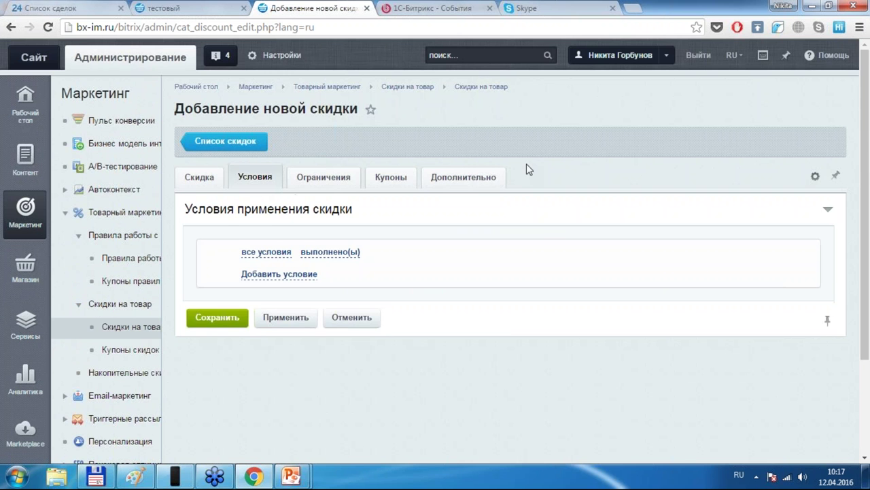
{"action": "scroll", "coordinate": [524, 168], "scroll_direction": "down", "scroll_amount": 3}
{"action": "left_click", "coordinate": [275, 146]}
{"action": "left_click", "coordinate": [278, 148]}
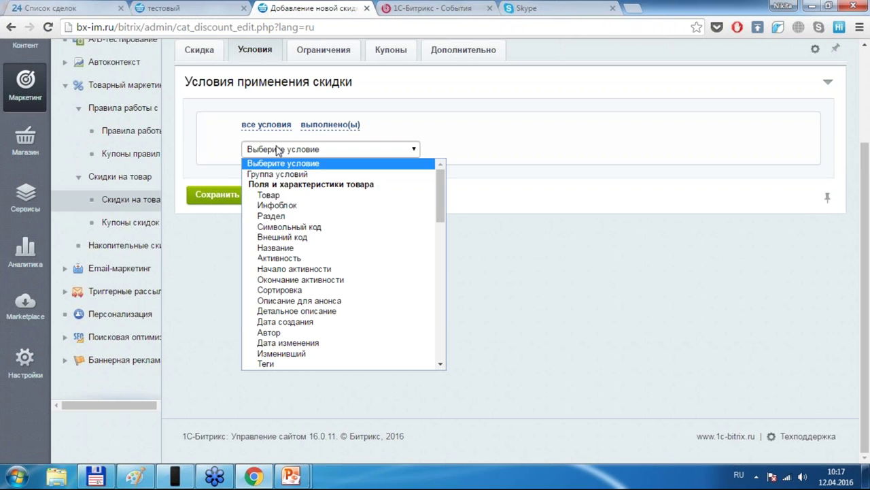
{"action": "left_click", "coordinate": [278, 216]}
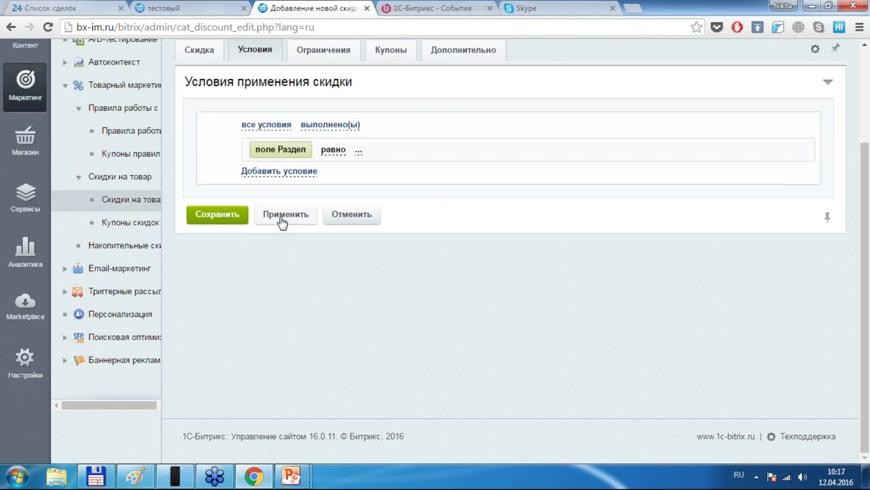
Set the section condition's value to «Штаны», chosen from the «Одежда [2]» infoblock of the «Каталоги [catalog]» type
{"action": "left_click", "coordinate": [359, 152]}
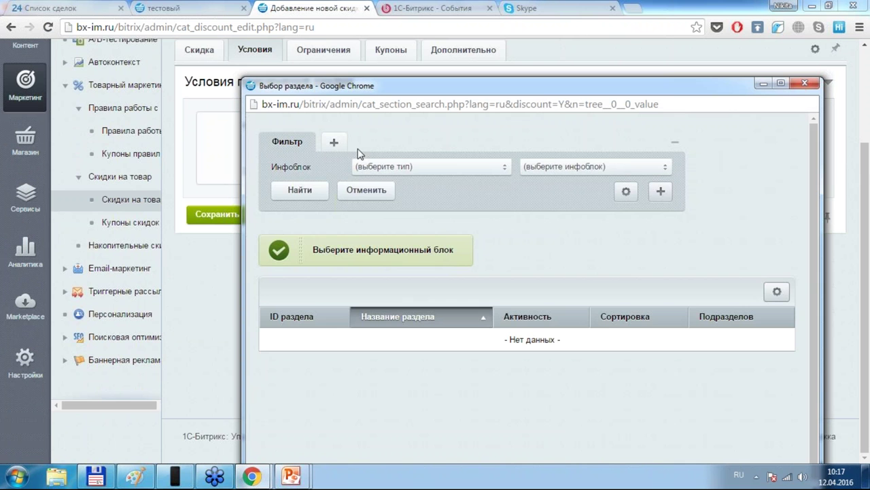
{"action": "left_click", "coordinate": [403, 167]}
{"action": "left_click", "coordinate": [406, 191]}
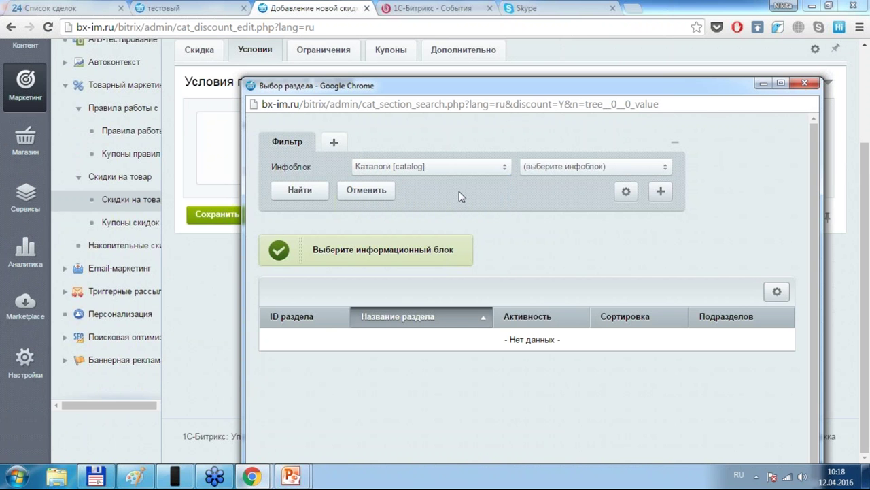
{"action": "left_click", "coordinate": [575, 170]}
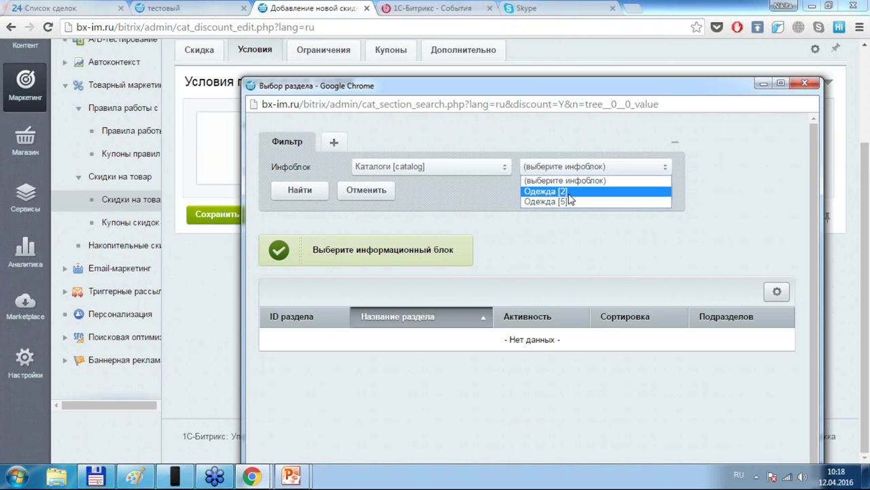
{"action": "left_click", "coordinate": [570, 192]}
{"action": "left_click", "coordinate": [301, 192]}
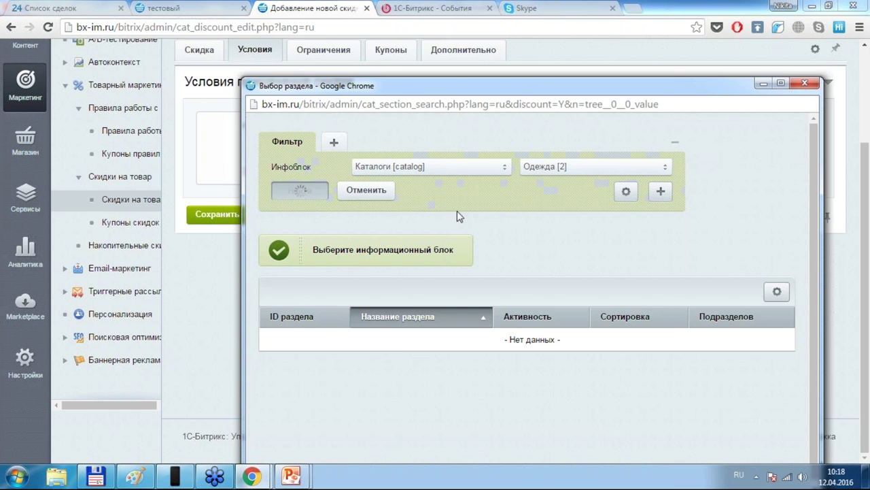
{"action": "scroll", "coordinate": [408, 245], "scroll_direction": "down", "scroll_amount": 1}
{"action": "left_click", "coordinate": [298, 284]}
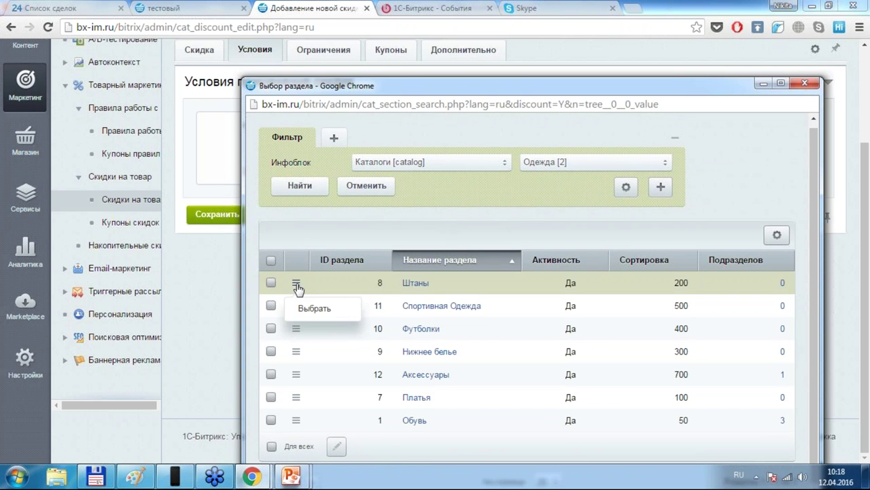
{"action": "left_click", "coordinate": [309, 307]}
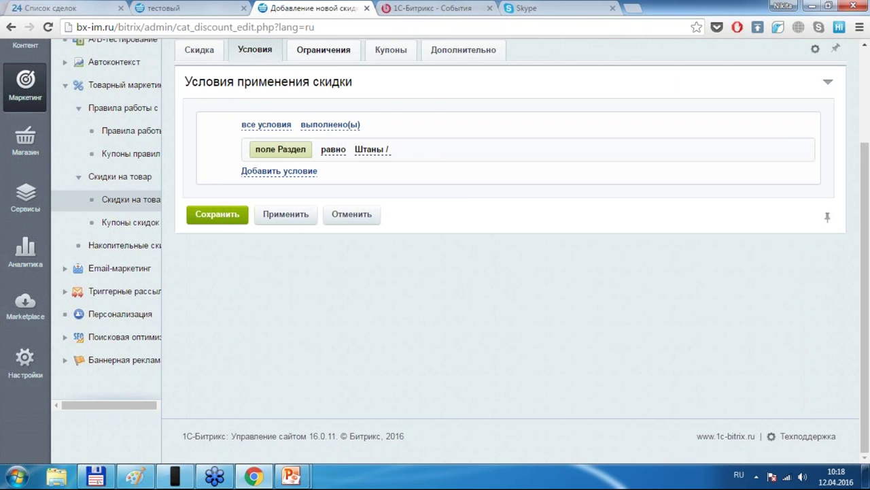
Look over the discount's user group and price type restrictions and its coupon option, and save the discount
{"action": "left_click", "coordinate": [314, 51]}
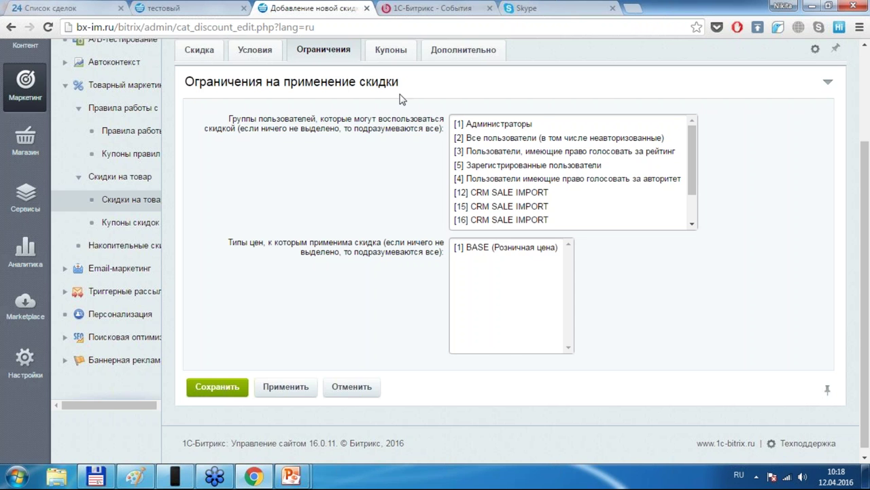
{"action": "scroll", "coordinate": [404, 95], "scroll_direction": "up", "scroll_amount": 3}
{"action": "scroll", "coordinate": [415, 157], "scroll_direction": "down", "scroll_amount": 1}
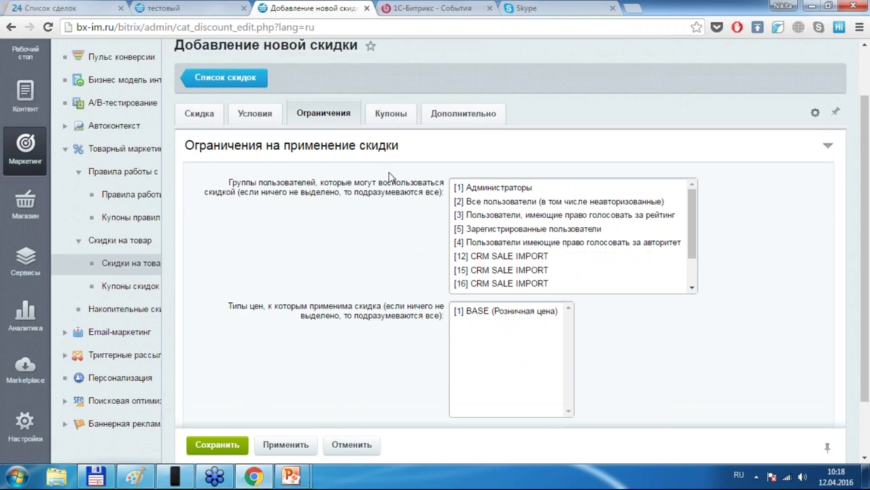
{"action": "scroll", "coordinate": [393, 177], "scroll_direction": "up", "scroll_amount": 1}
{"action": "left_click", "coordinate": [391, 177]}
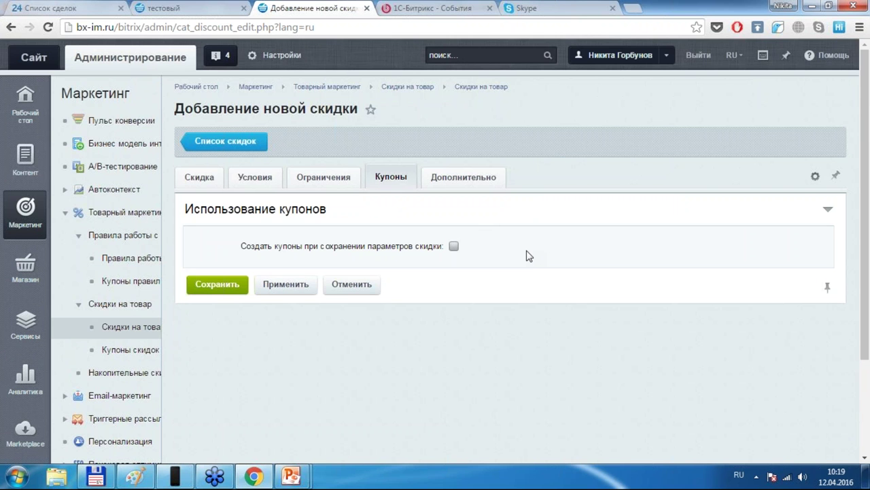
{"action": "left_click", "coordinate": [218, 284]}
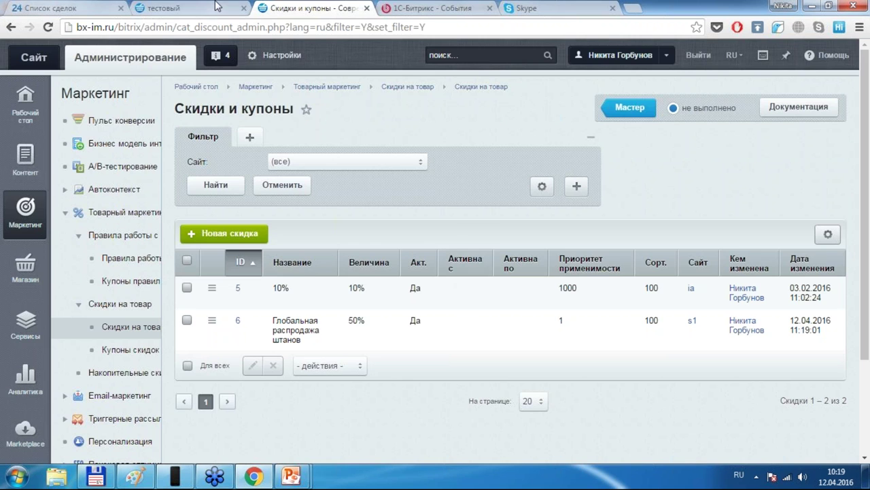
Switch to the storefront, open the «Штаны» section and check the discounted prices of its products
{"action": "left_click", "coordinate": [193, 7]}
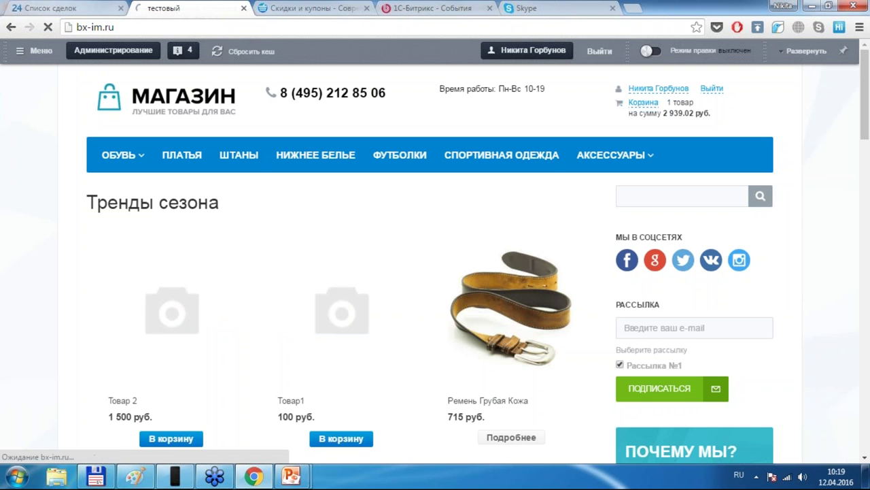
{"action": "left_click", "coordinate": [246, 51]}
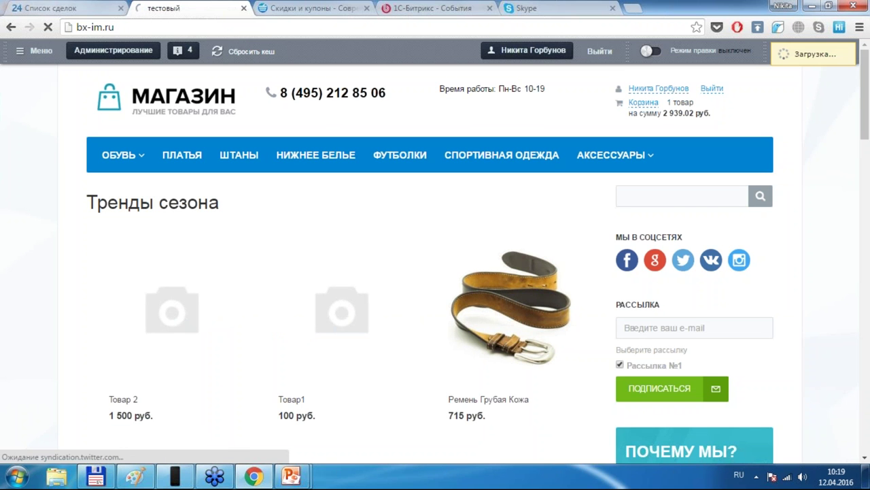
{"action": "left_click", "coordinate": [241, 161]}
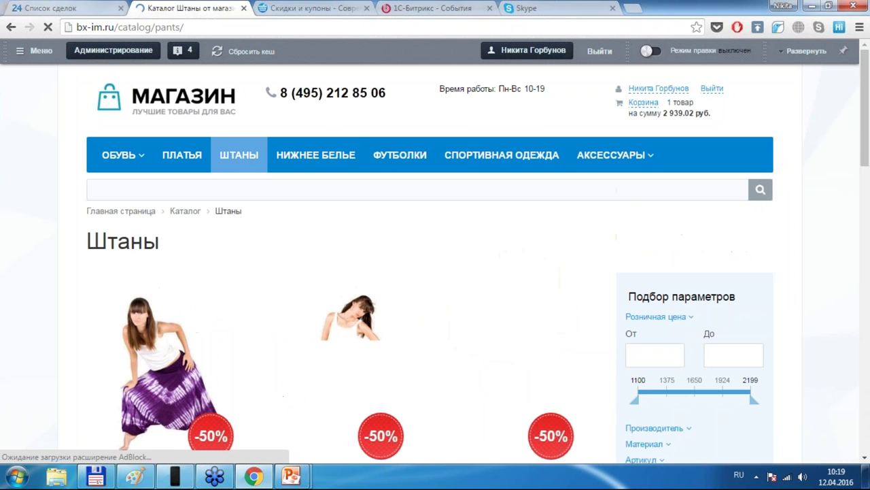
{"action": "scroll", "coordinate": [340, 170], "scroll_direction": "down", "scroll_amount": 5}
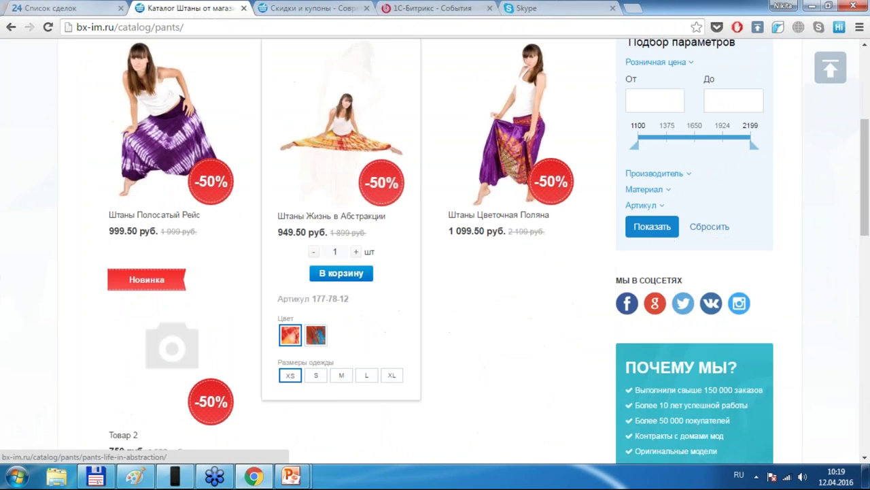
{"action": "scroll", "coordinate": [88, 113], "scroll_direction": "down", "scroll_amount": 1}
{"action": "scroll", "coordinate": [174, 218], "scroll_direction": "up", "scroll_amount": 4}
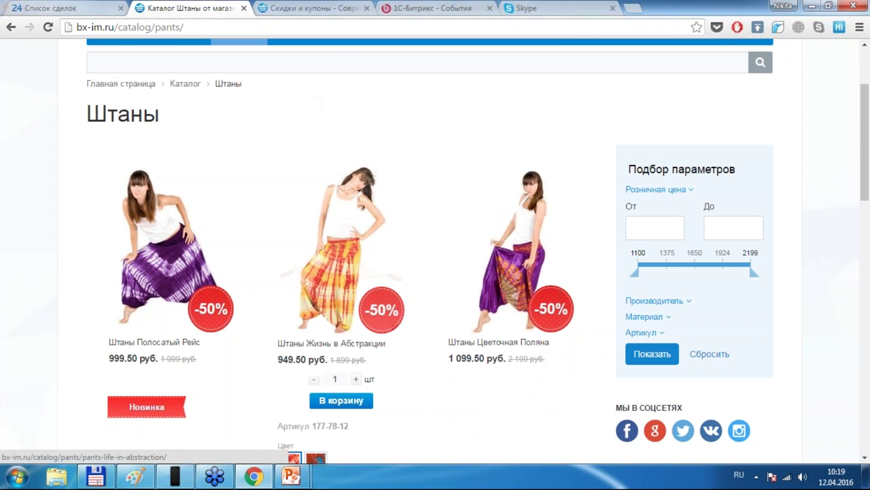
View the product page of «Штаны Жизнь в Абстракции», then return to the «Штаны» section
{"action": "left_click", "coordinate": [363, 251]}
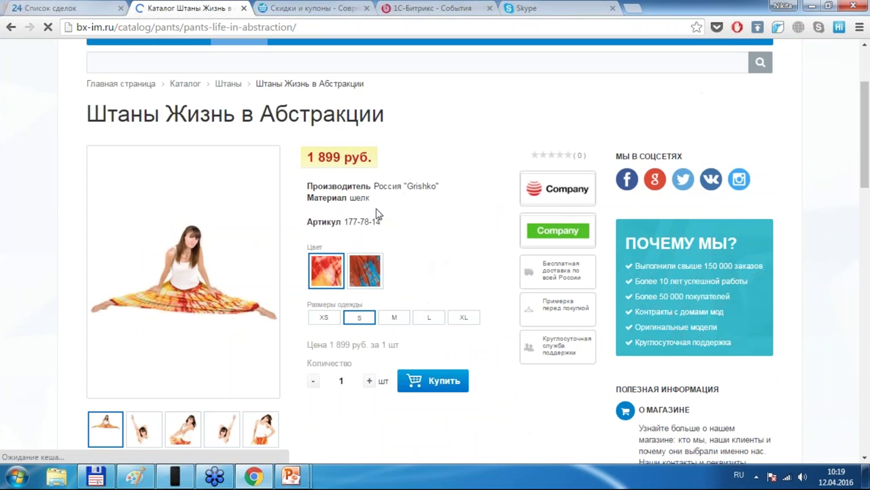
{"action": "scroll", "coordinate": [377, 215], "scroll_direction": "down", "scroll_amount": 5}
{"action": "scroll", "coordinate": [353, 221], "scroll_direction": "up", "scroll_amount": 4}
{"action": "left_click", "coordinate": [11, 27]}
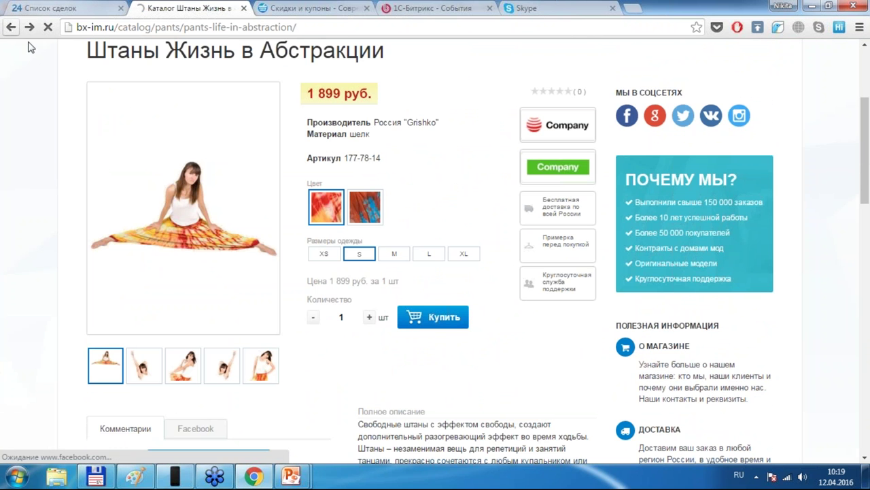
{"action": "mouse_move", "coordinate": [354, 239]}
{"action": "scroll", "coordinate": [354, 239], "scroll_direction": "down", "scroll_amount": 1}
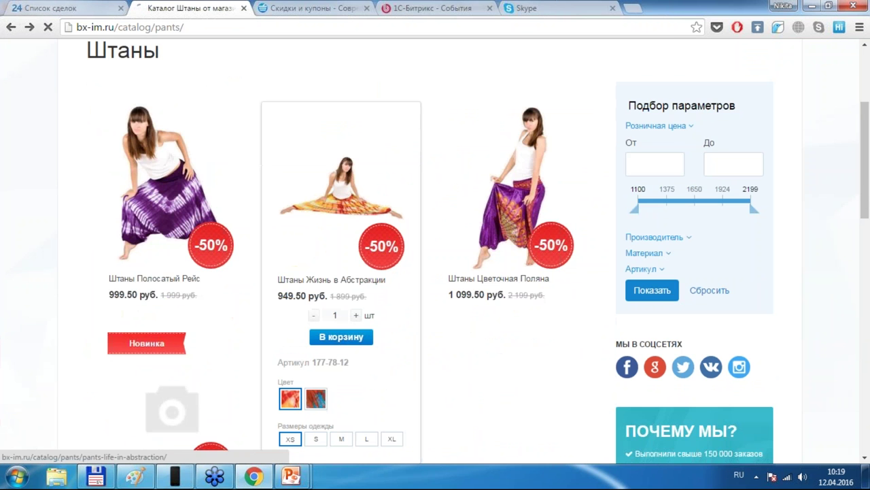
Reopen «Штаны Жизнь в Абстракции», select size S and add the trousers to the cart
{"action": "left_click", "coordinate": [354, 163]}
{"action": "scroll", "coordinate": [354, 158], "scroll_direction": "down", "scroll_amount": 2}
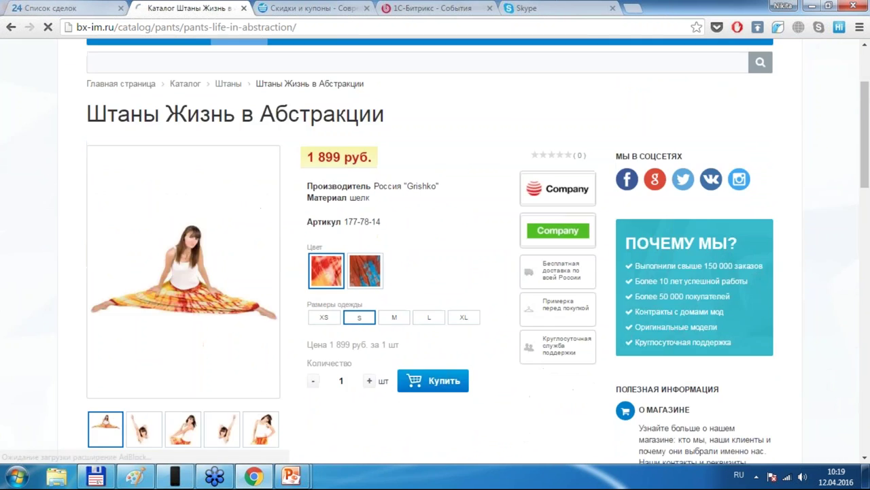
{"action": "scroll", "coordinate": [354, 158], "scroll_direction": "down", "scroll_amount": 1}
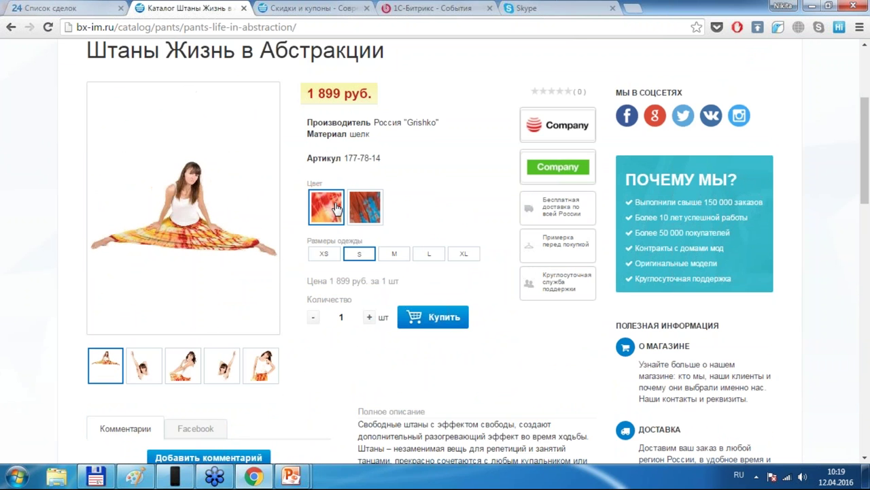
{"action": "left_click", "coordinate": [323, 254]}
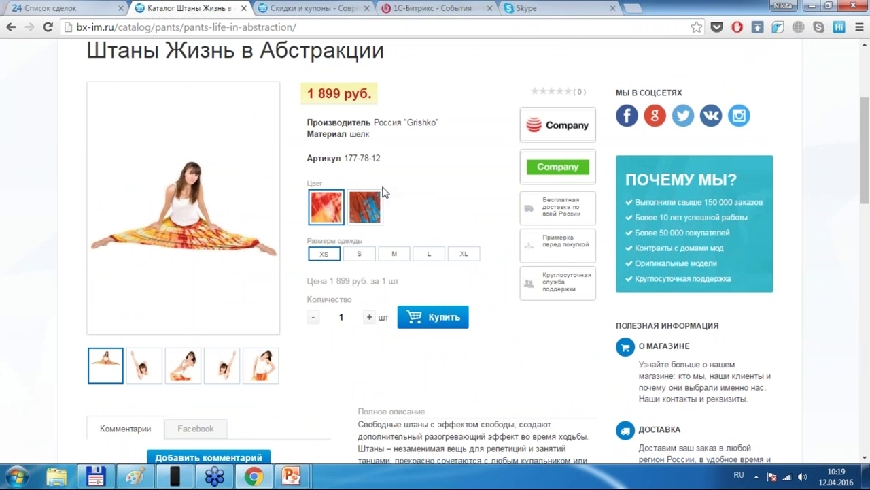
{"action": "left_click", "coordinate": [359, 253]}
{"action": "scroll", "coordinate": [396, 262], "scroll_direction": "down", "scroll_amount": 2}
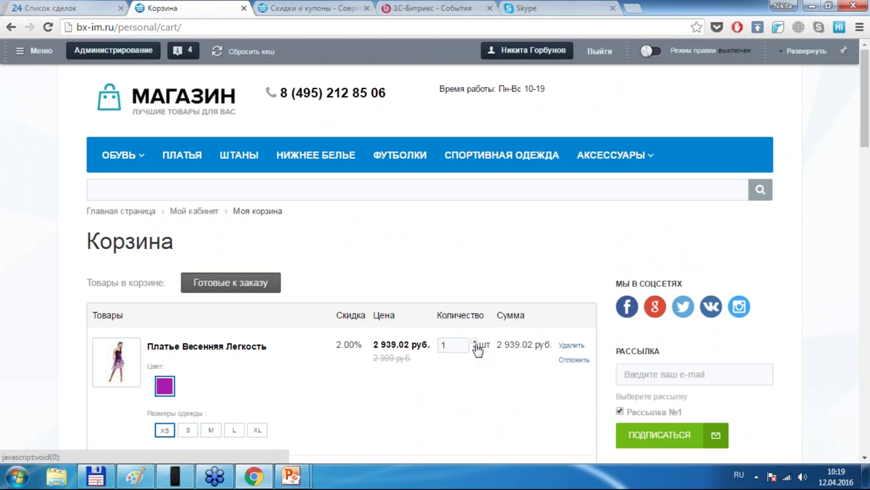
Examine the discounts on the items in the cart, then go back to the trousers' product page and check its price
{"action": "scroll", "coordinate": [450, 239], "scroll_direction": "down", "scroll_amount": 3}
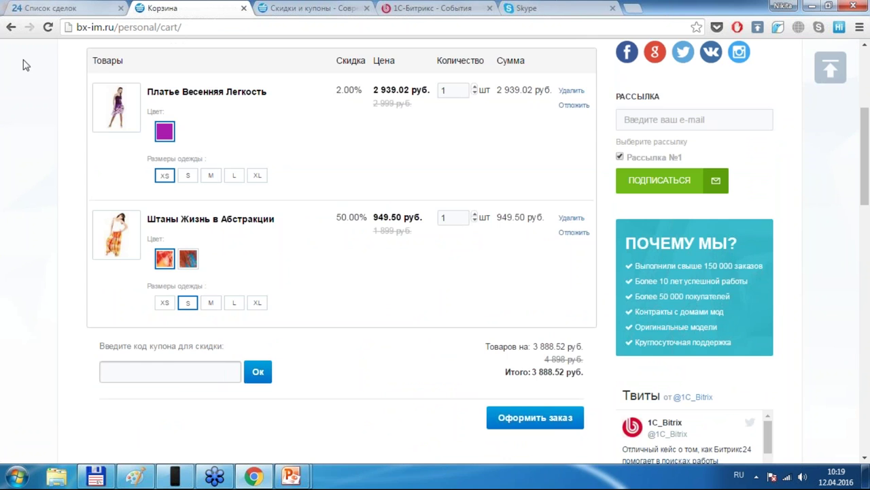
{"action": "key", "text": "F5"}
{"action": "left_click", "coordinate": [10, 28]}
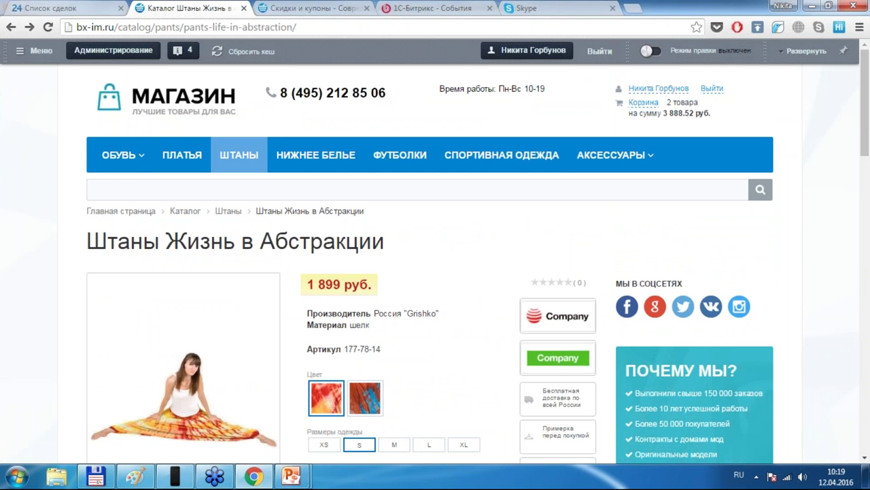
{"action": "triple_click", "coordinate": [342, 284]}
{"action": "scroll", "coordinate": [408, 229], "scroll_direction": "down", "scroll_amount": 4}
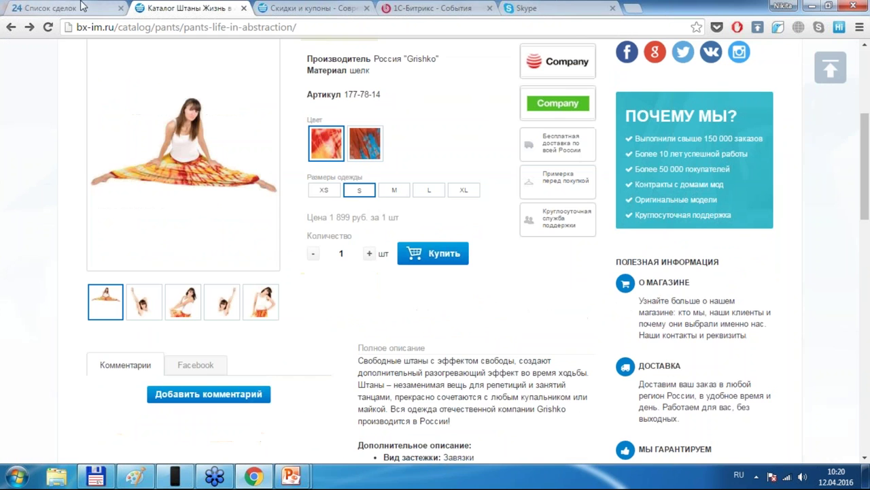
{"action": "scroll", "coordinate": [447, 276], "scroll_direction": "up", "scroll_amount": 4}
In the administration area, open the cumulative discount program «Тестовая» and review its calculation period, validity period and discount levels
{"action": "left_click", "coordinate": [296, 8]}
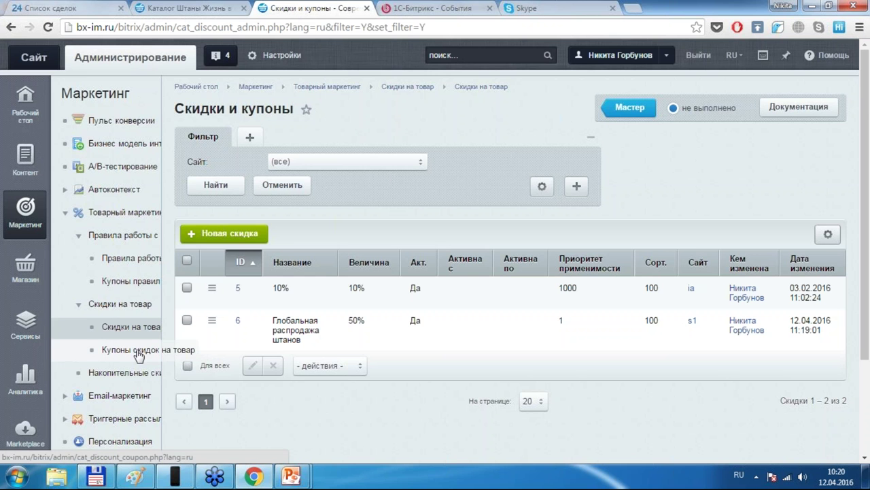
{"action": "left_click", "coordinate": [126, 373]}
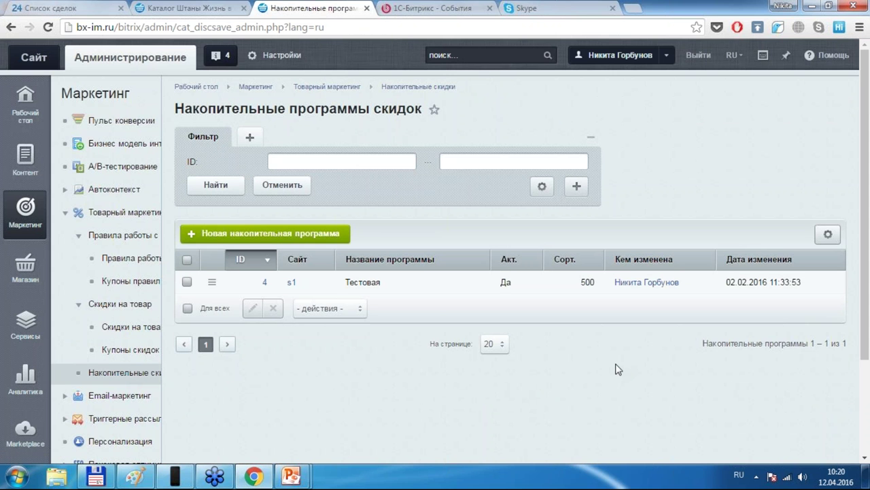
{"action": "left_click", "coordinate": [264, 281]}
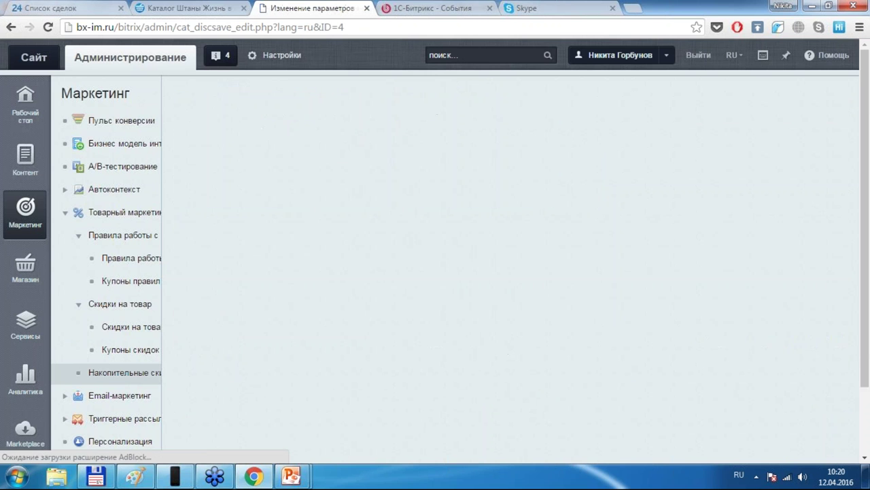
{"action": "left_click", "coordinate": [384, 178]}
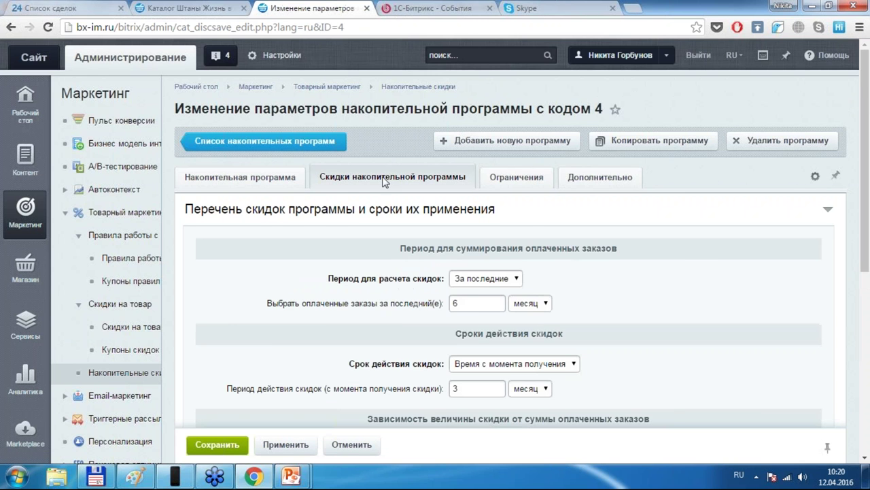
{"action": "scroll", "coordinate": [748, 269], "scroll_direction": "down", "scroll_amount": 1}
{"action": "scroll", "coordinate": [748, 268], "scroll_direction": "down", "scroll_amount": 1}
{"action": "scroll", "coordinate": [688, 176], "scroll_direction": "down", "scroll_amount": 1}
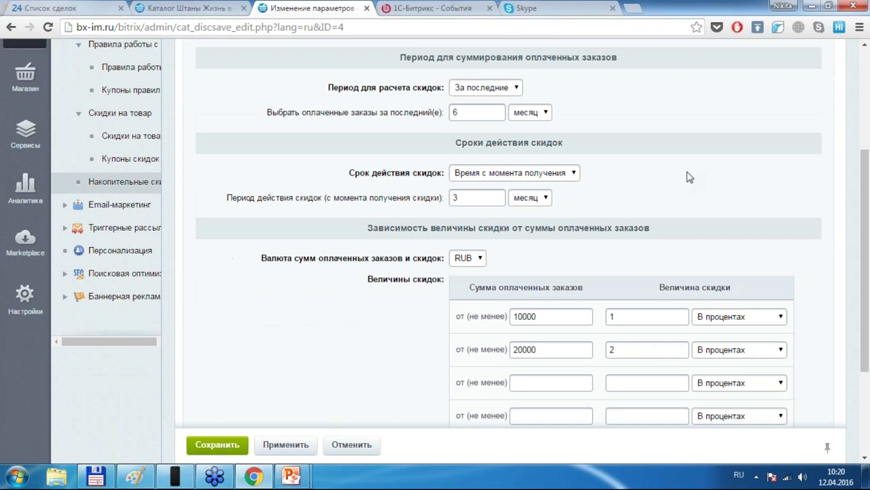
{"action": "scroll", "coordinate": [684, 174], "scroll_direction": "down", "scroll_amount": 1}
Return to the storefront product page and open the cart to check the discounts applied to its items
{"action": "left_click", "coordinate": [219, 9]}
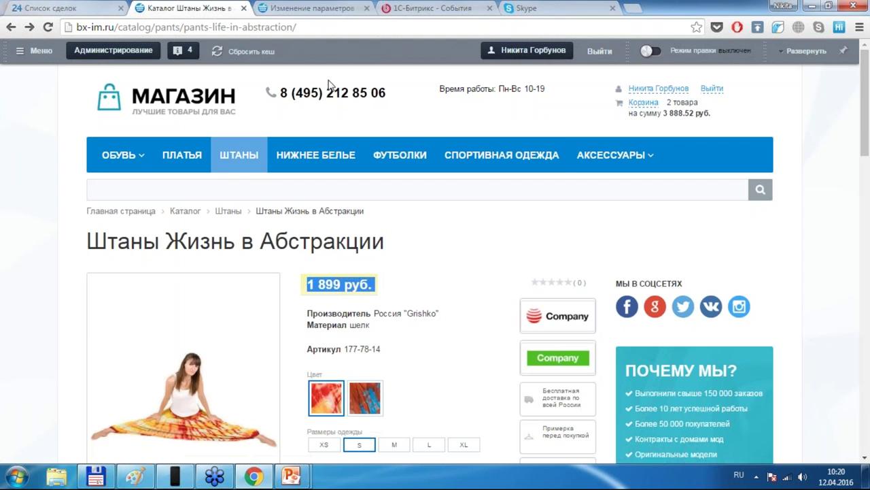
{"action": "scroll", "coordinate": [447, 229], "scroll_direction": "down", "scroll_amount": 2}
{"action": "scroll", "coordinate": [446, 229], "scroll_direction": "up", "scroll_amount": 1}
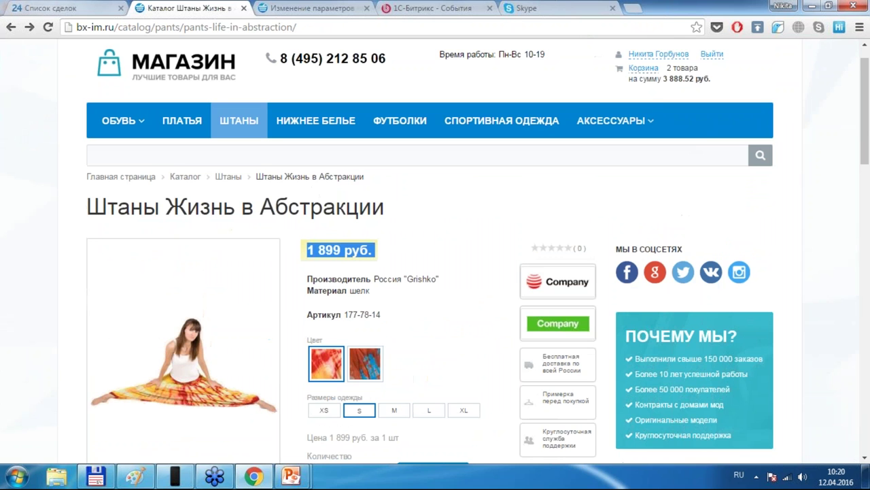
{"action": "left_click", "coordinate": [651, 68]}
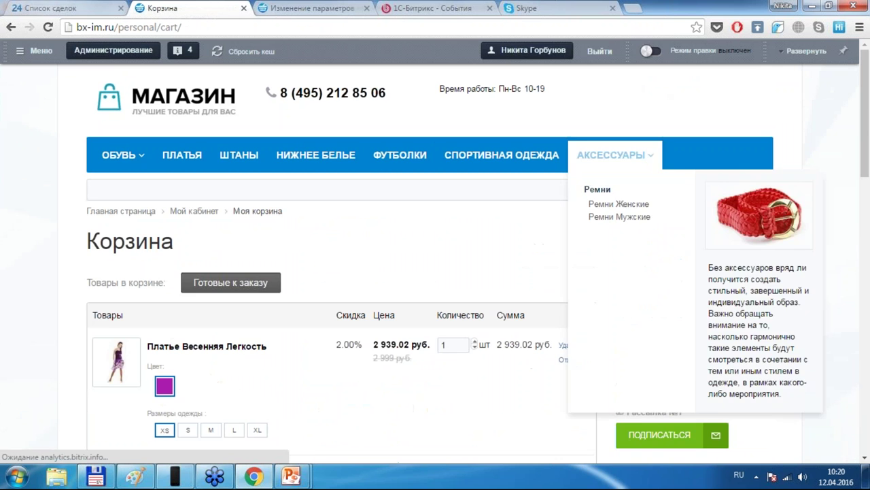
{"action": "scroll", "coordinate": [423, 259], "scroll_direction": "down", "scroll_amount": 2}
Re-examine how the cumulative program's discount size depends on the sum of paid orders
{"action": "left_click", "coordinate": [317, 7]}
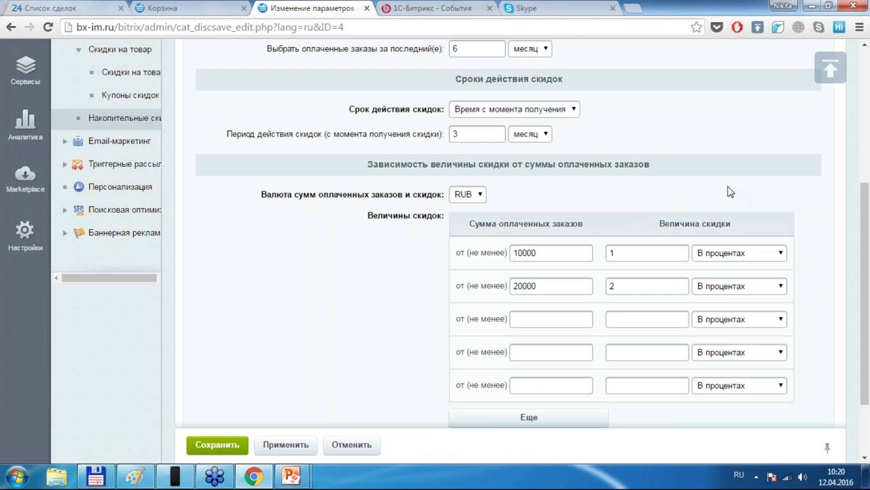
{"action": "left_click_drag", "start_coordinate": [399, 159], "coordinate": [479, 163]}
{"action": "left_click", "coordinate": [540, 167]}
Look at the cart's item discounts again and go to the store's home page
{"action": "left_click", "coordinate": [184, 6]}
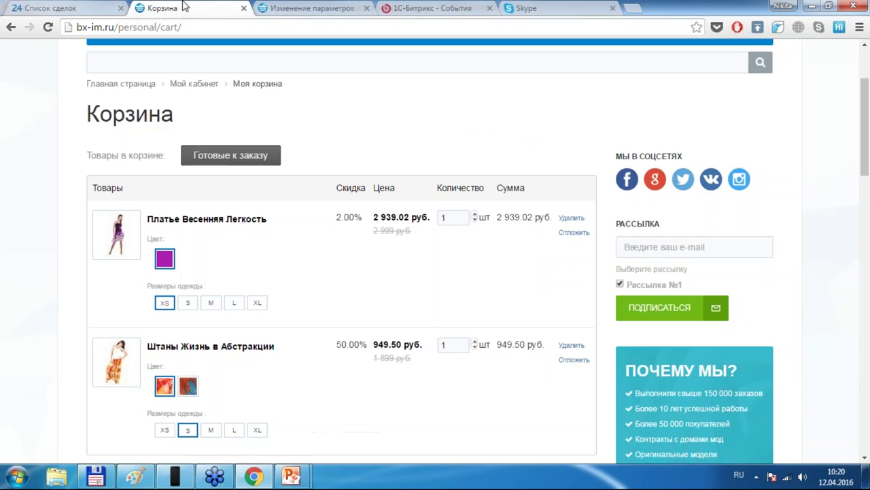
{"action": "mouse_move", "coordinate": [616, 147]}
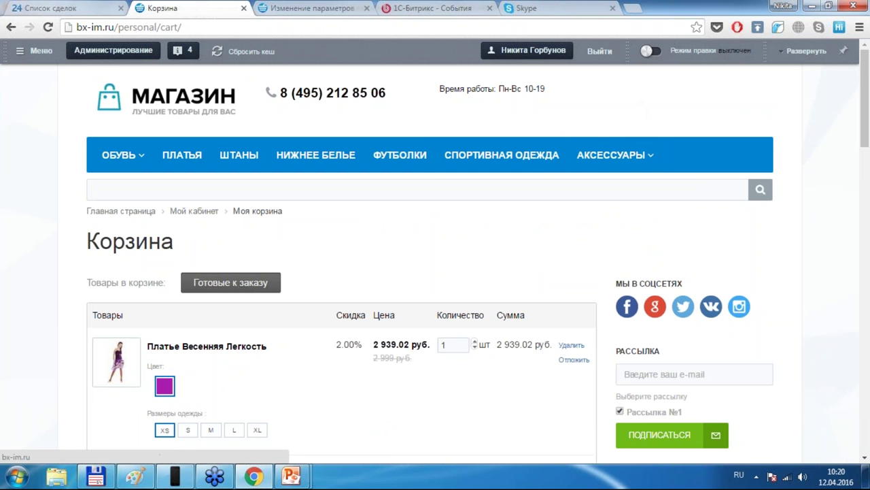
{"action": "left_click", "coordinate": [168, 96]}
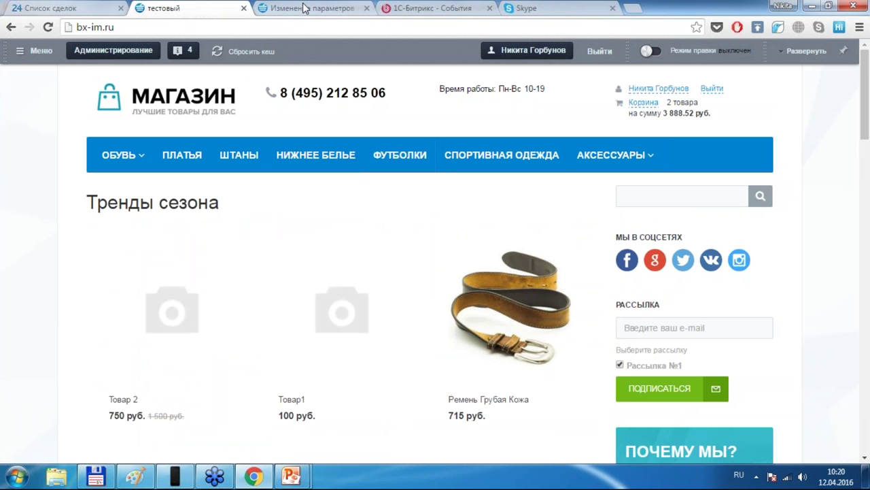
Check the cumulative program's user group restrictions and return to the list of cumulative programs
{"action": "left_click", "coordinate": [303, 12]}
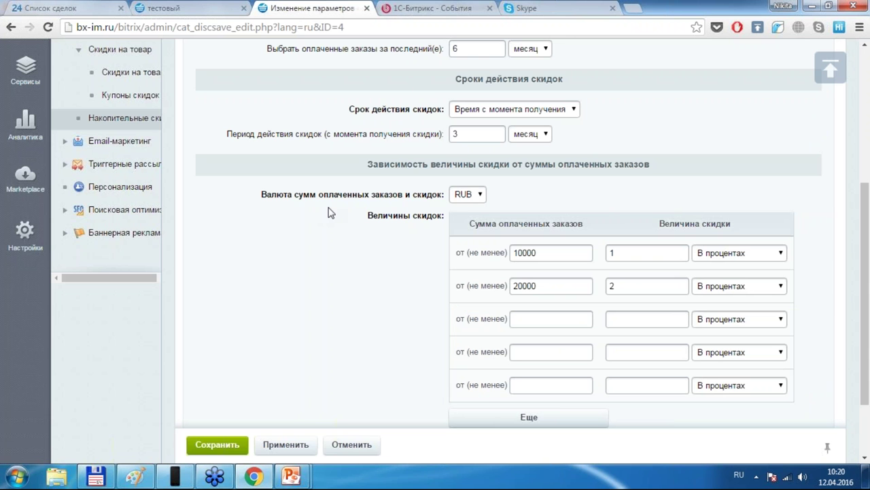
{"action": "scroll", "coordinate": [331, 213], "scroll_direction": "up", "scroll_amount": 3}
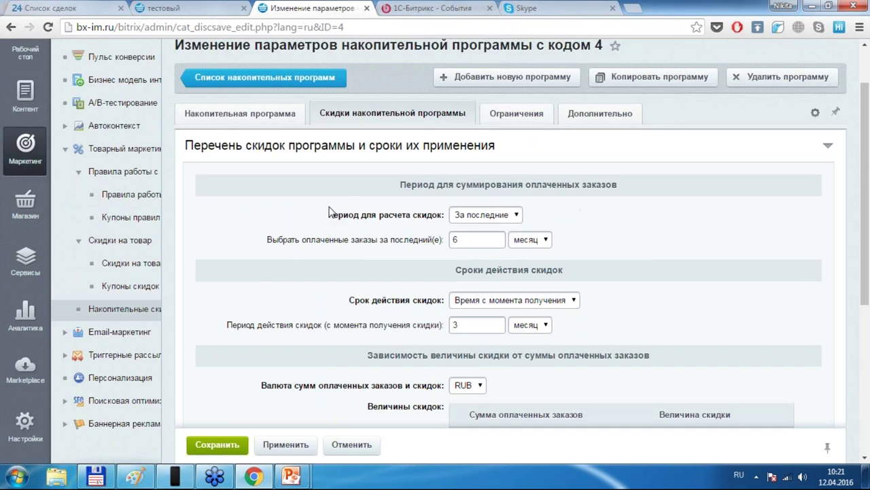
{"action": "left_click", "coordinate": [525, 114]}
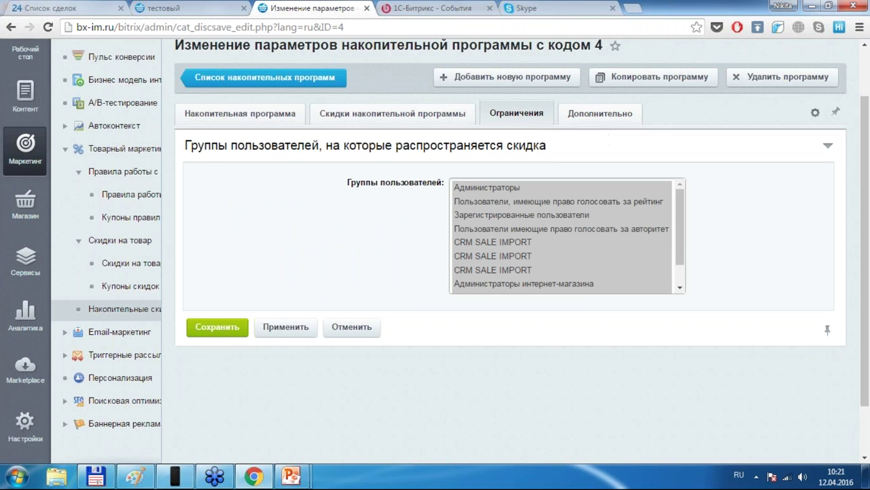
{"action": "left_click", "coordinate": [282, 80]}
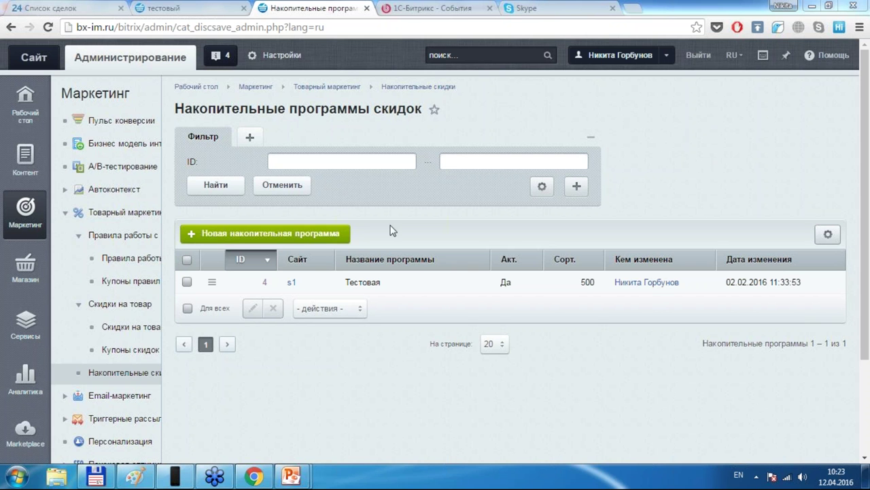
Open the cart rule «Тестовое» and review its general parameters, actions and additional conditions
{"action": "left_click", "coordinate": [145, 263]}
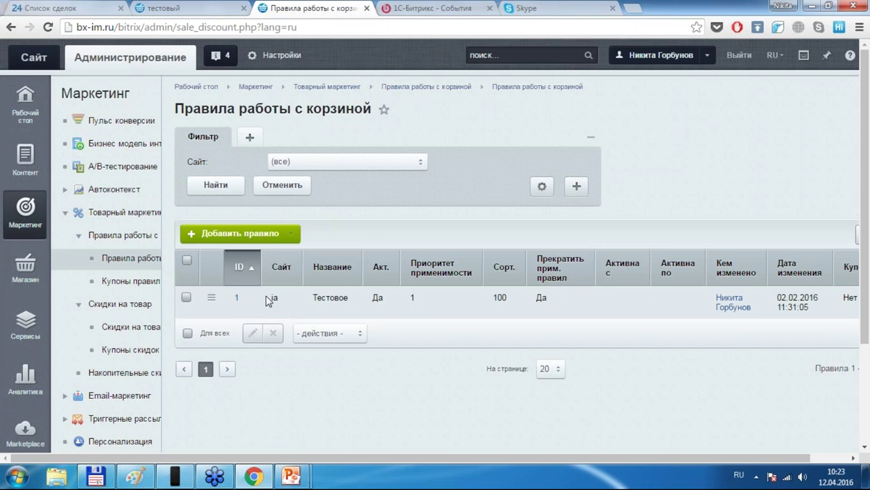
{"action": "left_click", "coordinate": [234, 295]}
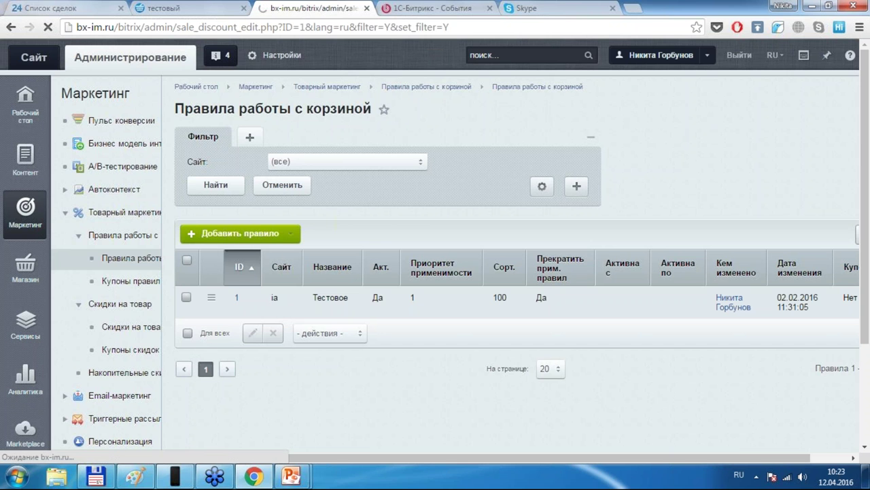
{"action": "scroll", "coordinate": [277, 261], "scroll_direction": "down", "scroll_amount": 1}
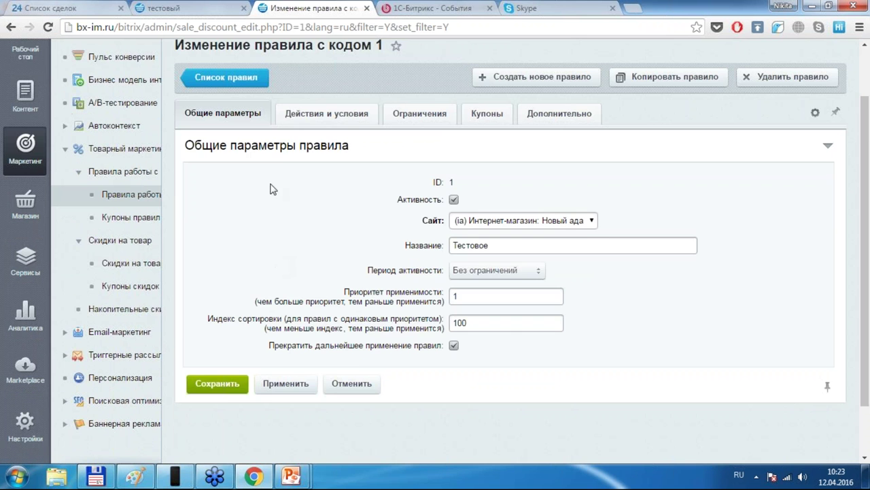
{"action": "left_click", "coordinate": [317, 117]}
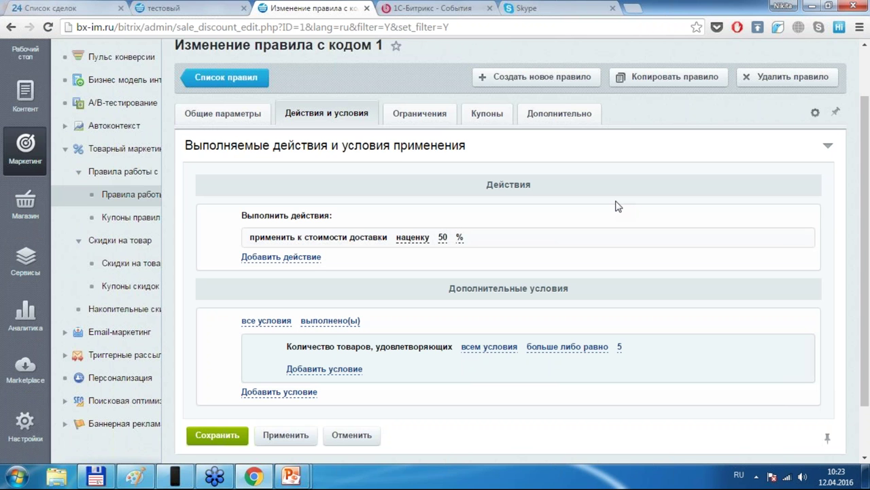
Review the options for the delivery cost action: discount or markup type, amount, and percent or RUB unit
{"action": "scroll", "coordinate": [618, 206], "scroll_direction": "down", "scroll_amount": 2}
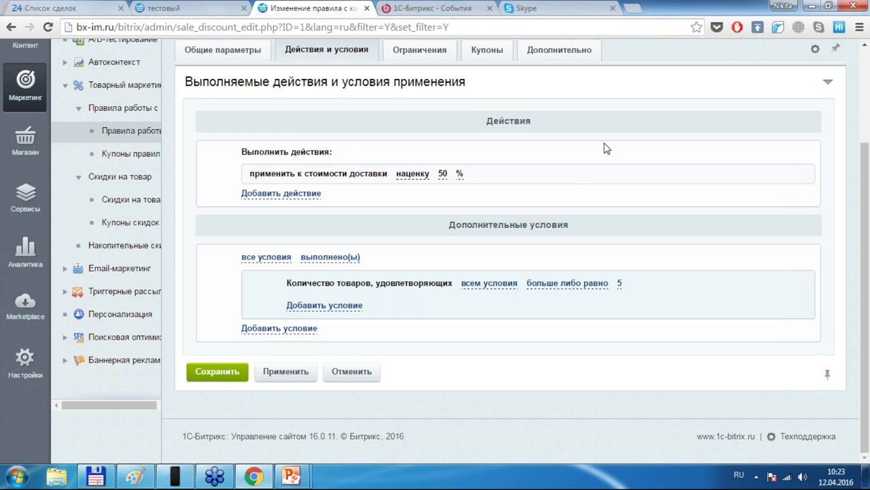
{"action": "left_click", "coordinate": [413, 174]}
{"action": "left_click", "coordinate": [435, 175]}
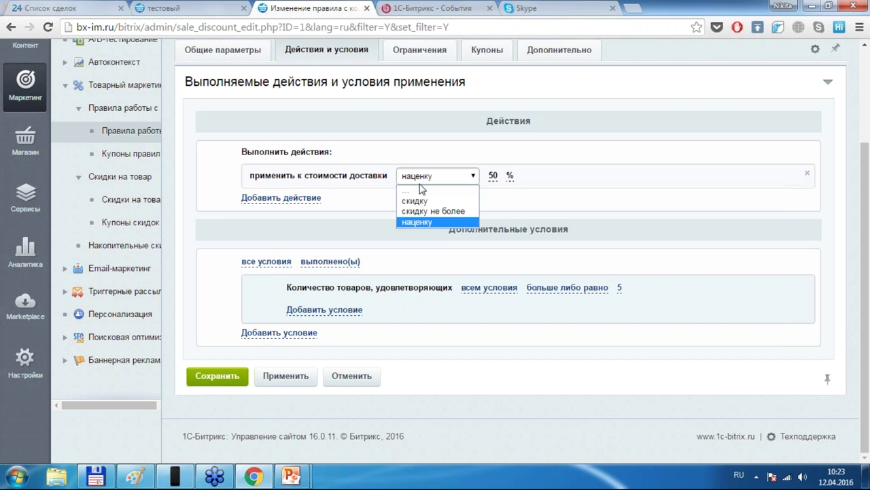
{"action": "left_click", "coordinate": [564, 190]}
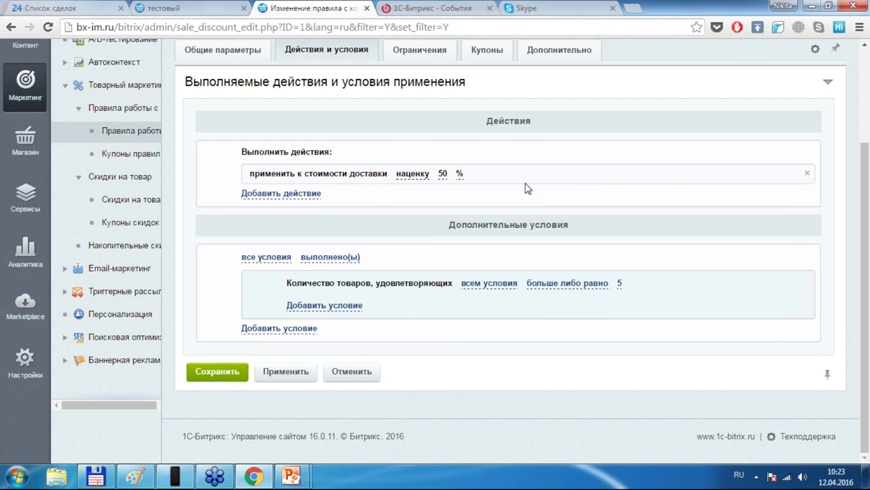
{"action": "left_click", "coordinate": [443, 174]}
{"action": "left_click", "coordinate": [497, 161]}
{"action": "left_click", "coordinate": [462, 175]}
{"action": "left_click", "coordinate": [474, 178]}
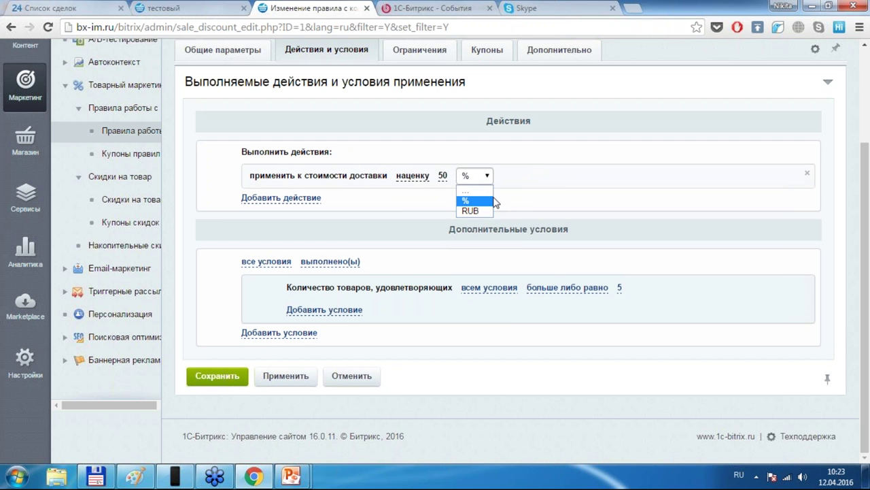
{"action": "left_click", "coordinate": [557, 171]}
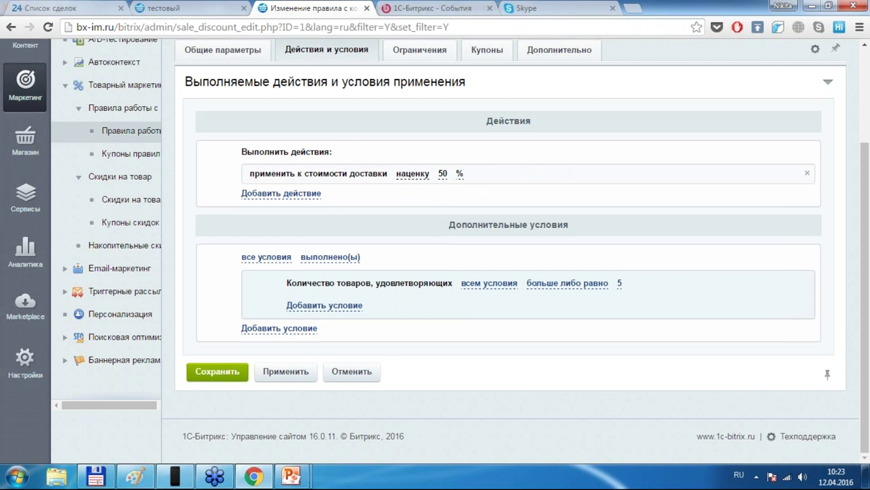
Review which actions can be added to the cart rule and how its product quantity condition can be matched
{"action": "left_click", "coordinate": [306, 194]}
{"action": "left_click", "coordinate": [307, 195]}
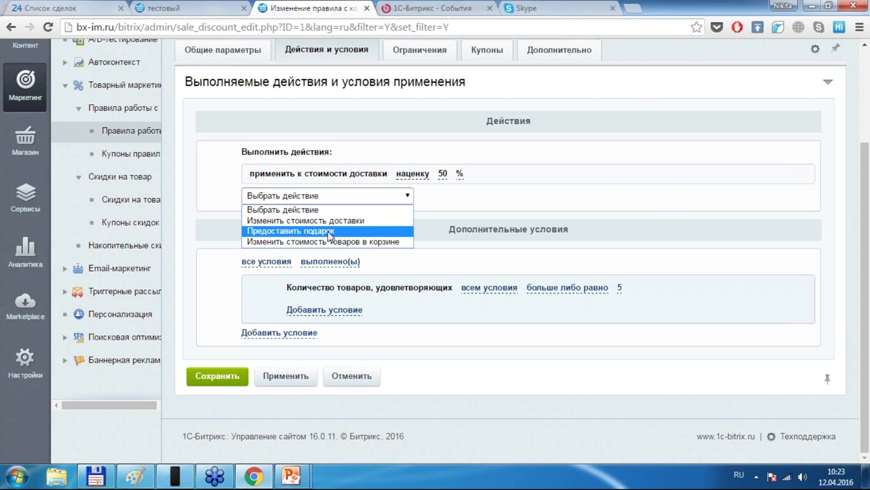
{"action": "left_click", "coordinate": [650, 211]}
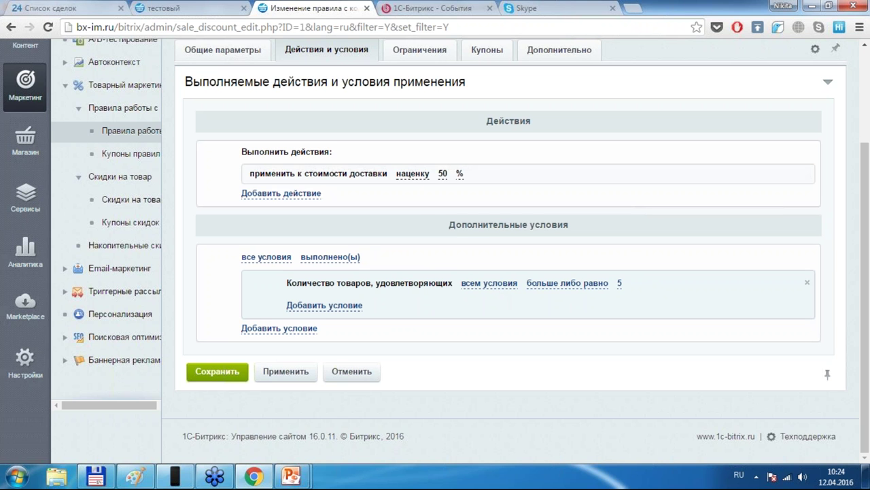
{"action": "left_click", "coordinate": [510, 285]}
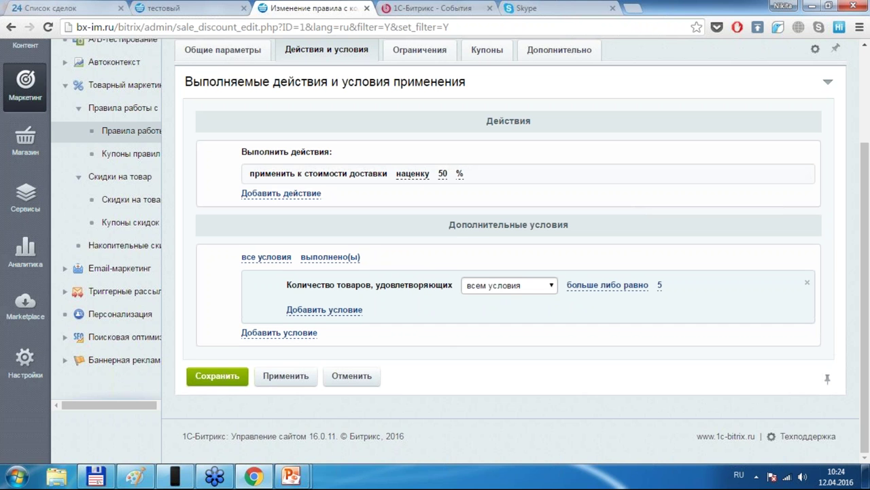
{"action": "left_click", "coordinate": [510, 285]}
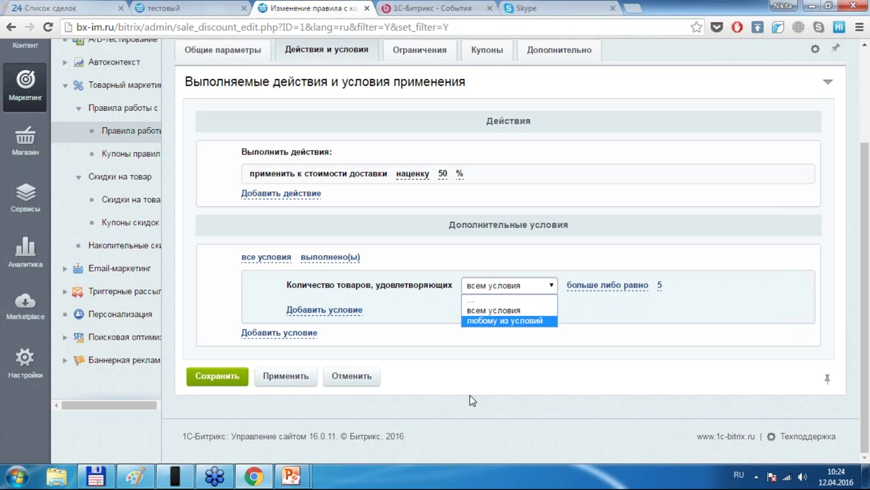
{"action": "left_click", "coordinate": [593, 216]}
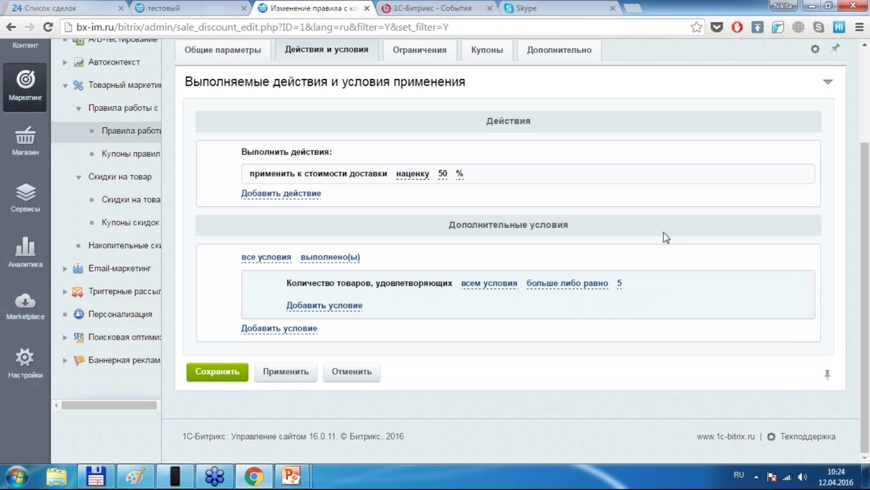
Consult the built-in help's training courses on cart rules, return to the rule and collapse the cart rules section
{"action": "scroll", "coordinate": [665, 236], "scroll_direction": "up", "scroll_amount": 2}
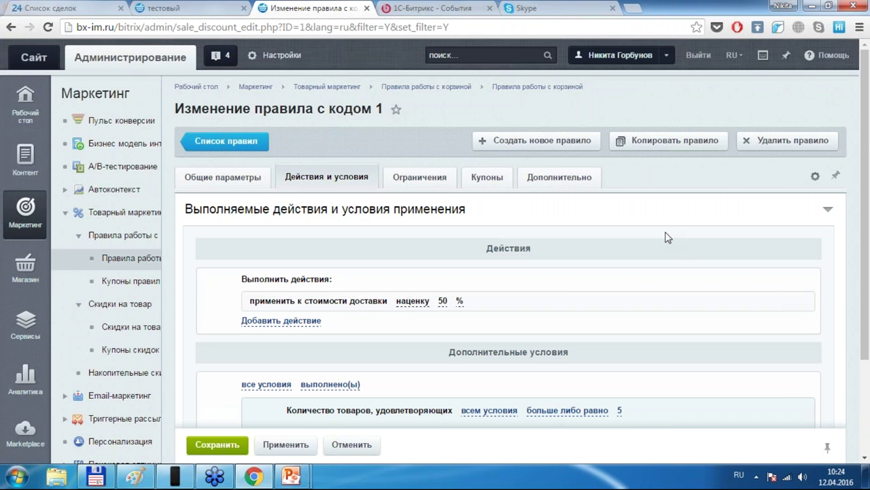
{"action": "left_click", "coordinate": [832, 55]}
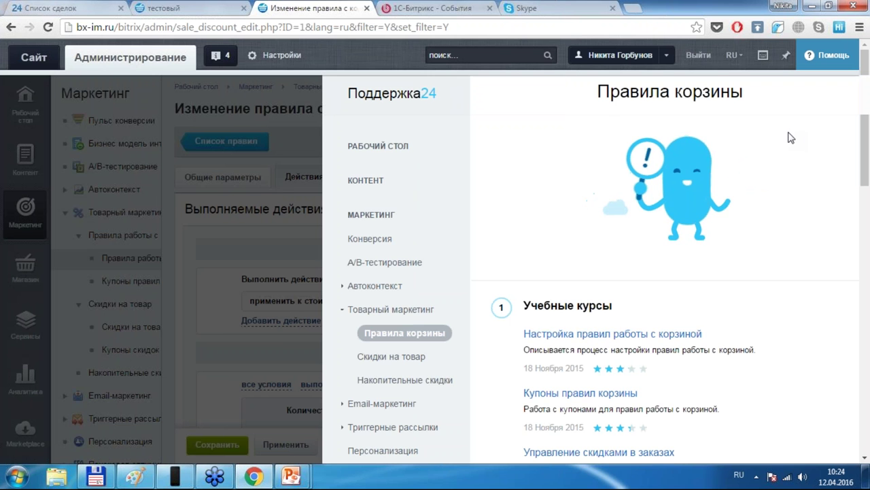
{"action": "scroll", "coordinate": [763, 162], "scroll_direction": "down", "scroll_amount": 2}
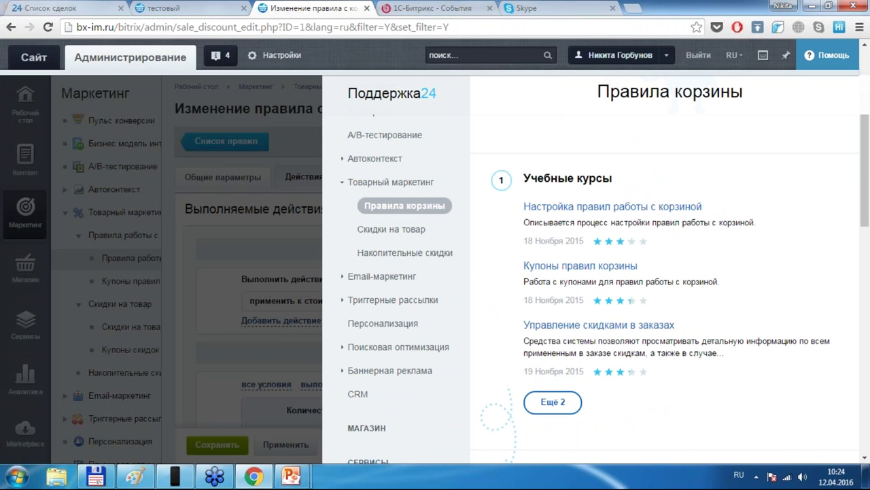
{"action": "left_click", "coordinate": [292, 227]}
{"action": "scroll", "coordinate": [331, 225], "scroll_direction": "down", "scroll_amount": 2}
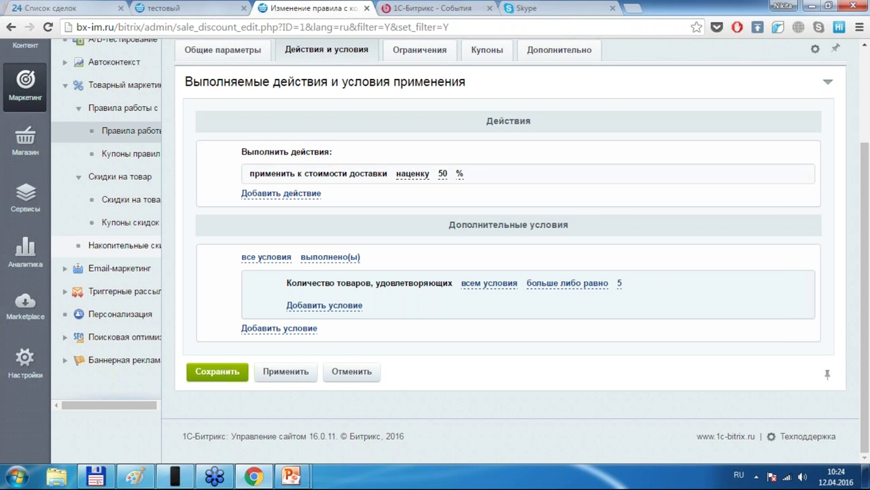
{"action": "left_click", "coordinate": [78, 110]}
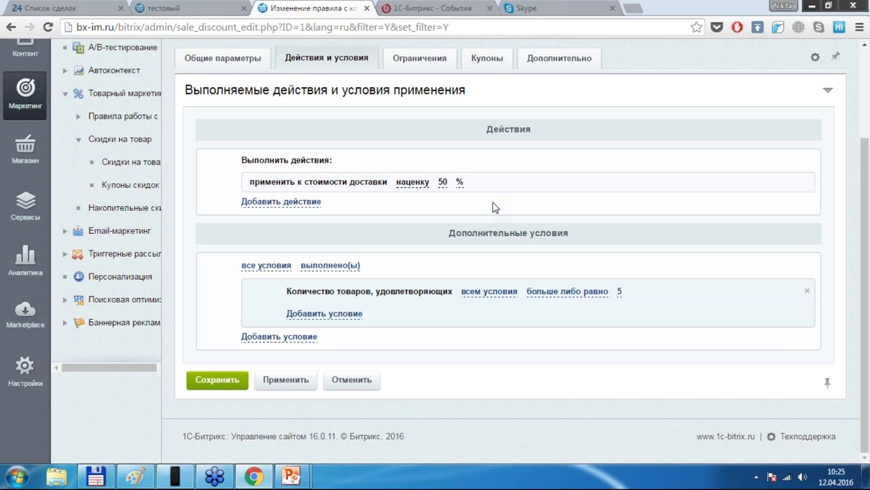
Glance at the event programme page and look through the store's home page from the trending products to the news
{"action": "left_click", "coordinate": [402, 6]}
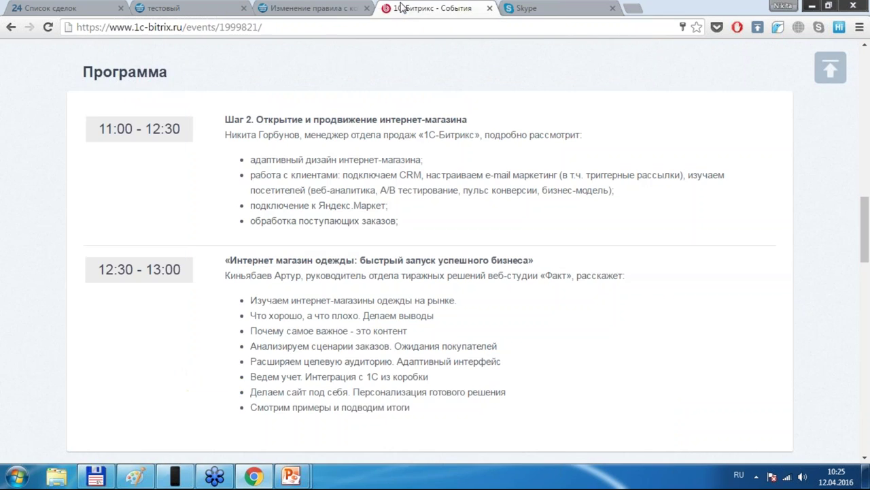
{"action": "left_click", "coordinate": [193, 7]}
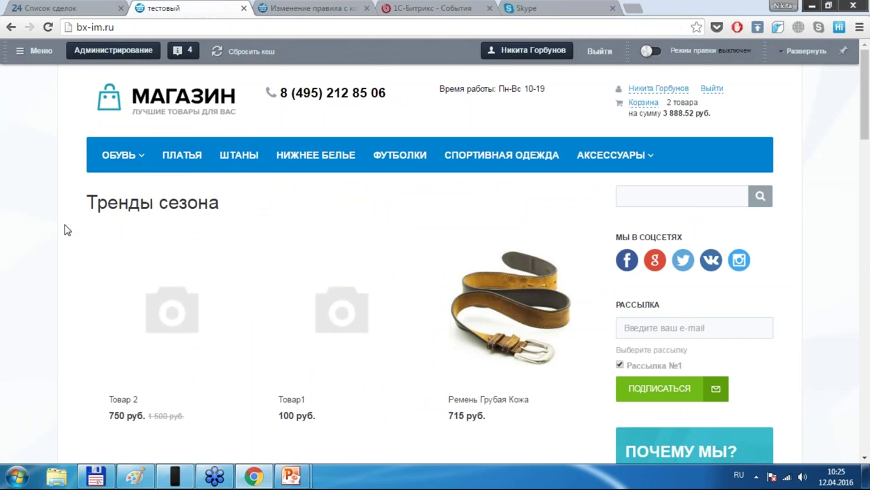
{"action": "scroll", "coordinate": [65, 226], "scroll_direction": "down", "scroll_amount": 5}
{"action": "scroll", "coordinate": [67, 225], "scroll_direction": "up", "scroll_amount": 3}
{"action": "scroll", "coordinate": [67, 225], "scroll_direction": "down", "scroll_amount": 15}
{"action": "scroll", "coordinate": [67, 225], "scroll_direction": "up", "scroll_amount": 5}
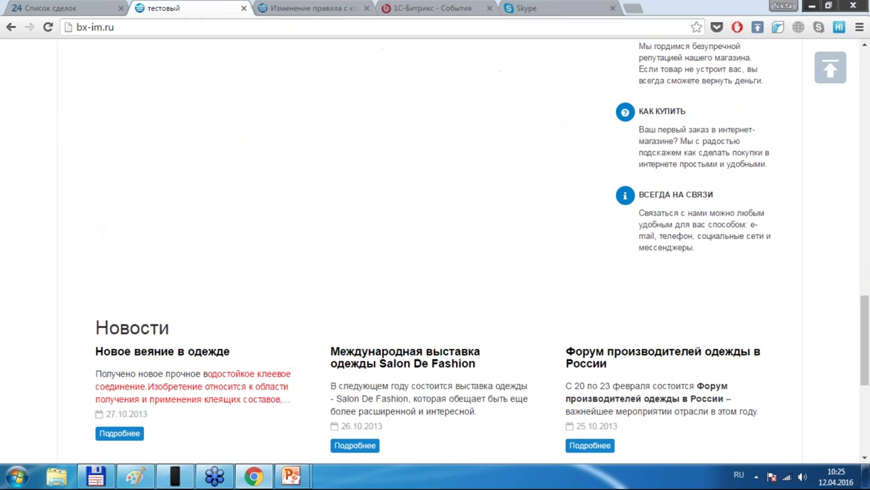
{"action": "scroll", "coordinate": [77, 225], "scroll_direction": "up", "scroll_amount": 12}
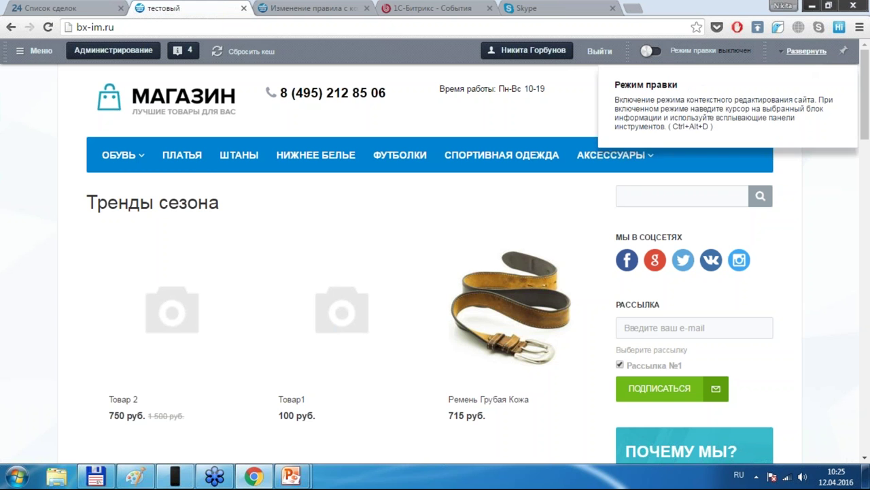
Expand the site's admin toolbar, launch the store setup wizard and accept the adaptive template with a horizontal menu
{"action": "left_click", "coordinate": [806, 51]}
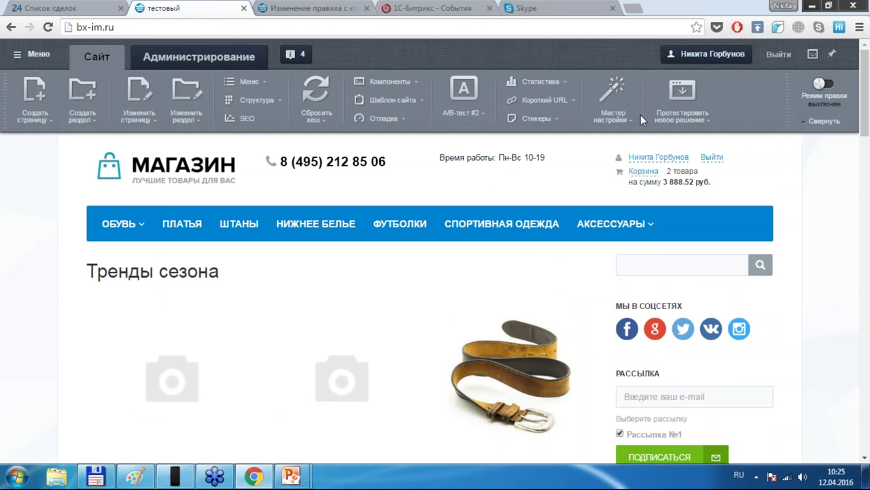
{"action": "left_click", "coordinate": [613, 98]}
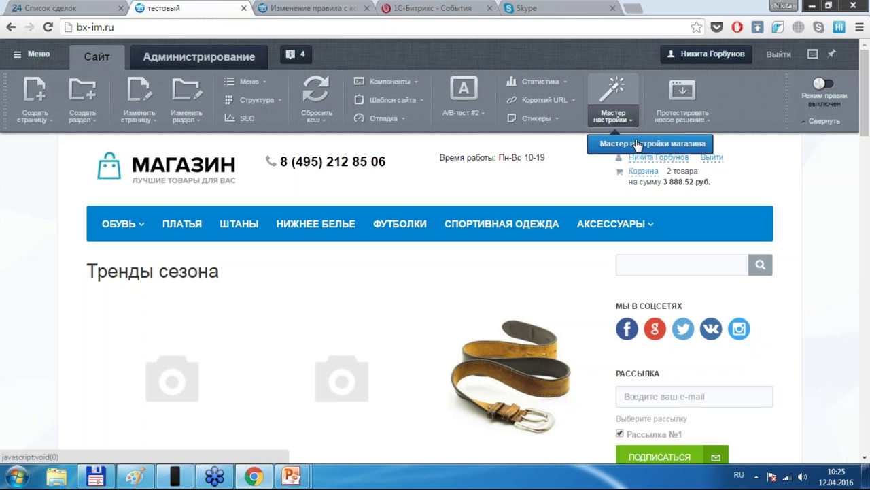
{"action": "left_click", "coordinate": [637, 144]}
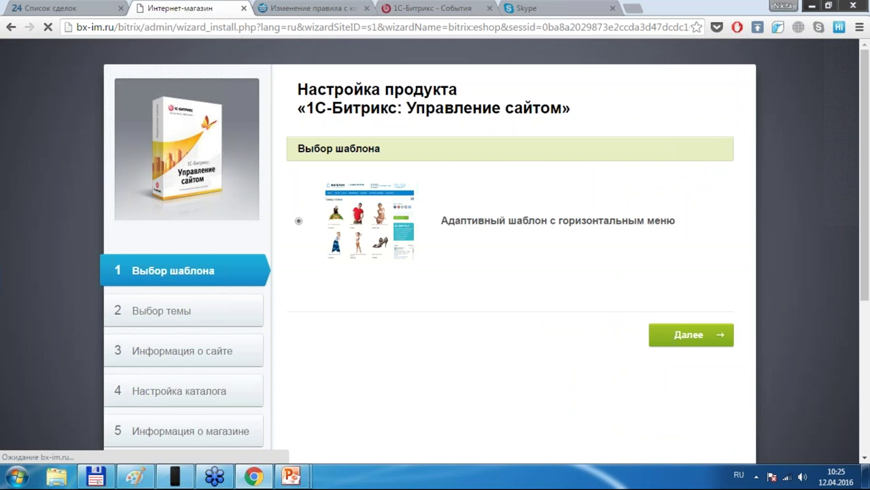
{"action": "scroll", "coordinate": [635, 143], "scroll_direction": "down", "scroll_amount": 1}
{"action": "left_click", "coordinate": [689, 272]}
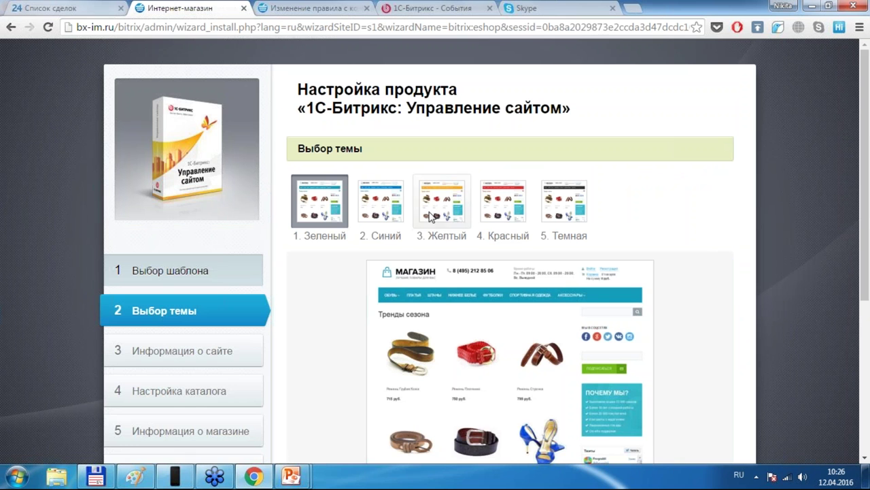
Choose the red theme («Красный») for the store and continue to the site information
{"action": "left_click", "coordinate": [485, 212]}
{"action": "scroll", "coordinate": [710, 224], "scroll_direction": "down", "scroll_amount": 3}
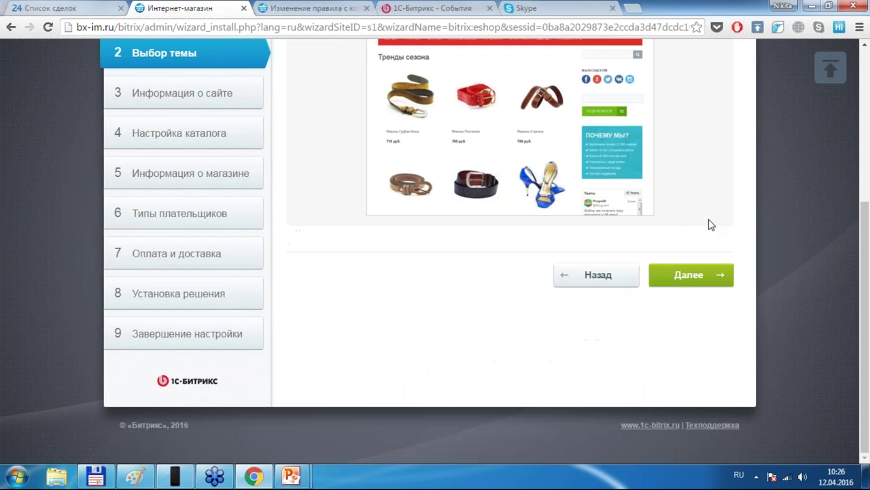
{"action": "left_click", "coordinate": [714, 284]}
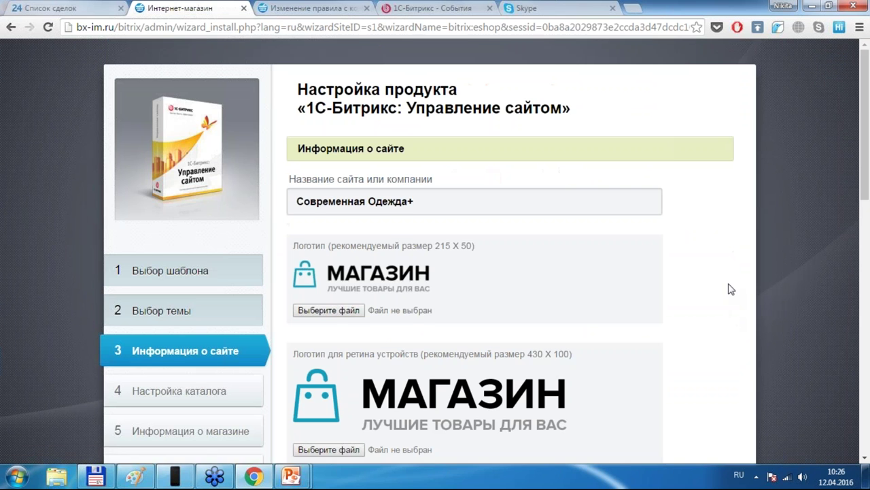
Review the site information and accept it together with the existing catalog settings and store information
{"action": "scroll", "coordinate": [730, 289], "scroll_direction": "down", "scroll_amount": 2}
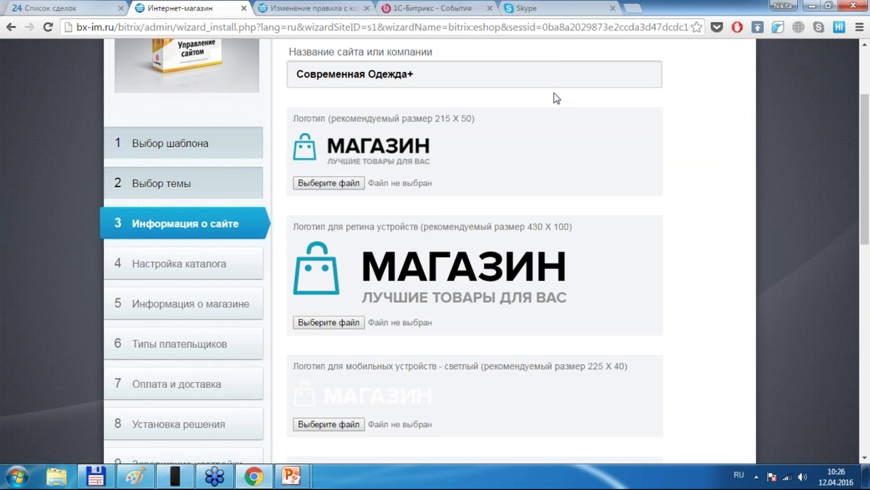
{"action": "scroll", "coordinate": [552, 96], "scroll_direction": "down", "scroll_amount": 10}
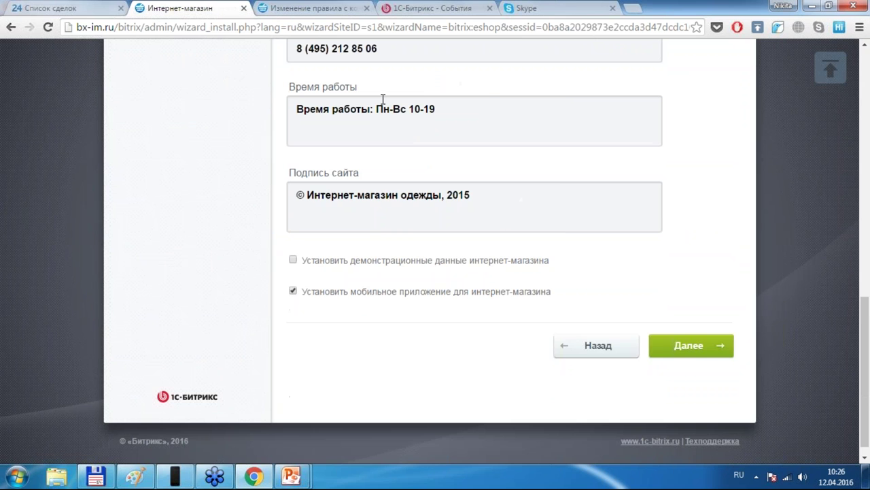
{"action": "left_click", "coordinate": [689, 346]}
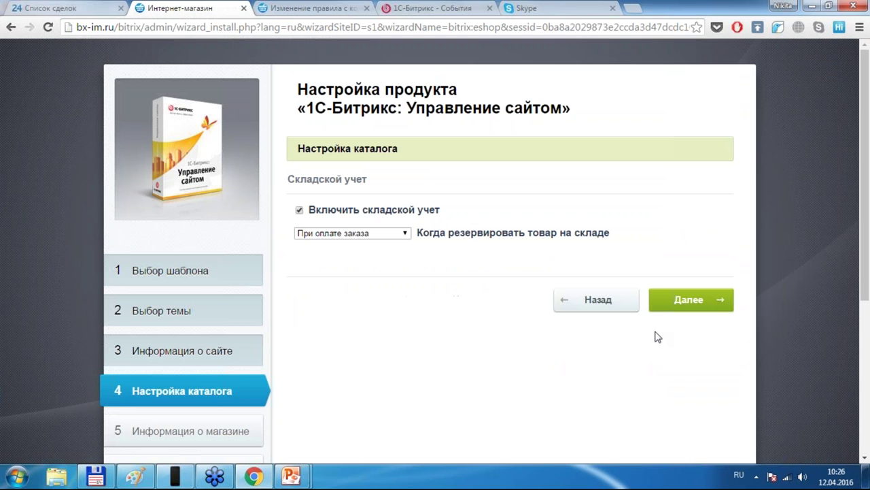
{"action": "left_click", "coordinate": [709, 301]}
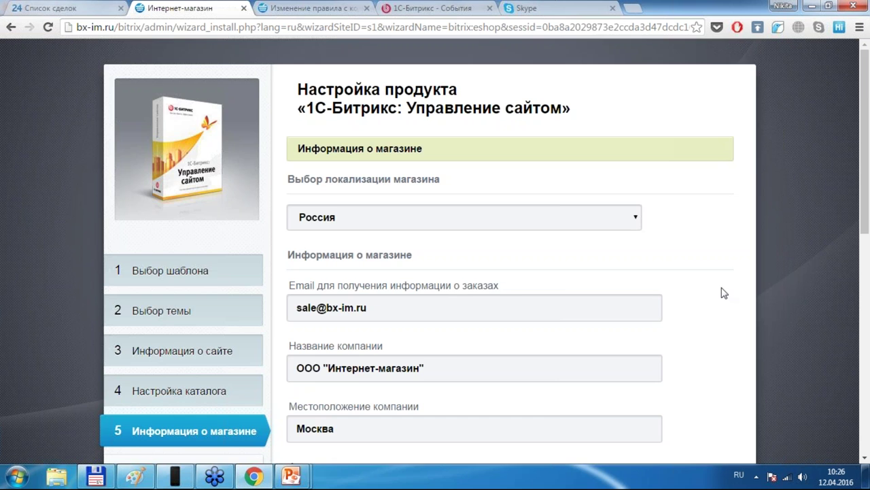
{"action": "scroll", "coordinate": [723, 295], "scroll_direction": "down", "scroll_amount": 10}
{"action": "left_click", "coordinate": [691, 329]}
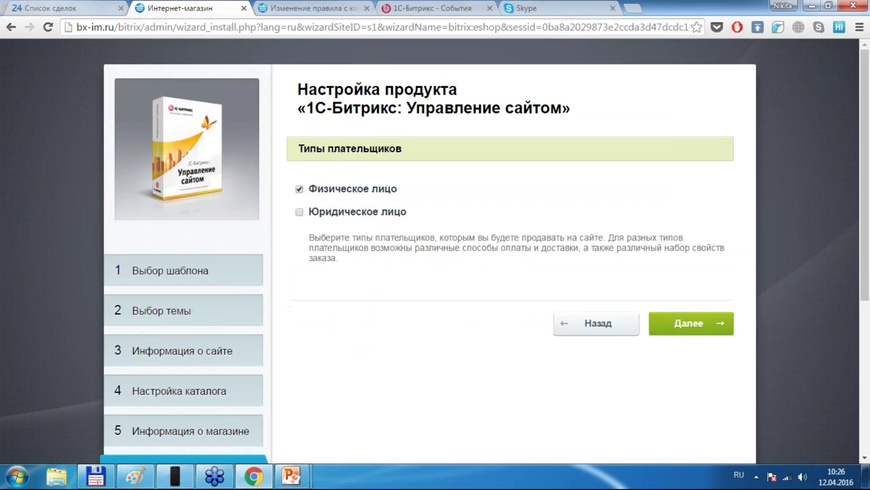
Keep the existing payer types, payment, delivery and location settings, and run the solution's installation
{"action": "scroll", "coordinate": [711, 181], "scroll_direction": "down", "scroll_amount": 4}
{"action": "scroll", "coordinate": [714, 181], "scroll_direction": "up", "scroll_amount": 3}
{"action": "left_click", "coordinate": [696, 253]}
{"action": "scroll", "coordinate": [697, 252], "scroll_direction": "down", "scroll_amount": 4}
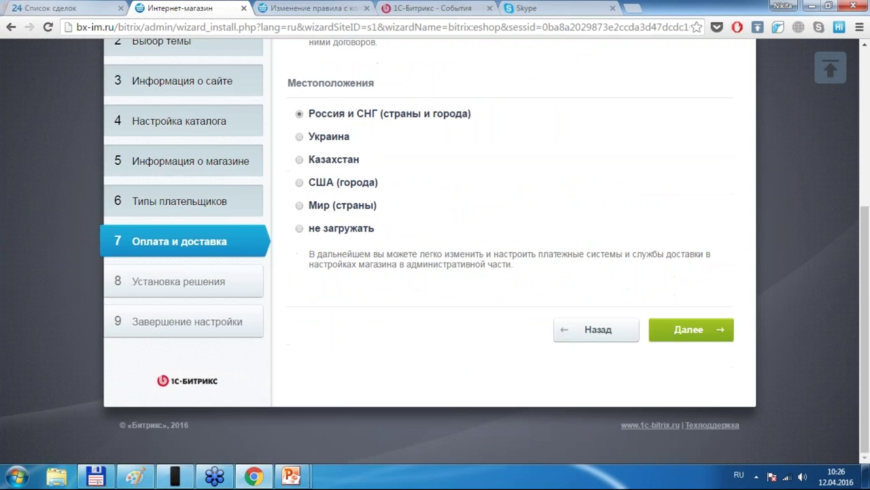
{"action": "left_click", "coordinate": [688, 329]}
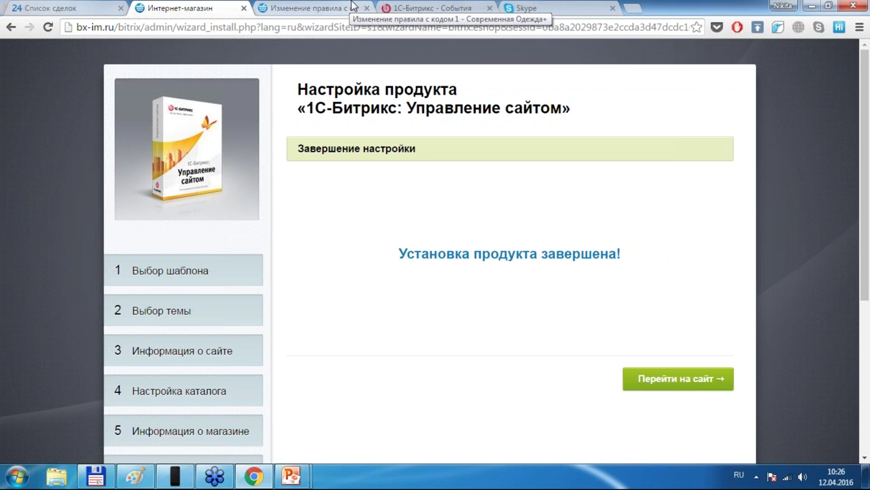
Go to the reconfigured site and examine the new theme on the home page down to the footer
{"action": "left_click", "coordinate": [678, 378]}
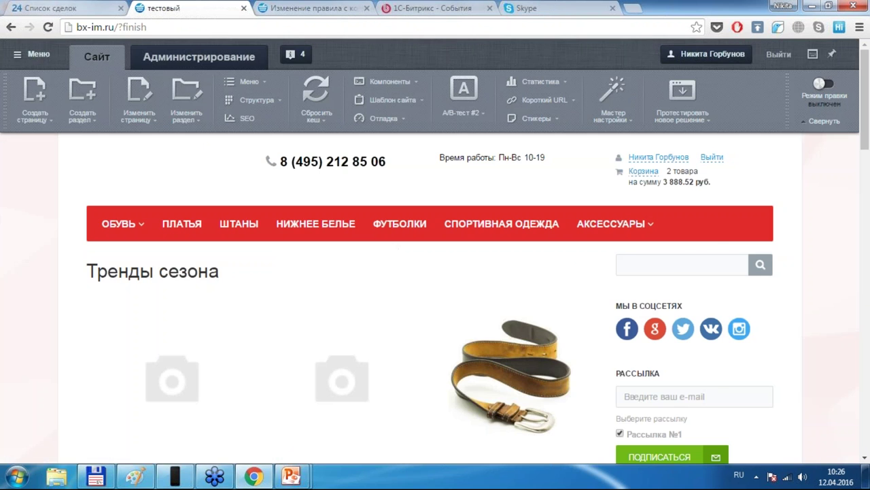
{"action": "scroll", "coordinate": [720, 234], "scroll_direction": "down", "scroll_amount": 2}
{"action": "scroll", "coordinate": [746, 234], "scroll_direction": "down", "scroll_amount": 12}
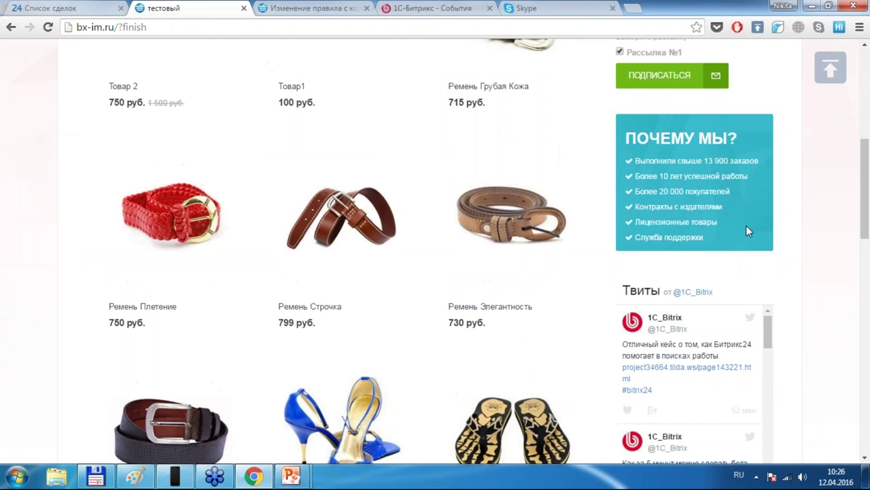
{"action": "scroll", "coordinate": [571, 246], "scroll_direction": "down", "scroll_amount": 7}
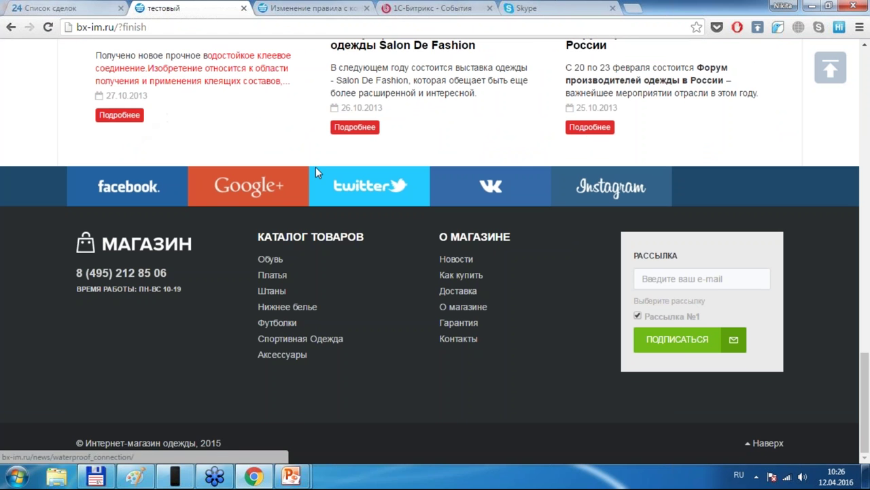
Reload the store's home page and reset its cache
{"action": "scroll", "coordinate": [336, 189], "scroll_direction": "up", "scroll_amount": 5}
{"action": "scroll", "coordinate": [346, 187], "scroll_direction": "up", "scroll_amount": 4}
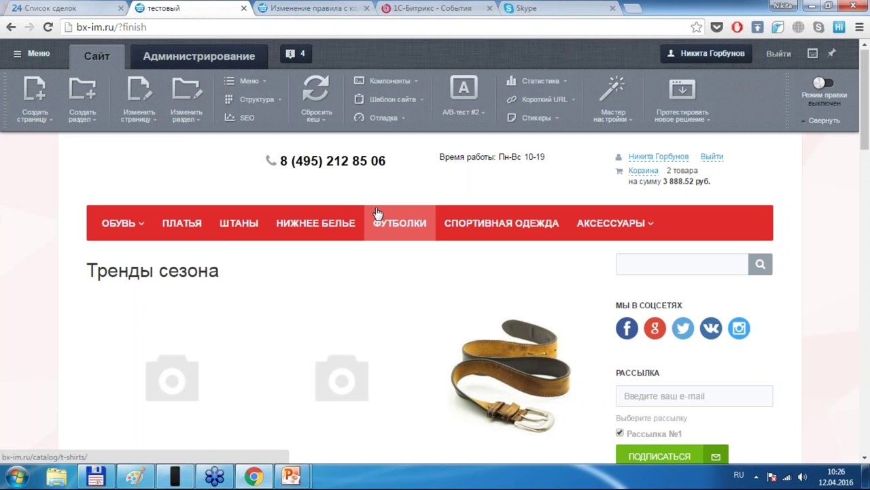
{"action": "scroll", "coordinate": [386, 219], "scroll_direction": "down", "scroll_amount": 2}
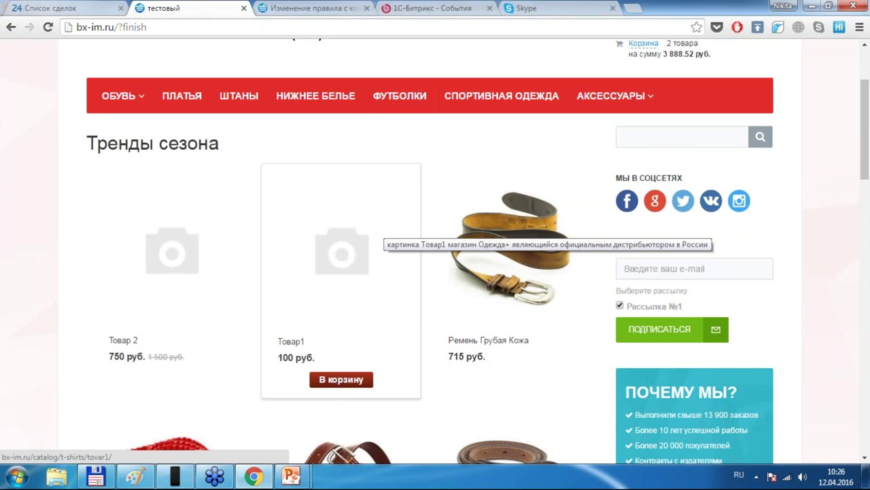
{"action": "key", "text": "F5"}
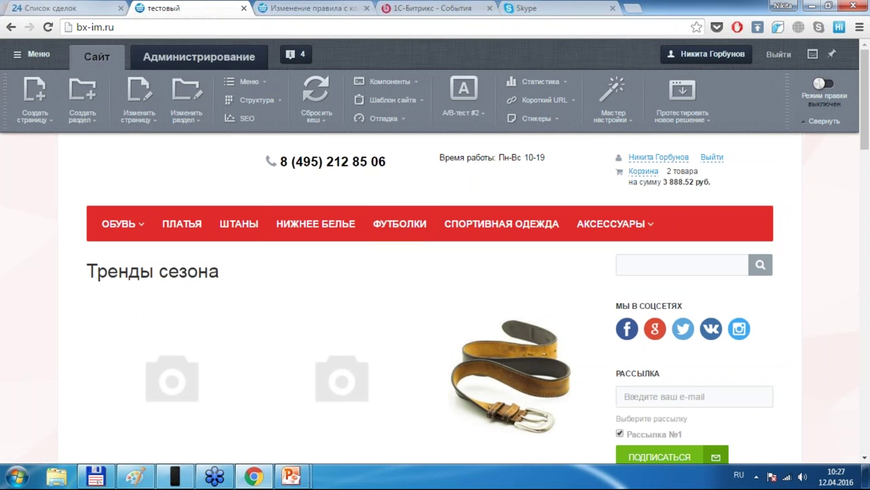
{"action": "left_click", "coordinate": [317, 115]}
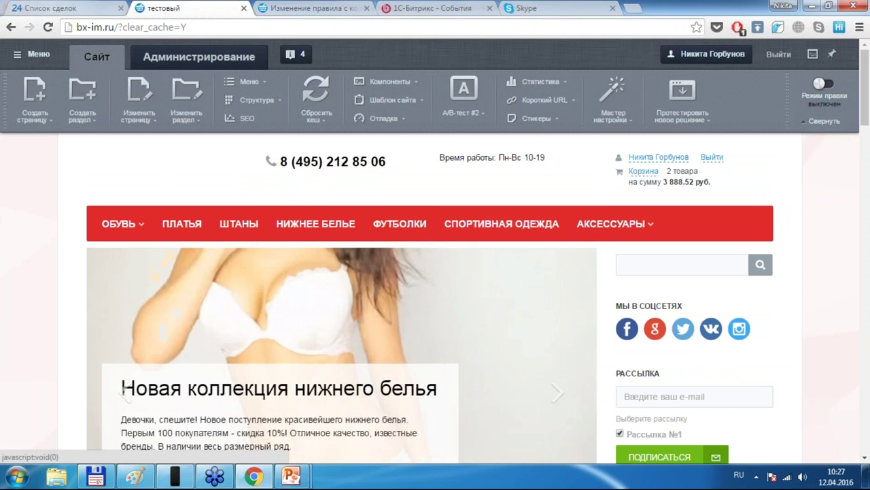
{"action": "left_click", "coordinate": [824, 83]}
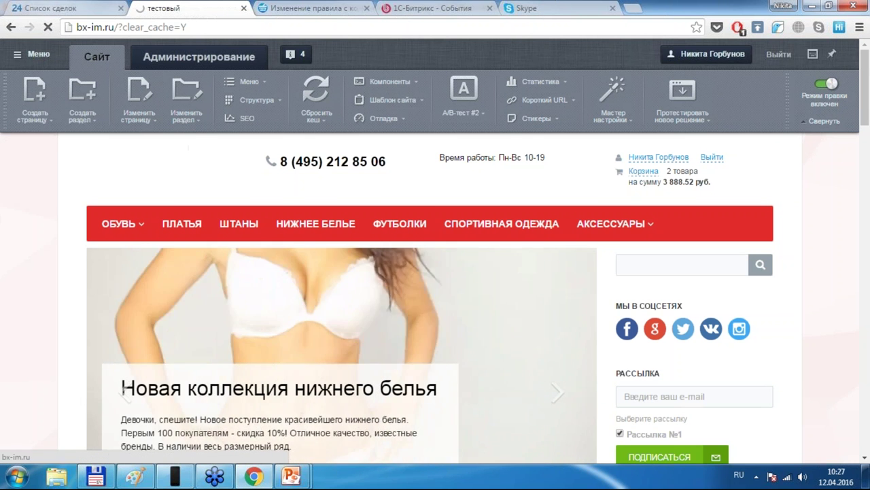
{"action": "mouse_move", "coordinate": [187, 170]}
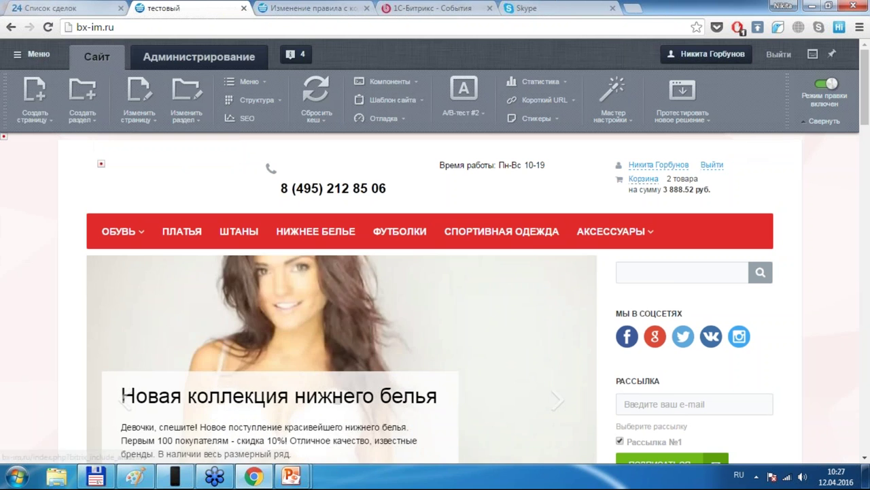
{"action": "left_click", "coordinate": [825, 83]}
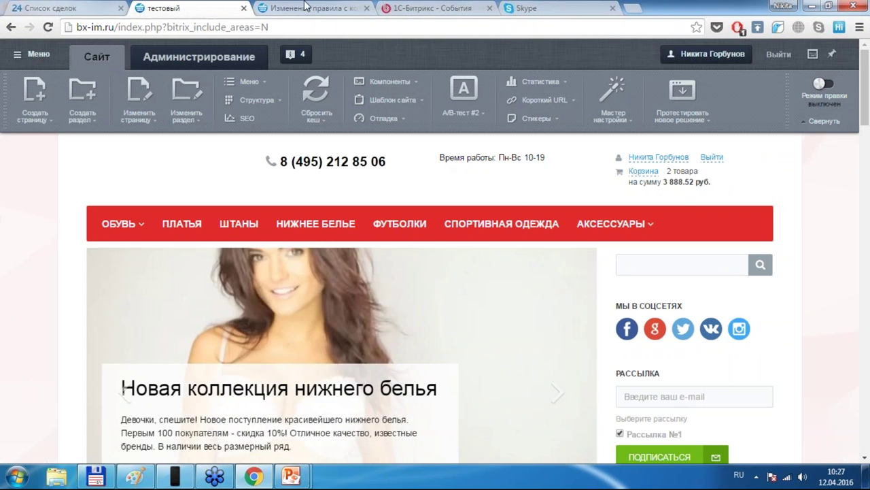
Go back to the store's administration section, search for «мастер» and open the store wizard («Мастер магазина»)
{"action": "left_click", "coordinate": [321, 7]}
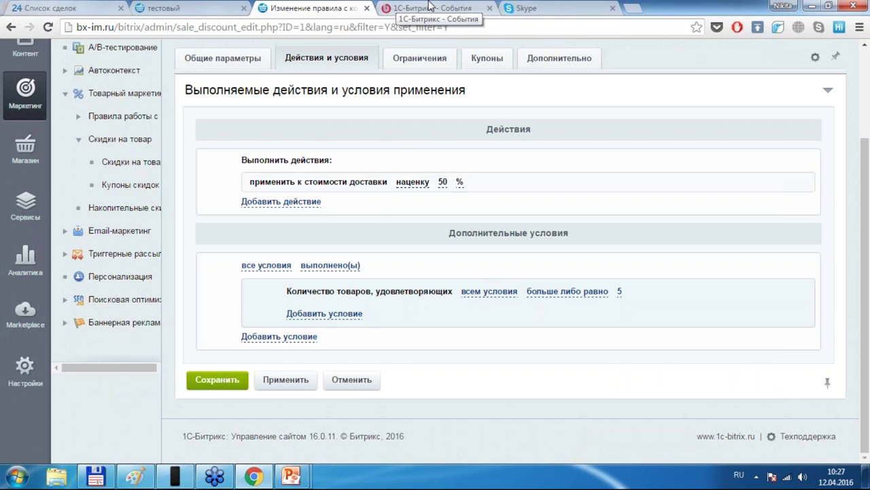
{"action": "left_click", "coordinate": [398, 7]}
{"action": "left_click", "coordinate": [311, 7]}
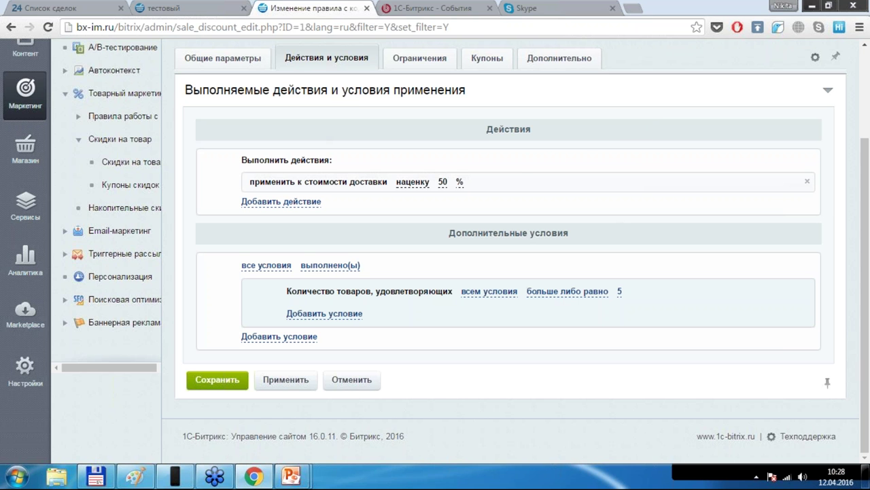
{"action": "scroll", "coordinate": [680, 81], "scroll_direction": "up", "scroll_amount": 2}
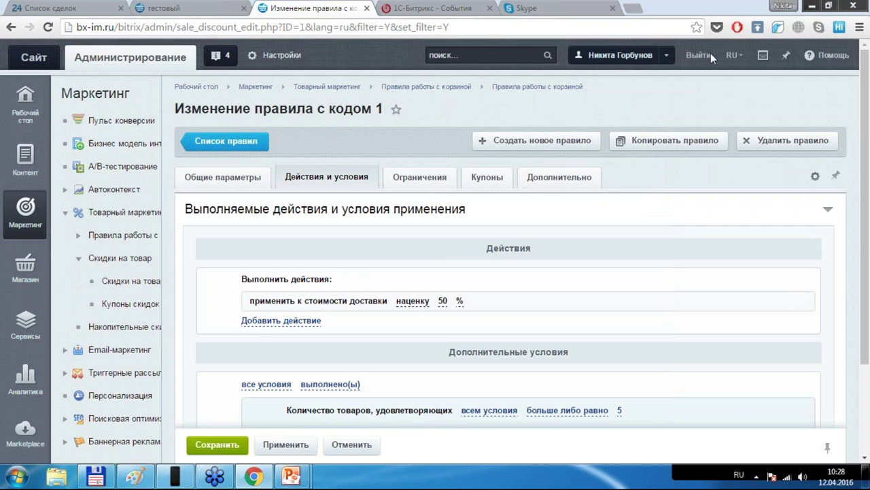
{"action": "left_click", "coordinate": [504, 60]}
{"action": "type", "text": "мастер"}
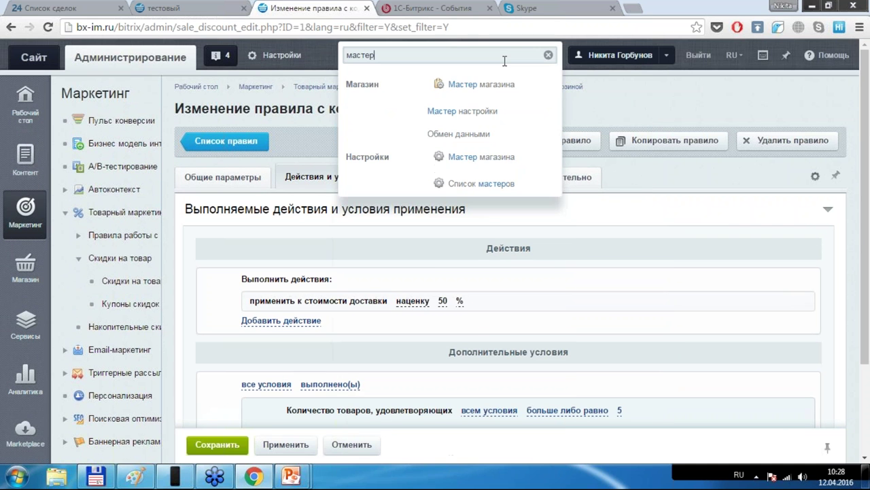
{"action": "left_click", "coordinate": [501, 85]}
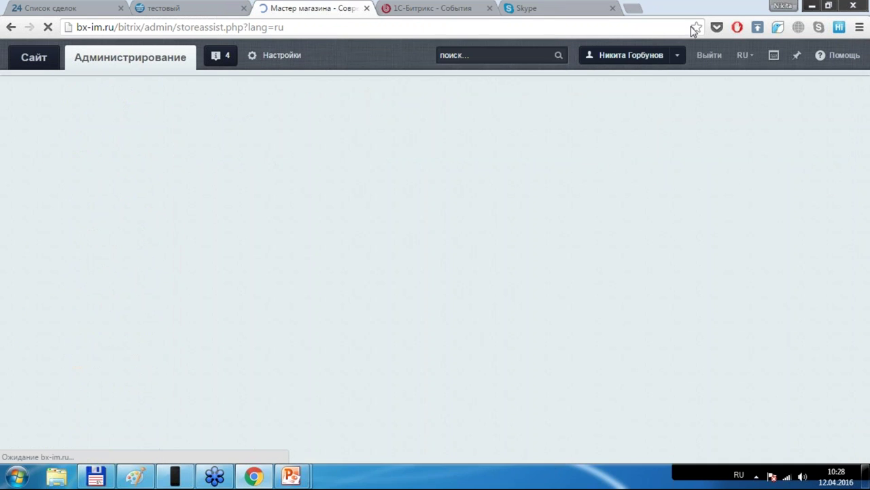
Open the product discounts task («Скидки на товары»), mark it as completed and return to the store wizard
{"action": "scroll", "coordinate": [544, 179], "scroll_direction": "down", "scroll_amount": 6}
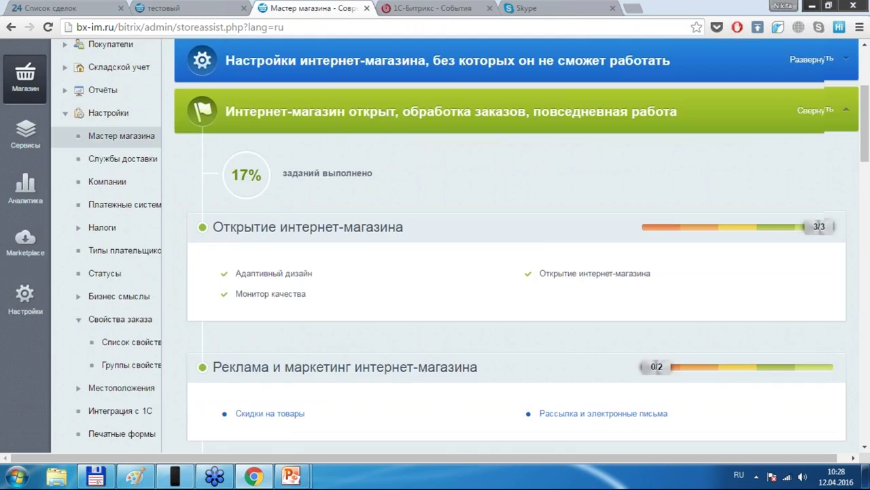
{"action": "left_click", "coordinate": [270, 229]}
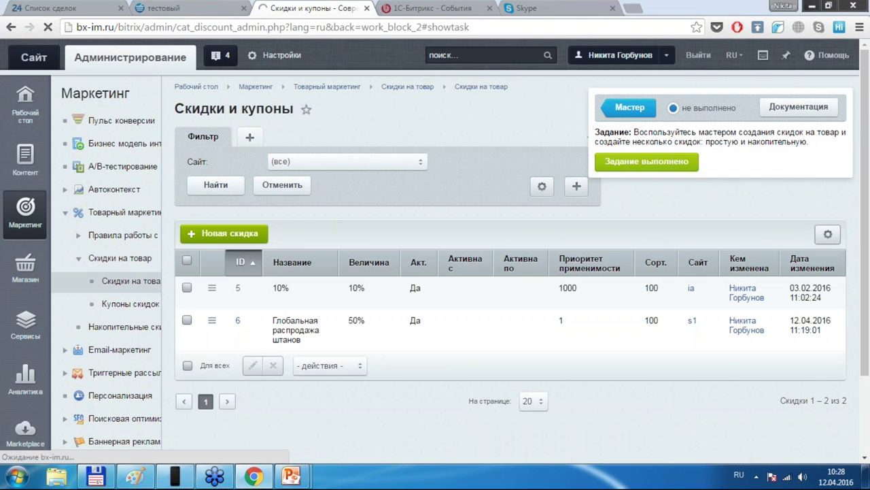
{"action": "left_click", "coordinate": [643, 109]}
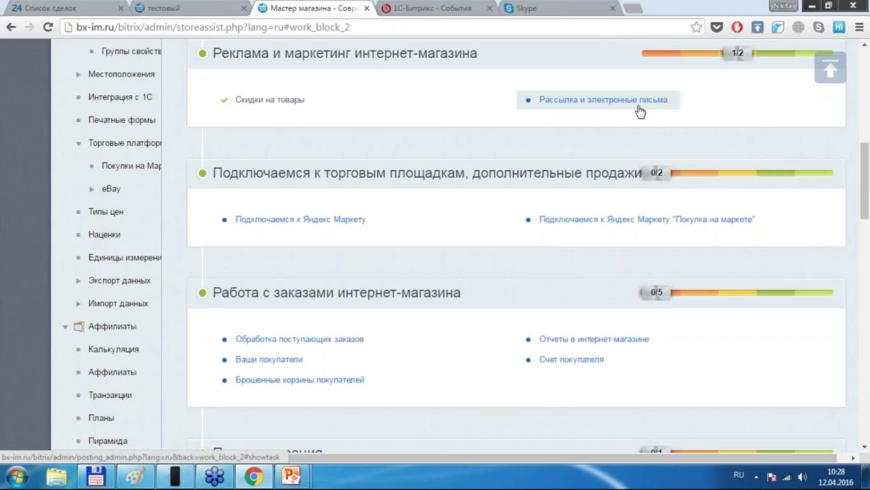
Open the wizard's «Рассылка и электронные письма» task, and go from there to the list of mailings in Email-маркетинг
{"action": "left_click", "coordinate": [613, 108]}
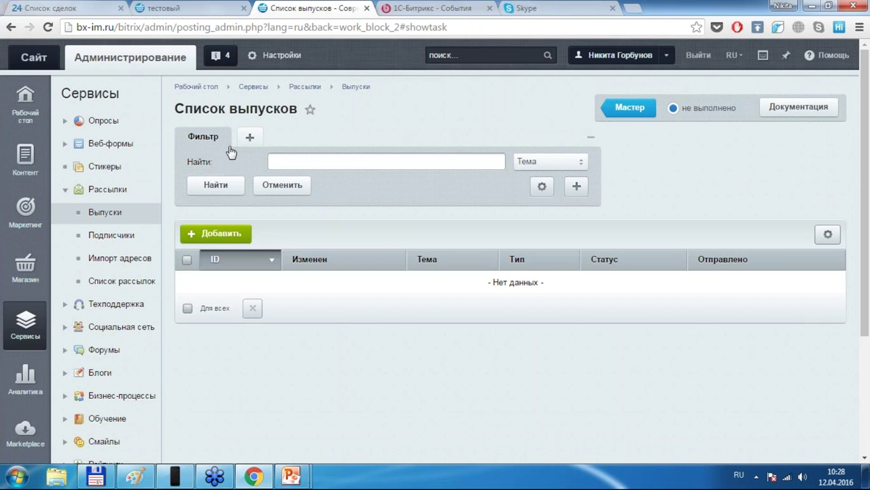
{"action": "left_click", "coordinate": [66, 191]}
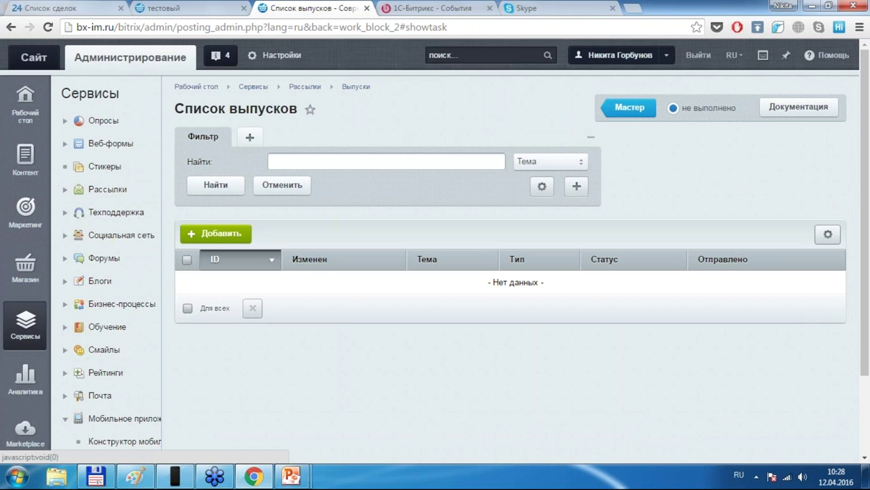
{"action": "left_click", "coordinate": [27, 211]}
{"action": "left_click", "coordinate": [65, 212]}
{"action": "left_click", "coordinate": [64, 236]}
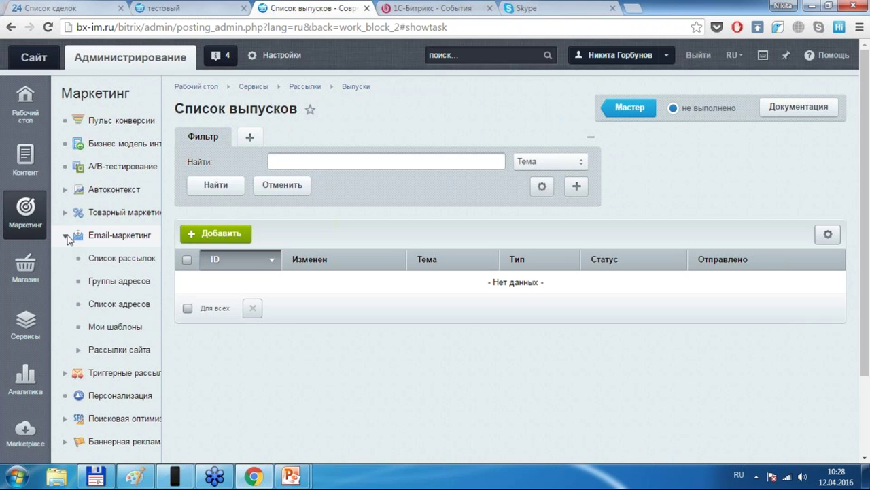
{"action": "left_click", "coordinate": [120, 259]}
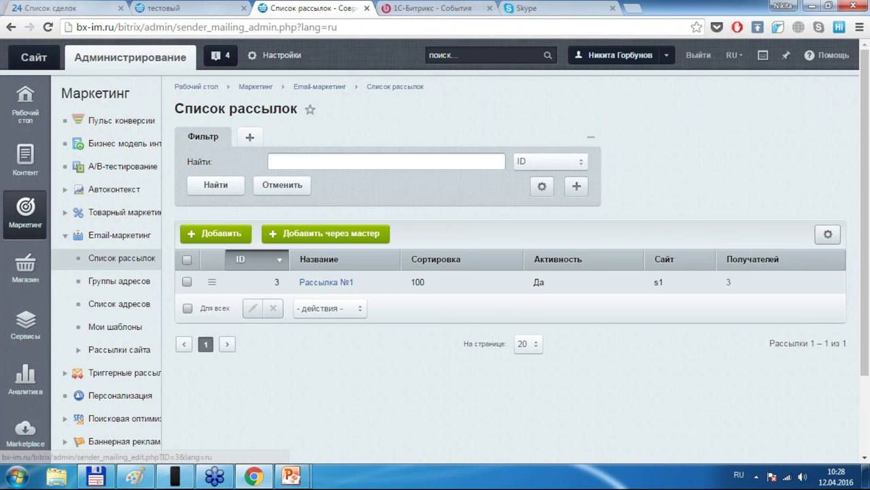
Examine the newsletter subscription block on the store's home page and return to the list of mailings
{"action": "left_click", "coordinate": [190, 8]}
{"action": "scroll", "coordinate": [753, 233], "scroll_direction": "down", "scroll_amount": 3}
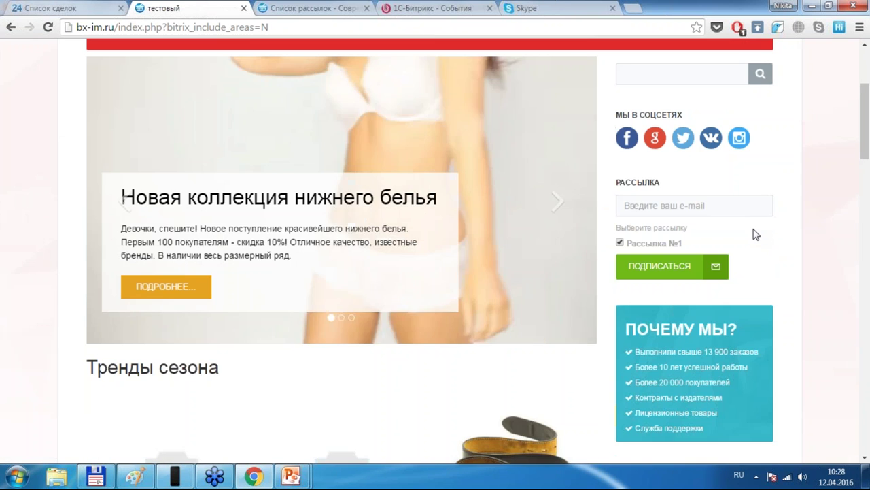
{"action": "scroll", "coordinate": [753, 233], "scroll_direction": "up", "scroll_amount": 1}
{"action": "scroll", "coordinate": [753, 233], "scroll_direction": "up", "scroll_amount": 1}
{"action": "scroll", "coordinate": [707, 272], "scroll_direction": "down", "scroll_amount": 1}
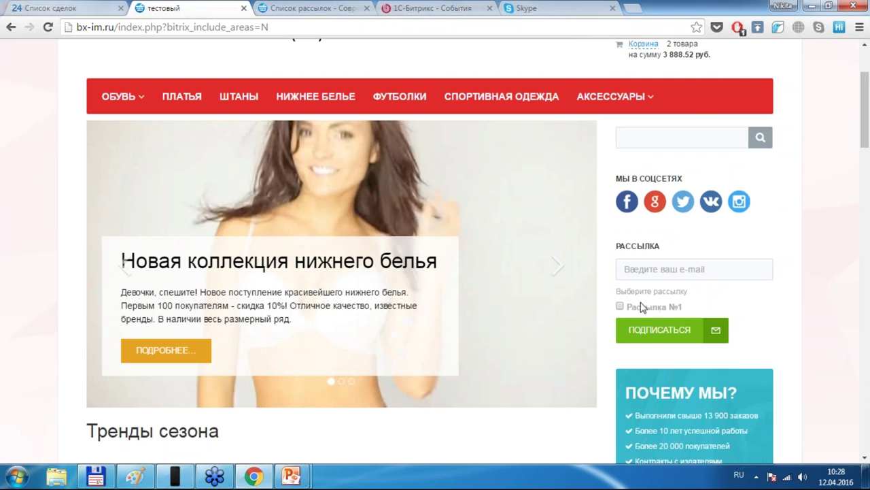
{"action": "left_click", "coordinate": [276, 6]}
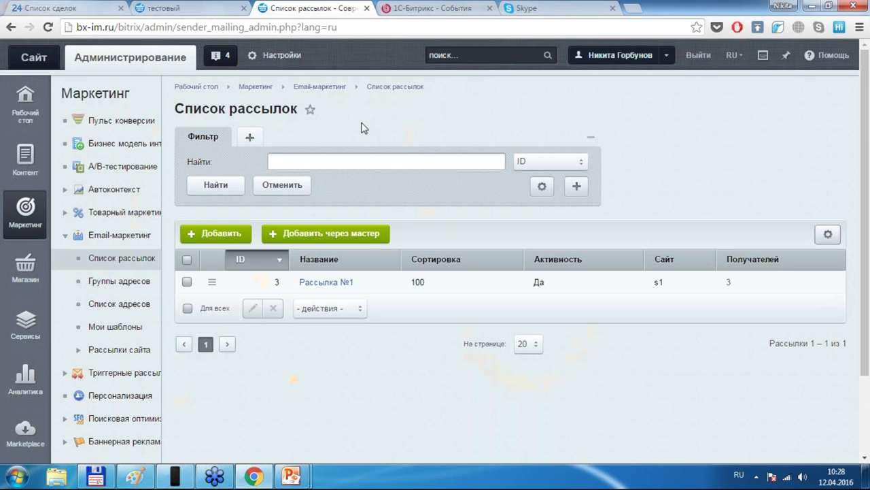
Start adding a mailing through the wizard and choose to create a new mailing
{"action": "left_click", "coordinate": [306, 235]}
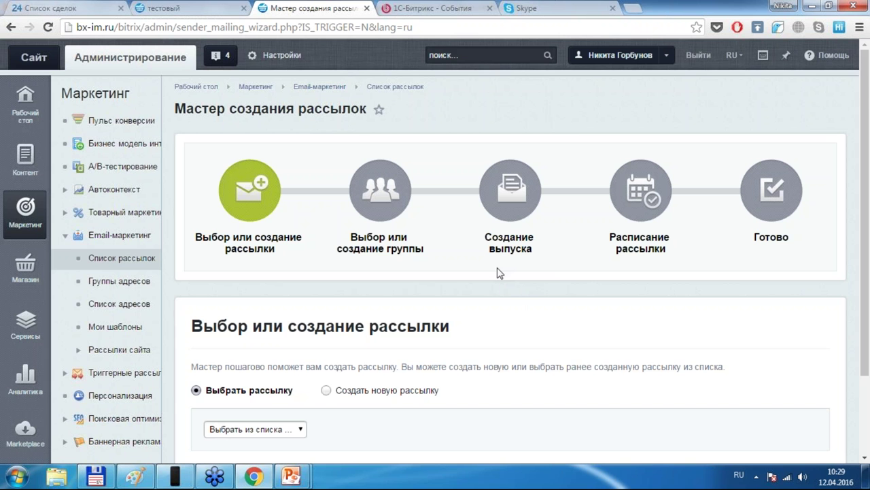
{"action": "scroll", "coordinate": [734, 227], "scroll_direction": "down", "scroll_amount": 1}
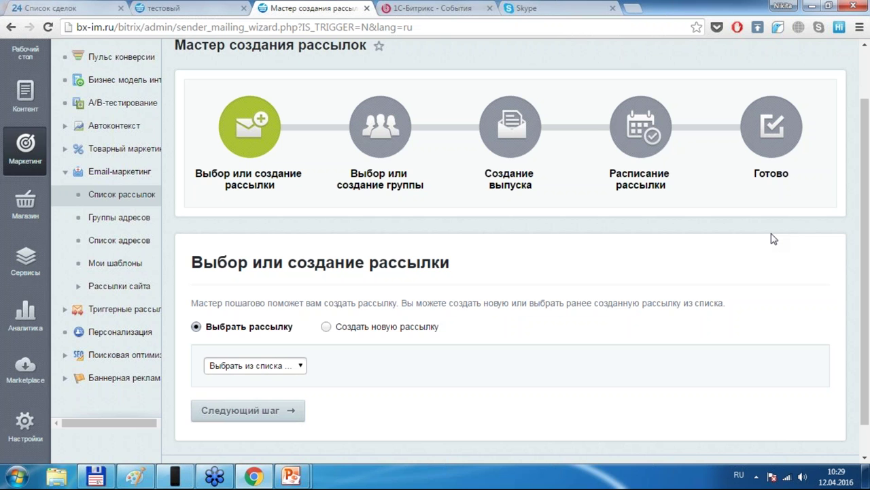
{"action": "scroll", "coordinate": [775, 237], "scroll_direction": "down", "scroll_amount": 2}
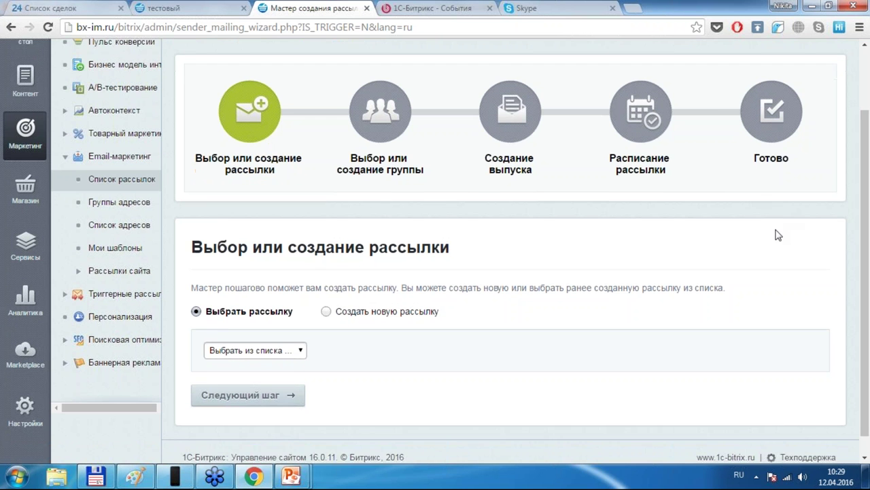
{"action": "left_click", "coordinate": [371, 291]}
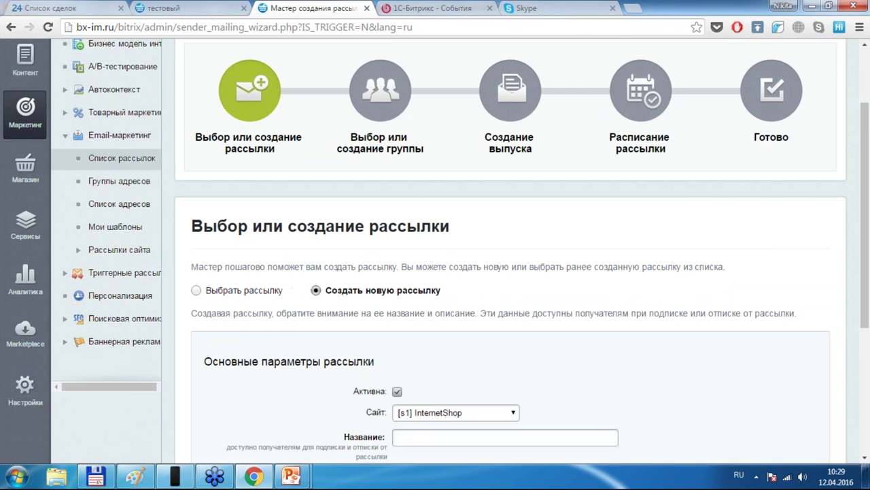
Name the mailing «Рассылка №2», enter the description «проверка» and continue to the recipient group selection
{"action": "scroll", "coordinate": [503, 263], "scroll_direction": "down", "scroll_amount": 3}
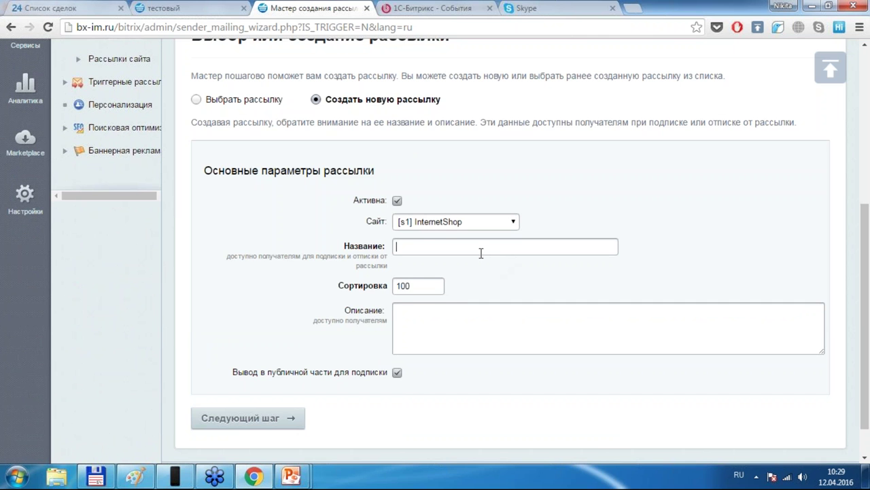
{"action": "type", "text": "Рассылка №2"}
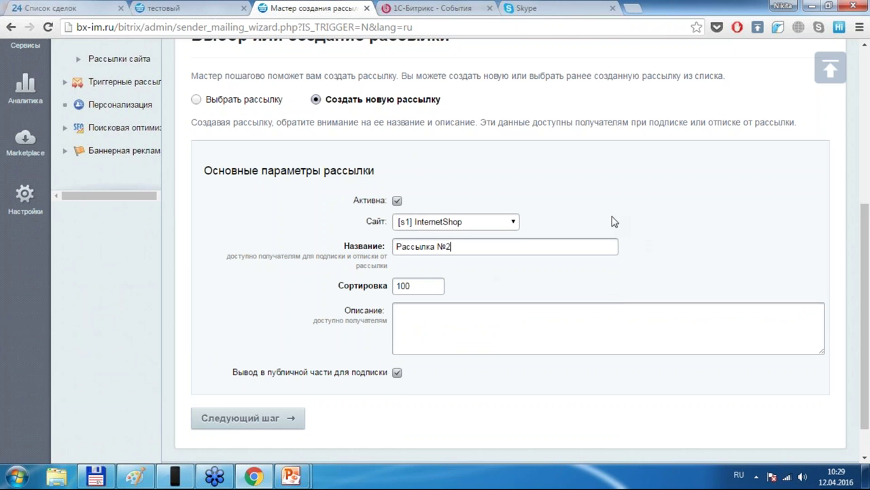
{"action": "scroll", "coordinate": [544, 245], "scroll_direction": "down", "scroll_amount": 1}
{"action": "left_click", "coordinate": [483, 291]}
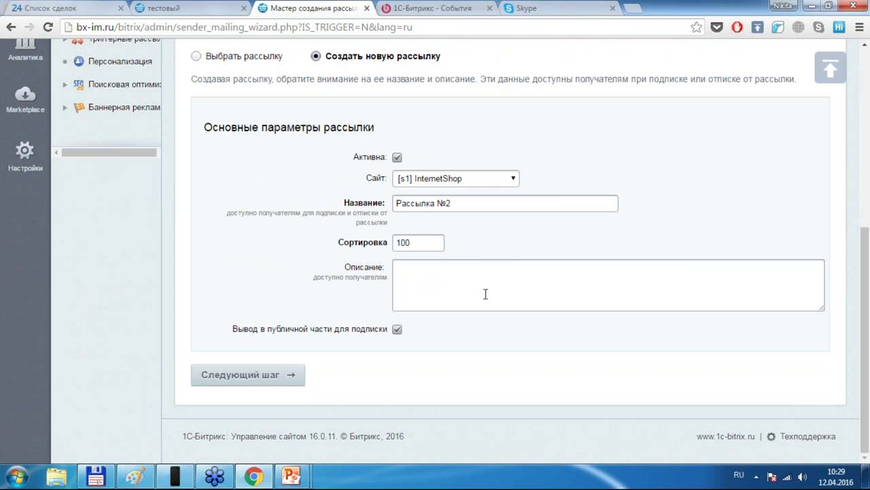
{"action": "type", "text": "проверка"}
{"action": "left_click", "coordinate": [254, 373]}
Start creating a new recipient group for the mailing and name it «3»
{"action": "scroll", "coordinate": [479, 309], "scroll_direction": "down", "scroll_amount": 2}
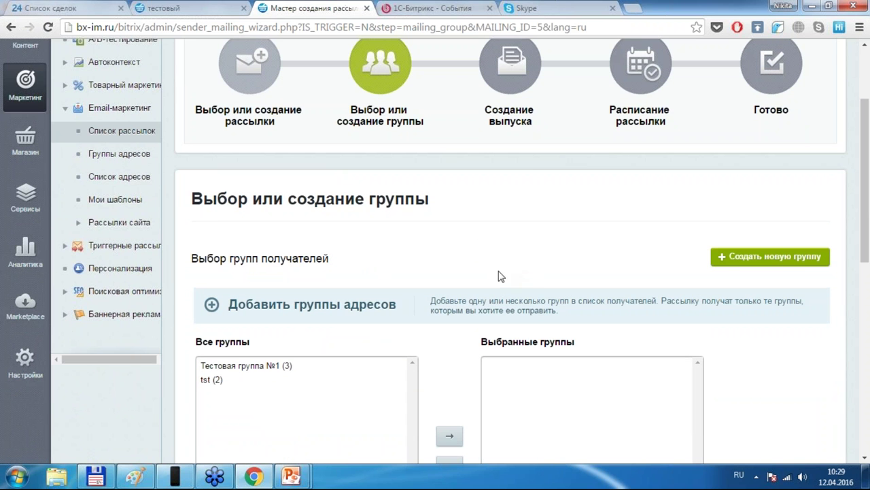
{"action": "scroll", "coordinate": [491, 247], "scroll_direction": "down", "scroll_amount": 1}
{"action": "scroll", "coordinate": [490, 247], "scroll_direction": "down", "scroll_amount": 1}
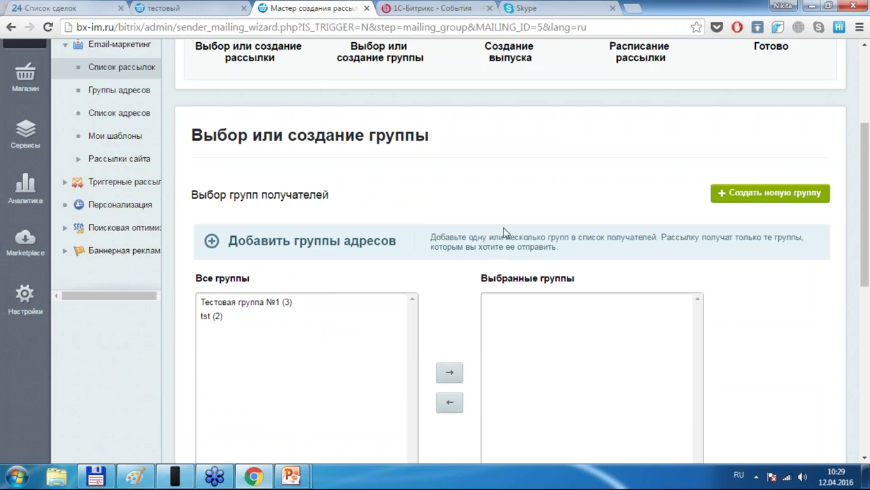
{"action": "scroll", "coordinate": [495, 234], "scroll_direction": "down", "scroll_amount": 1}
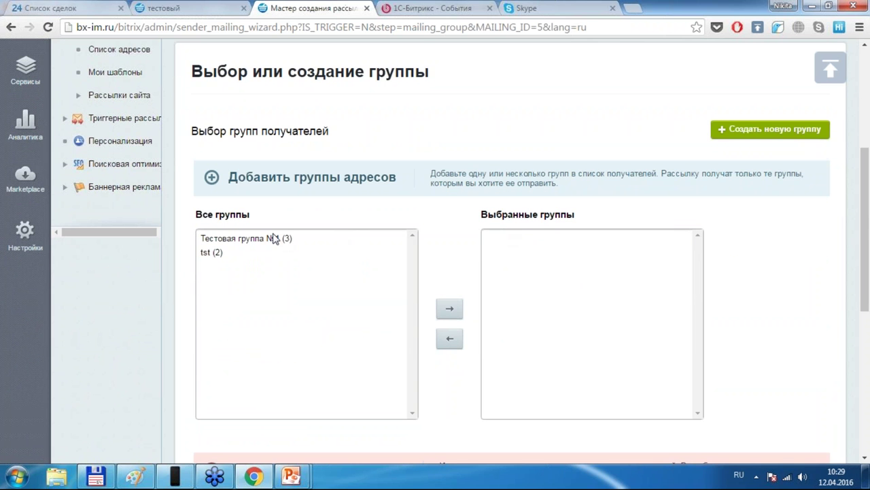
{"action": "left_click", "coordinate": [285, 239]}
{"action": "left_click", "coordinate": [751, 130]}
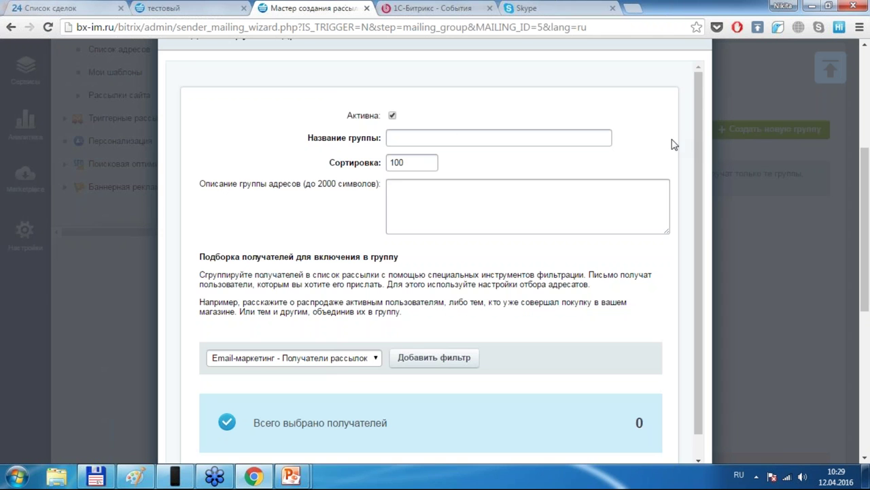
{"action": "left_click", "coordinate": [452, 135]}
{"action": "scroll", "coordinate": [441, 263], "scroll_direction": "down", "scroll_amount": 1}
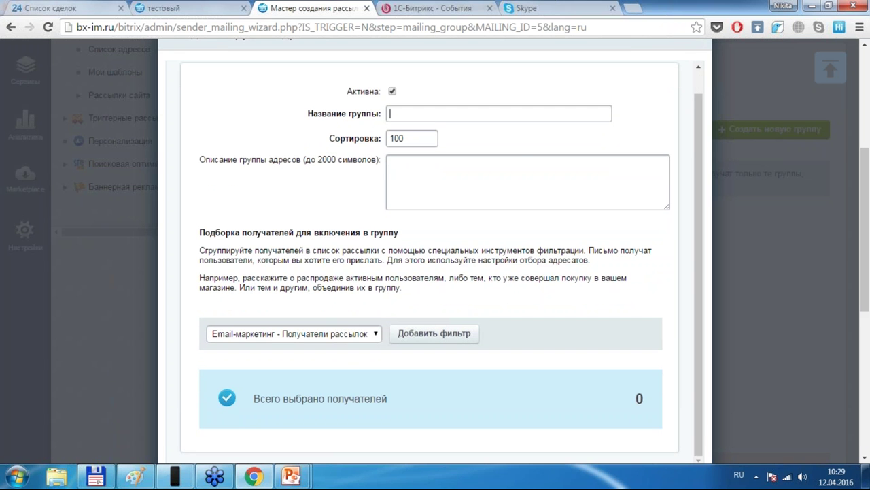
{"action": "type", "text": "3"}
Add the «Email-маркетинг - Список адресов» filter to the new group's recipient selection
{"action": "left_click", "coordinate": [319, 337]}
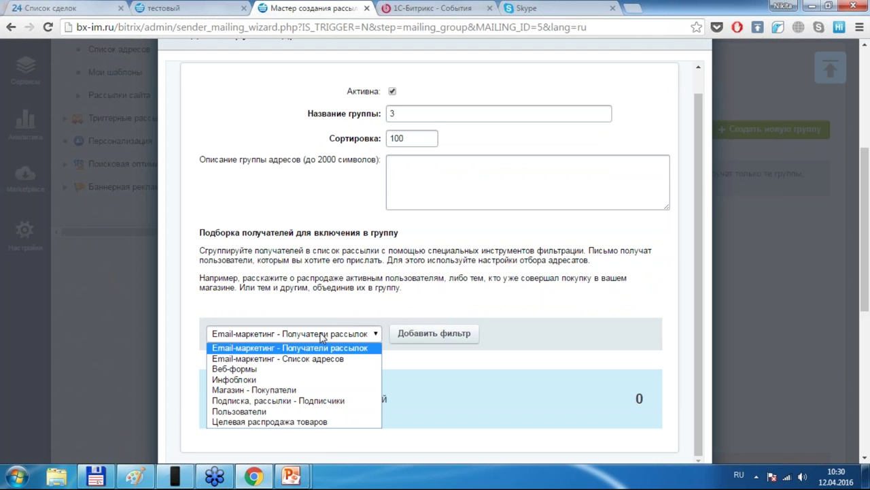
{"action": "scroll", "coordinate": [416, 299], "scroll_direction": "down", "scroll_amount": 1}
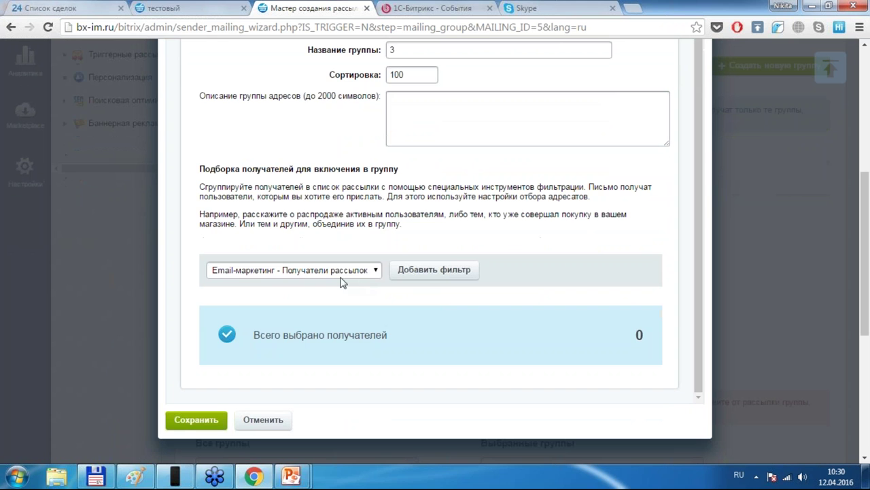
{"action": "left_click", "coordinate": [338, 272]}
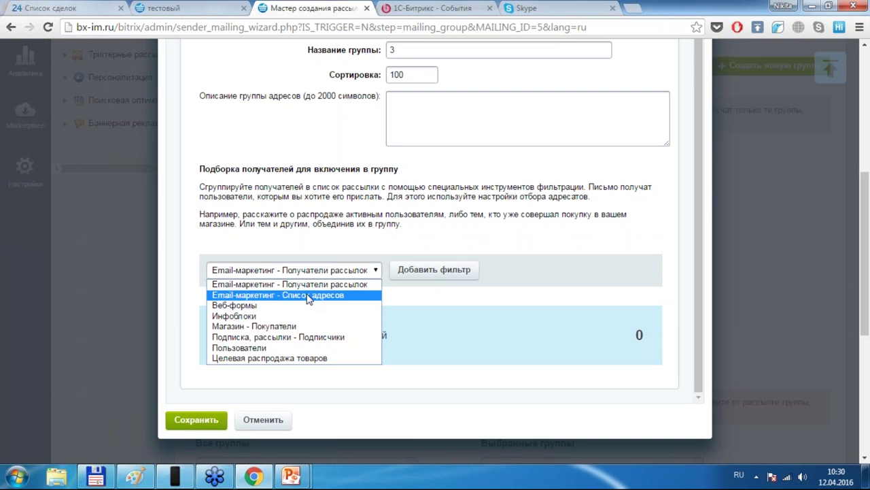
{"action": "left_click", "coordinate": [309, 295]}
{"action": "left_click", "coordinate": [423, 270]}
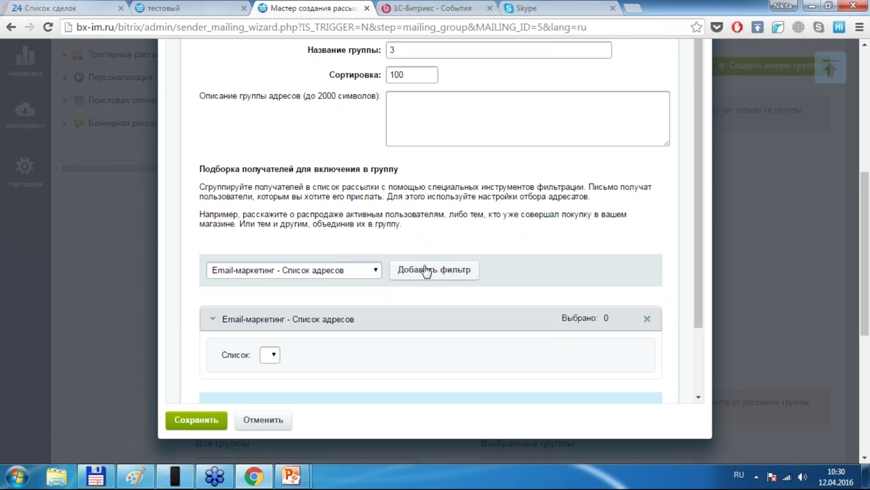
{"action": "scroll", "coordinate": [259, 272], "scroll_direction": "down", "scroll_amount": 1}
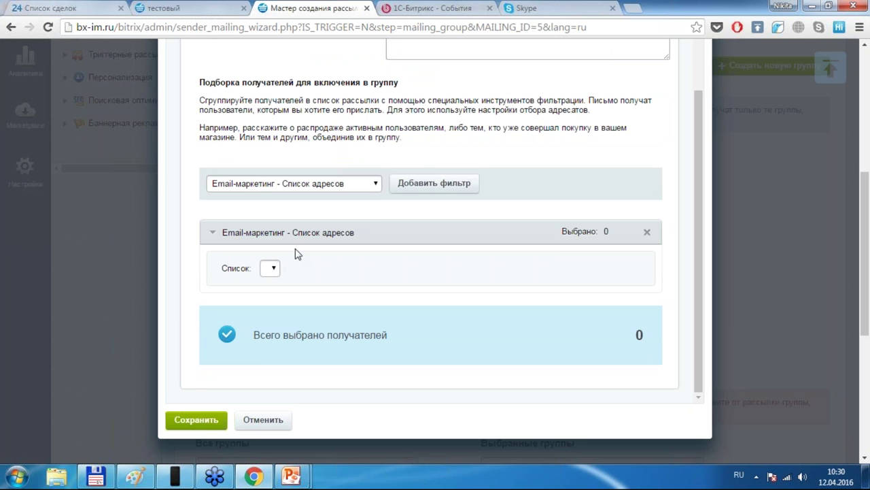
Add an «Email-маркетинг - Получатели рассылок» filter to the group's recipient selection and save the group
{"action": "left_click", "coordinate": [324, 182]}
{"action": "left_click", "coordinate": [309, 197]}
{"action": "left_click", "coordinate": [434, 183]}
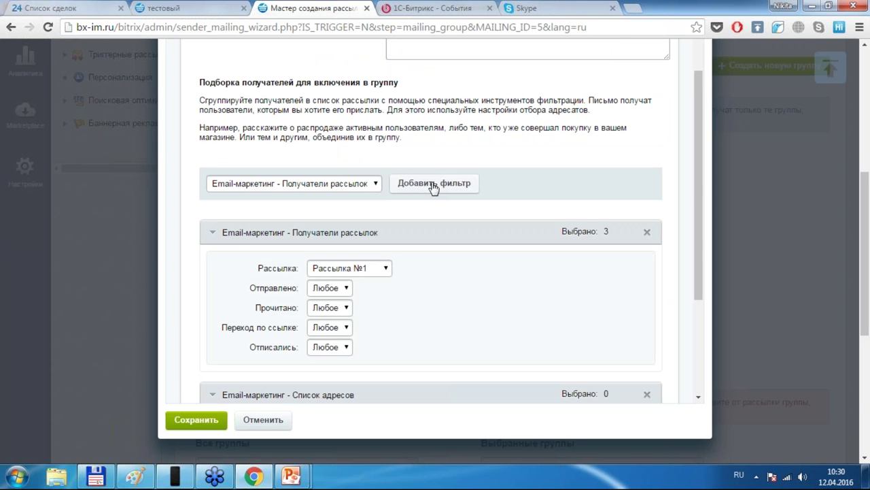
{"action": "scroll", "coordinate": [449, 188], "scroll_direction": "down", "scroll_amount": 5}
{"action": "scroll", "coordinate": [436, 157], "scroll_direction": "up", "scroll_amount": 10}
{"action": "scroll", "coordinate": [428, 186], "scroll_direction": "down", "scroll_amount": 3}
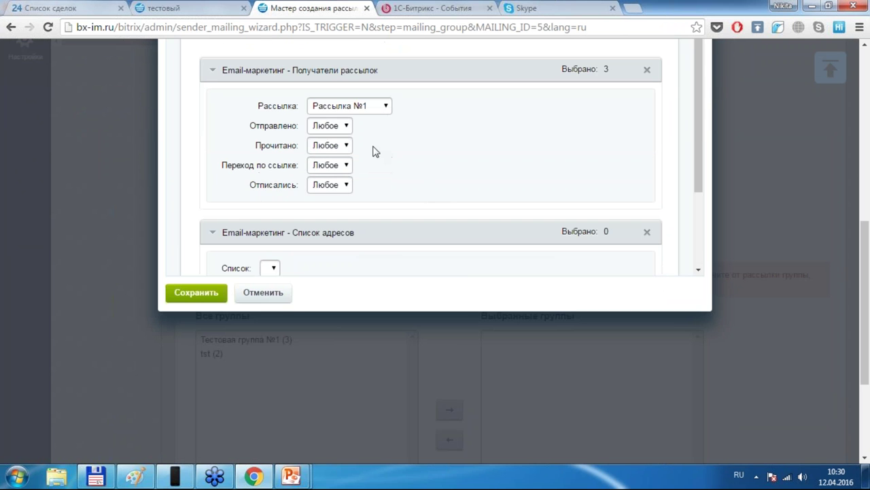
{"action": "left_click", "coordinate": [190, 293]}
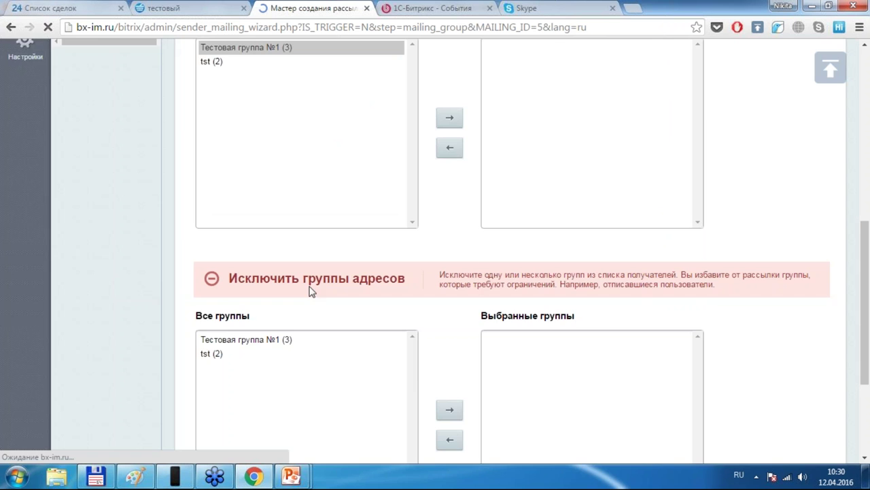
{"action": "scroll", "coordinate": [350, 270], "scroll_direction": "up", "scroll_amount": 3}
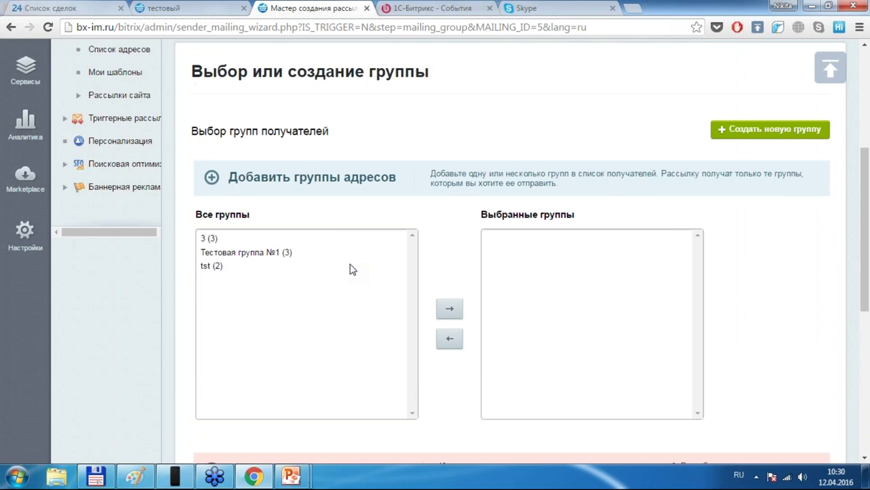
Examine the address list with its add and import options and the address groups in a separate tab, and return to the wizard
{"action": "scroll", "coordinate": [350, 270], "scroll_direction": "down", "scroll_amount": 5}
{"action": "scroll", "coordinate": [350, 269], "scroll_direction": "up", "scroll_amount": 3}
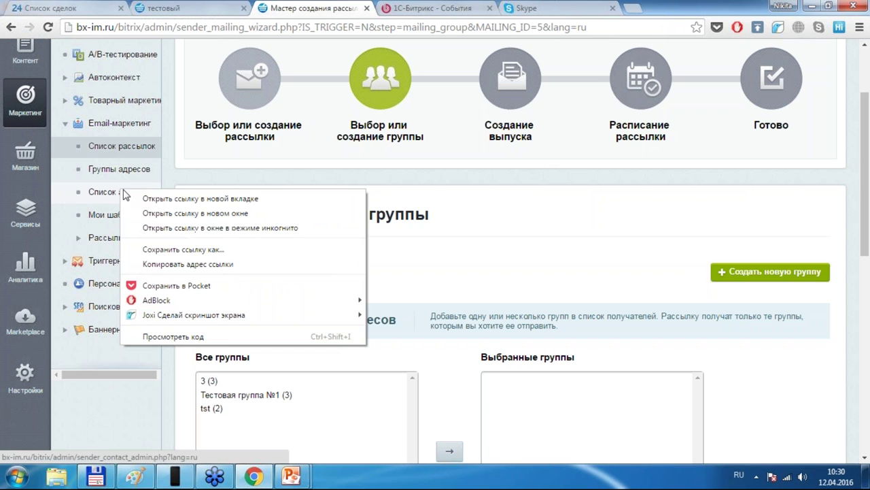
{"action": "right_click", "coordinate": [123, 193]}
{"action": "left_click", "coordinate": [136, 198]}
{"action": "left_click", "coordinate": [431, 8]}
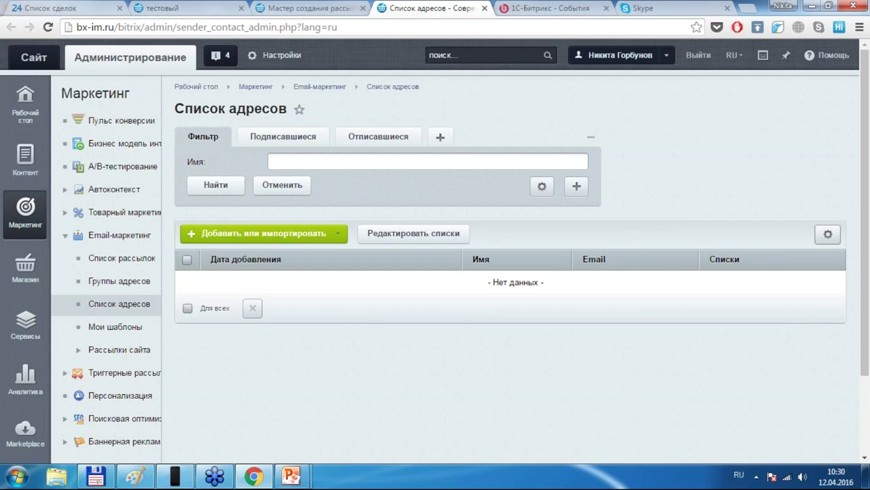
{"action": "left_click", "coordinate": [301, 233]}
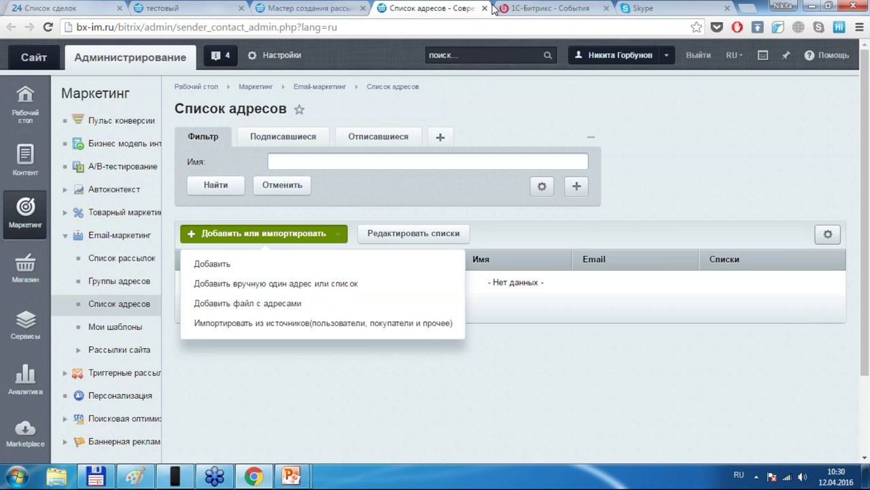
{"action": "left_click", "coordinate": [120, 280]}
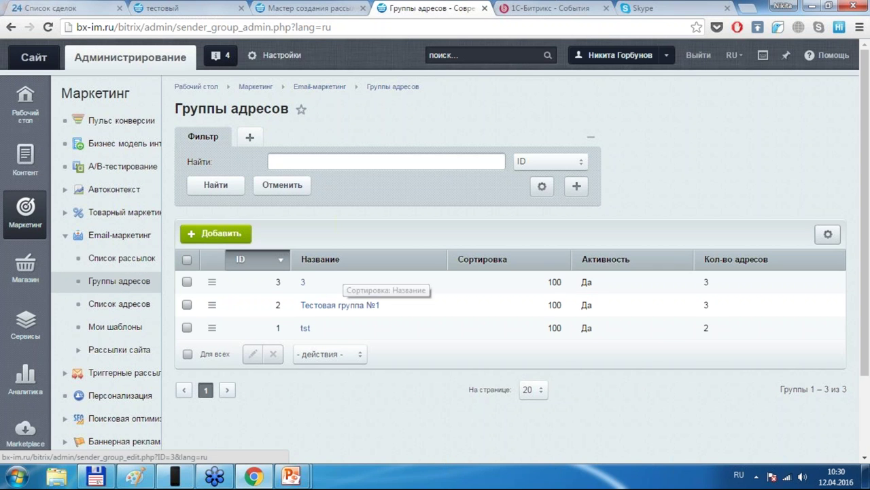
{"action": "left_click", "coordinate": [484, 7]}
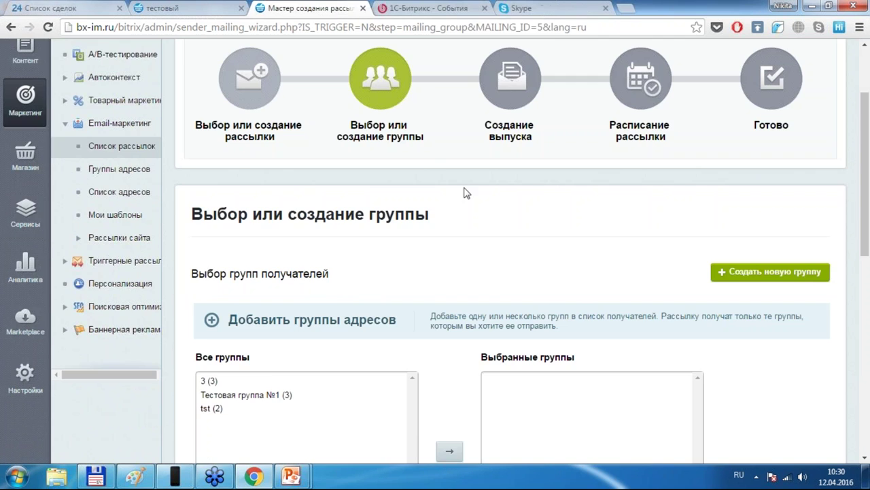
Add the groups «3», «Тестовая группа №1» and «tst» to the mailing's recipients
{"action": "scroll", "coordinate": [463, 191], "scroll_direction": "down", "scroll_amount": 3}
{"action": "left_click", "coordinate": [293, 192]}
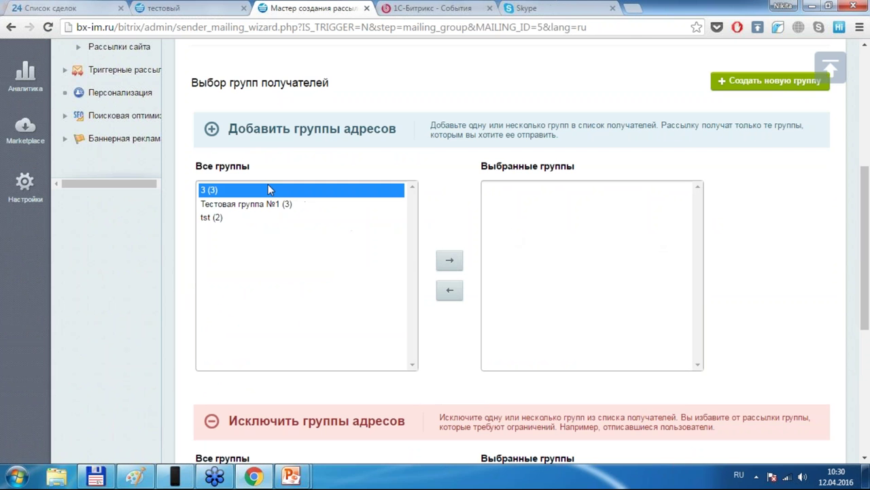
{"action": "left_click", "coordinate": [449, 260]}
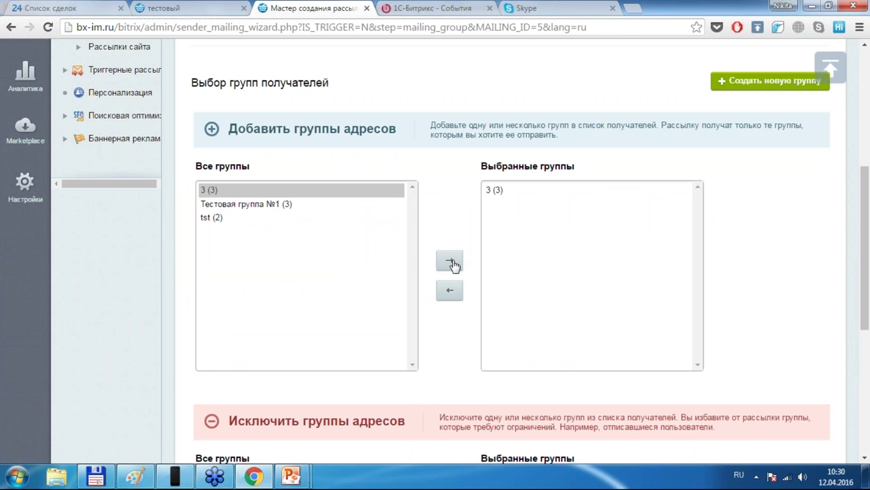
{"action": "left_click", "coordinate": [257, 205]}
{"action": "left_click", "coordinate": [448, 261]}
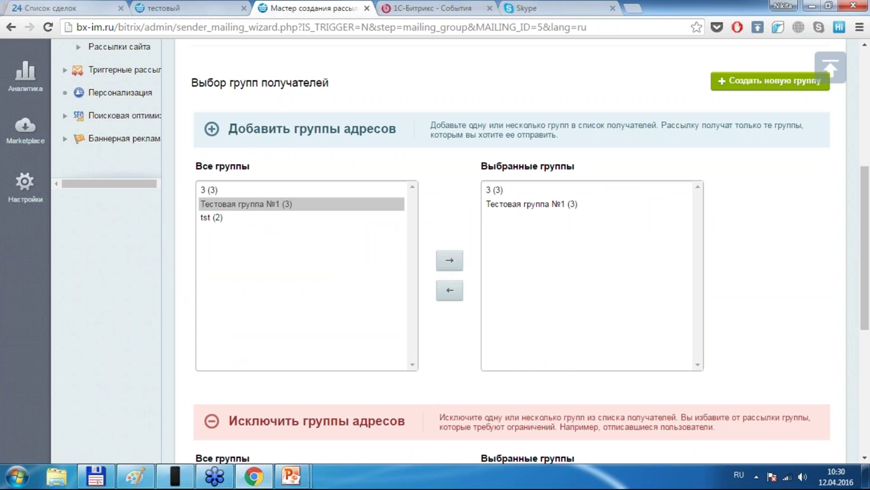
{"action": "left_click", "coordinate": [253, 218]}
{"action": "left_click", "coordinate": [450, 257]}
{"action": "scroll", "coordinate": [469, 231], "scroll_direction": "down", "scroll_amount": 4}
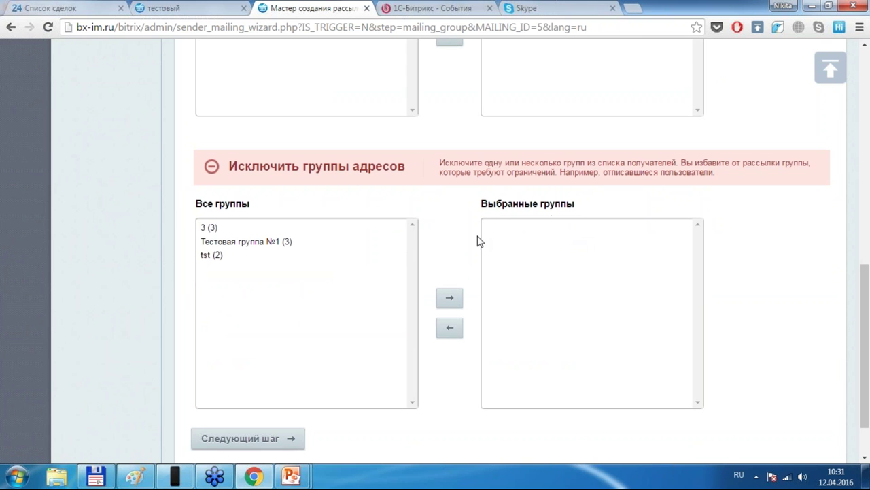
Exclude «Тестовая группа №1» from the recipients and continue to creating the issue
{"action": "left_click", "coordinate": [274, 241]}
{"action": "left_click", "coordinate": [452, 299]}
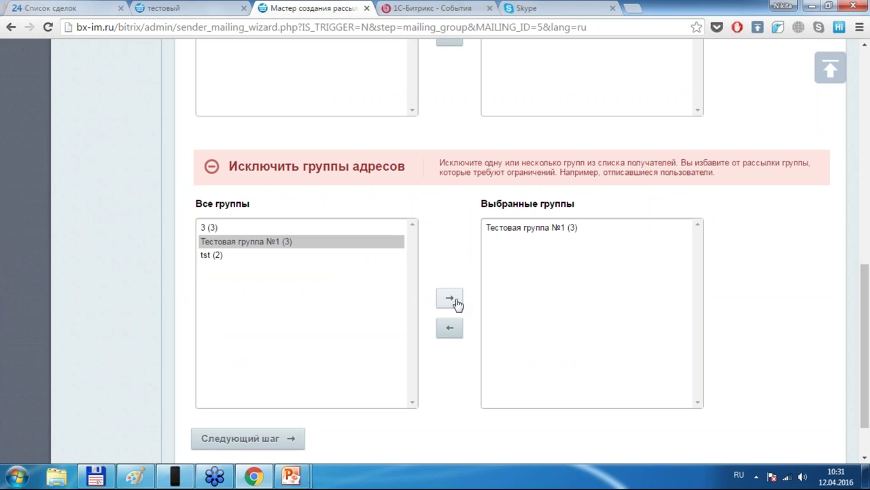
{"action": "scroll", "coordinate": [743, 273], "scroll_direction": "down", "scroll_amount": 1}
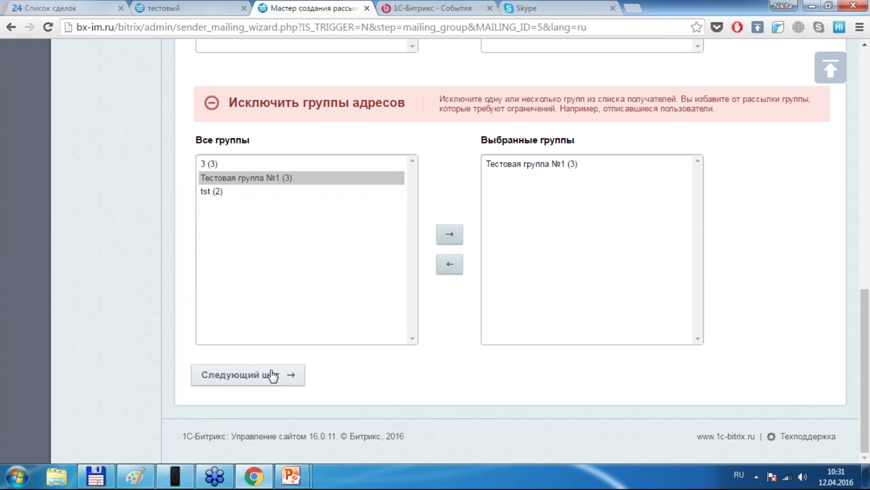
{"action": "left_click", "coordinate": [273, 376]}
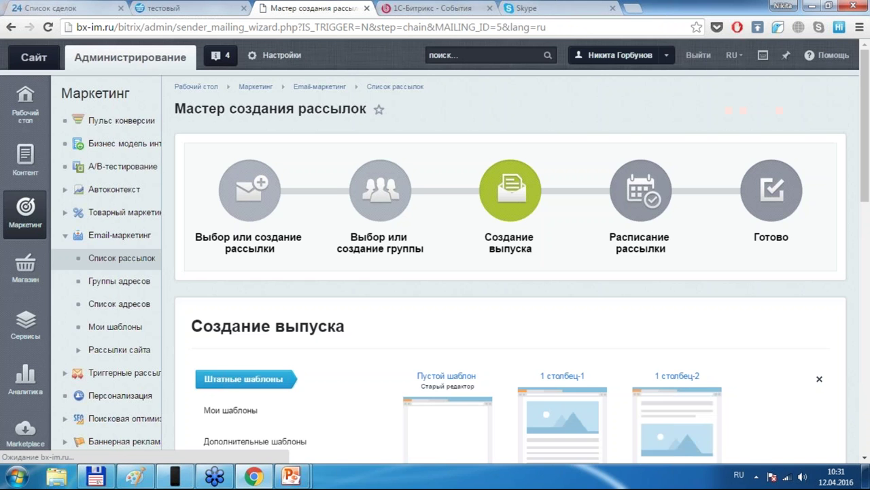
Preview the standard template «2 столбца-3» and select it for the issue
{"action": "scroll", "coordinate": [398, 279], "scroll_direction": "down", "scroll_amount": 3}
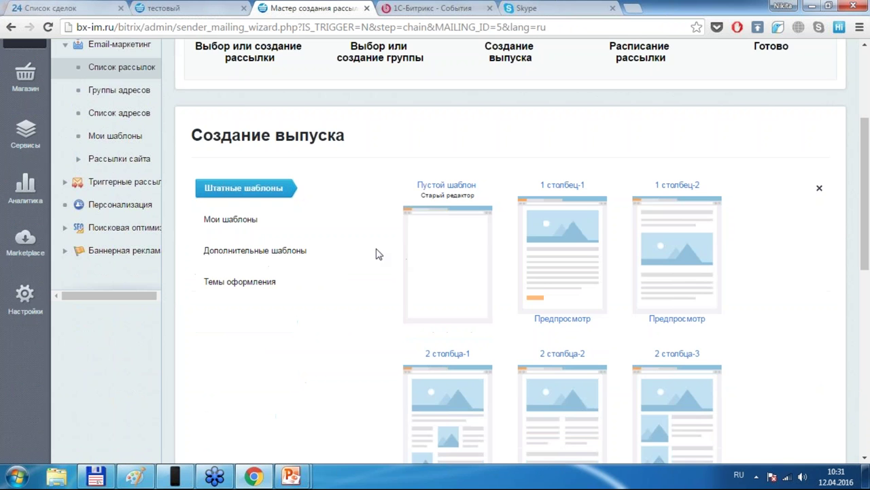
{"action": "scroll", "coordinate": [379, 255], "scroll_direction": "down", "scroll_amount": 3}
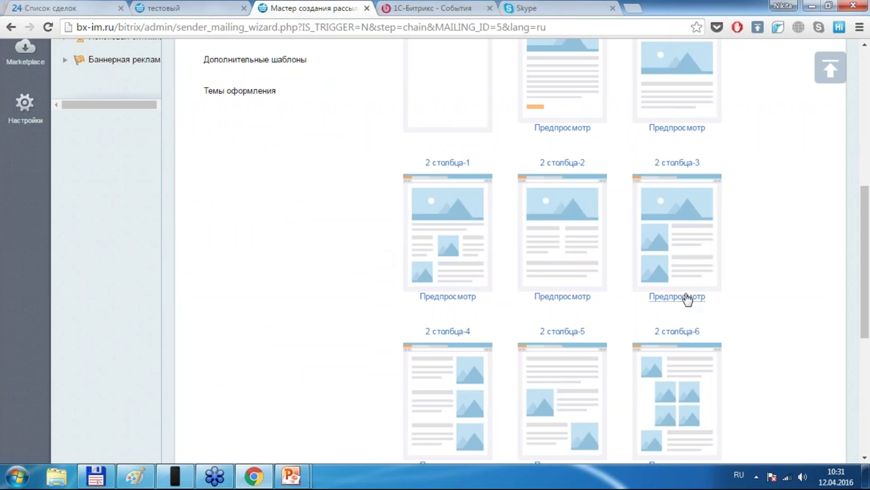
{"action": "left_click", "coordinate": [661, 296]}
{"action": "scroll", "coordinate": [620, 271], "scroll_direction": "down", "scroll_amount": 5}
{"action": "scroll", "coordinate": [618, 274], "scroll_direction": "up", "scroll_amount": 5}
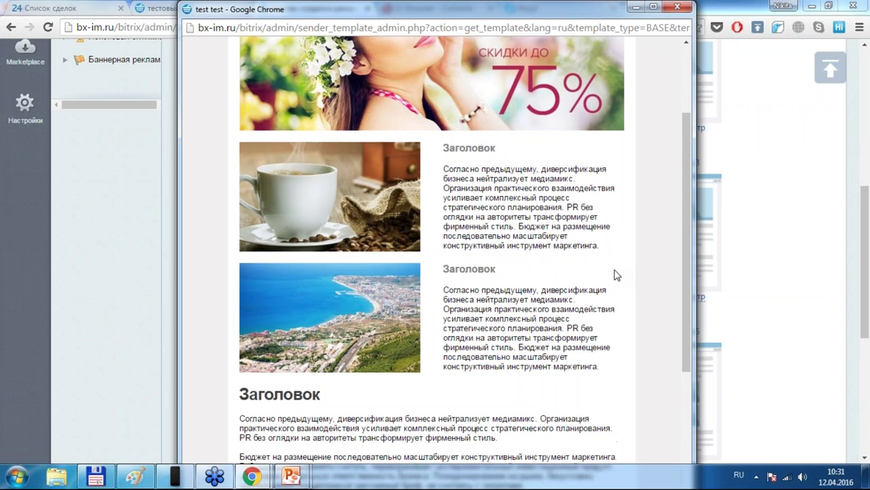
{"action": "left_click", "coordinate": [677, 6]}
{"action": "left_click", "coordinate": [696, 219]}
Enter the subject «Уважаемый #NAME#!» using the name personalization tag, and set the store's suggested sales e-mail as the sender
{"action": "scroll", "coordinate": [717, 225], "scroll_direction": "up", "scroll_amount": 1}
{"action": "left_click", "coordinate": [406, 187]}
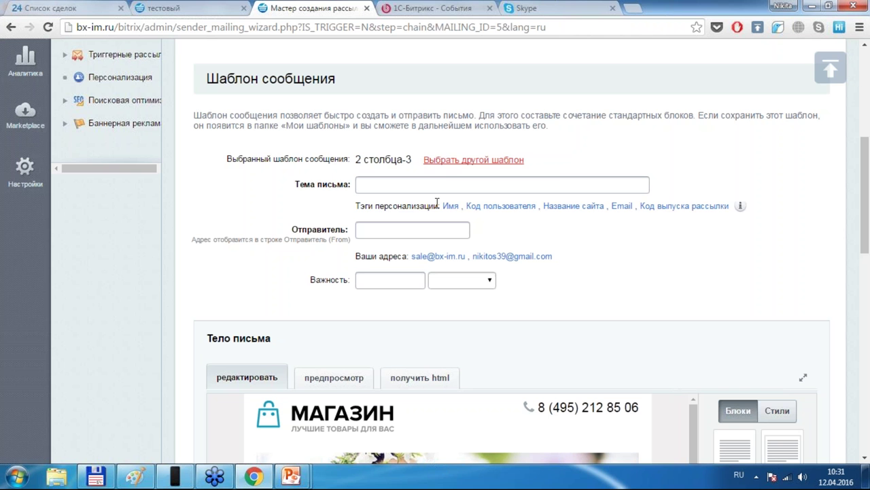
{"action": "type", "text": "Уважаемый"}
{"action": "left_click", "coordinate": [451, 206]}
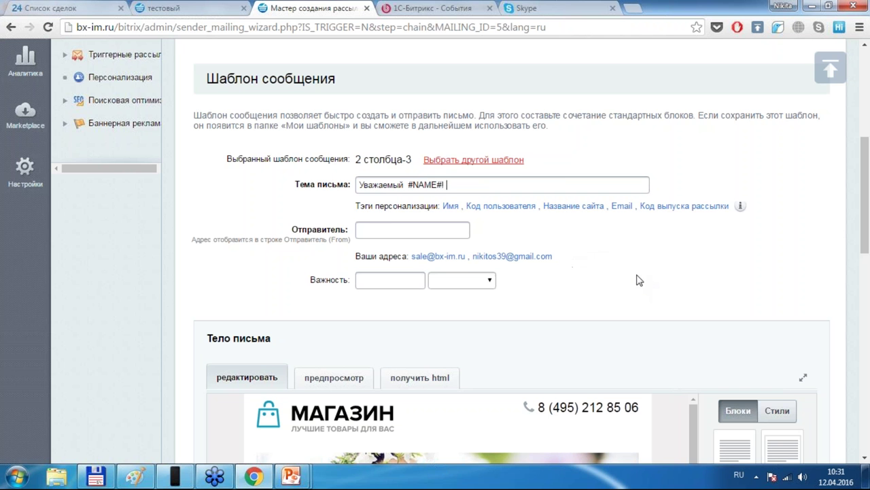
{"action": "left_click", "coordinate": [462, 258]}
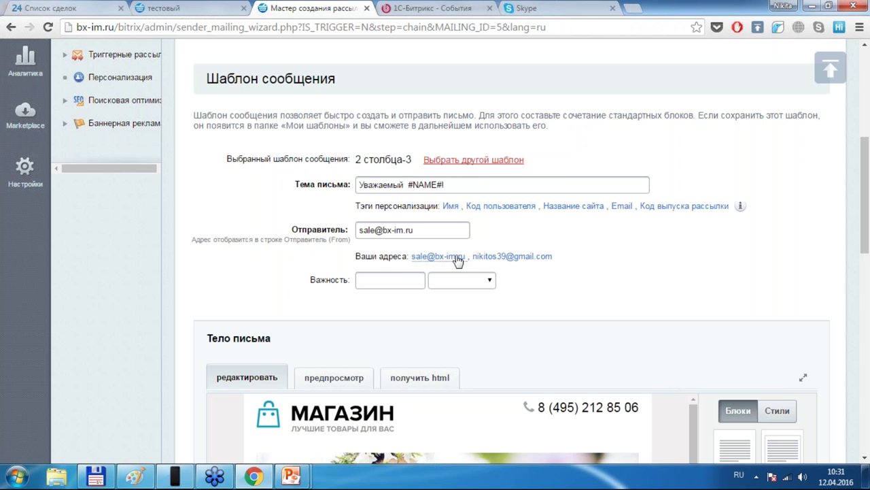
Set the message importance to «Высокая» and go to the letter body editor
{"action": "scroll", "coordinate": [598, 238], "scroll_direction": "down", "scroll_amount": 2}
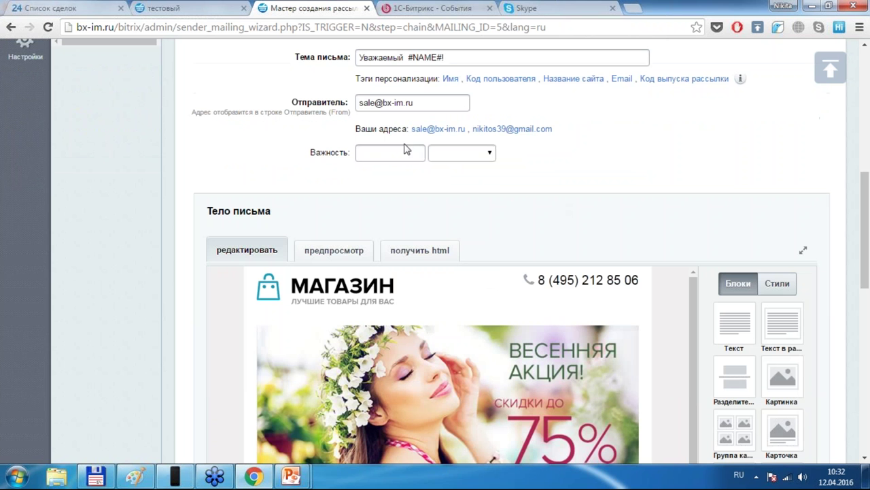
{"action": "left_click", "coordinate": [463, 155]}
{"action": "left_click", "coordinate": [471, 177]}
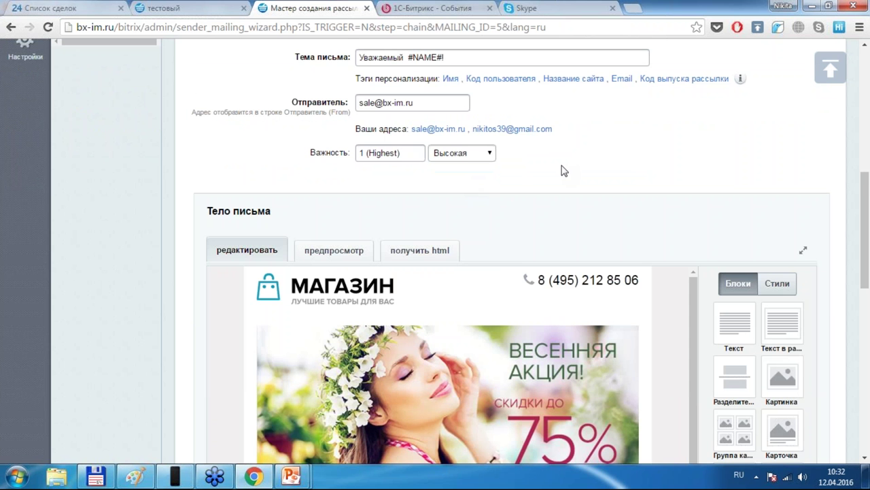
{"action": "scroll", "coordinate": [578, 183], "scroll_direction": "down", "scroll_amount": 1}
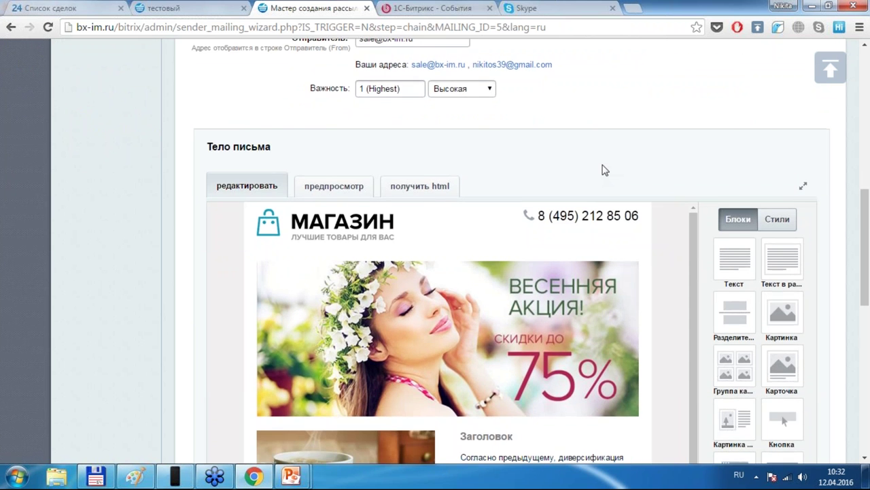
Look over the letter body and inspect the content settings of the «Весенняя акция» banner image block
{"action": "scroll", "coordinate": [505, 260], "scroll_direction": "down", "scroll_amount": 2}
{"action": "scroll", "coordinate": [225, 153], "scroll_direction": "down", "scroll_amount": 4}
{"action": "scroll", "coordinate": [225, 161], "scroll_direction": "down", "scroll_amount": 4}
{"action": "scroll", "coordinate": [225, 161], "scroll_direction": "up", "scroll_amount": 8}
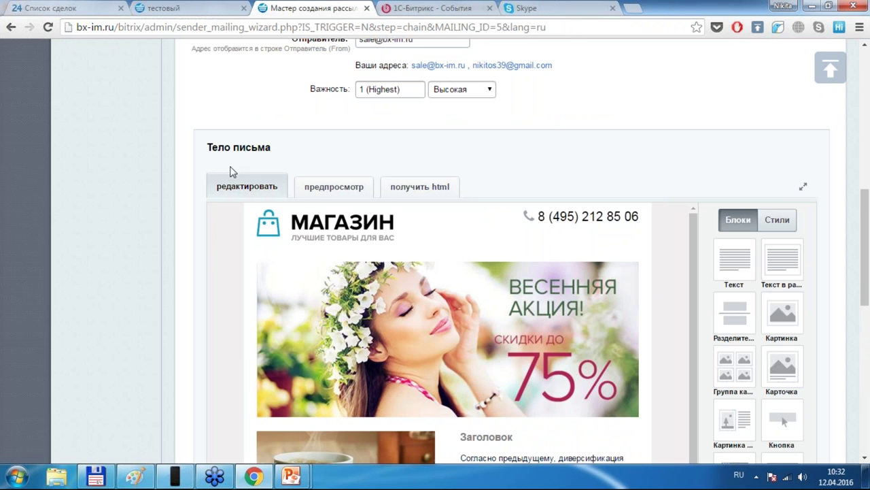
{"action": "scroll", "coordinate": [366, 231], "scroll_direction": "down", "scroll_amount": 1}
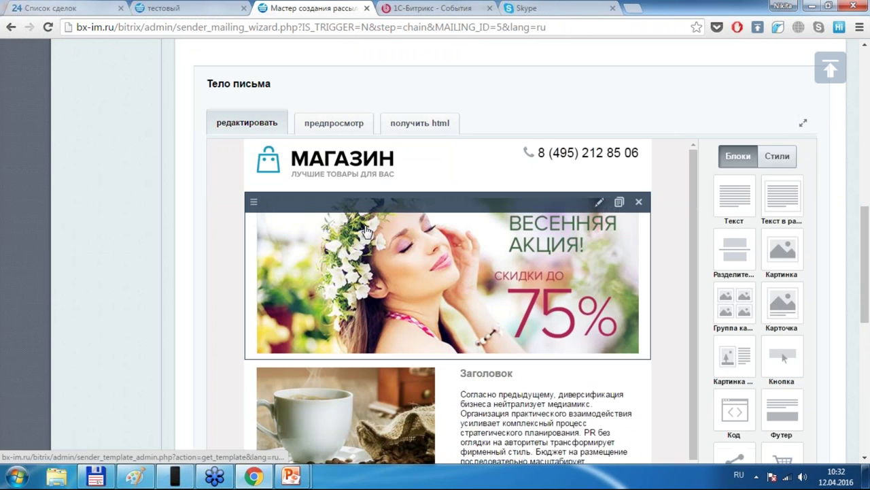
{"action": "left_click", "coordinate": [366, 231]}
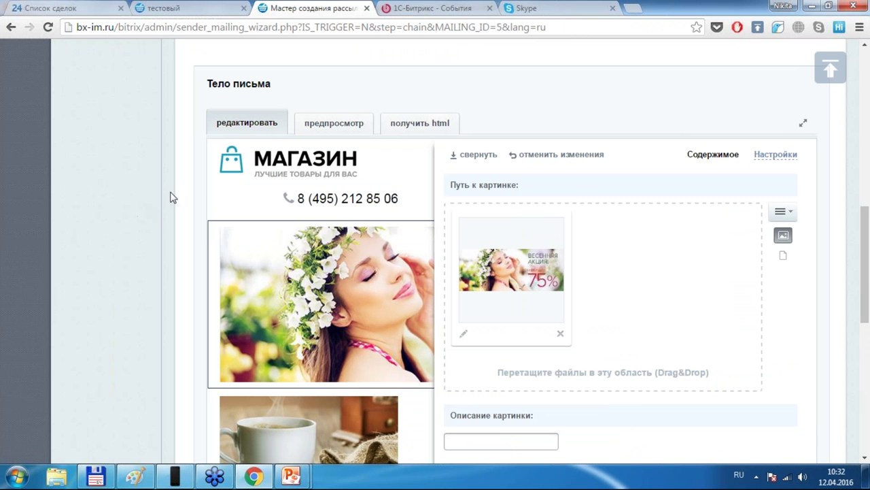
{"action": "left_click", "coordinate": [476, 155]}
Look through the available letter blocks and inspect the content settings of the lower «Заголовок» text block
{"action": "scroll", "coordinate": [735, 218], "scroll_direction": "down", "scroll_amount": 5}
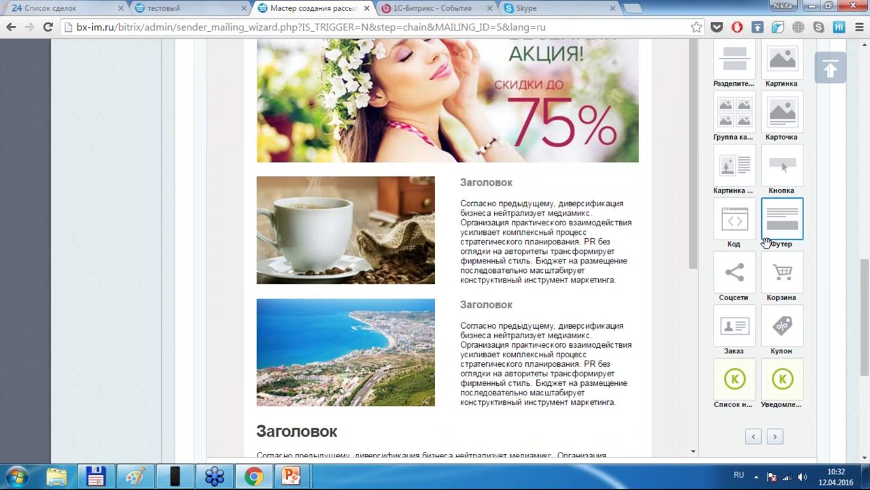
{"action": "scroll", "coordinate": [768, 221], "scroll_direction": "down", "scroll_amount": 2}
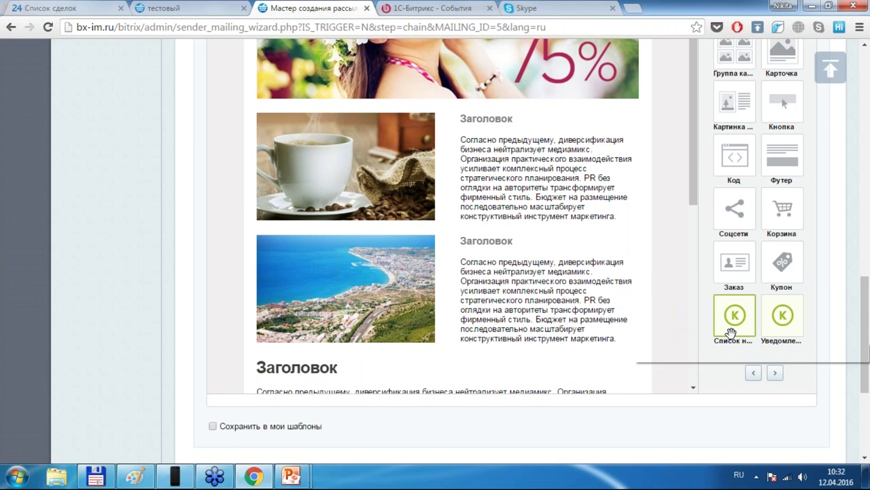
{"action": "left_click_drag", "start_coordinate": [782, 261], "coordinate": [498, 155]}
{"action": "left_click", "coordinate": [499, 155]}
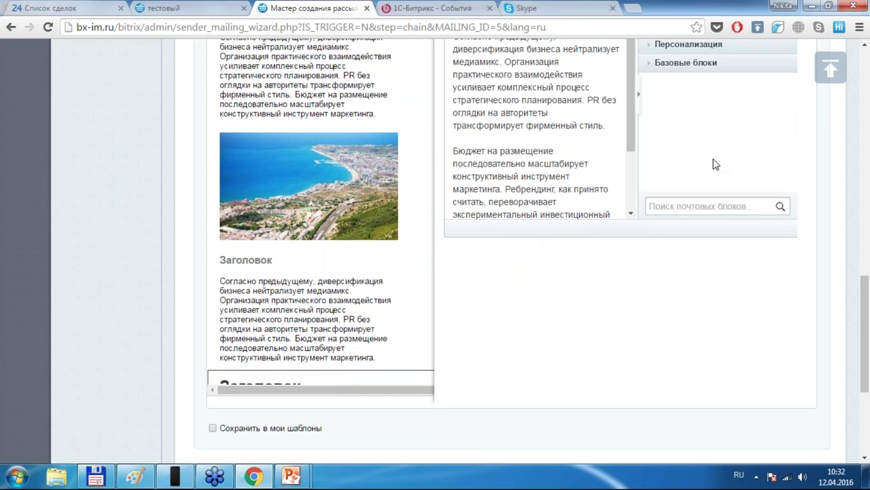
{"action": "left_click", "coordinate": [463, 155]}
Add a «Купон» block below the last text block and save it with a 10 % discount valid «На один заказ»
{"action": "scroll", "coordinate": [432, 285], "scroll_direction": "down", "scroll_amount": 5}
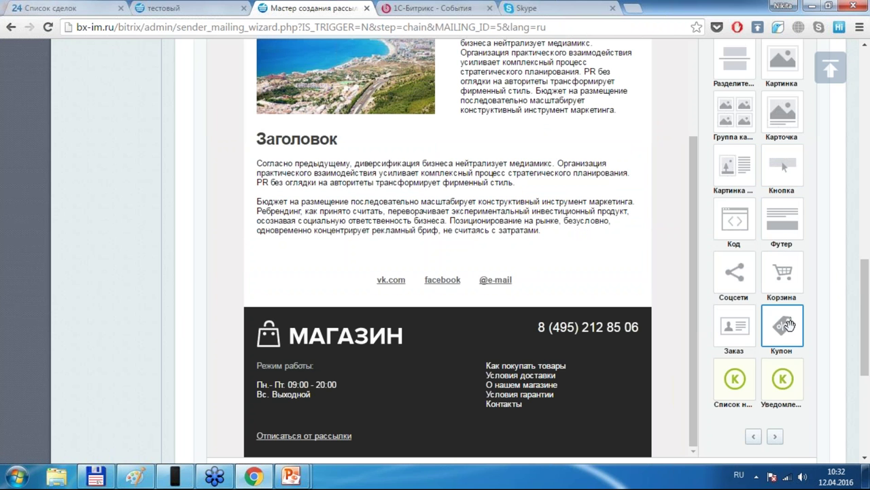
{"action": "left_click_drag", "start_coordinate": [783, 325], "coordinate": [515, 254]}
{"action": "left_click_drag", "start_coordinate": [515, 250], "coordinate": [514, 246]}
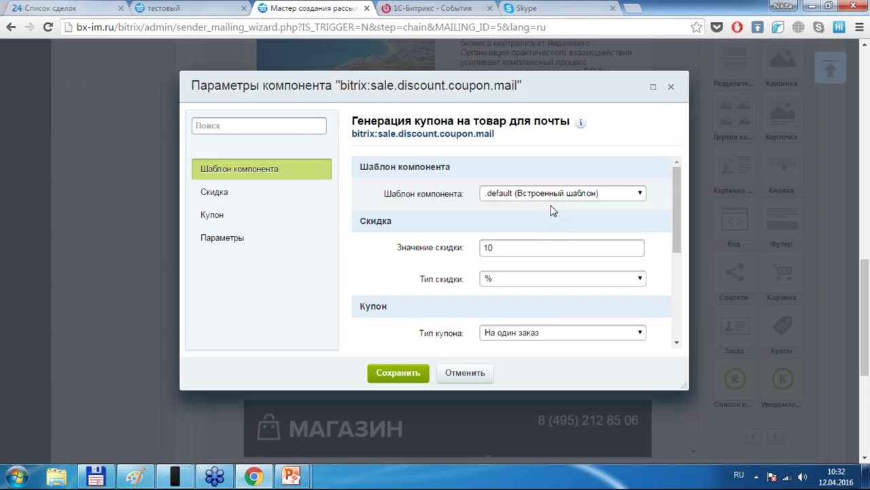
{"action": "scroll", "coordinate": [469, 183], "scroll_direction": "down", "scroll_amount": 1}
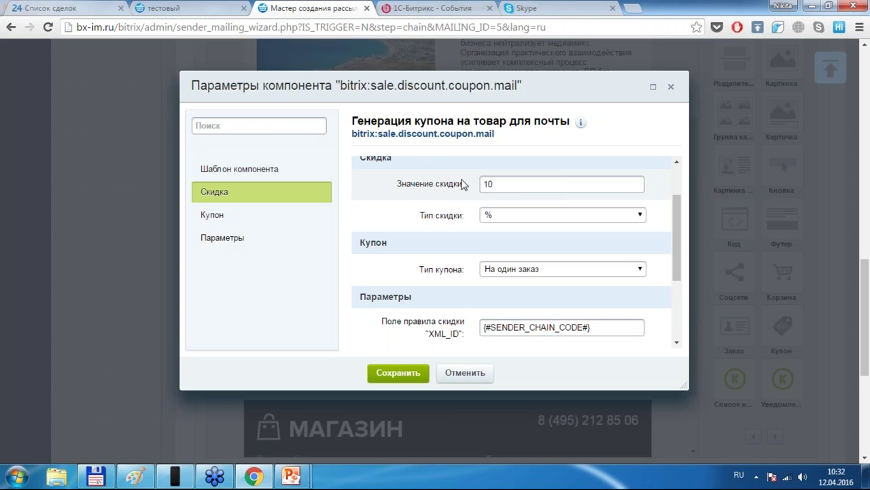
{"action": "scroll", "coordinate": [428, 194], "scroll_direction": "down", "scroll_amount": 2}
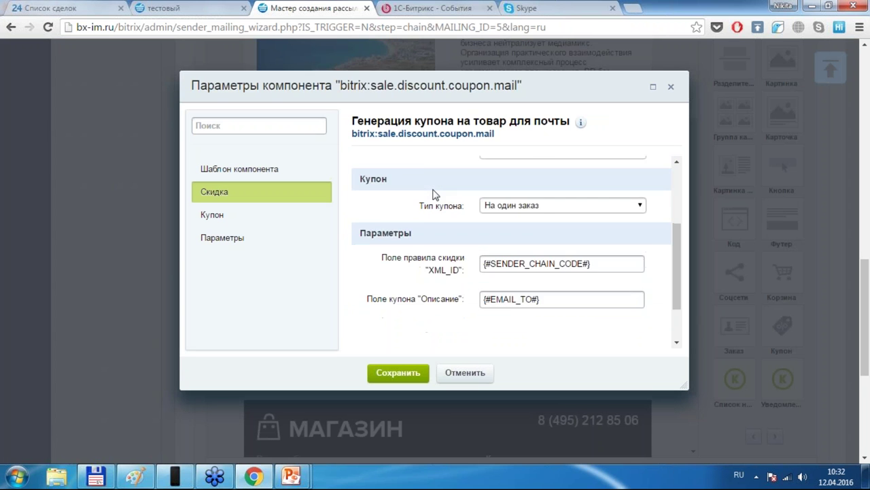
{"action": "scroll", "coordinate": [436, 193], "scroll_direction": "down", "scroll_amount": 1}
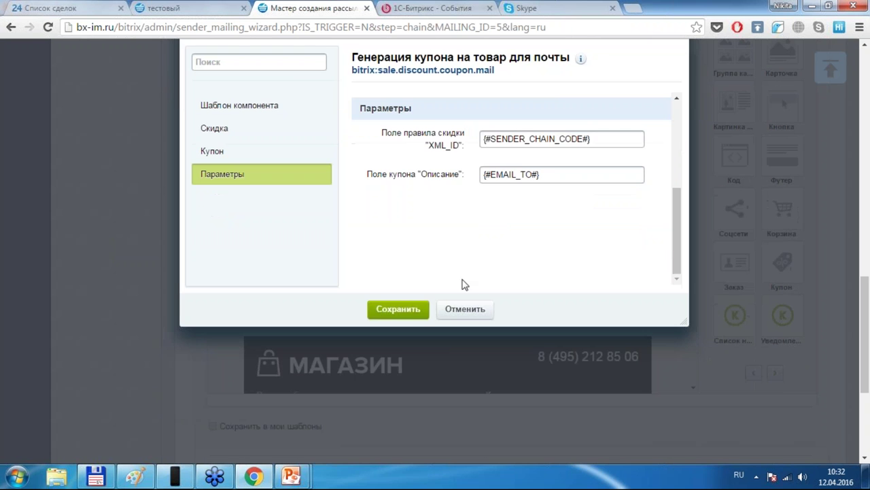
{"action": "left_click", "coordinate": [408, 309]}
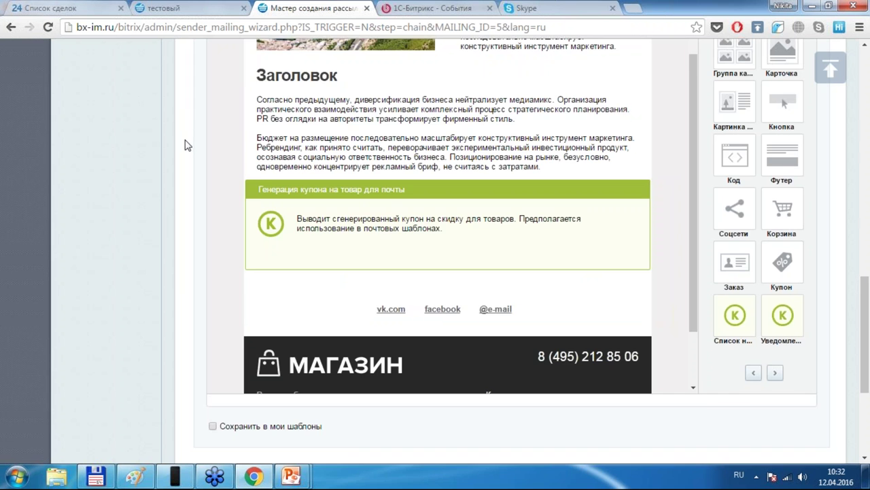
Check the coupon block in the letter and continue to the mailing schedule step
{"action": "scroll", "coordinate": [356, 179], "scroll_direction": "up", "scroll_amount": 1}
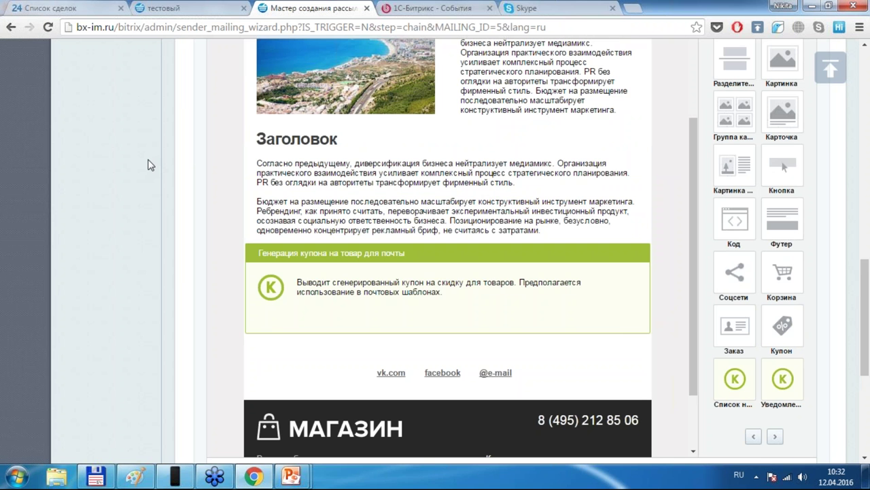
{"action": "scroll", "coordinate": [609, 187], "scroll_direction": "down", "scroll_amount": 1}
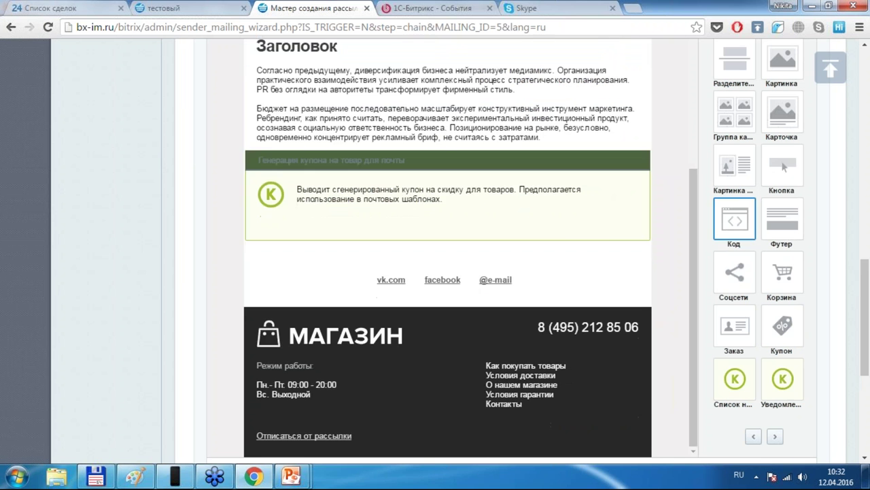
{"action": "scroll", "coordinate": [610, 187], "scroll_direction": "down", "scroll_amount": 5}
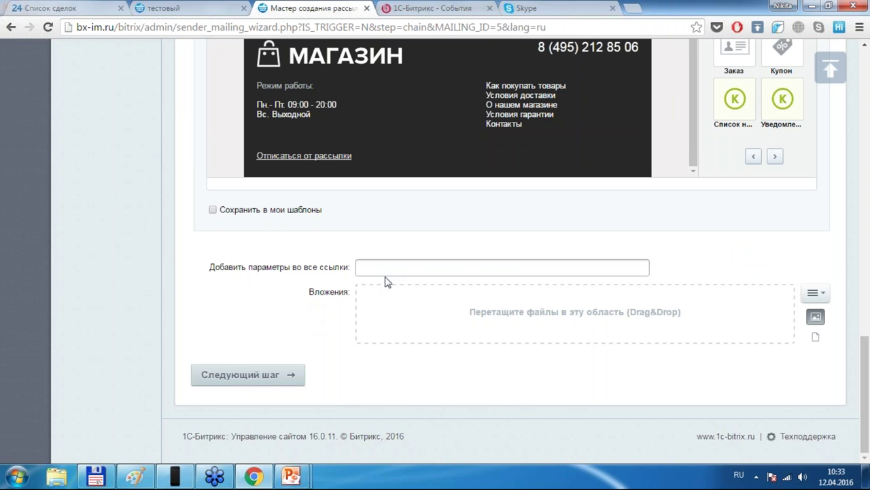
{"action": "left_click", "coordinate": [268, 213]}
{"action": "left_click", "coordinate": [268, 214]}
{"action": "left_click", "coordinate": [248, 374]}
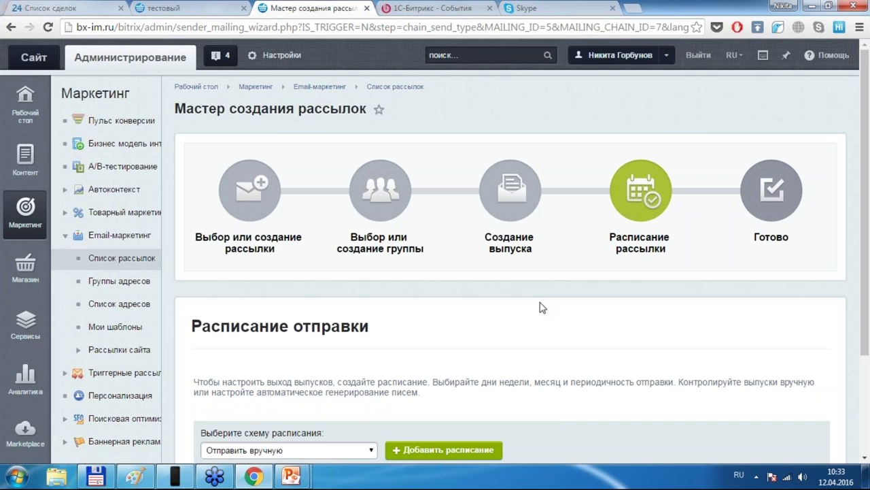
Add a sending schedule using the scheme «Отправить в определенное время»
{"action": "scroll", "coordinate": [537, 257], "scroll_direction": "down", "scroll_amount": 3}
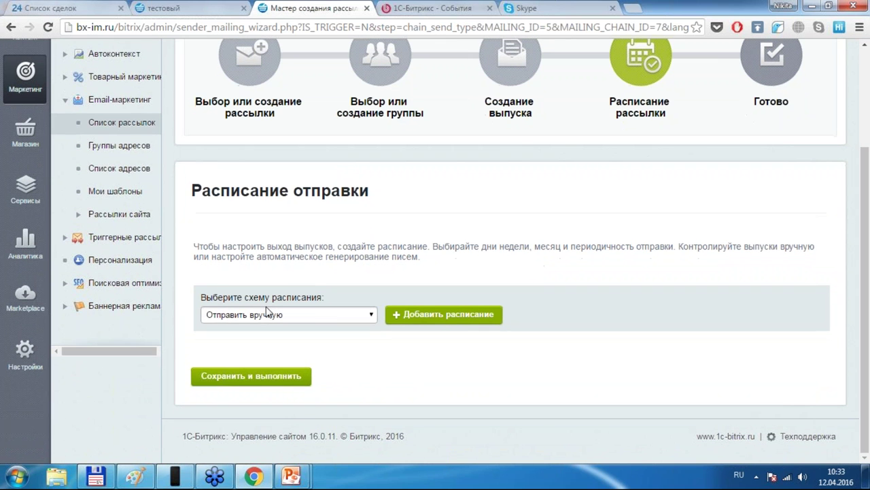
{"action": "left_click", "coordinate": [311, 315]}
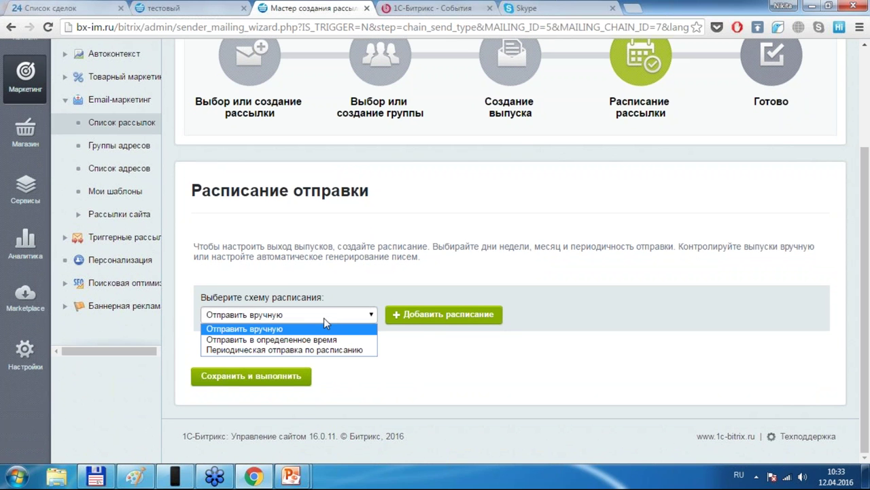
{"action": "left_click", "coordinate": [320, 339]}
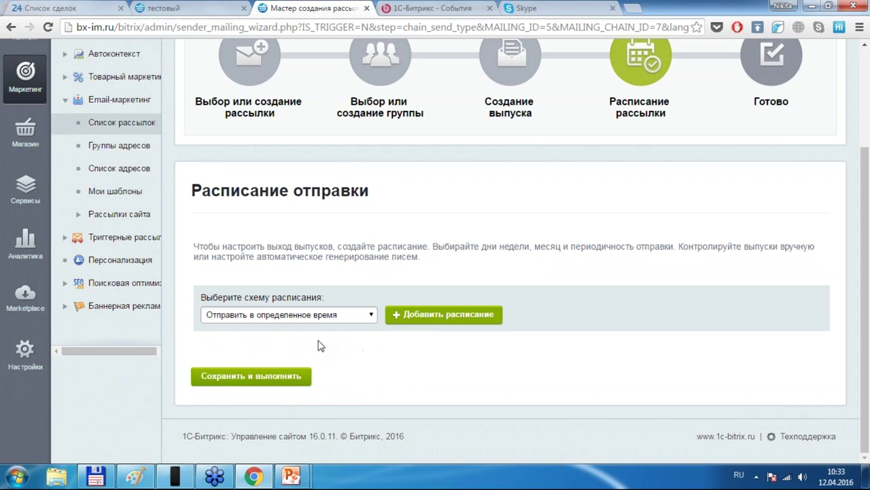
{"action": "left_click", "coordinate": [439, 314]}
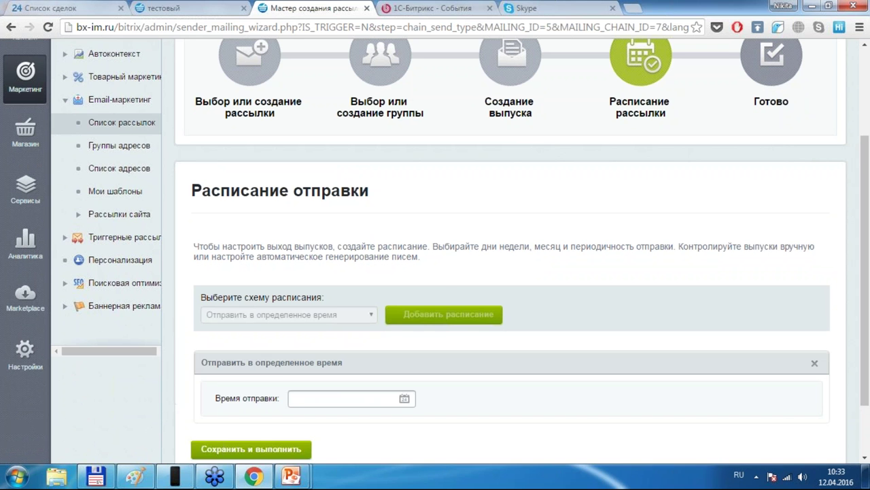
Set the sending time to 15.04.2016 17:00:00, then save and run the mailing
{"action": "scroll", "coordinate": [438, 291], "scroll_direction": "down", "scroll_amount": 2}
{"action": "left_click", "coordinate": [404, 325]}
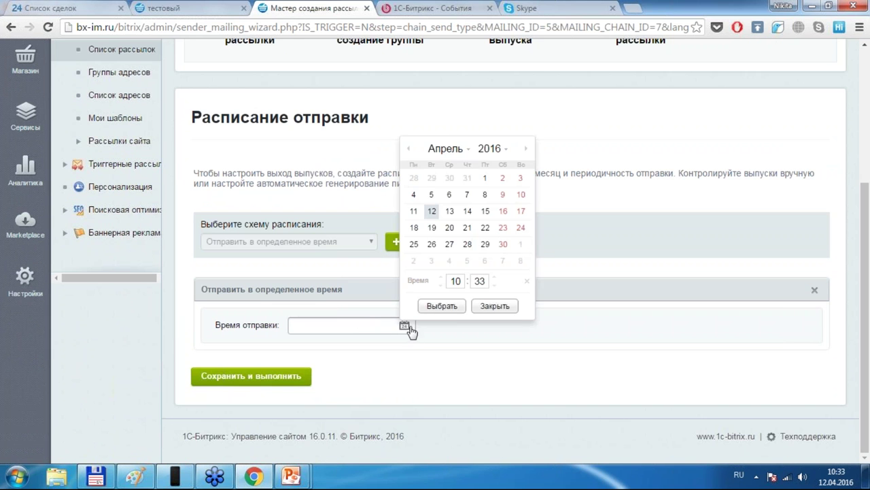
{"action": "left_click", "coordinate": [485, 212]}
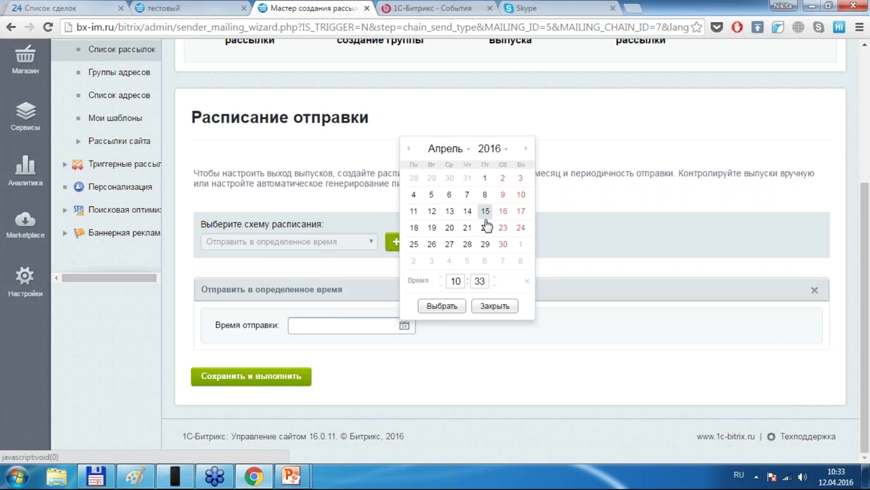
{"action": "left_click", "coordinate": [455, 280]}
{"action": "type", "text": "01"}
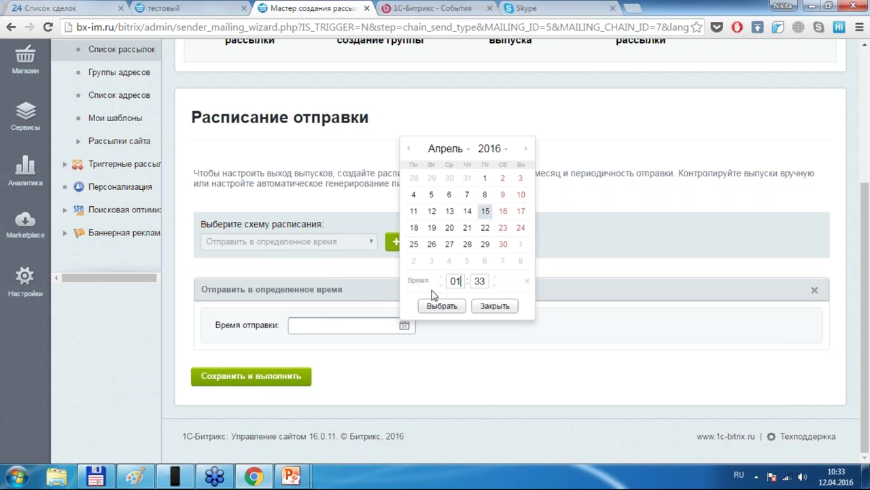
{"action": "left_click", "coordinate": [493, 285]}
{"action": "type", "text": "00"}
{"action": "left_click", "coordinate": [454, 306]}
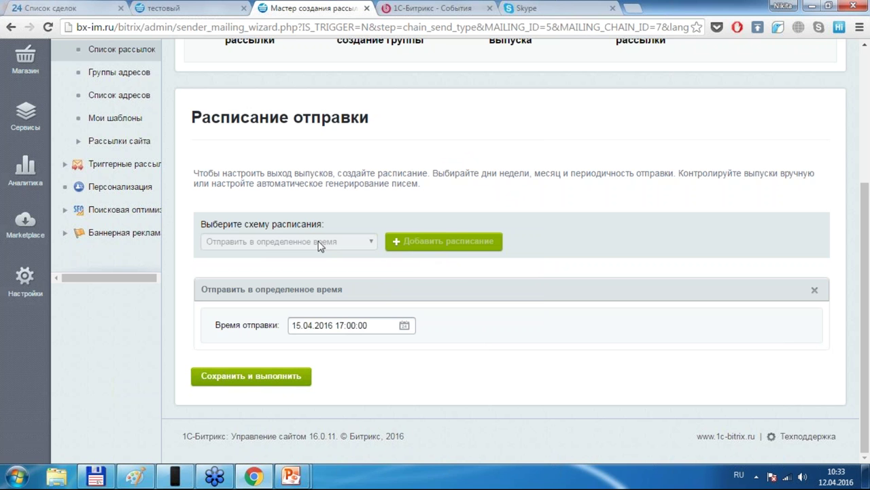
{"action": "left_click", "coordinate": [270, 383]}
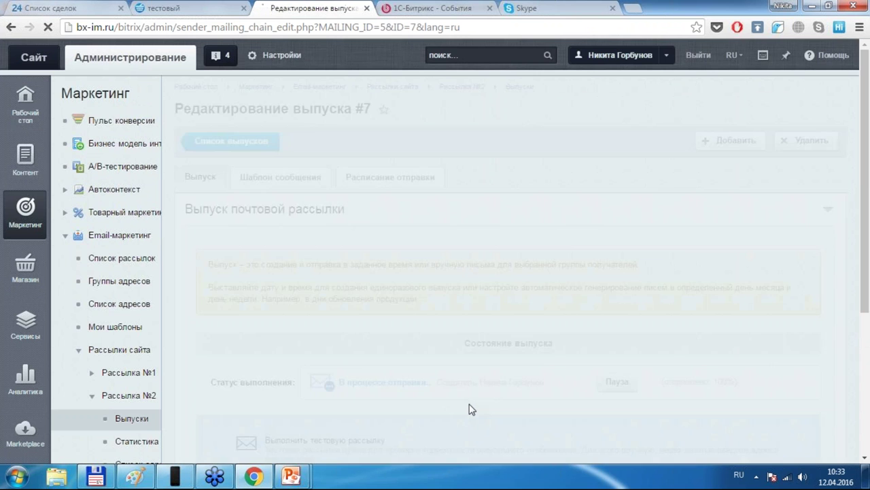
Pause the sending of the issue and reopen the issue list of «Рассылка №2»
{"action": "scroll", "coordinate": [535, 229], "scroll_direction": "down", "scroll_amount": 2}
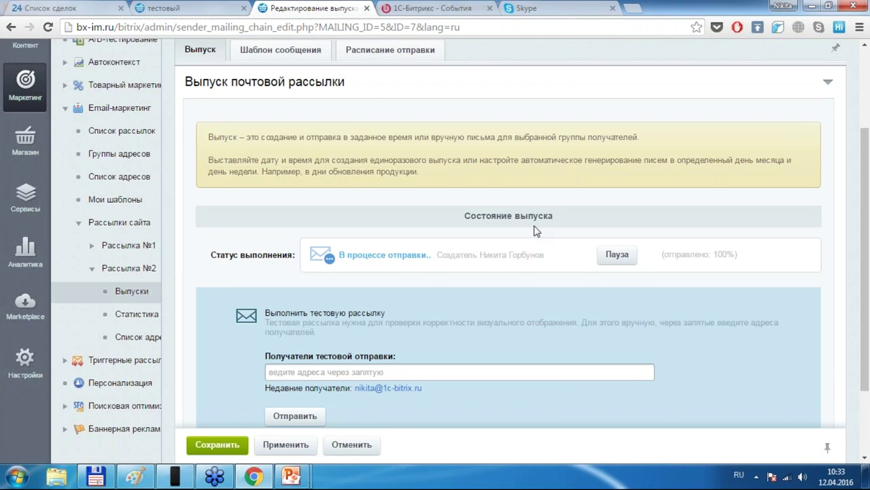
{"action": "scroll", "coordinate": [534, 230], "scroll_direction": "down", "scroll_amount": 1}
{"action": "left_click", "coordinate": [618, 248]}
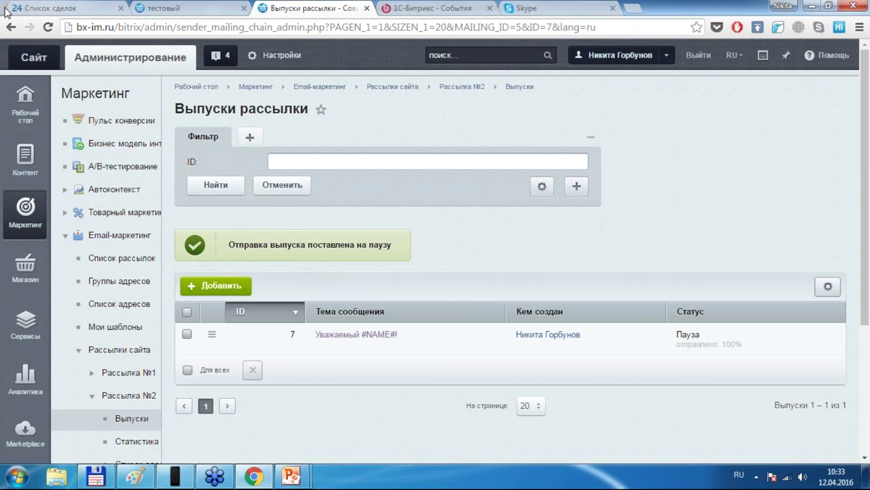
{"action": "left_click", "coordinate": [11, 29]}
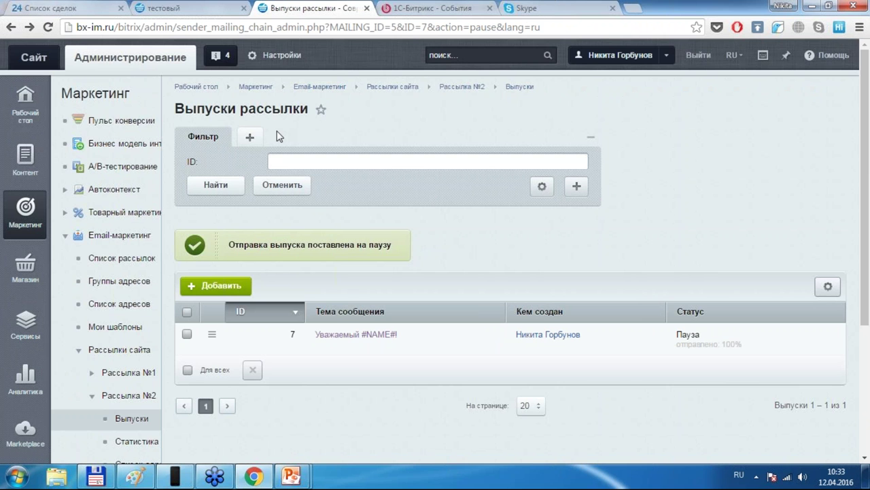
{"action": "scroll", "coordinate": [285, 140], "scroll_direction": "down", "scroll_amount": 2}
{"action": "left_click", "coordinate": [126, 294]}
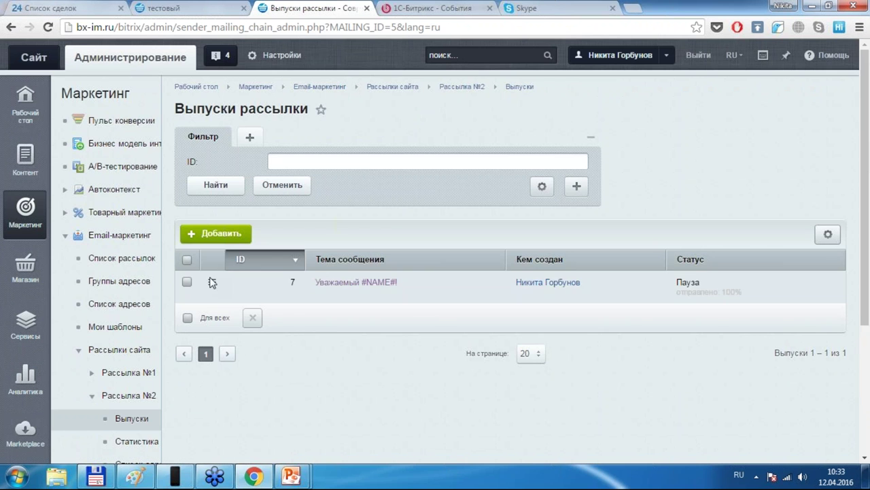
Open the paused issue «Уважаемый #NAME#!» for editing and resume its sending
{"action": "left_click", "coordinate": [212, 284]}
{"action": "left_click", "coordinate": [252, 311]}
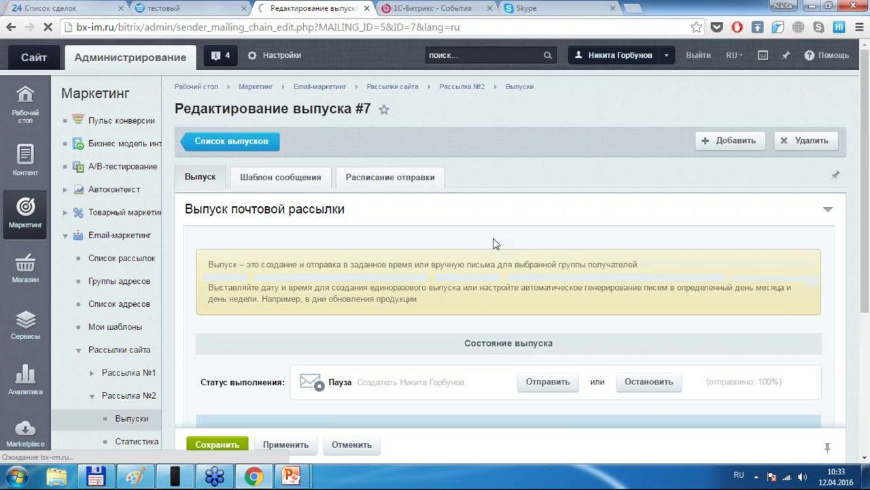
{"action": "scroll", "coordinate": [492, 238], "scroll_direction": "down", "scroll_amount": 2}
{"action": "left_click", "coordinate": [549, 261]}
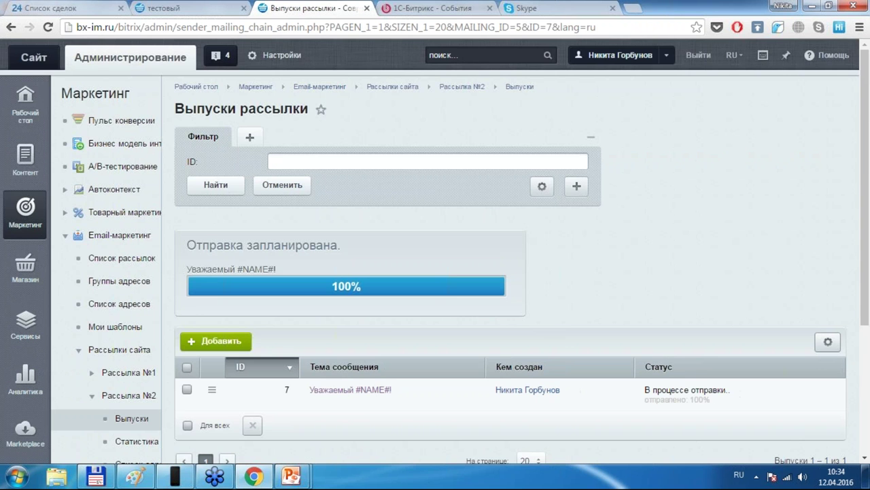
View the issue statistics of «Рассылка №2»
{"action": "scroll", "coordinate": [548, 256], "scroll_direction": "down", "scroll_amount": 3}
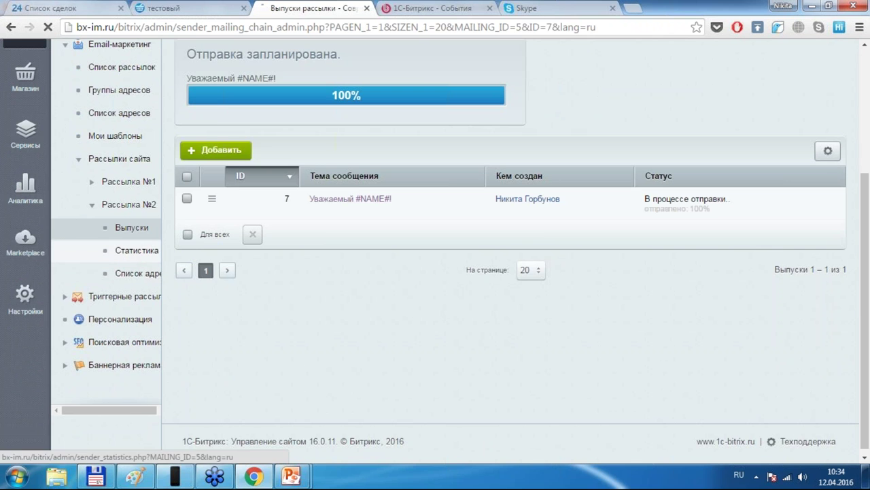
{"action": "left_click", "coordinate": [178, 255]}
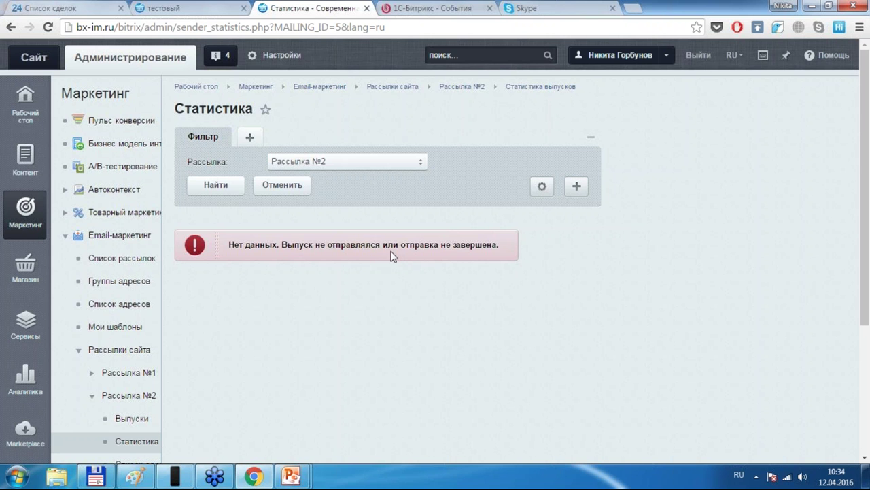
{"action": "scroll", "coordinate": [315, 311], "scroll_direction": "down", "scroll_amount": 2}
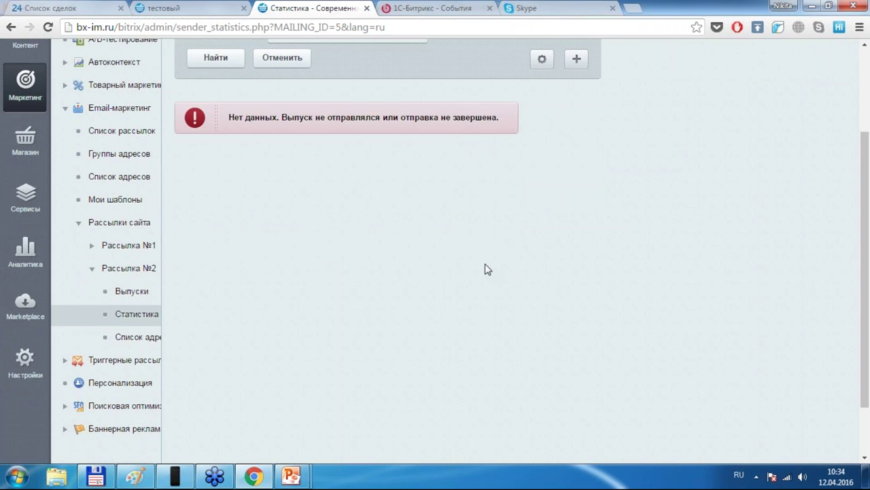
{"action": "scroll", "coordinate": [485, 268], "scroll_direction": "down", "scroll_amount": 1}
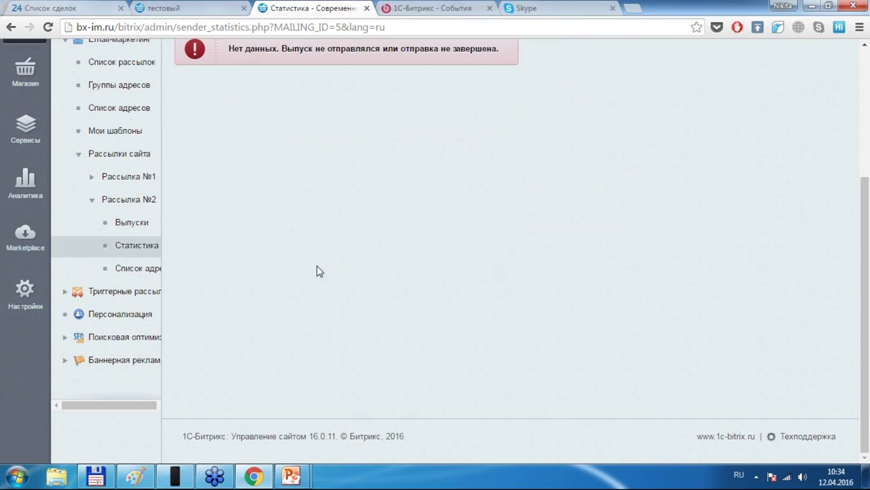
Open the list of trigger mailings and start creating a new one with the wizard
{"action": "left_click", "coordinate": [64, 291]}
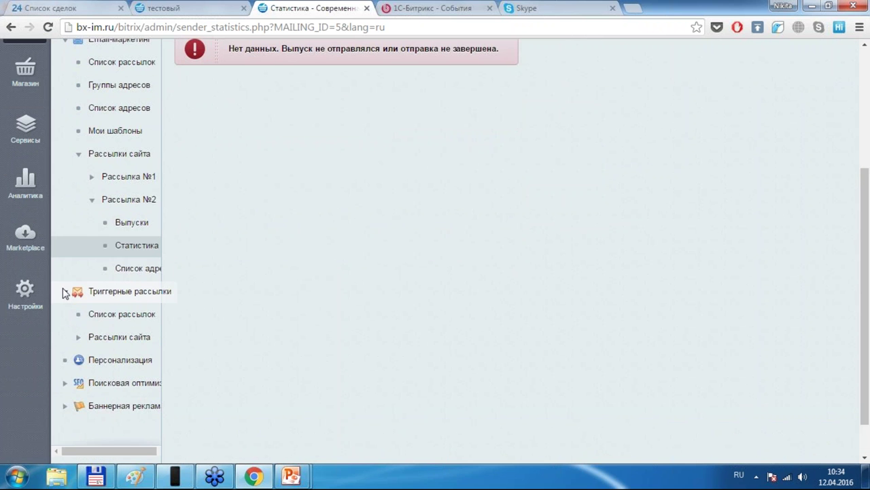
{"action": "left_click", "coordinate": [106, 314]}
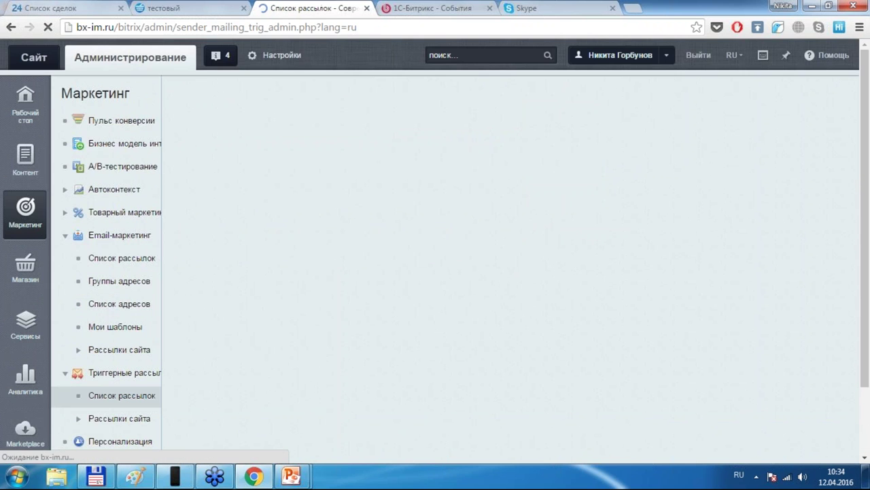
{"action": "scroll", "coordinate": [334, 317], "scroll_direction": "down", "scroll_amount": 2}
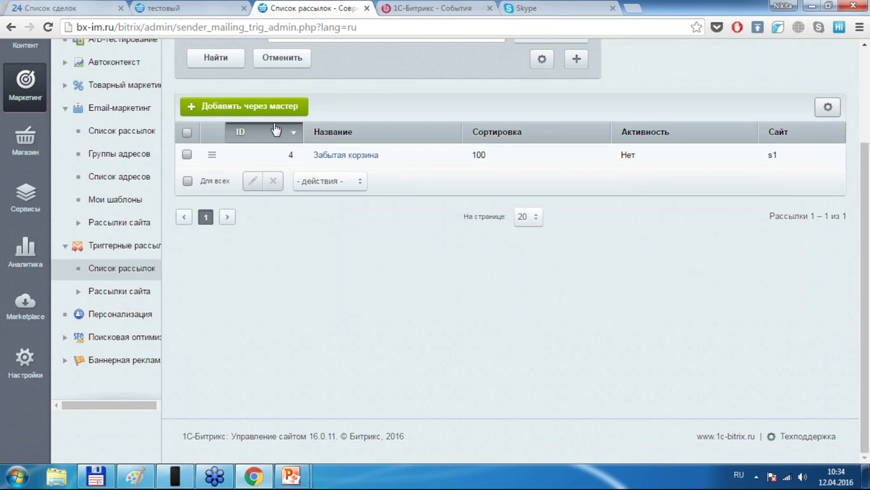
{"action": "left_click", "coordinate": [272, 106]}
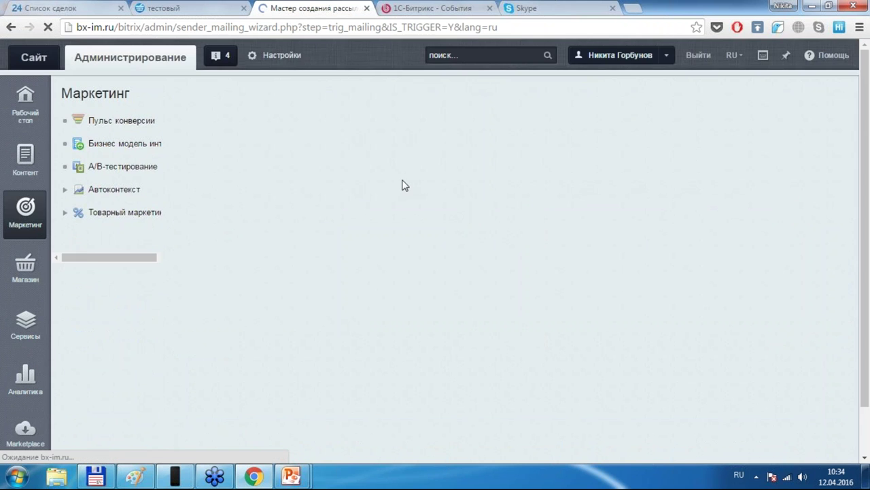
{"action": "scroll", "coordinate": [554, 178], "scroll_direction": "down", "scroll_amount": 2}
{"action": "scroll", "coordinate": [554, 179], "scroll_direction": "down", "scroll_amount": 3}
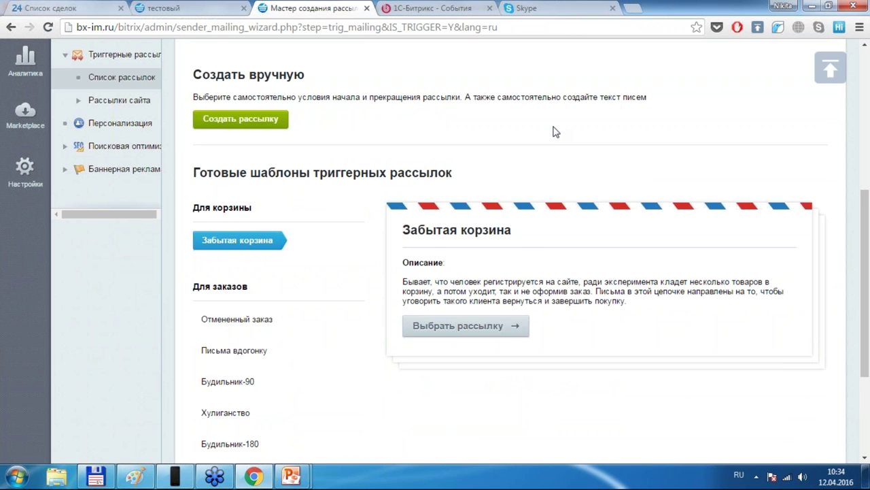
{"action": "scroll", "coordinate": [552, 131], "scroll_direction": "down", "scroll_amount": 1}
{"action": "scroll", "coordinate": [549, 130], "scroll_direction": "down", "scroll_amount": 1}
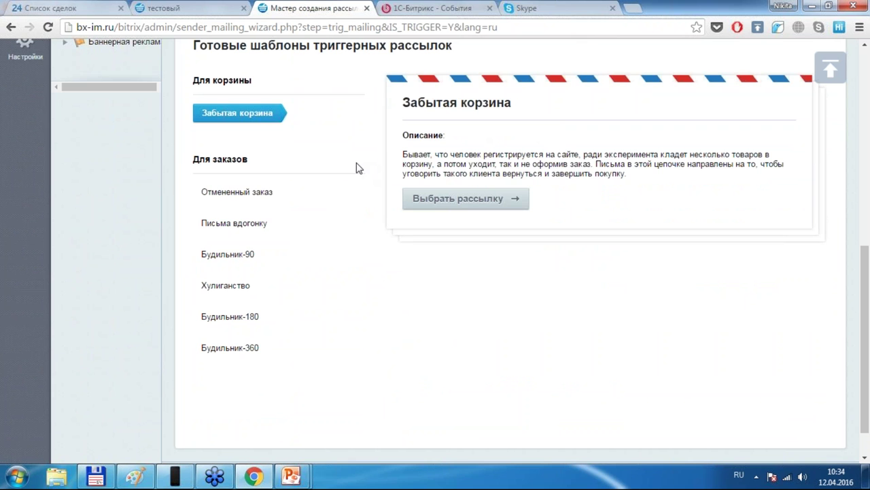
Compare the descriptions of the ready-made trigger templates «Отмененный заказ» and «Забытая корзина»
{"action": "left_click", "coordinate": [246, 196]}
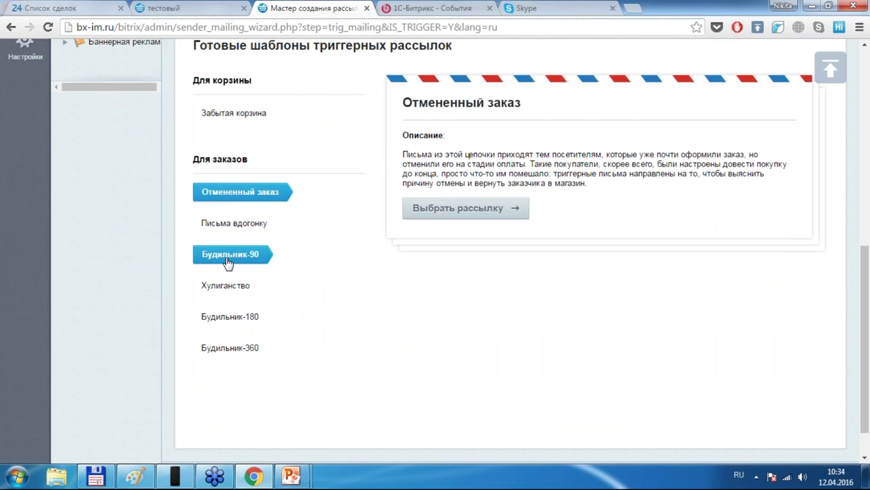
{"action": "left_click", "coordinate": [254, 118]}
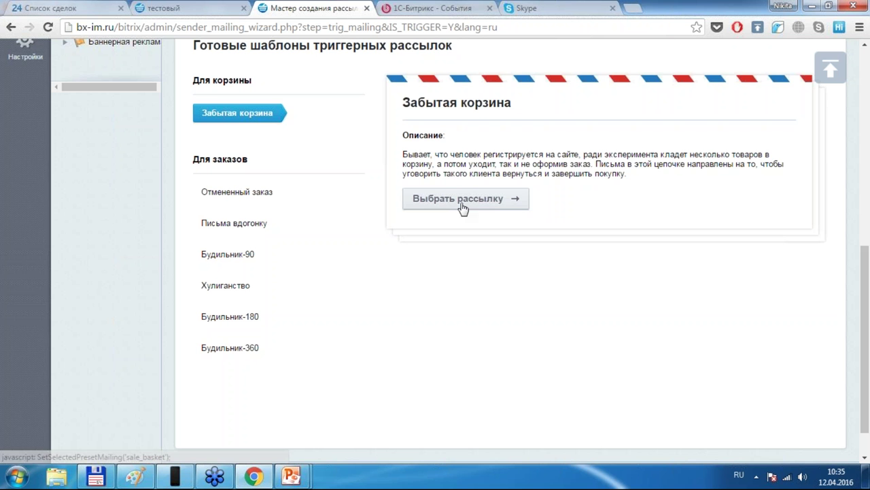
{"action": "left_click", "coordinate": [234, 192]}
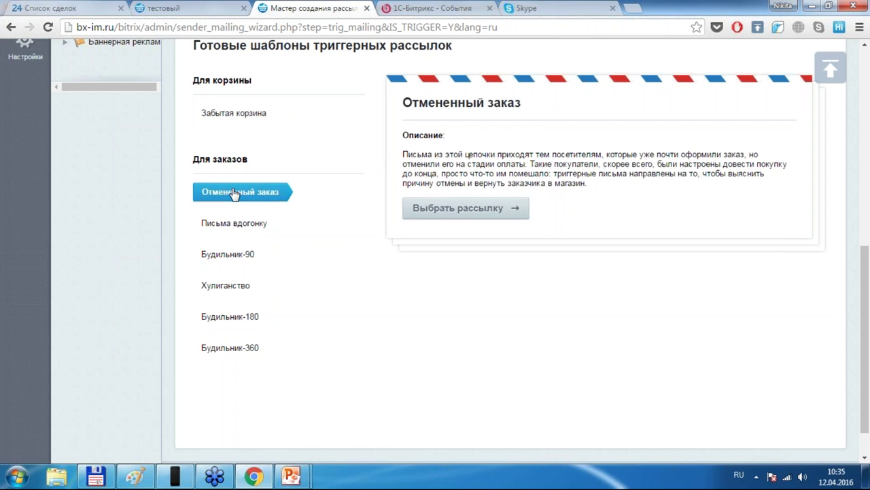
{"action": "left_click", "coordinate": [232, 112]}
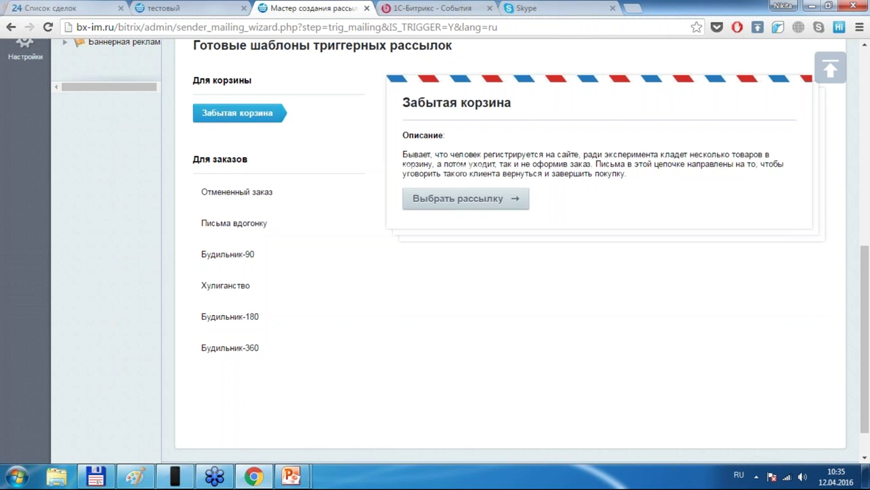
Choose the «Забытая корзина» template, use the store's sales e-mail as the sender, and proceed to the launch conditions
{"action": "left_click", "coordinate": [470, 205]}
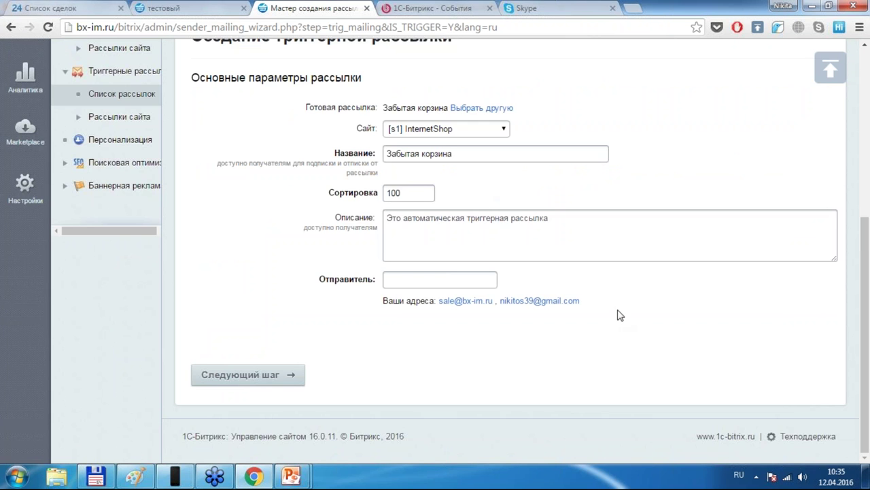
{"action": "scroll", "coordinate": [617, 315], "scroll_direction": "up", "scroll_amount": 3}
{"action": "scroll", "coordinate": [622, 316], "scroll_direction": "down", "scroll_amount": 3}
{"action": "left_click", "coordinate": [457, 300]}
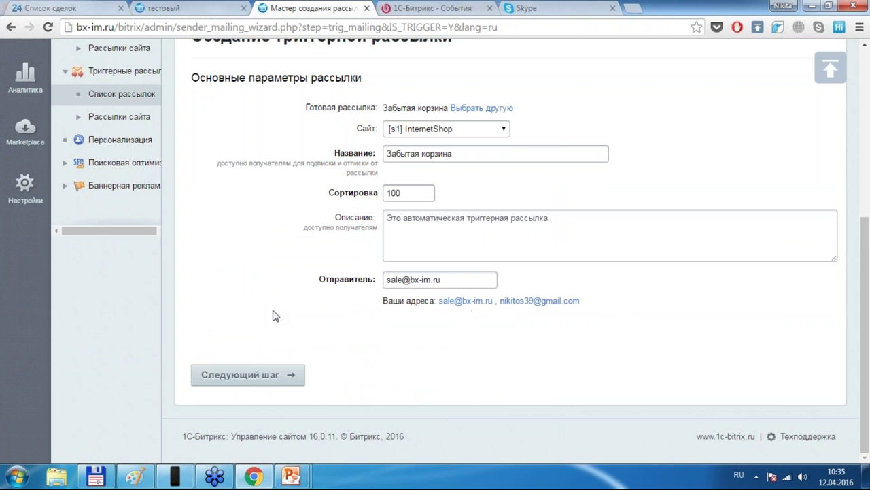
{"action": "left_click", "coordinate": [272, 385]}
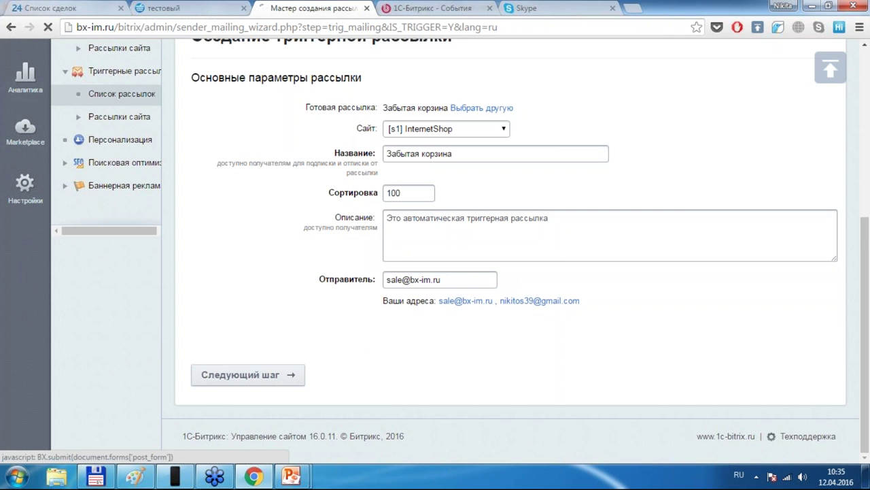
Review the available launch conditions, keep «Забытая корзина» with the goal «Оплата заказа», and continue to the mailing's letters
{"action": "scroll", "coordinate": [541, 340], "scroll_direction": "down", "scroll_amount": 5}
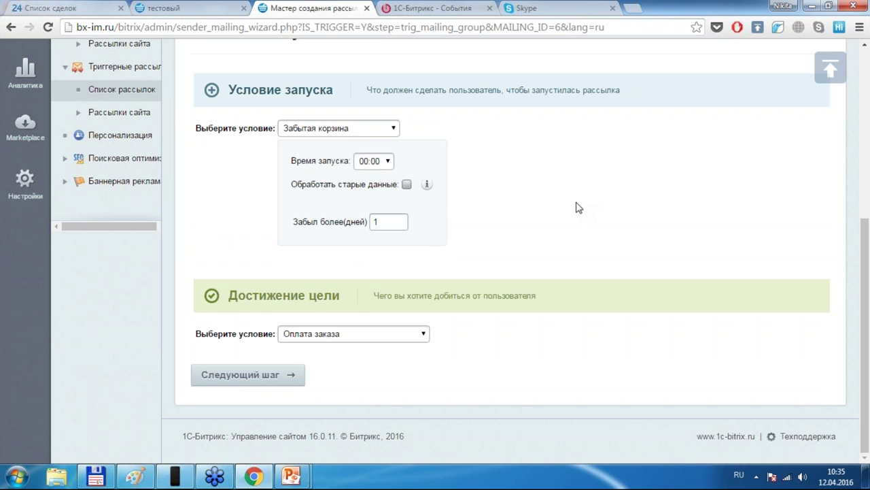
{"action": "left_click", "coordinate": [347, 128]}
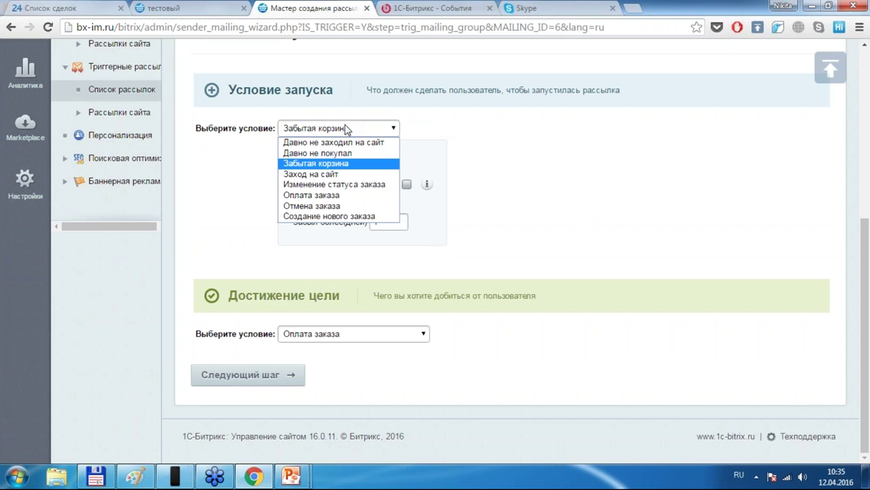
{"action": "left_click", "coordinate": [436, 129]}
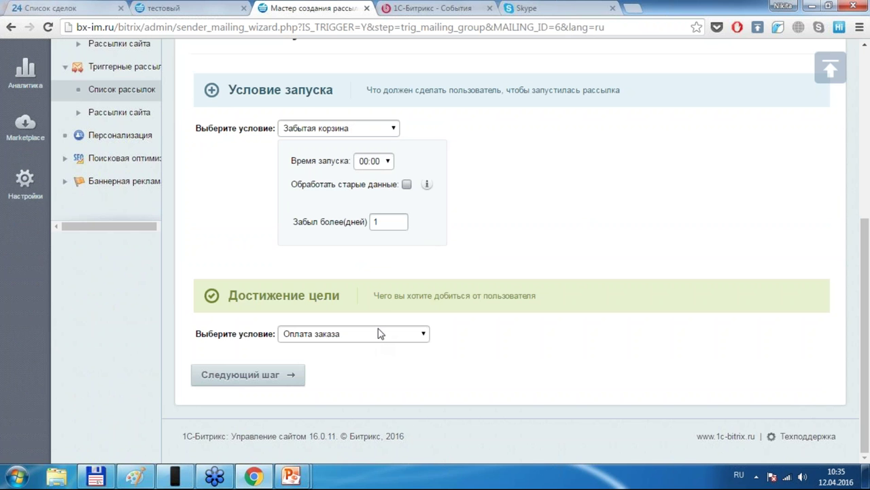
{"action": "left_click", "coordinate": [277, 372]}
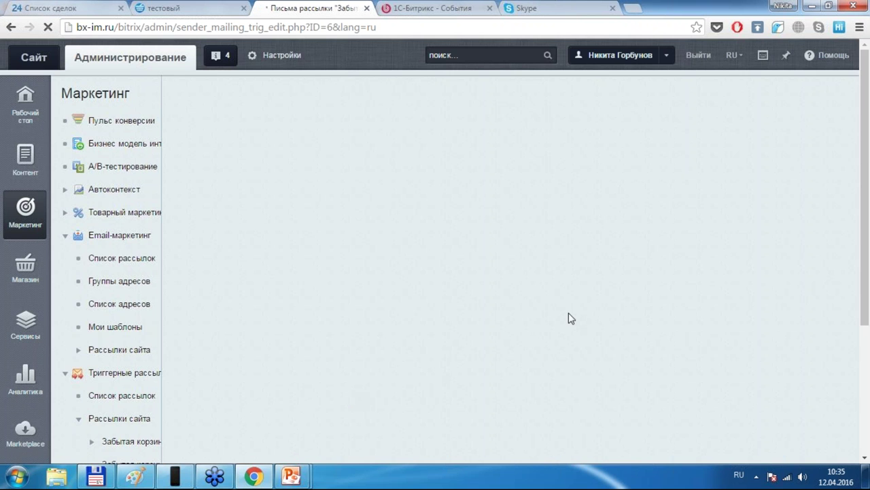
{"action": "scroll", "coordinate": [635, 218], "scroll_direction": "down", "scroll_amount": 4}
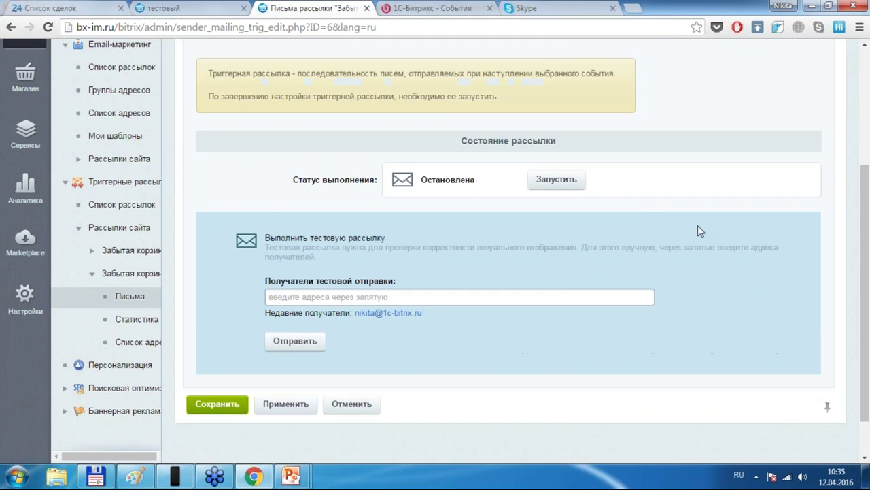
{"action": "scroll", "coordinate": [700, 228], "scroll_direction": "up", "scroll_amount": 2}
{"action": "scroll", "coordinate": [702, 232], "scroll_direction": "up", "scroll_amount": 1}
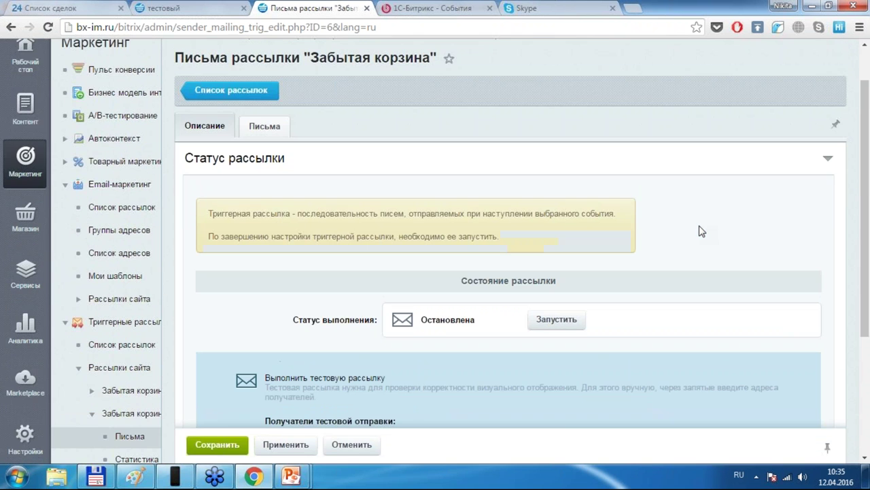
Return to the trigger mailing list and open the «Забытая корзина» mailing with ID 4 for editing
{"action": "left_click", "coordinate": [241, 91]}
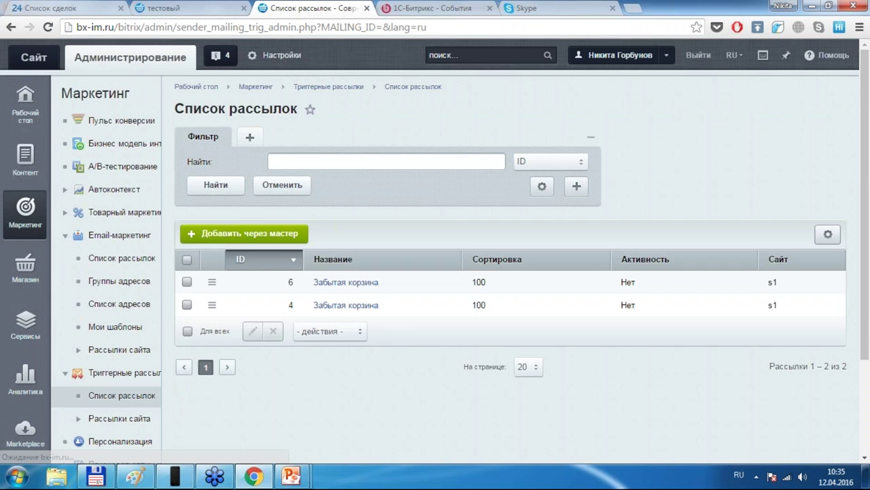
{"action": "left_click", "coordinate": [211, 307]}
{"action": "left_click", "coordinate": [235, 334]}
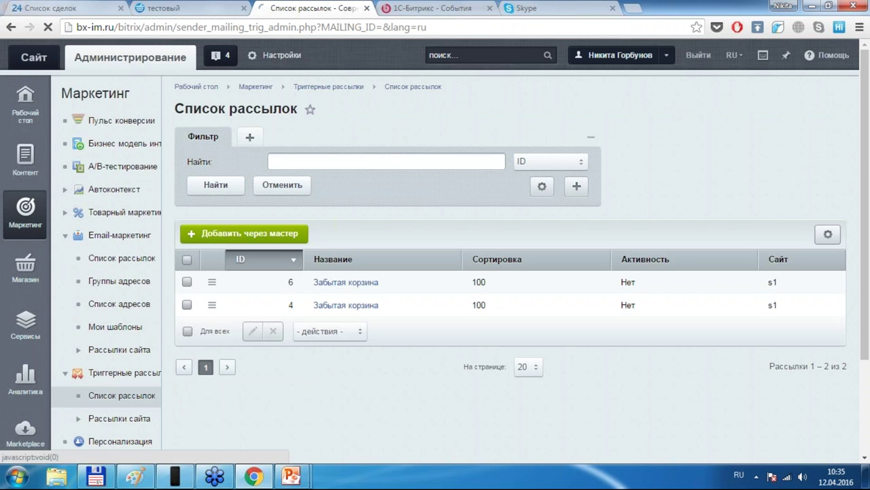
{"action": "scroll", "coordinate": [494, 223], "scroll_direction": "down", "scroll_amount": 4}
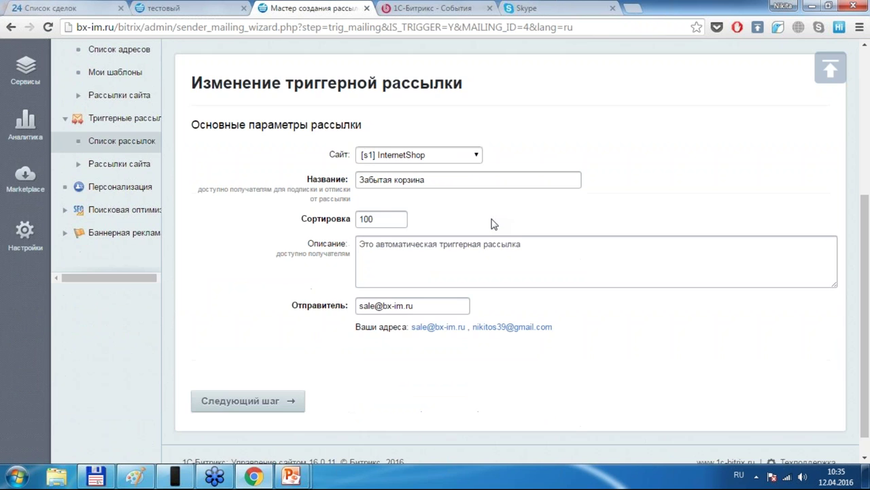
{"action": "scroll", "coordinate": [464, 205], "scroll_direction": "up", "scroll_amount": 3}
{"action": "scroll", "coordinate": [414, 197], "scroll_direction": "down", "scroll_amount": 4}
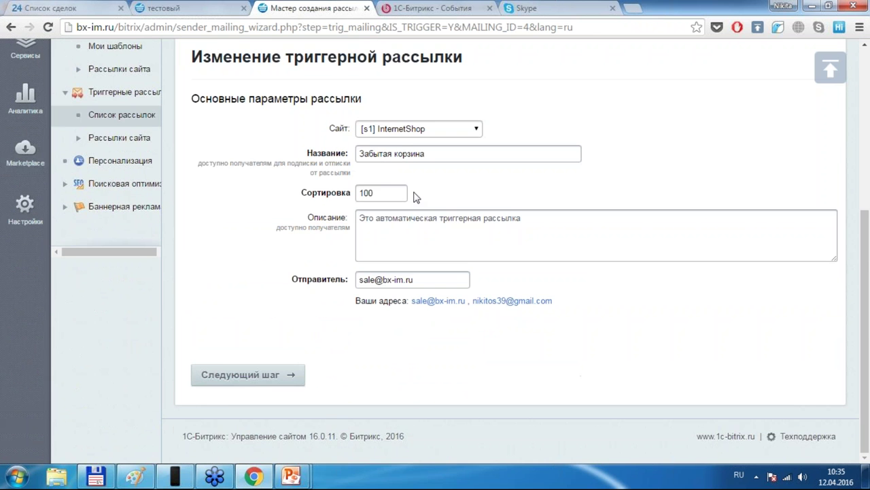
Continue to the launch and stop conditions of the edited mailing and examine its forgotten-cart settings
{"action": "left_click", "coordinate": [248, 375]}
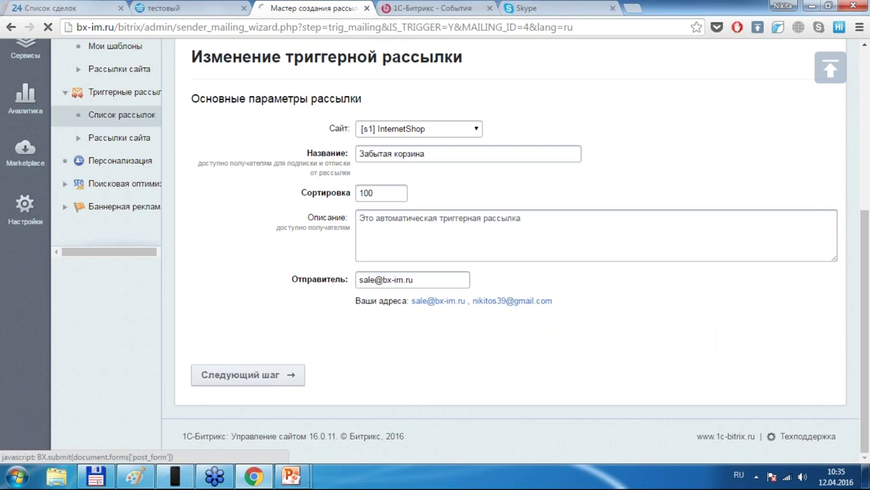
{"action": "scroll", "coordinate": [344, 305], "scroll_direction": "down", "scroll_amount": 4}
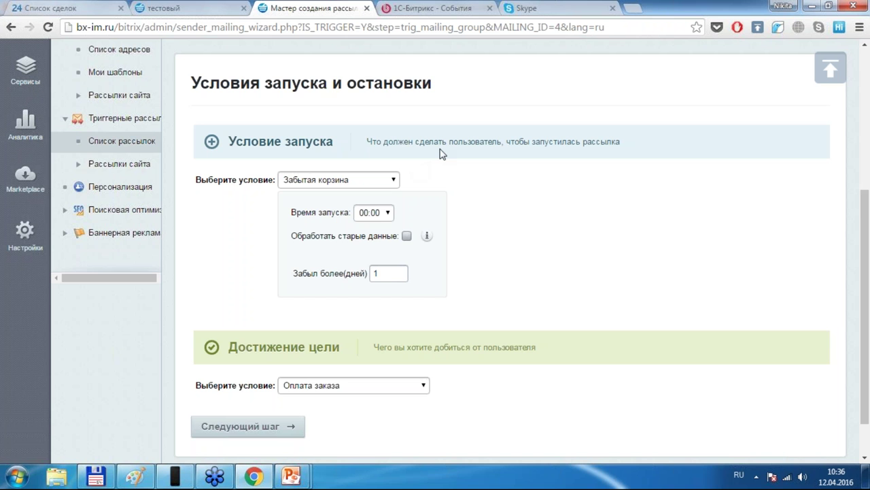
{"action": "scroll", "coordinate": [441, 154], "scroll_direction": "down", "scroll_amount": 1}
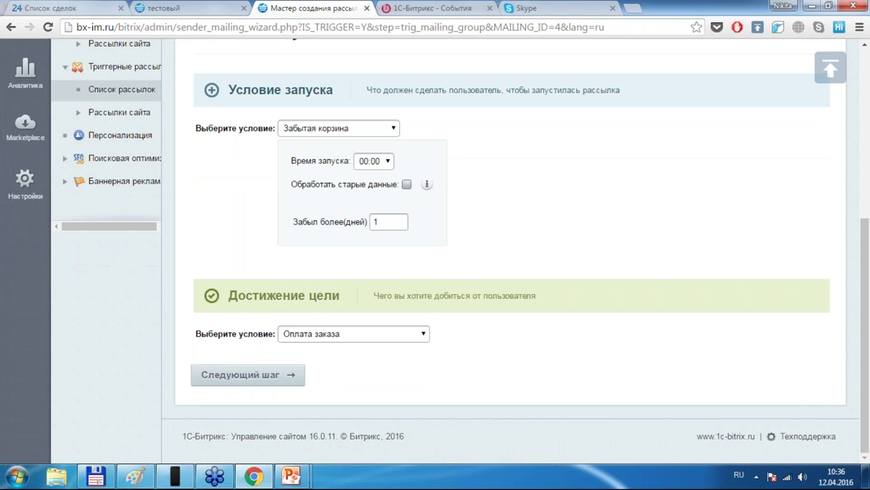
{"action": "left_click", "coordinate": [392, 218]}
{"action": "left_click", "coordinate": [208, 382]}
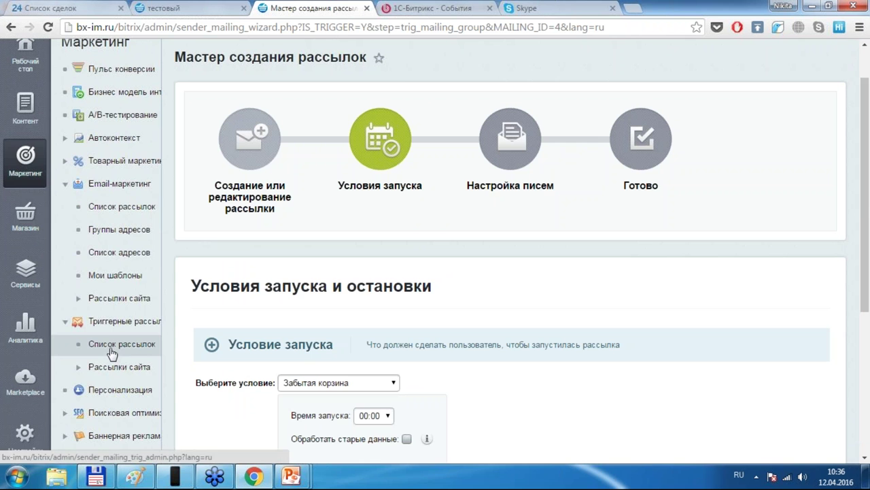
Go back to the trigger mailing list and start a new mailing in the wizard, choosing manual creation
{"action": "left_click", "coordinate": [117, 345]}
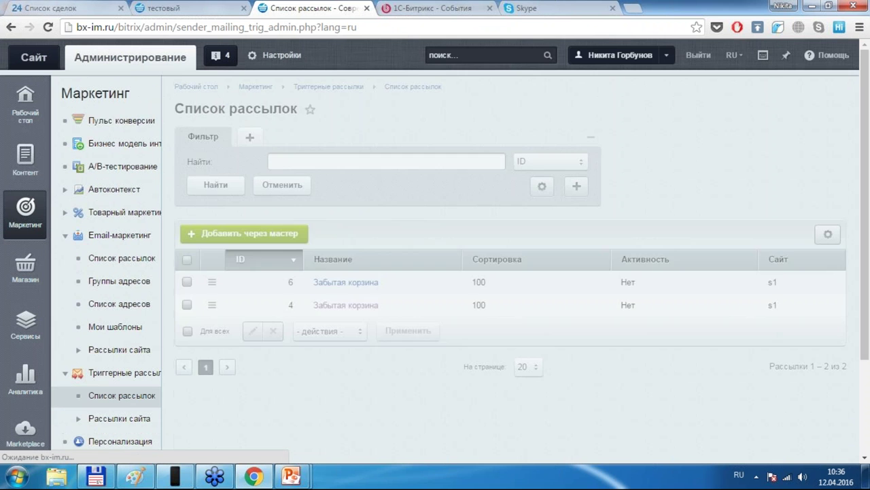
{"action": "left_click", "coordinate": [245, 233]}
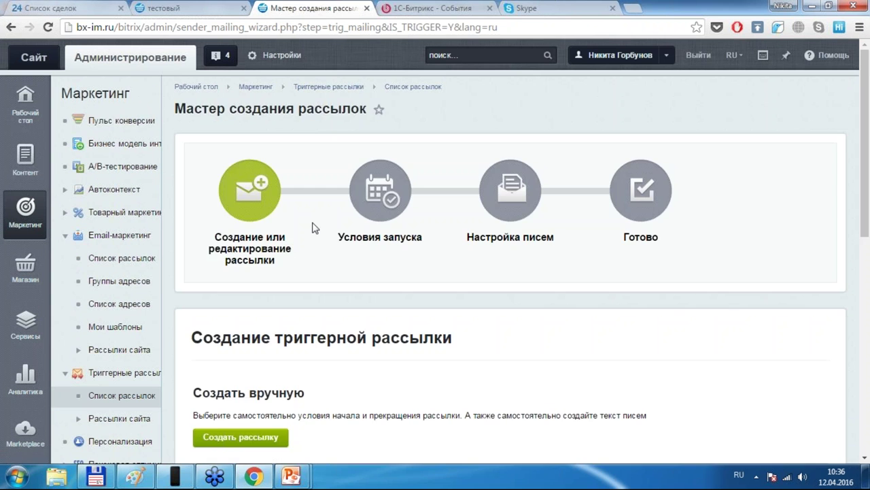
{"action": "scroll", "coordinate": [315, 228], "scroll_direction": "down", "scroll_amount": 3}
{"action": "left_click", "coordinate": [276, 247]}
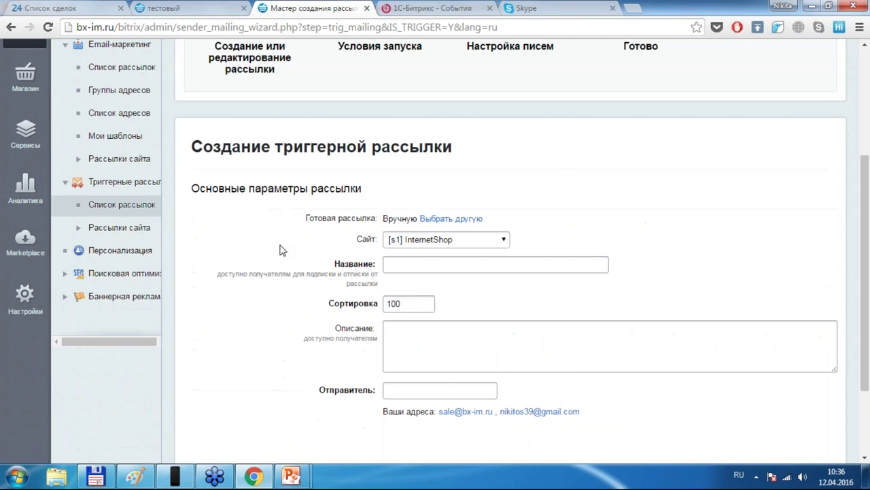
Name the mailing «Тестовая», describe it as "erwer", use the store's sales e-mail as the sender, and proceed to the launch conditions
{"action": "scroll", "coordinate": [548, 162], "scroll_direction": "down", "scroll_amount": 2}
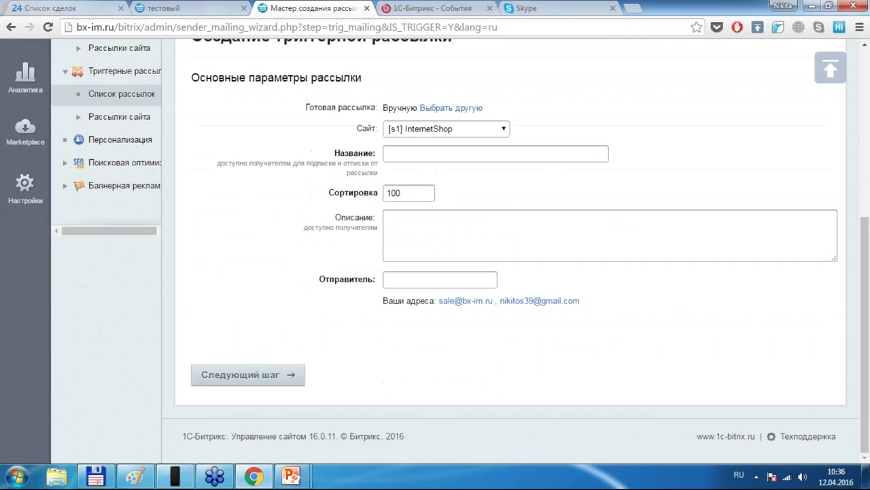
{"action": "left_click", "coordinate": [482, 162]}
{"action": "type", "text": "Тестовая"}
{"action": "left_click", "coordinate": [472, 240]}
{"action": "key", "text": "alt+shift"}
{"action": "type", "text": "erwer"}
{"action": "left_click", "coordinate": [463, 301]}
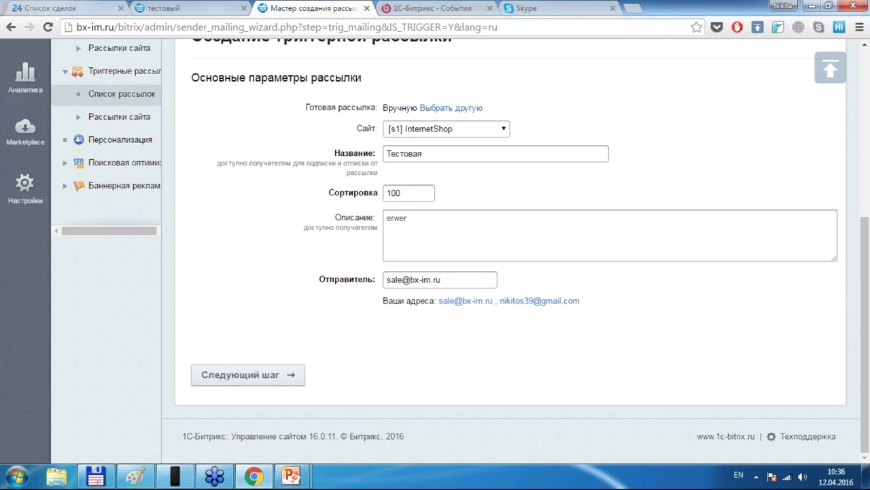
{"action": "left_click", "coordinate": [270, 377]}
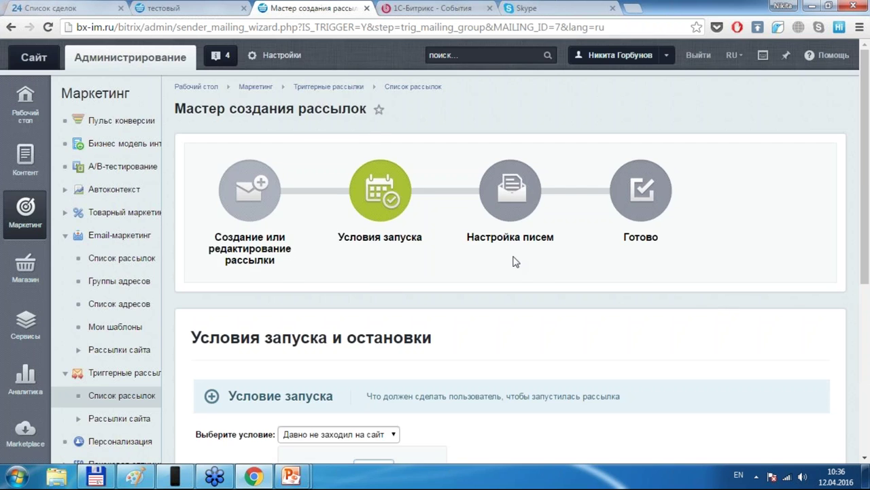
Set the launch condition of the new trigger mailing to «Забытая корзина»
{"action": "scroll", "coordinate": [515, 261], "scroll_direction": "down", "scroll_amount": 4}
{"action": "left_click", "coordinate": [347, 179]}
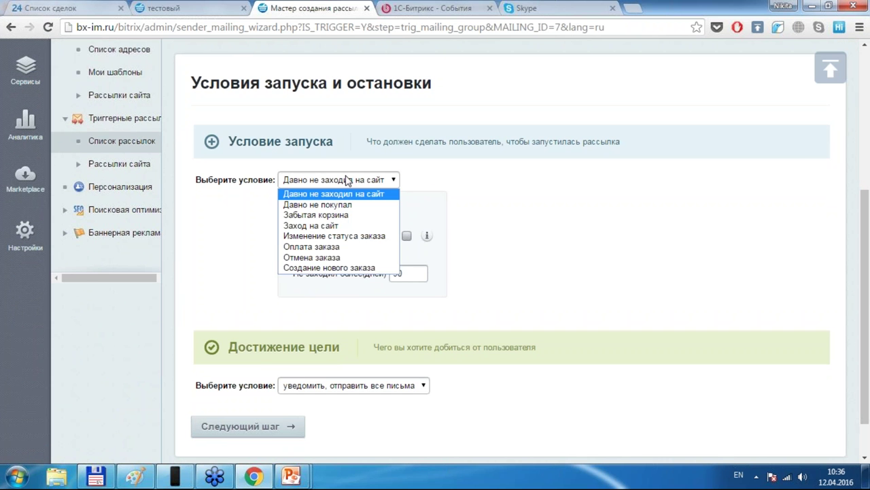
{"action": "left_click", "coordinate": [333, 214]}
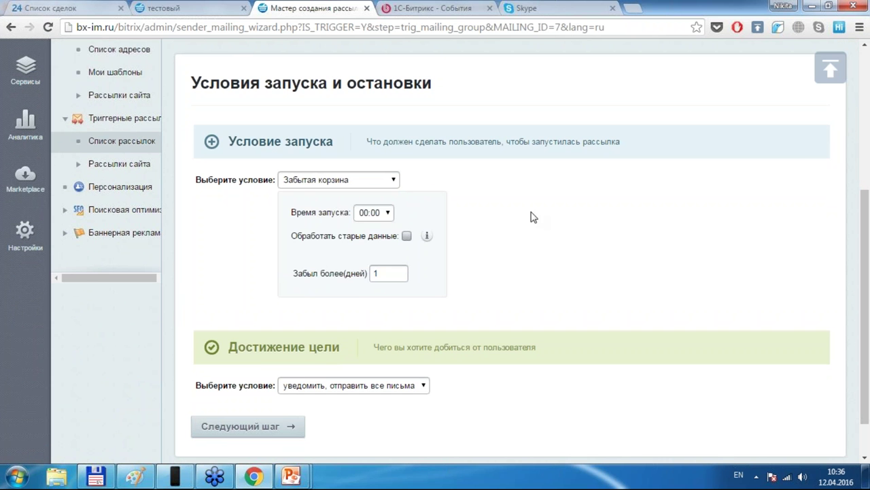
Set the goal condition of the new trigger mailing to «Оплата заказа» and proceed to its letter settings
{"action": "scroll", "coordinate": [475, 286], "scroll_direction": "down", "scroll_amount": 1}
{"action": "left_click", "coordinate": [401, 334]}
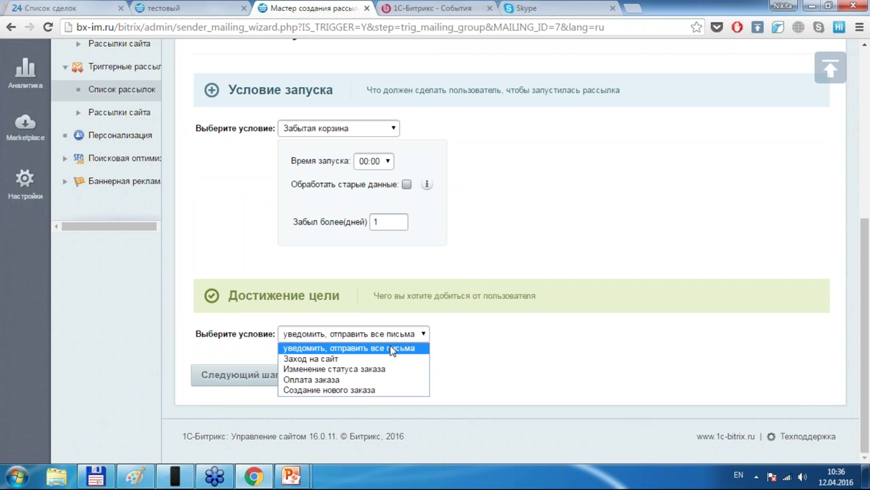
{"action": "left_click", "coordinate": [362, 380]}
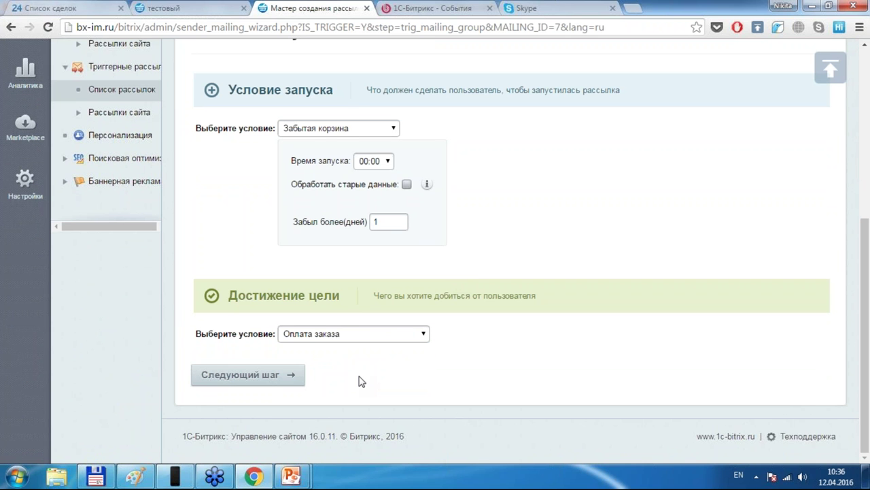
{"action": "left_click", "coordinate": [270, 382]}
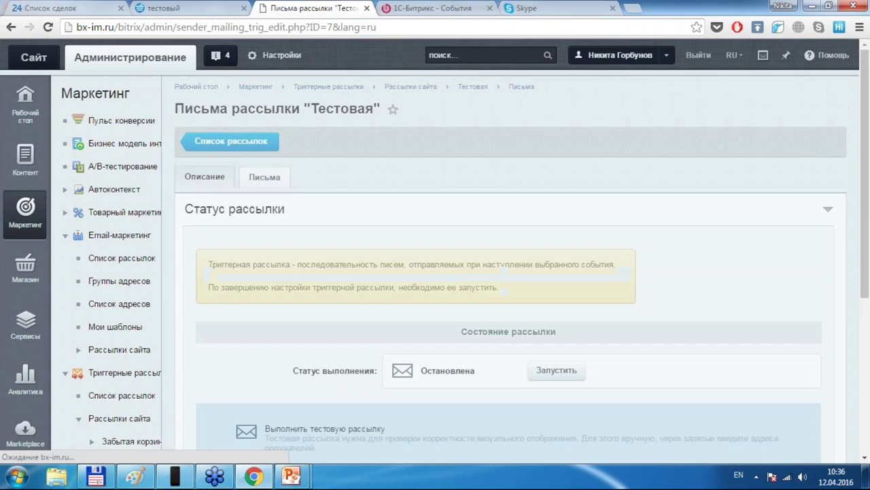
Review the status and test-sending section of the «Тестовая» mailing, open its letters and add a first letter
{"action": "scroll", "coordinate": [623, 180], "scroll_direction": "down", "scroll_amount": 3}
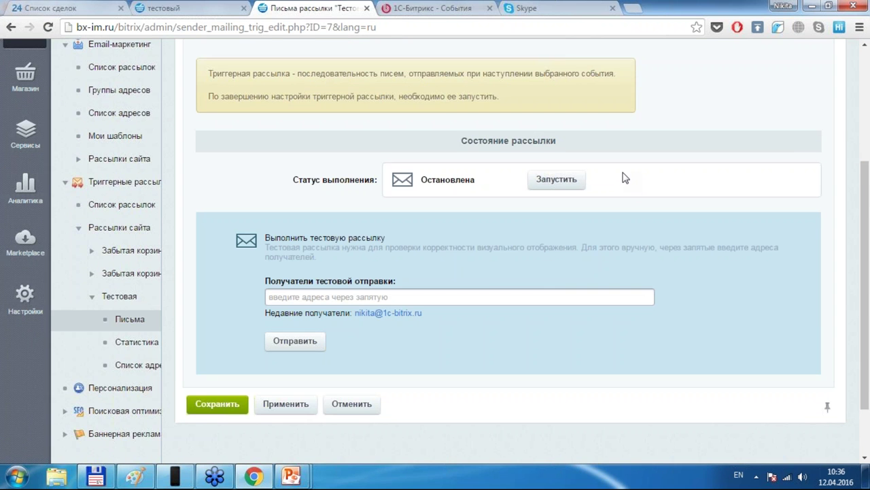
{"action": "scroll", "coordinate": [624, 177], "scroll_direction": "down", "scroll_amount": 1}
{"action": "scroll", "coordinate": [622, 174], "scroll_direction": "up", "scroll_amount": 4}
{"action": "left_click", "coordinate": [286, 179]}
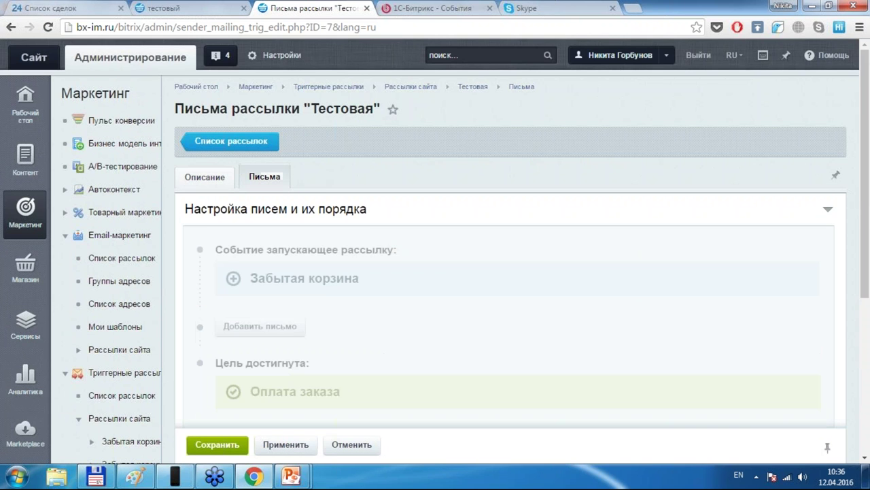
{"action": "scroll", "coordinate": [503, 162], "scroll_direction": "down", "scroll_amount": 1}
{"action": "scroll", "coordinate": [503, 162], "scroll_direction": "down", "scroll_amount": 2}
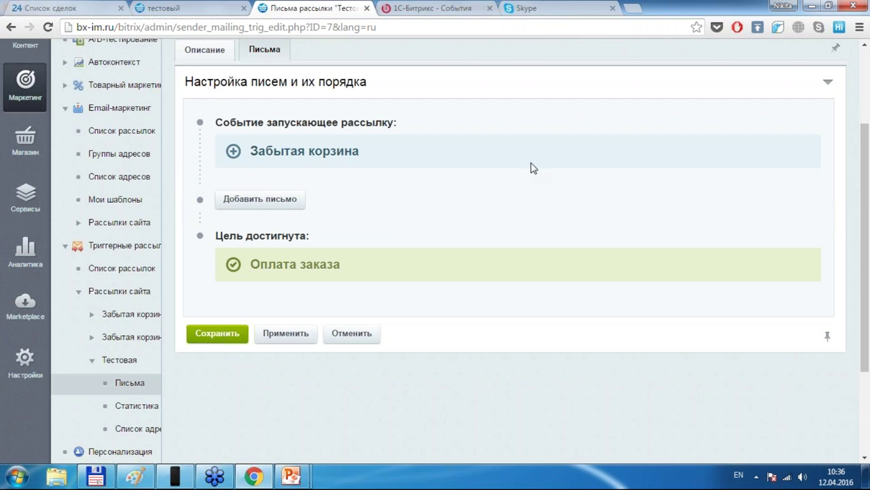
{"action": "left_click", "coordinate": [262, 202]}
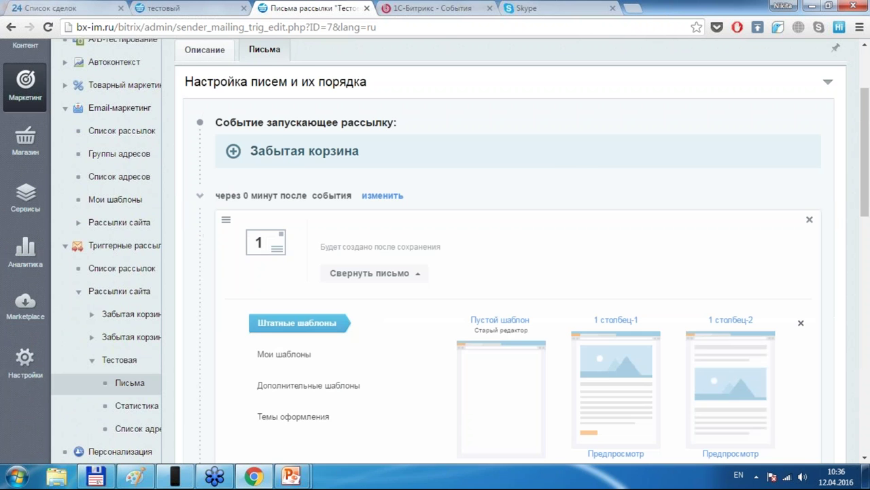
Browse the letter's own, additional and standard templates, and go back to the trigger mailing list without saving
{"action": "scroll", "coordinate": [572, 167], "scroll_direction": "down", "scroll_amount": 3}
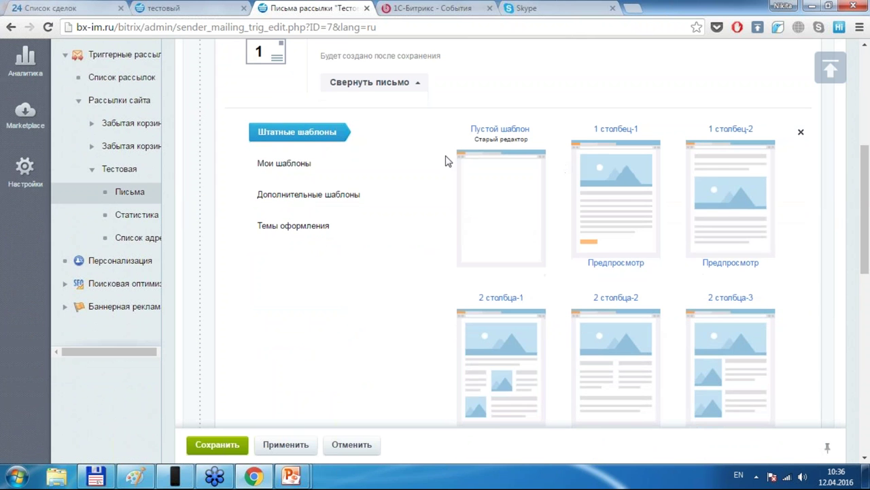
{"action": "left_click", "coordinate": [301, 172]}
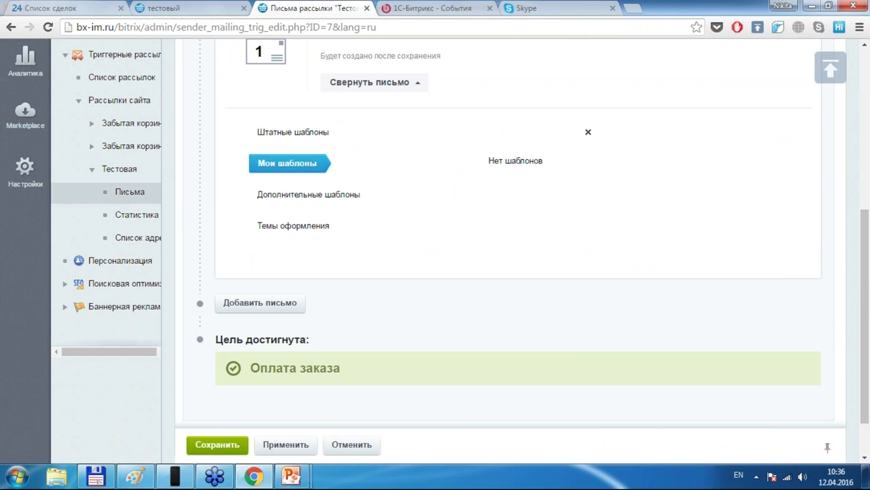
{"action": "left_click", "coordinate": [305, 201]}
{"action": "left_click", "coordinate": [308, 135]}
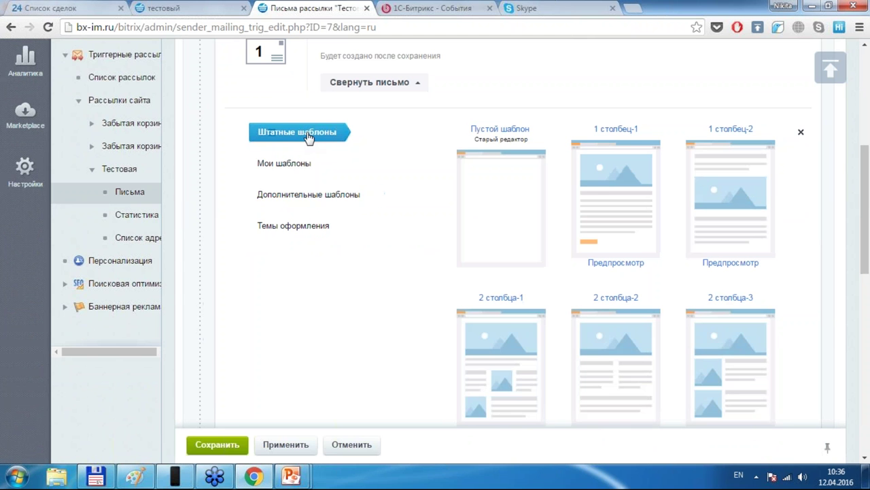
{"action": "scroll", "coordinate": [434, 165], "scroll_direction": "down", "scroll_amount": 3}
{"action": "scroll", "coordinate": [429, 169], "scroll_direction": "up", "scroll_amount": 3}
{"action": "scroll", "coordinate": [428, 169], "scroll_direction": "up", "scroll_amount": 10}
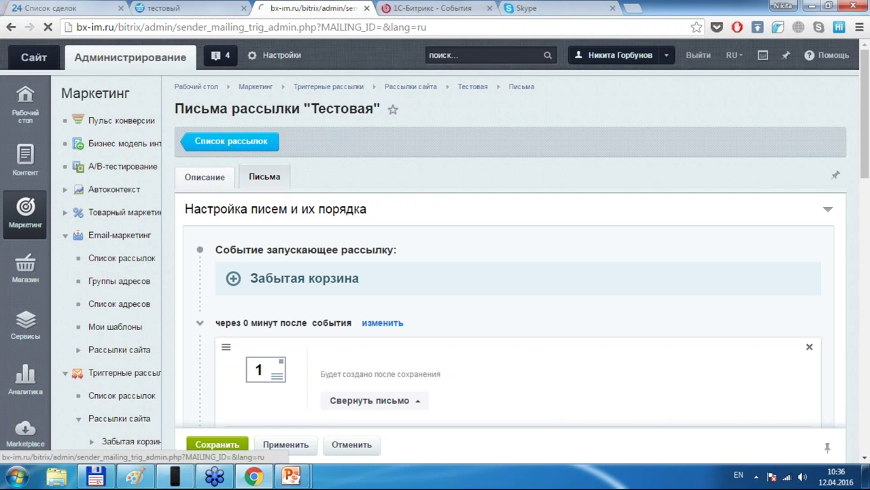
{"action": "left_click", "coordinate": [216, 145]}
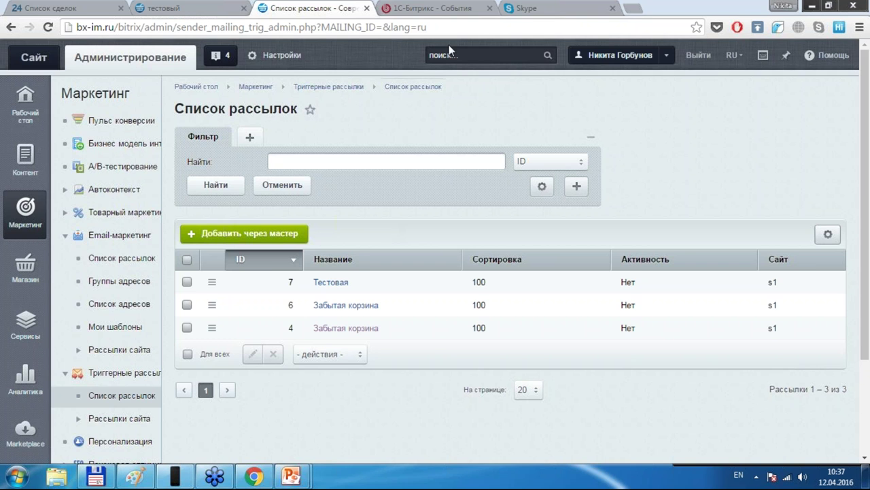
Switch to the 1C-Bitrix webinar page, look through its description, and open the company's full events listing
{"action": "left_click", "coordinate": [454, 8]}
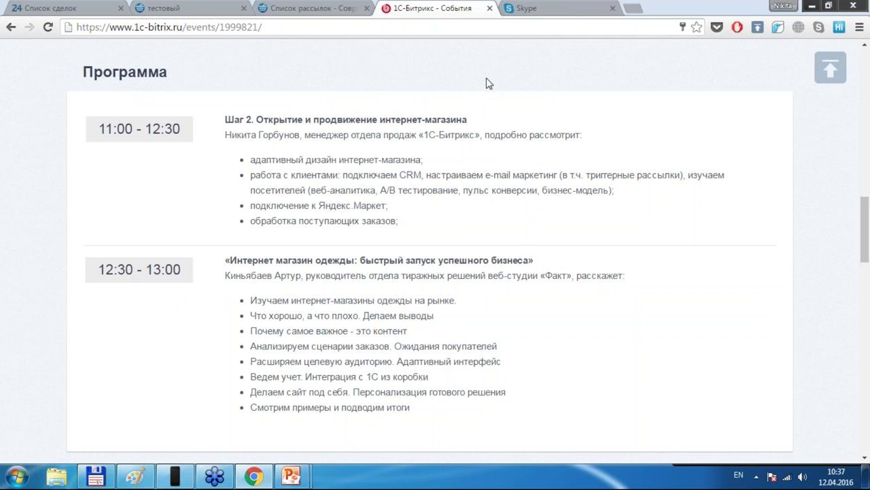
{"action": "scroll", "coordinate": [486, 83], "scroll_direction": "up", "scroll_amount": 6}
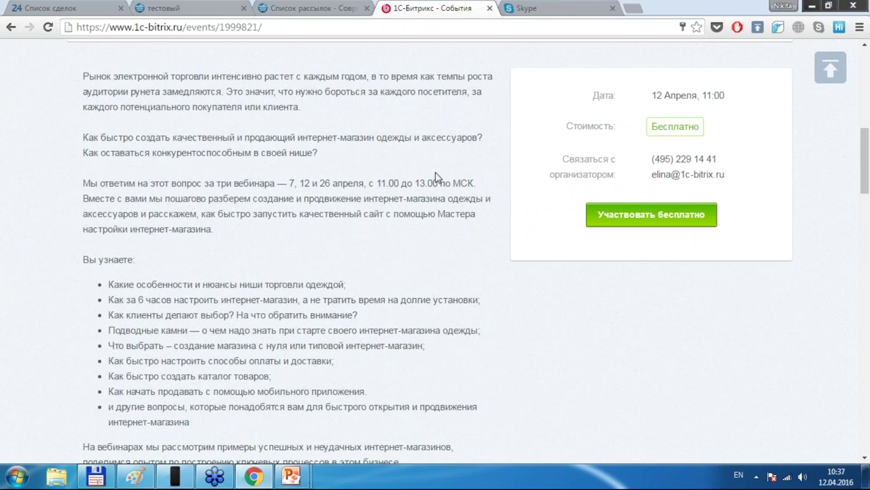
{"action": "scroll", "coordinate": [457, 194], "scroll_direction": "up", "scroll_amount": 5}
{"action": "left_click", "coordinate": [656, 131]}
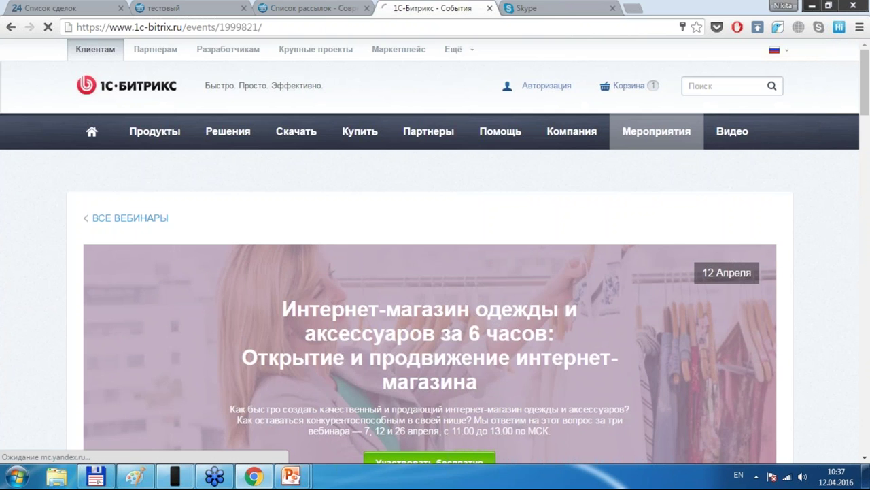
{"action": "scroll", "coordinate": [591, 205], "scroll_direction": "down", "scroll_amount": 10}
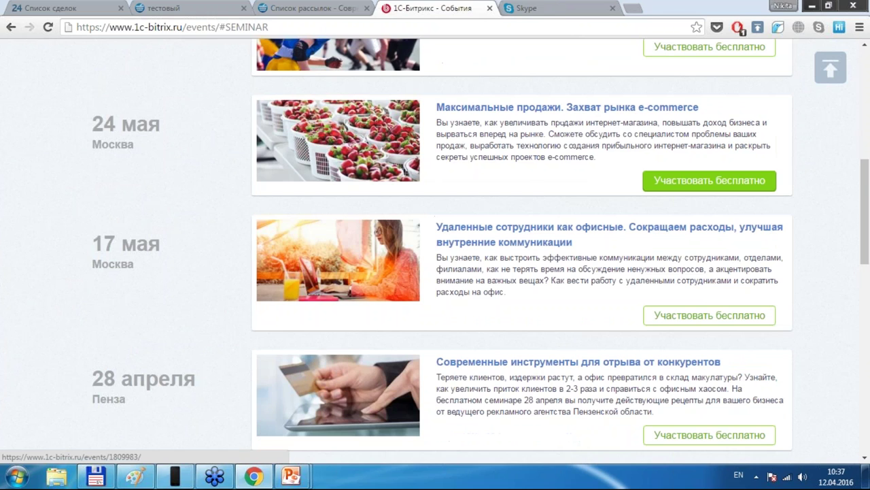
{"action": "scroll", "coordinate": [591, 206], "scroll_direction": "up", "scroll_amount": 10}
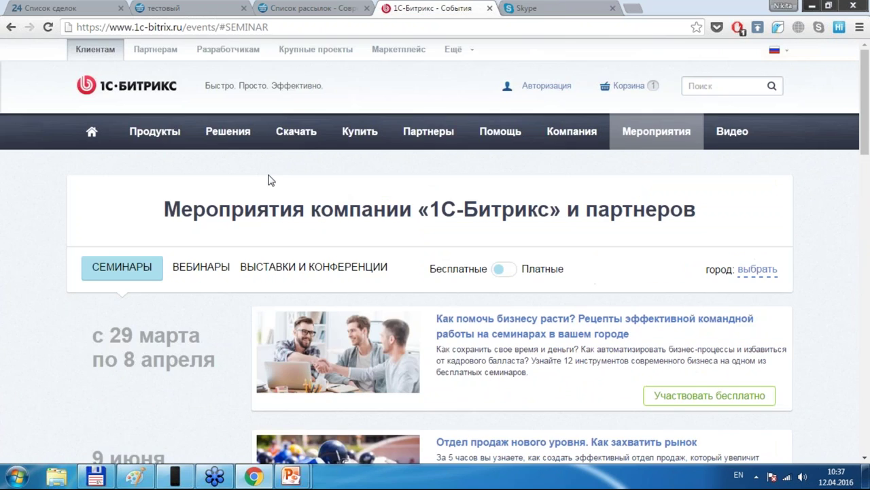
Show the webinars, load more of them, and open the 7 April webinar «Функционал и первичная настройка» at its video recording
{"action": "left_click", "coordinate": [189, 271]}
{"action": "scroll", "coordinate": [458, 234], "scroll_direction": "down", "scroll_amount": 10}
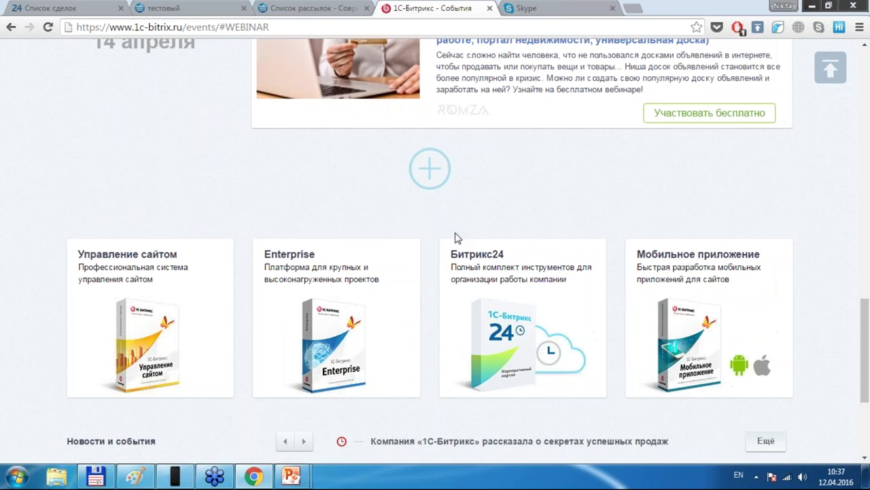
{"action": "left_click", "coordinate": [433, 179]}
{"action": "scroll", "coordinate": [544, 163], "scroll_direction": "down", "scroll_amount": 3}
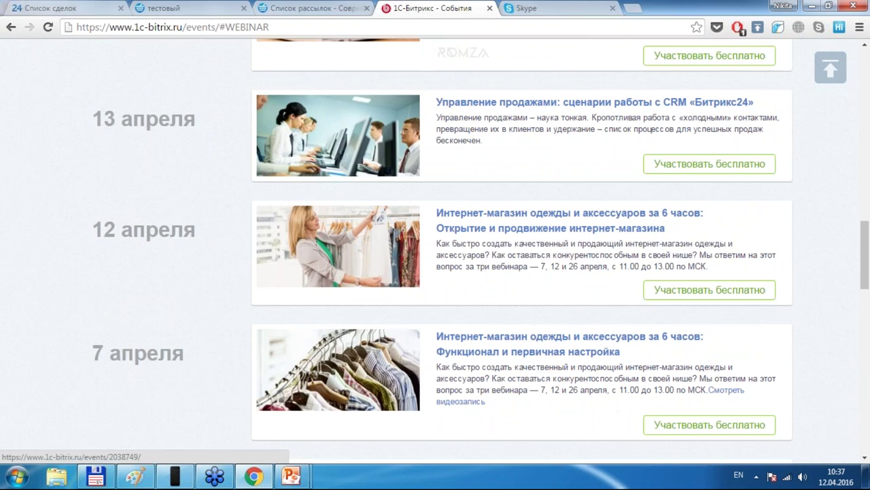
{"action": "left_click", "coordinate": [547, 211]}
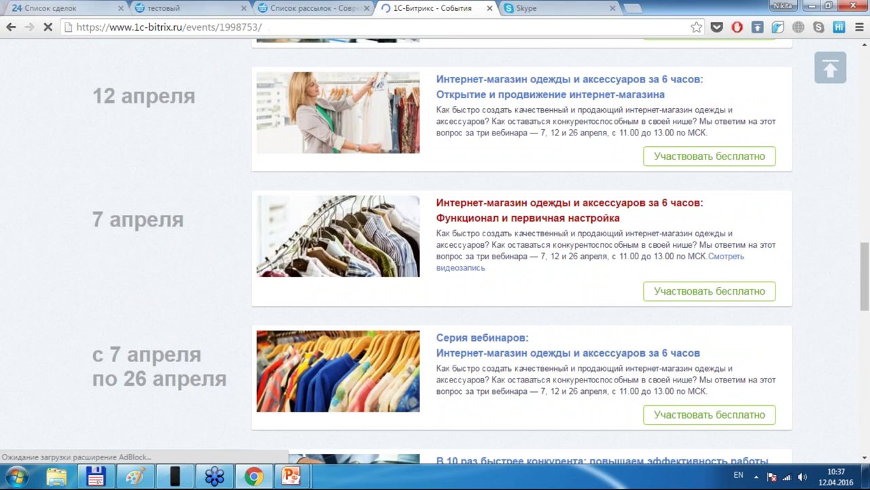
{"action": "scroll", "coordinate": [556, 214], "scroll_direction": "down", "scroll_amount": 5}
{"action": "scroll", "coordinate": [557, 213], "scroll_direction": "down", "scroll_amount": 2}
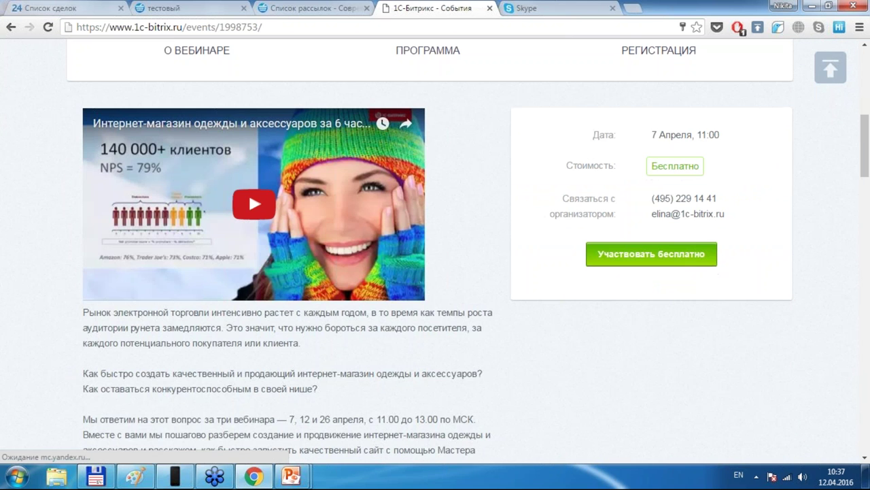
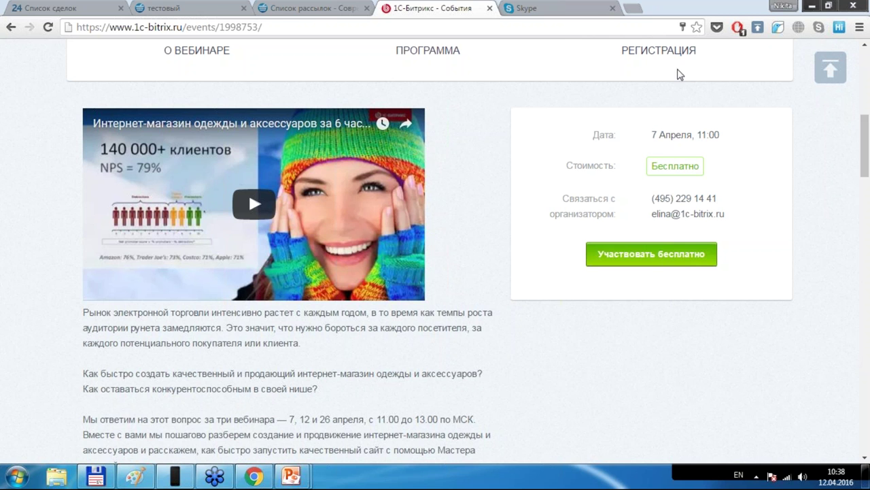
Return to the store administration, search for "мастер" and open «Мастер магазина»
{"action": "left_click", "coordinate": [316, 8]}
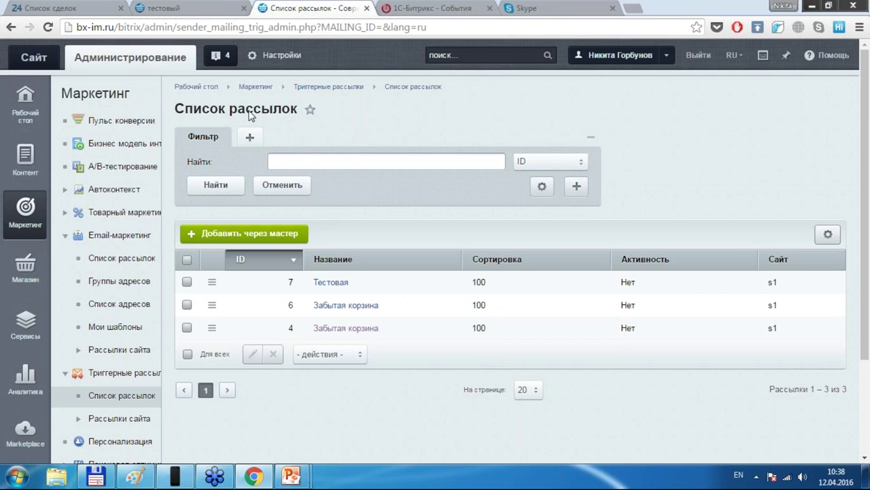
{"action": "left_click", "coordinate": [442, 55]}
{"action": "type", "text": "мастер"}
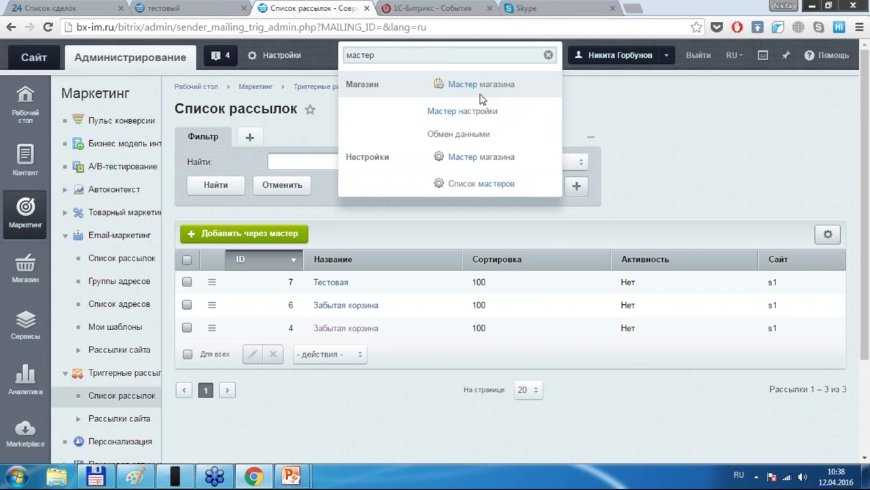
{"action": "left_click", "coordinate": [482, 85]}
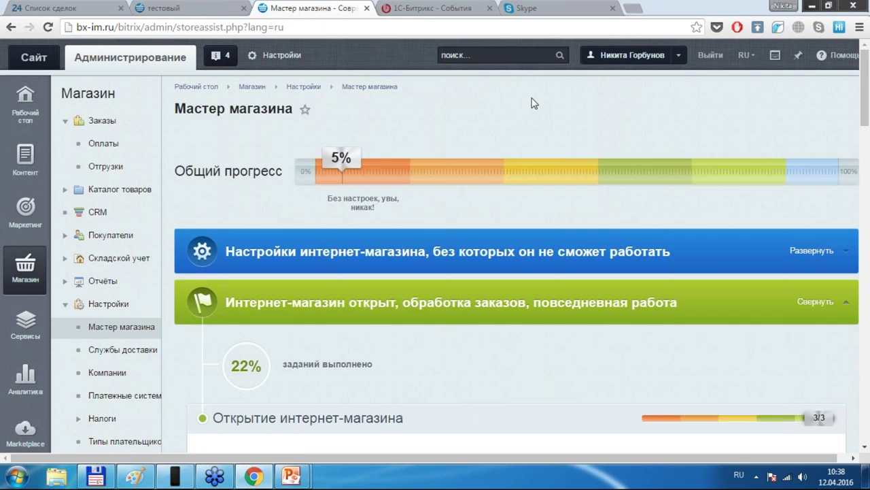
Open the «Подключаемся к Яндекс Маркету» task of the store wizard, look through its documentation and close it
{"action": "scroll", "coordinate": [537, 107], "scroll_direction": "down", "scroll_amount": 3}
{"action": "scroll", "coordinate": [448, 245], "scroll_direction": "down", "scroll_amount": 4}
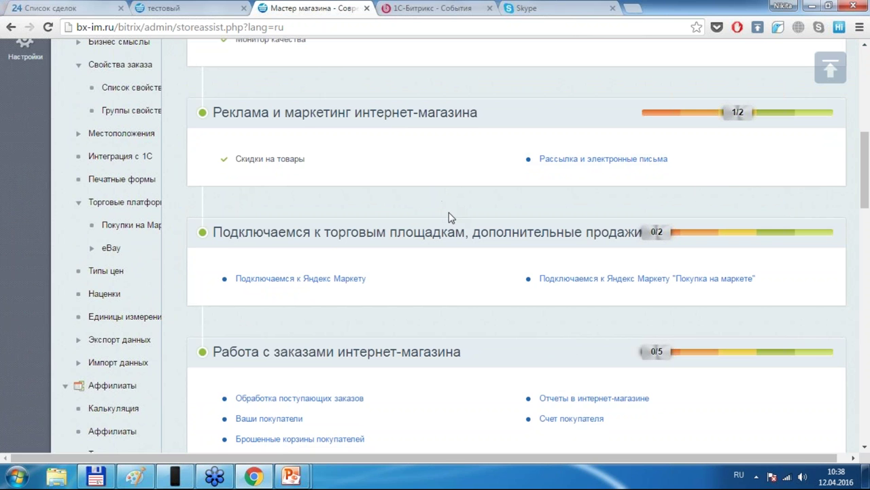
{"action": "left_click", "coordinate": [345, 281]}
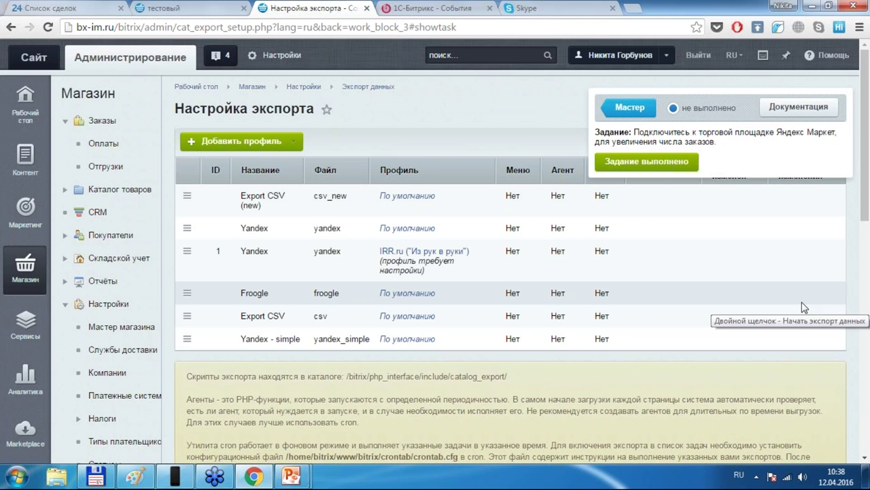
{"action": "left_click", "coordinate": [804, 108]}
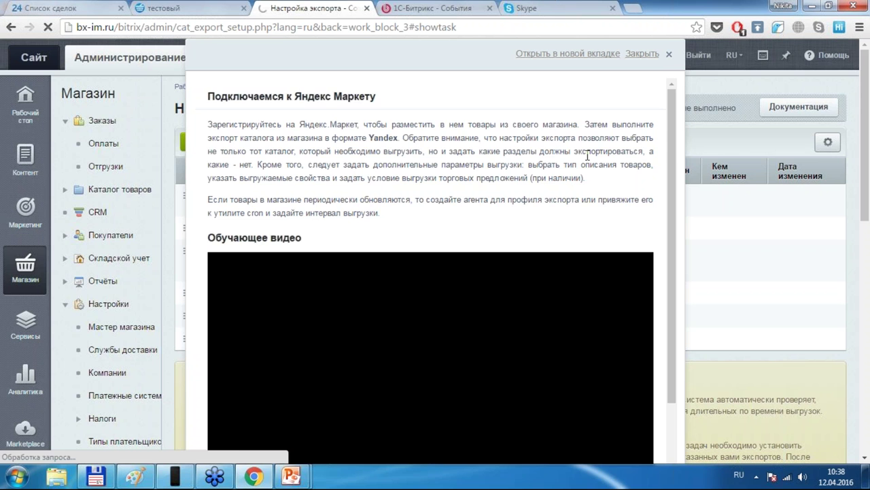
{"action": "scroll", "coordinate": [583, 170], "scroll_direction": "down", "scroll_amount": 2}
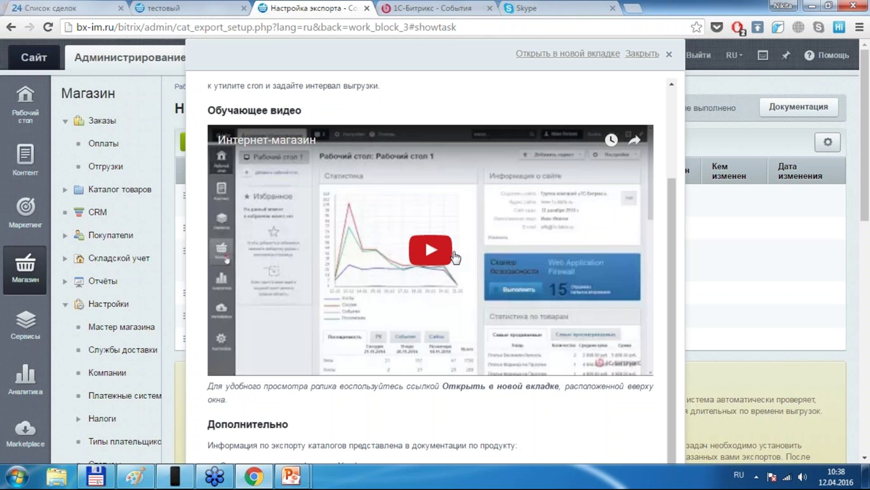
{"action": "scroll", "coordinate": [440, 257], "scroll_direction": "up", "scroll_amount": 2}
{"action": "left_click", "coordinate": [650, 55]}
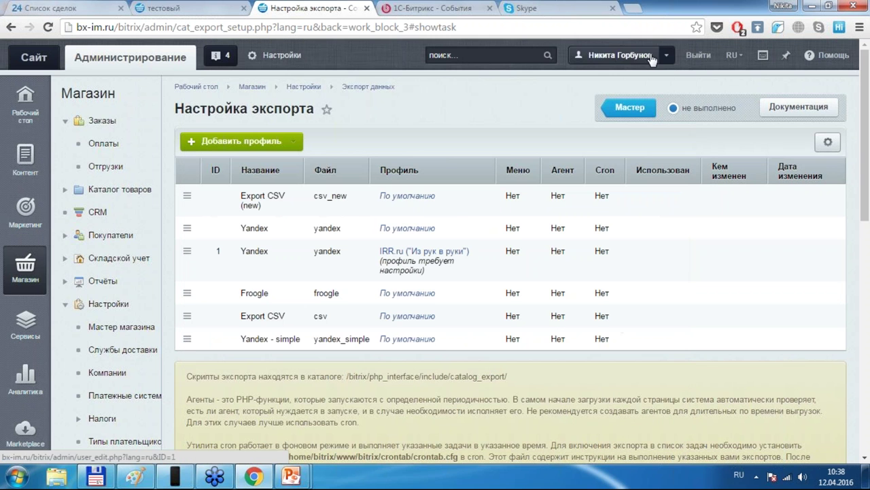
Return to the store wizard, reopen the «Подключаемся к Яндекс Маркету» task and mark it as completed
{"action": "left_click", "coordinate": [12, 28]}
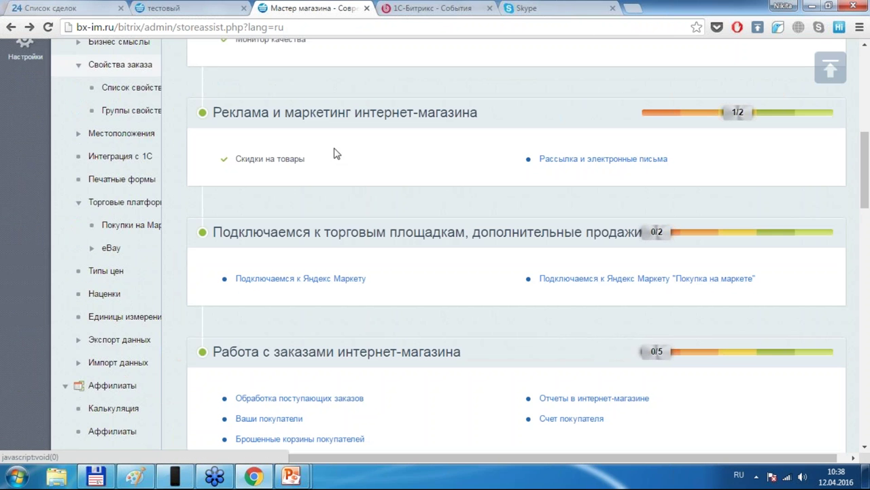
{"action": "left_click", "coordinate": [359, 279]}
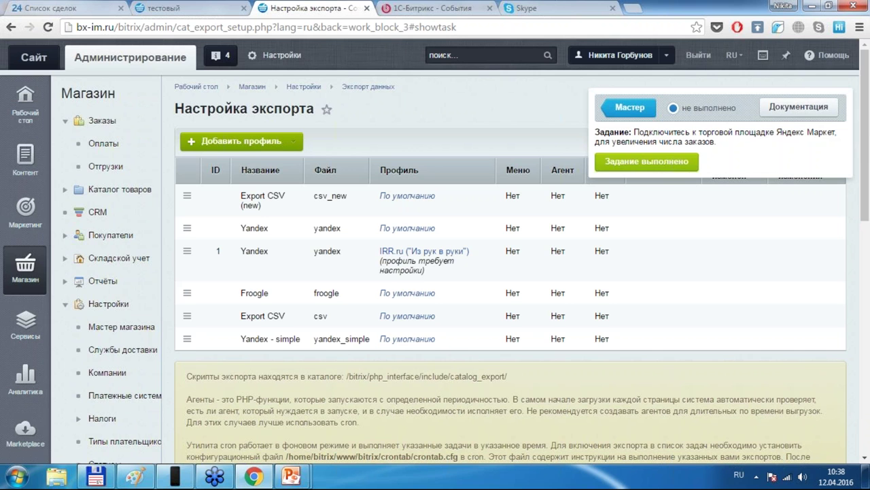
{"action": "left_click", "coordinate": [642, 161]}
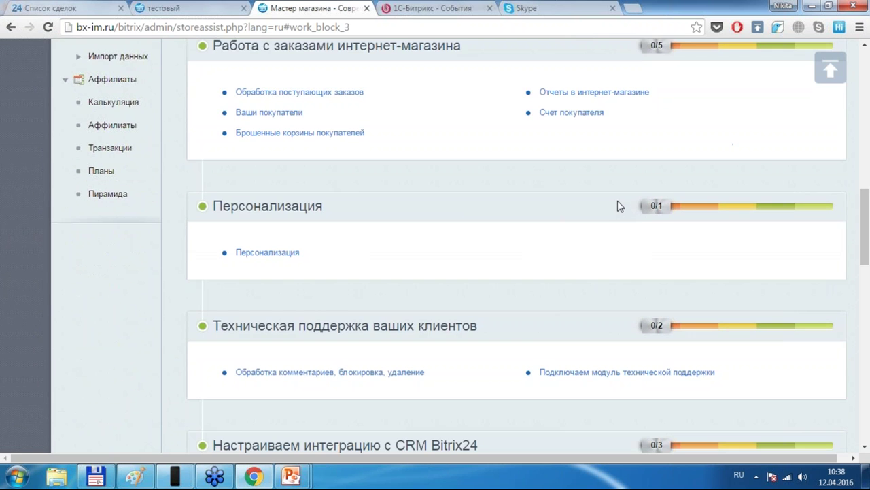
Open the wizard task for connecting to Yandex Market "Покупка на маркете" and look through its documentation
{"action": "scroll", "coordinate": [618, 204], "scroll_direction": "up", "scroll_amount": 4}
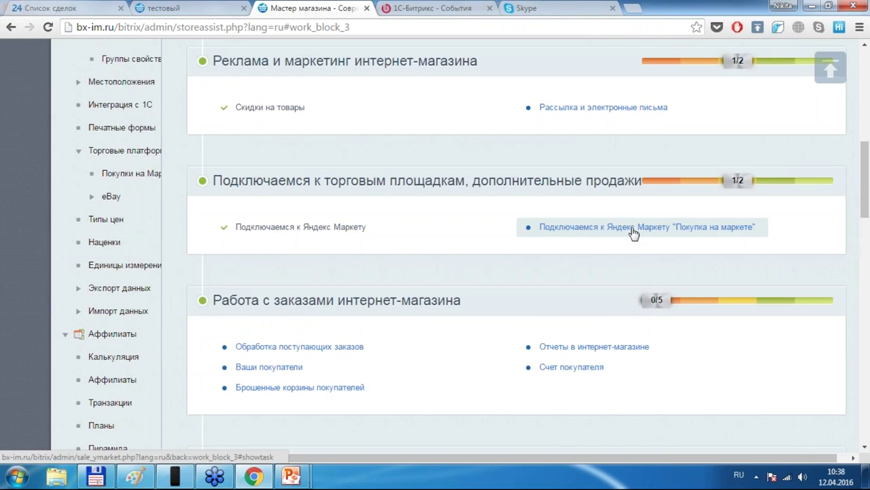
{"action": "left_click", "coordinate": [635, 231]}
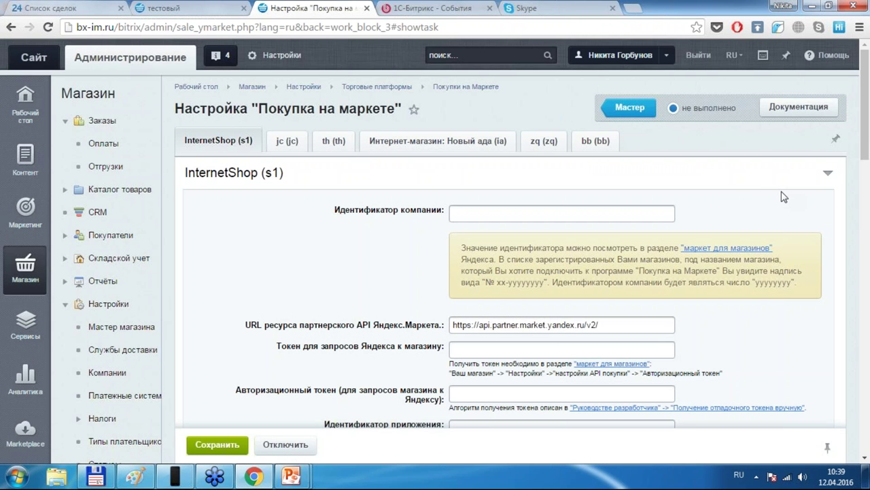
{"action": "left_click", "coordinate": [798, 107]}
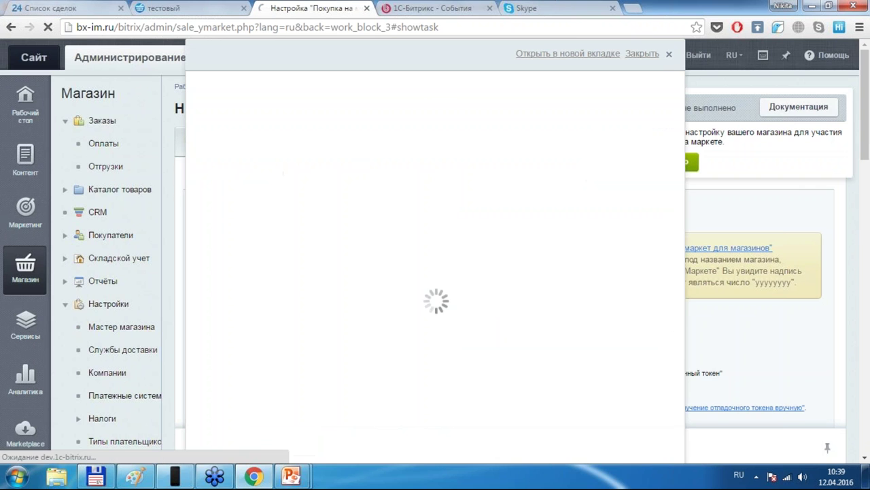
{"action": "scroll", "coordinate": [431, 272], "scroll_direction": "down", "scroll_amount": 2}
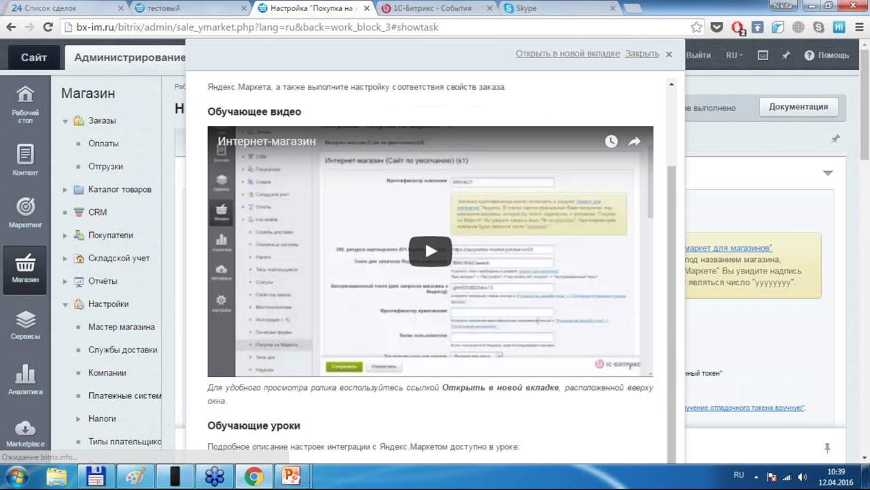
{"action": "left_click", "coordinate": [669, 53]}
Mark the "Покупка на маркете" setup task as completed and return to the store wizard
{"action": "mouse_move", "coordinate": [646, 119]}
{"action": "left_click", "coordinate": [636, 164]}
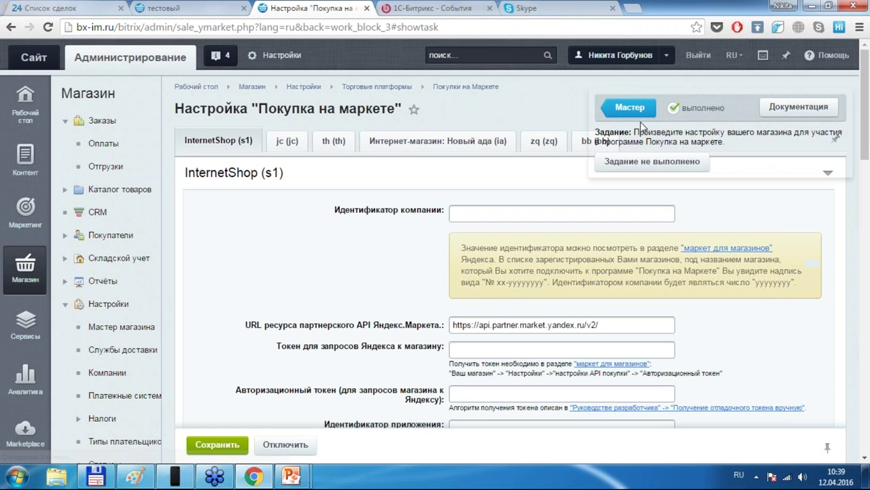
{"action": "left_click", "coordinate": [637, 113]}
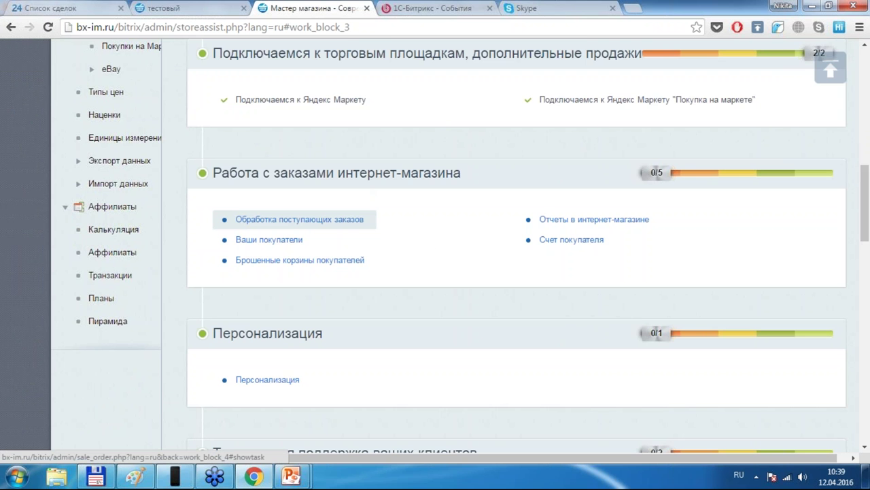
Open the "Обработка поступающих заказов" wizard task and look over the orders page with its filter and list
{"action": "left_click", "coordinate": [310, 221]}
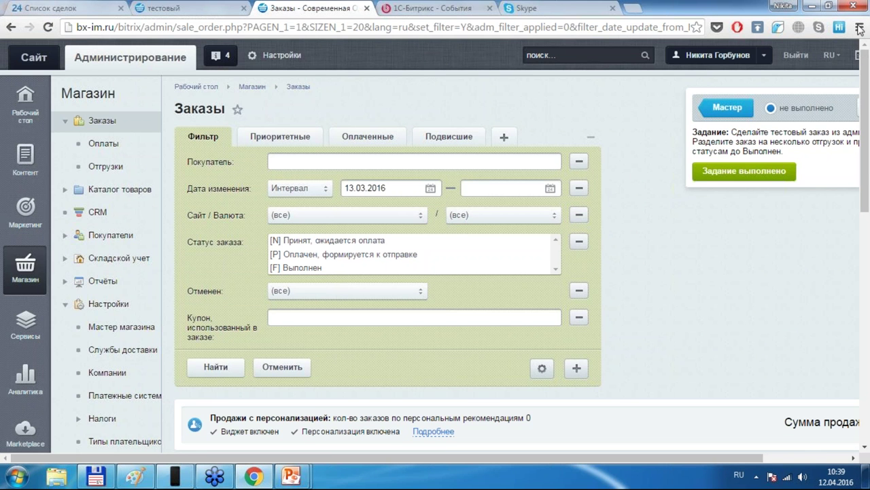
{"action": "key", "text": "alt+shift"}
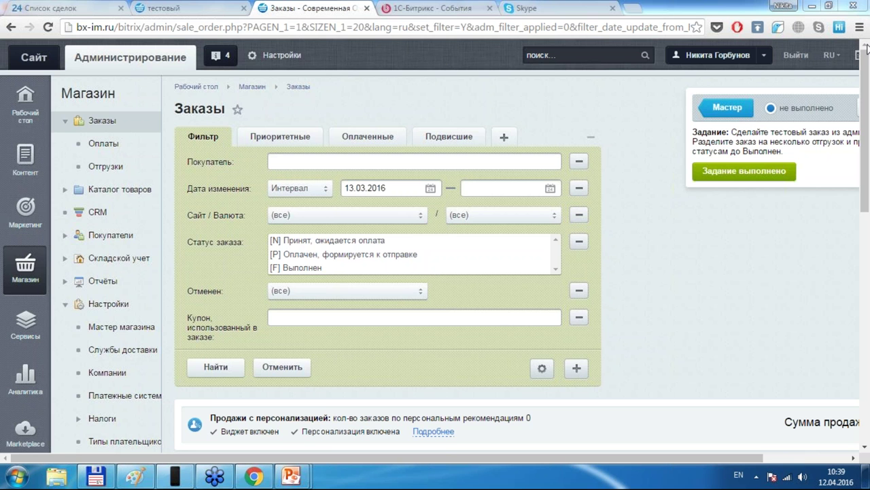
{"action": "left_click", "coordinate": [710, 214]}
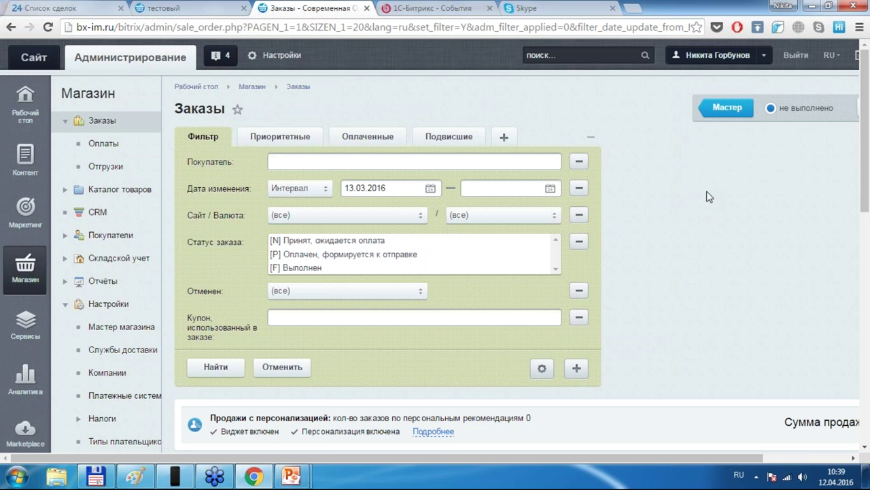
{"action": "scroll", "coordinate": [707, 189], "scroll_direction": "down", "scroll_amount": 1}
{"action": "scroll", "coordinate": [707, 189], "scroll_direction": "down", "scroll_amount": 2}
{"action": "scroll", "coordinate": [705, 189], "scroll_direction": "up", "scroll_amount": 3}
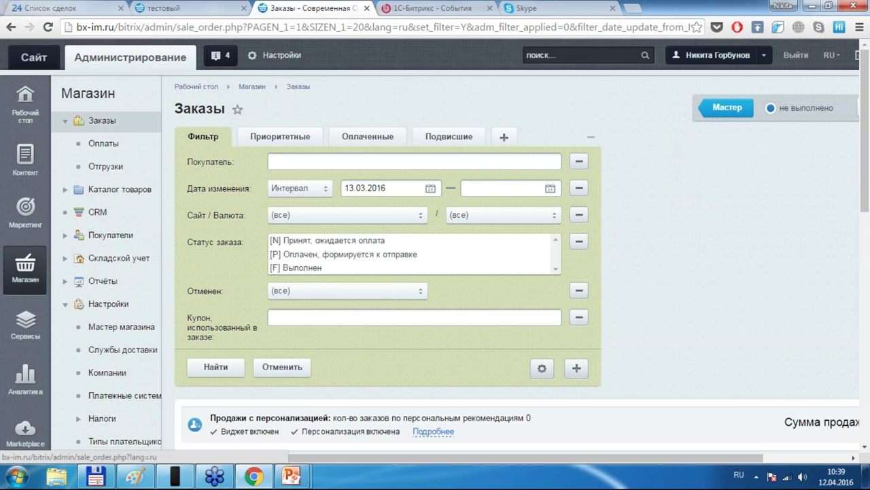
{"action": "scroll", "coordinate": [474, 170], "scroll_direction": "down", "scroll_amount": 6}
{"action": "scroll", "coordinate": [597, 223], "scroll_direction": "up", "scroll_amount": 8}
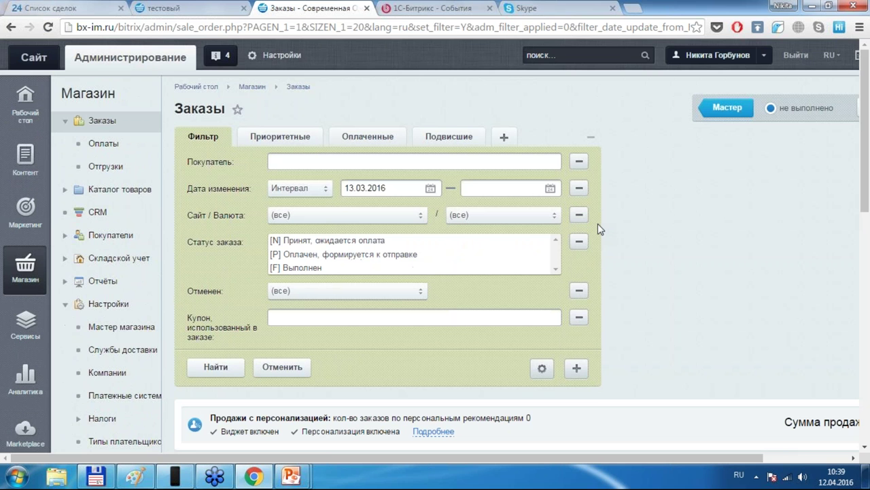
View which additional fields can be added to the orders filter, without adding any
{"action": "left_click", "coordinate": [577, 368]}
{"action": "scroll", "coordinate": [648, 225], "scroll_direction": "down", "scroll_amount": 1}
{"action": "scroll", "coordinate": [636, 238], "scroll_direction": "down", "scroll_amount": 1}
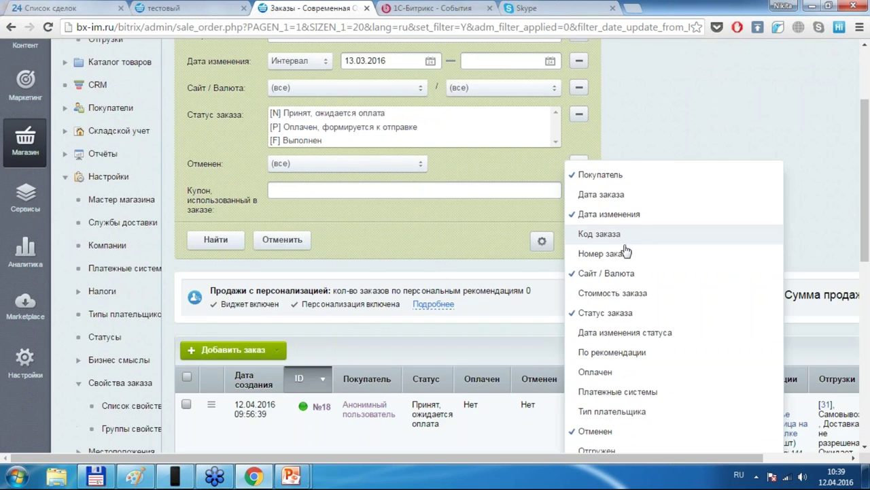
{"action": "left_click", "coordinate": [493, 249]}
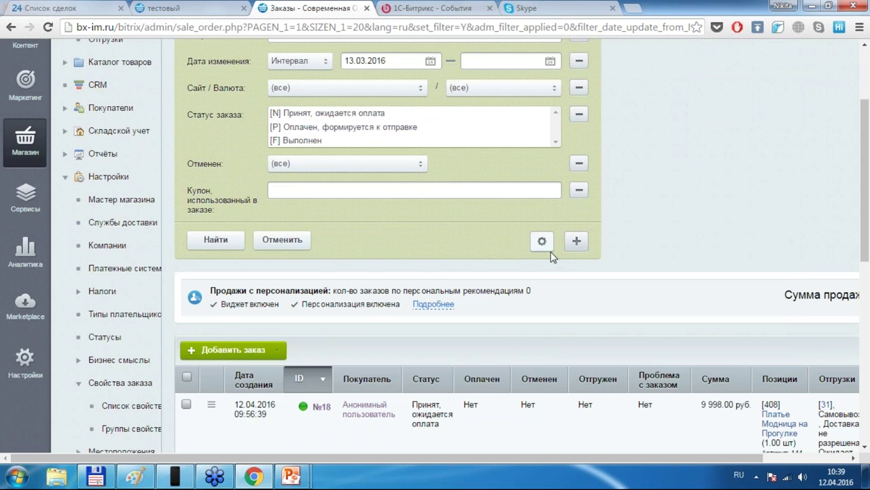
{"action": "scroll", "coordinate": [524, 265], "scroll_direction": "up", "scroll_amount": 2}
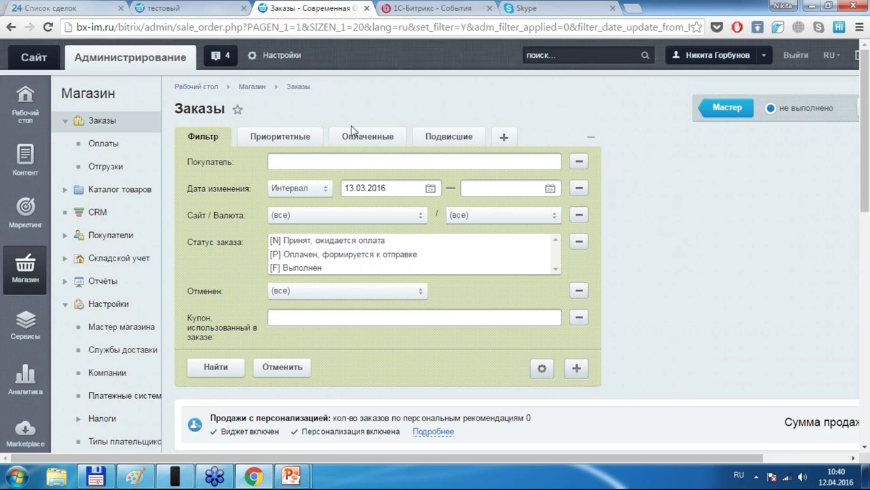
Run the "Приоритетные" order filter with cost from 10000 and status "[N] Принят, ожидается оплата", and check the list
{"action": "left_click", "coordinate": [311, 137]}
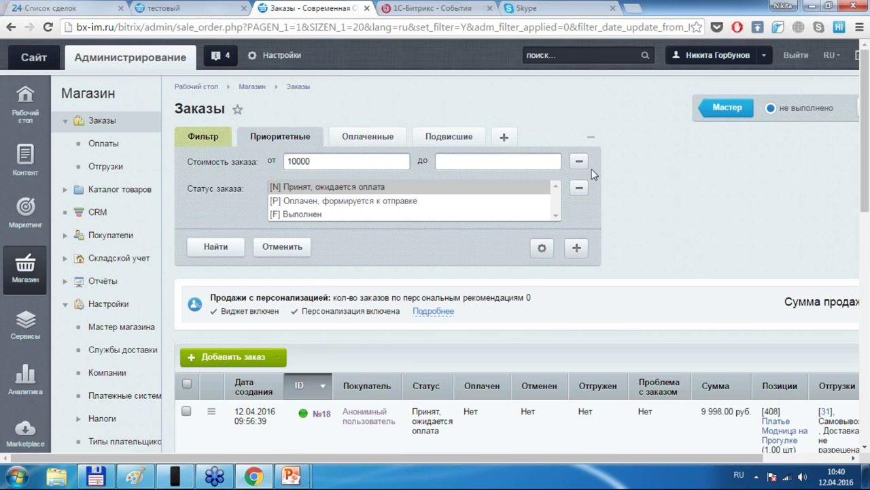
{"action": "left_click", "coordinate": [295, 162]}
{"action": "type", "text": "0"}
{"action": "key", "text": "BackSpace"}
{"action": "left_click", "coordinate": [208, 248]}
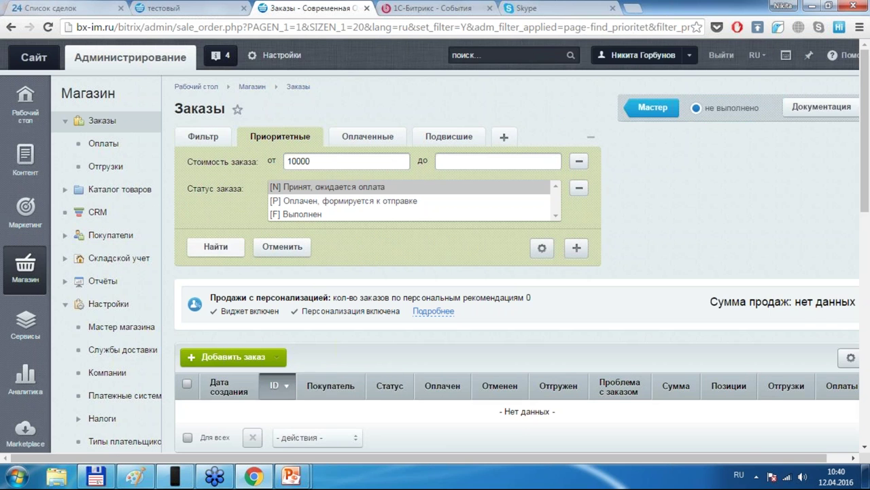
{"action": "scroll", "coordinate": [528, 247], "scroll_direction": "down", "scroll_amount": 2}
{"action": "scroll", "coordinate": [529, 246], "scroll_direction": "up", "scroll_amount": 1}
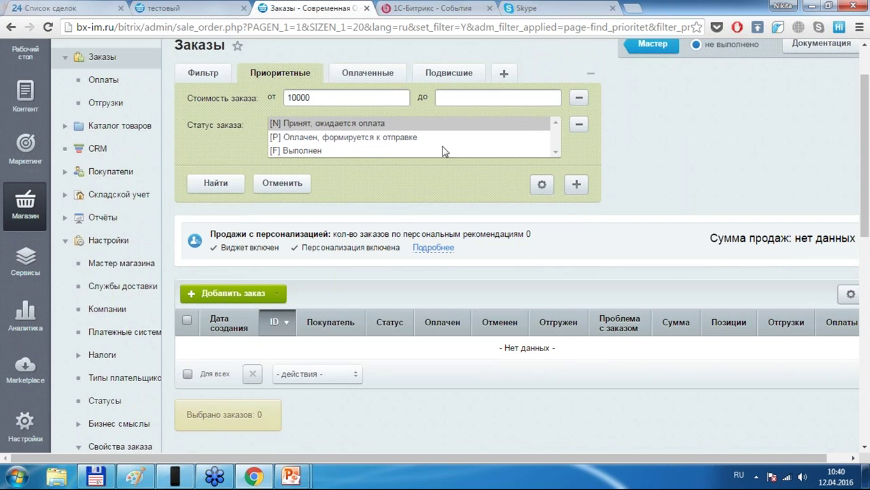
Apply the "Оплаченные" filter with Оплачен set to Да and Отменен set to Нет, and review the orders
{"action": "left_click", "coordinate": [367, 73]}
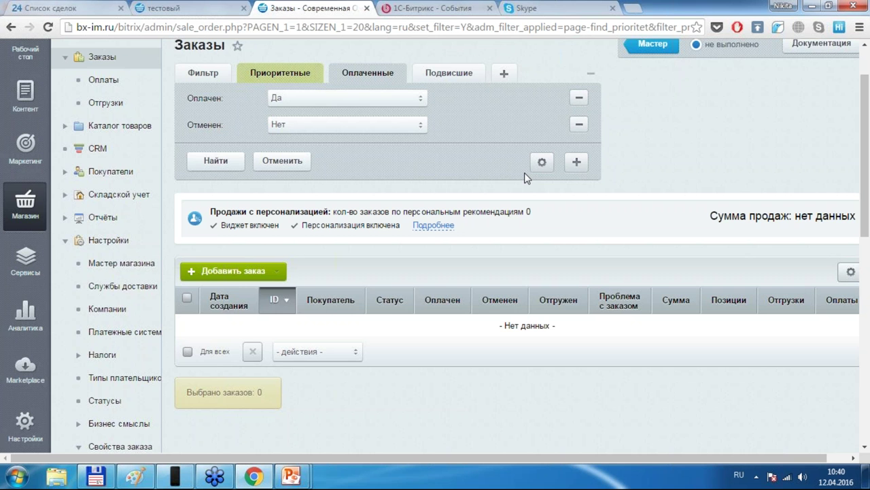
{"action": "left_click", "coordinate": [221, 161]}
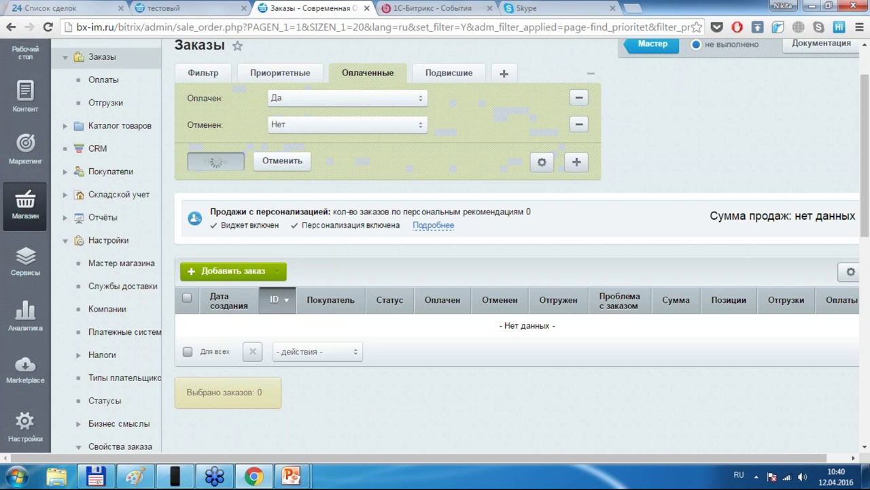
{"action": "scroll", "coordinate": [722, 252], "scroll_direction": "down", "scroll_amount": 10}
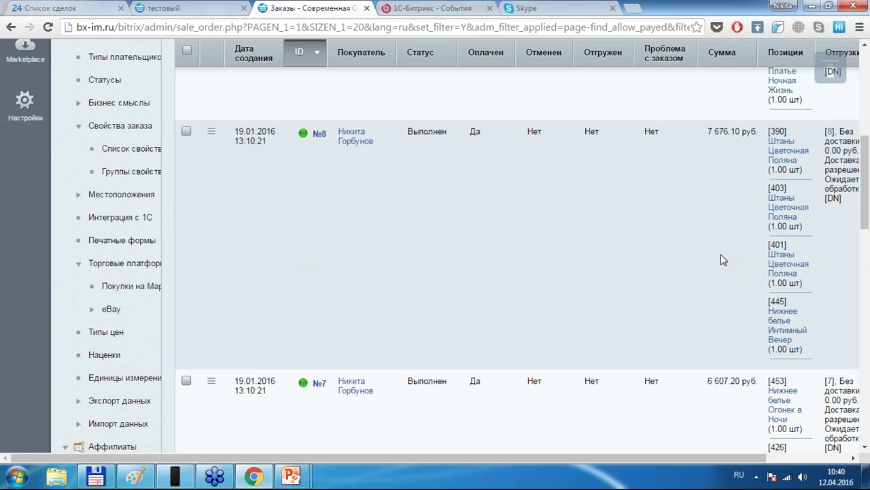
{"action": "scroll", "coordinate": [710, 251], "scroll_direction": "up", "scroll_amount": 10}
{"action": "scroll", "coordinate": [657, 213], "scroll_direction": "down", "scroll_amount": 3}
{"action": "scroll", "coordinate": [632, 217], "scroll_direction": "up", "scroll_amount": 3}
Examine the criteria of the "Подвисшие" order filter without running it
{"action": "left_click", "coordinate": [448, 136]}
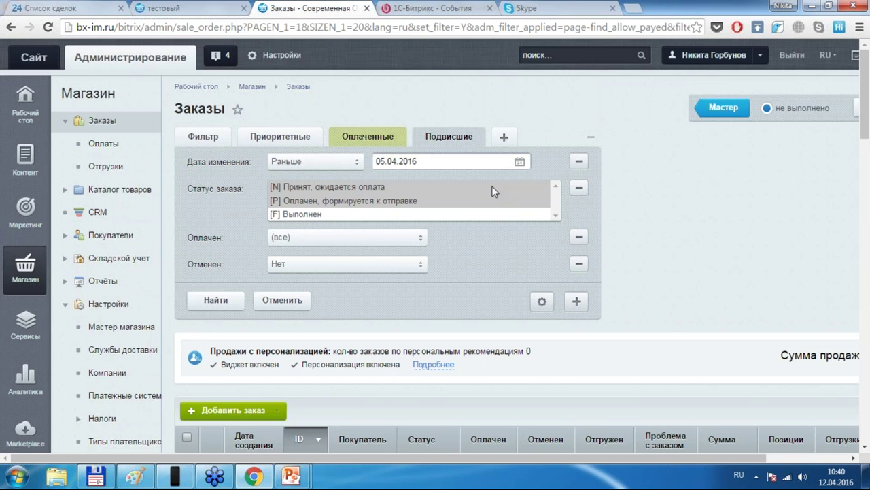
{"action": "left_click", "coordinate": [450, 158]}
{"action": "scroll", "coordinate": [629, 189], "scroll_direction": "down", "scroll_amount": 1}
{"action": "scroll", "coordinate": [628, 196], "scroll_direction": "down", "scroll_amount": 1}
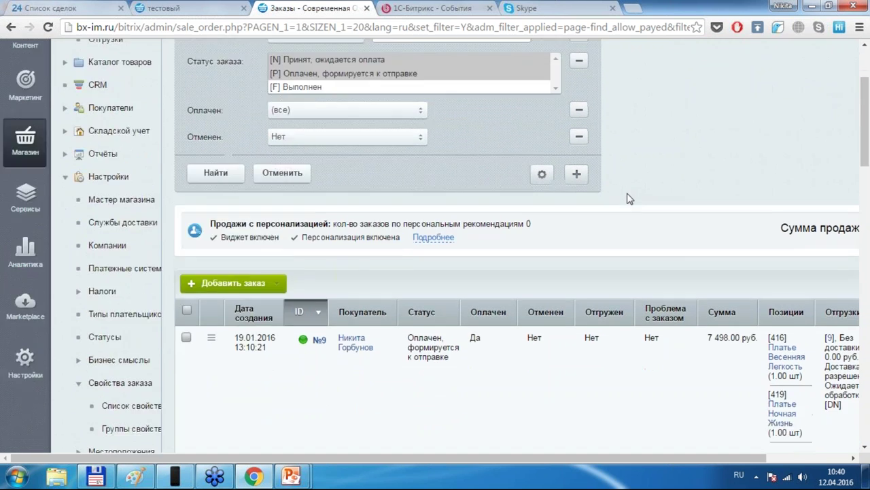
{"action": "scroll", "coordinate": [666, 228], "scroll_direction": "up", "scroll_amount": 2}
Add the "Дата заказа", "Код заказа" and "Номер заказа" fields to the main orders filter
{"action": "left_click", "coordinate": [204, 136]}
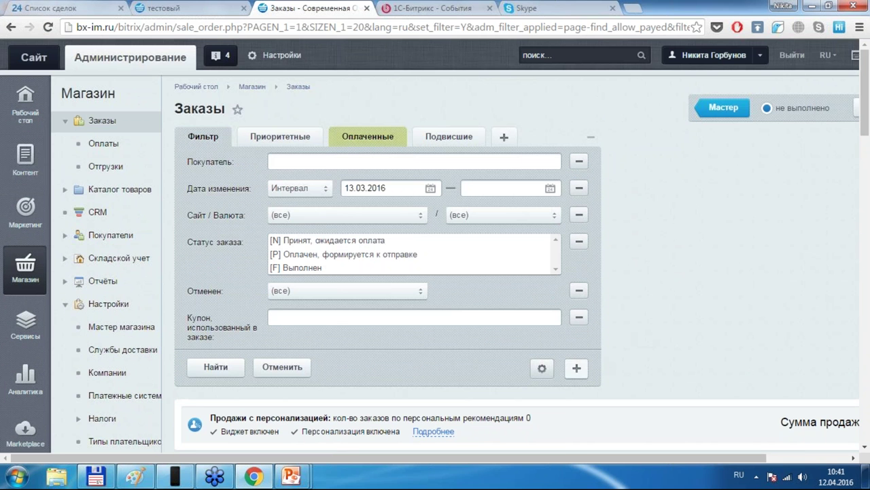
{"action": "left_click", "coordinate": [576, 368]}
{"action": "scroll", "coordinate": [599, 310], "scroll_direction": "down", "scroll_amount": 3}
{"action": "left_click", "coordinate": [602, 228]}
{"action": "left_click", "coordinate": [596, 269]}
{"action": "left_click", "coordinate": [599, 283]}
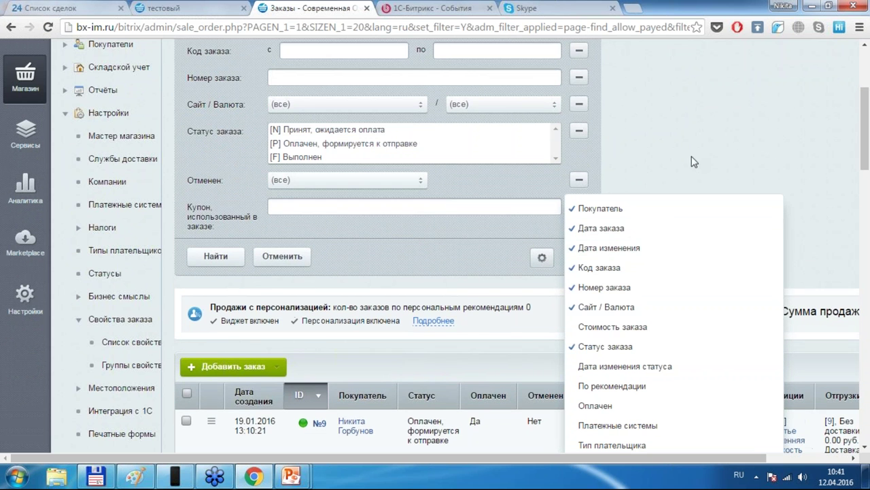
{"action": "left_click", "coordinate": [691, 162]}
{"action": "scroll", "coordinate": [684, 188], "scroll_direction": "up", "scroll_amount": 3}
{"action": "scroll", "coordinate": [687, 188], "scroll_direction": "down", "scroll_amount": 1}
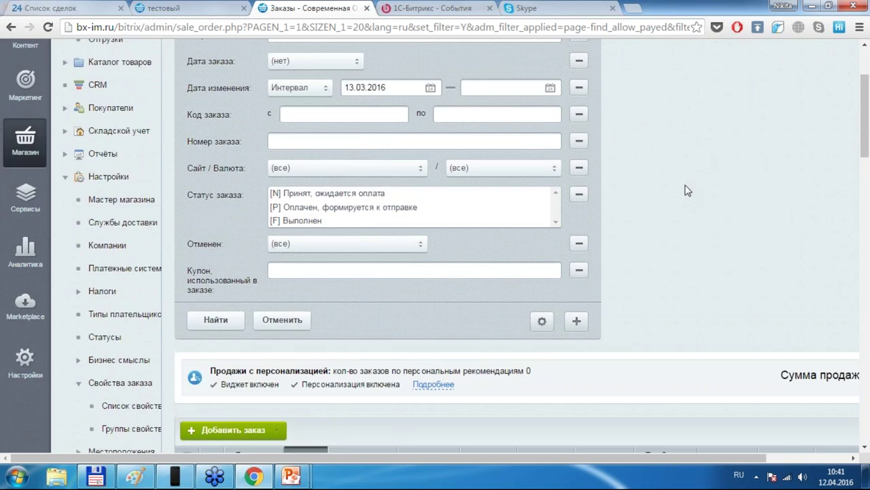
{"action": "scroll", "coordinate": [692, 188], "scroll_direction": "up", "scroll_amount": 1}
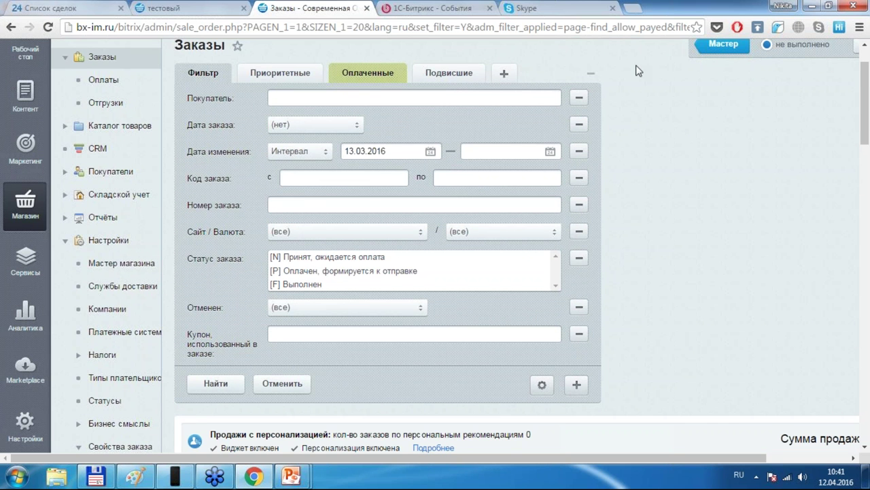
Remove every field from the main orders filter except "Номер заказа"
{"action": "left_click", "coordinate": [580, 97]}
{"action": "left_click", "coordinate": [579, 99]}
{"action": "left_click", "coordinate": [580, 99]}
{"action": "left_click", "coordinate": [580, 99]}
{"action": "left_click", "coordinate": [579, 129]}
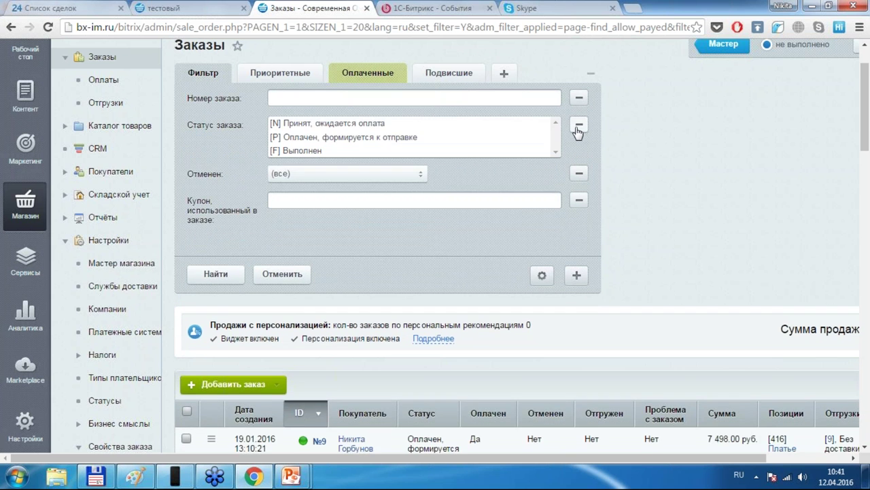
{"action": "left_click", "coordinate": [579, 130]}
{"action": "left_click", "coordinate": [579, 129]}
{"action": "left_click", "coordinate": [579, 129]}
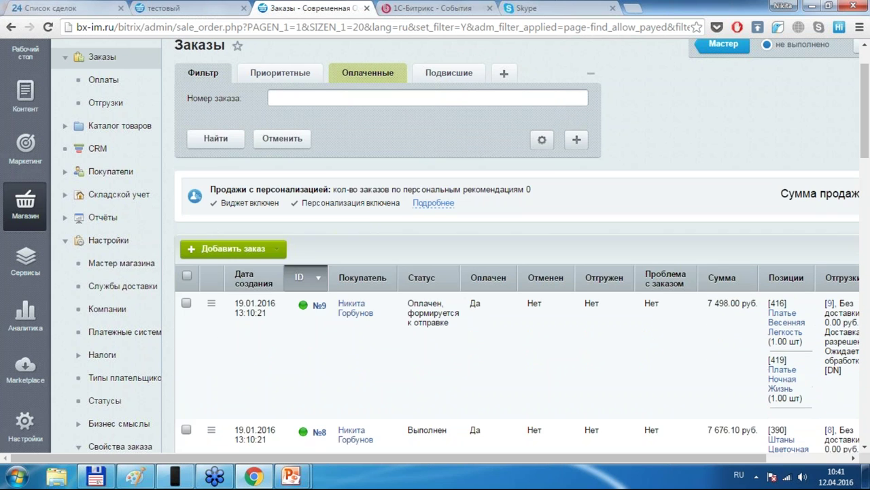
Save the reduced filter as a new filter named "easy"
{"action": "left_click", "coordinate": [542, 124]}
{"action": "left_click", "coordinate": [556, 153]}
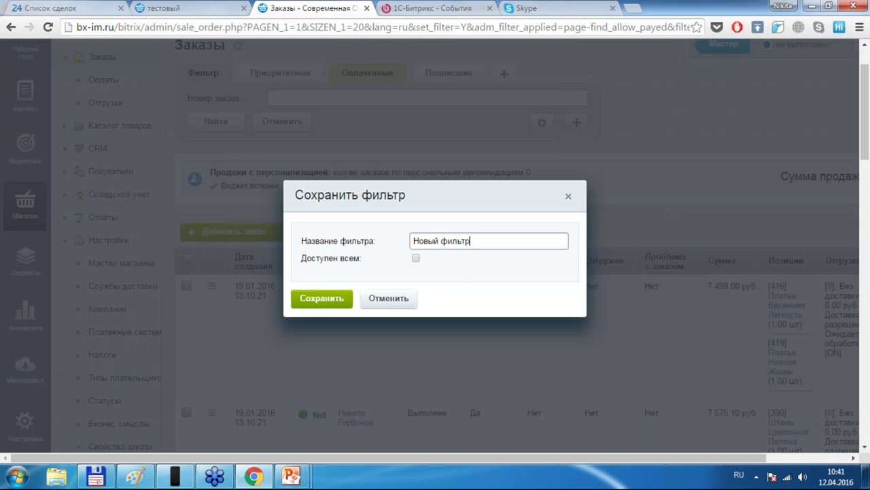
{"action": "left_click_drag", "start_coordinate": [477, 240], "coordinate": [447, 224]}
{"action": "type", "text": "easy"}
{"action": "left_click", "coordinate": [322, 298]}
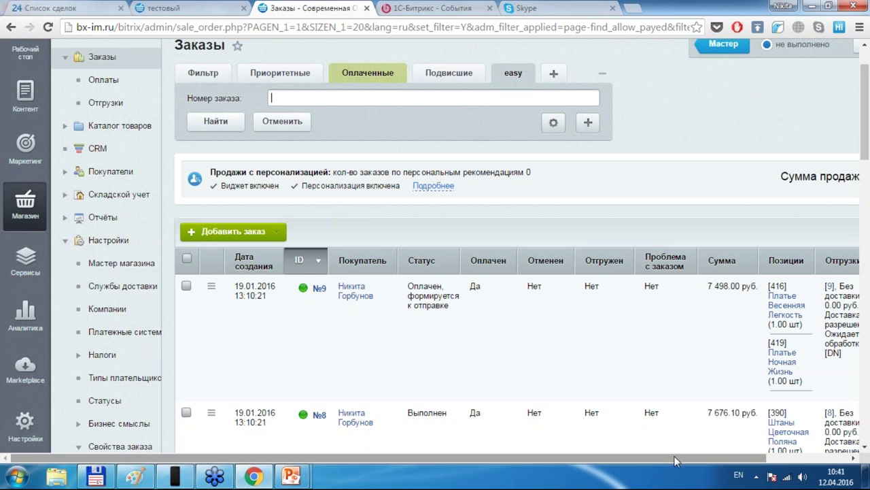
Collapse the administration side menu and look through the widened orders list
{"action": "left_click", "coordinate": [162, 272]}
{"action": "scroll", "coordinate": [285, 197], "scroll_direction": "down", "scroll_amount": 3}
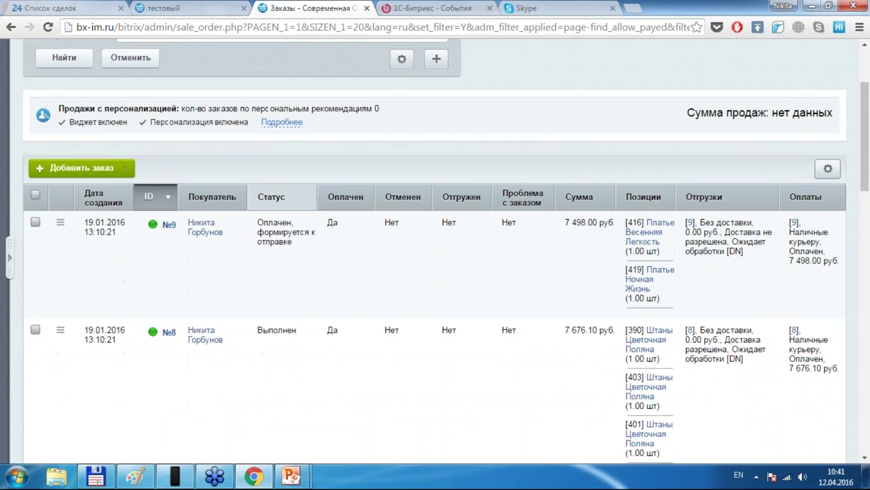
{"action": "scroll", "coordinate": [286, 197], "scroll_direction": "down", "scroll_amount": 4}
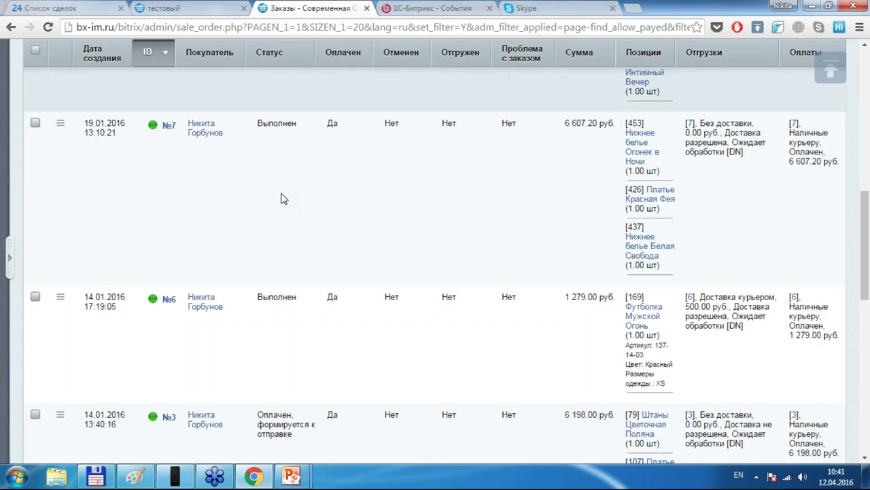
{"action": "scroll", "coordinate": [725, 179], "scroll_direction": "up", "scroll_amount": 8}
Open the orders list settings and look through the columns available for the table
{"action": "scroll", "coordinate": [672, 206], "scroll_direction": "down", "scroll_amount": 2}
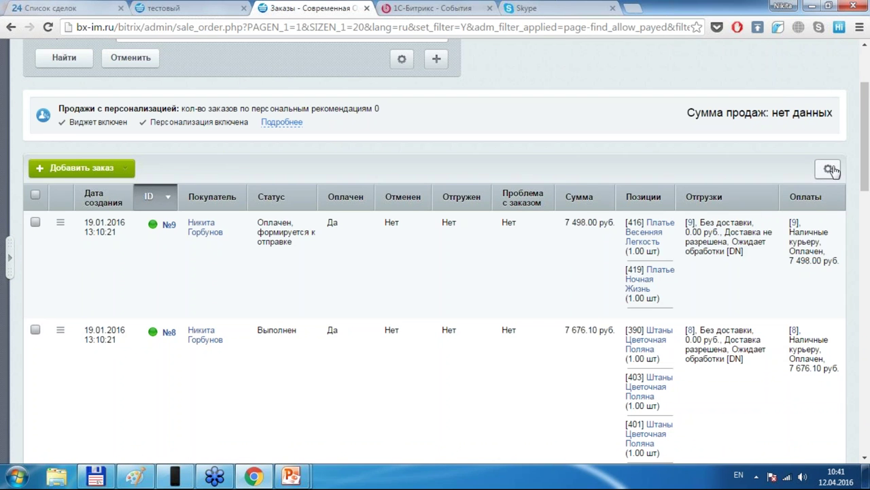
{"action": "left_click", "coordinate": [829, 169]}
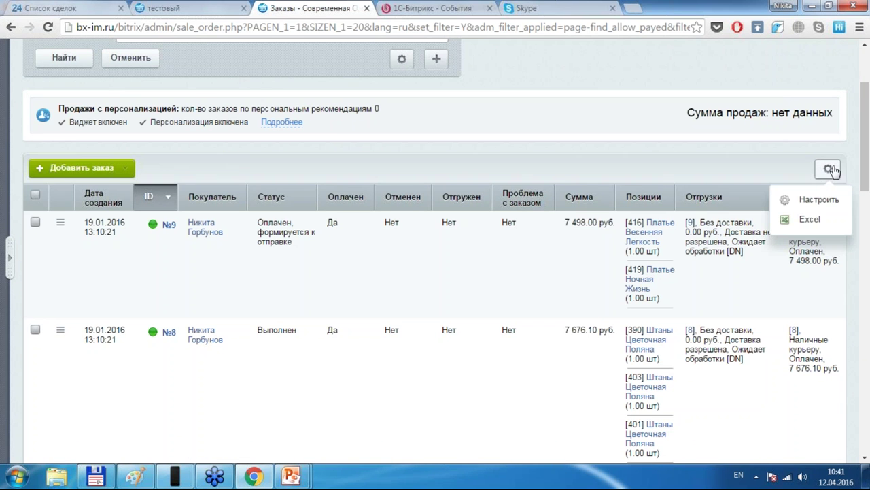
{"action": "left_click", "coordinate": [819, 200]}
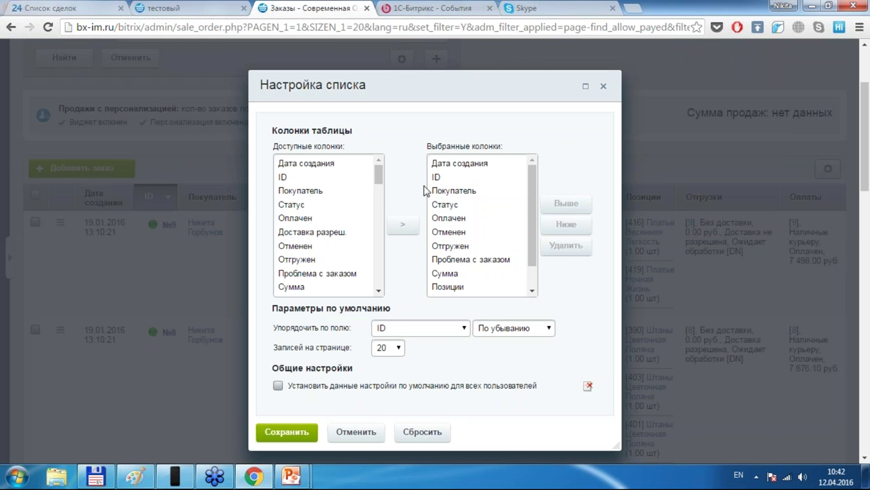
{"action": "left_click_drag", "start_coordinate": [379, 184], "coordinate": [381, 226]}
{"action": "left_click", "coordinate": [340, 218]}
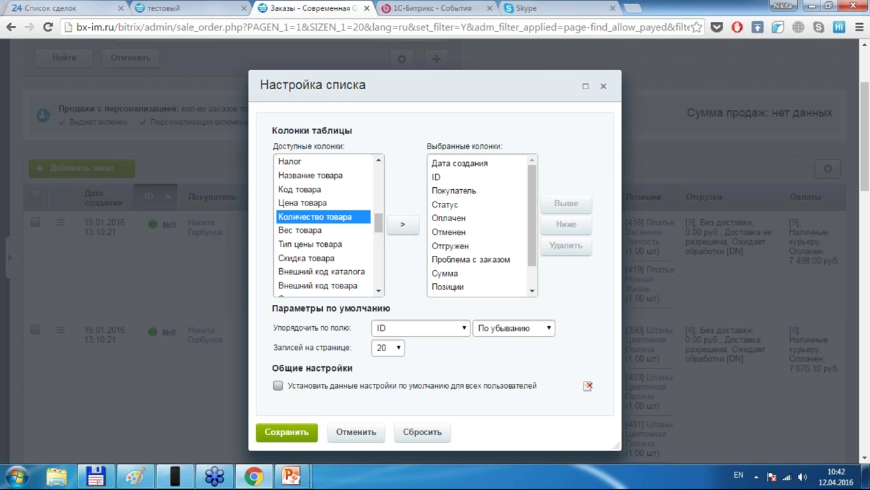
{"action": "left_click", "coordinate": [327, 259]}
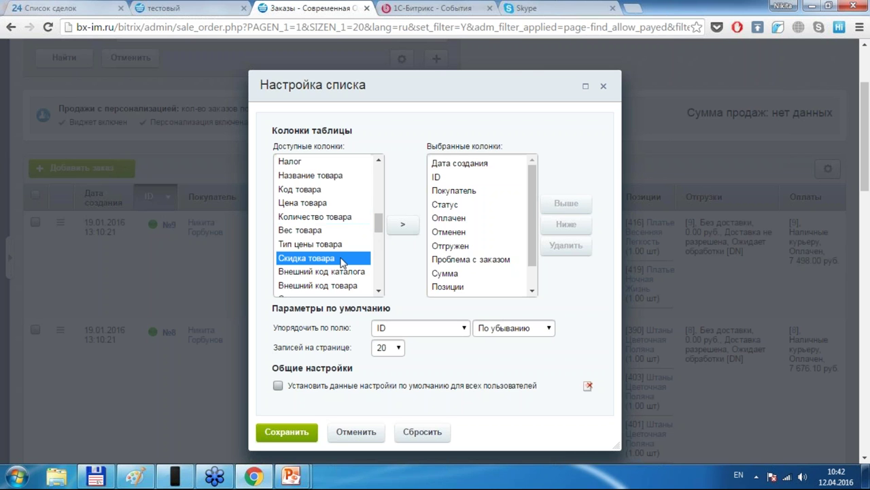
{"action": "left_click_drag", "start_coordinate": [381, 228], "coordinate": [382, 245]}
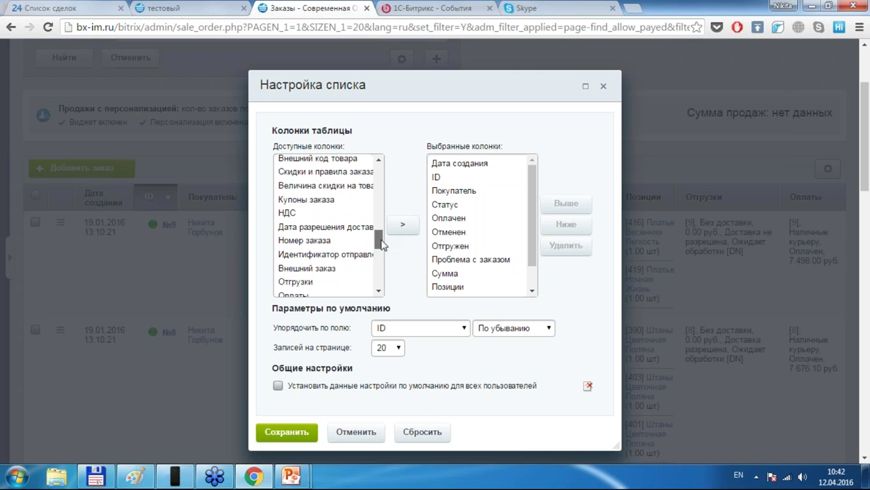
{"action": "left_click", "coordinate": [329, 214]}
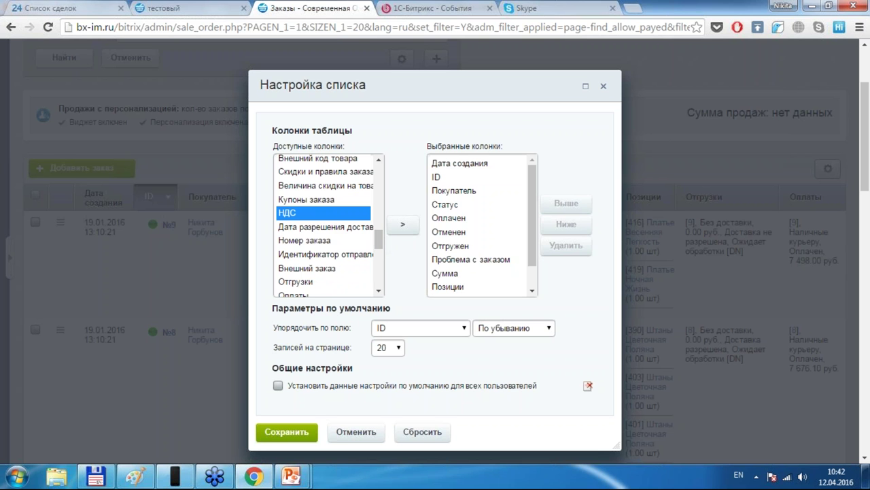
{"action": "left_click", "coordinate": [352, 243]}
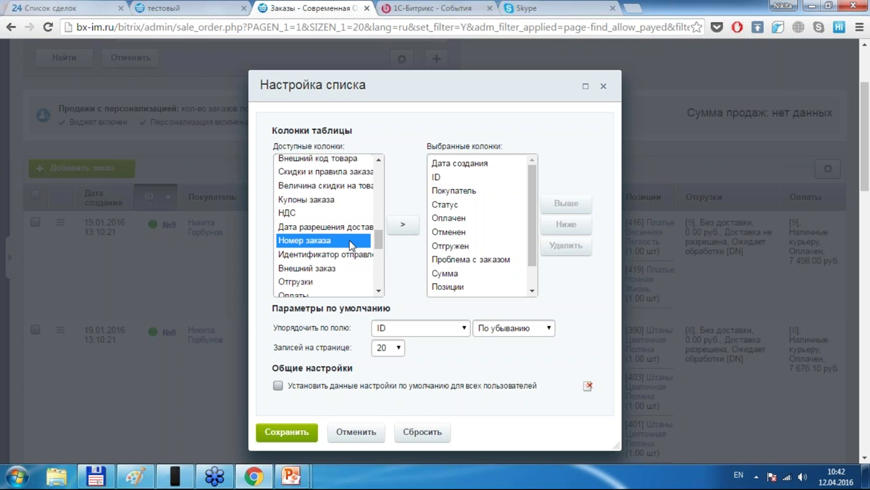
{"action": "left_click_drag", "start_coordinate": [379, 241], "coordinate": [378, 281]}
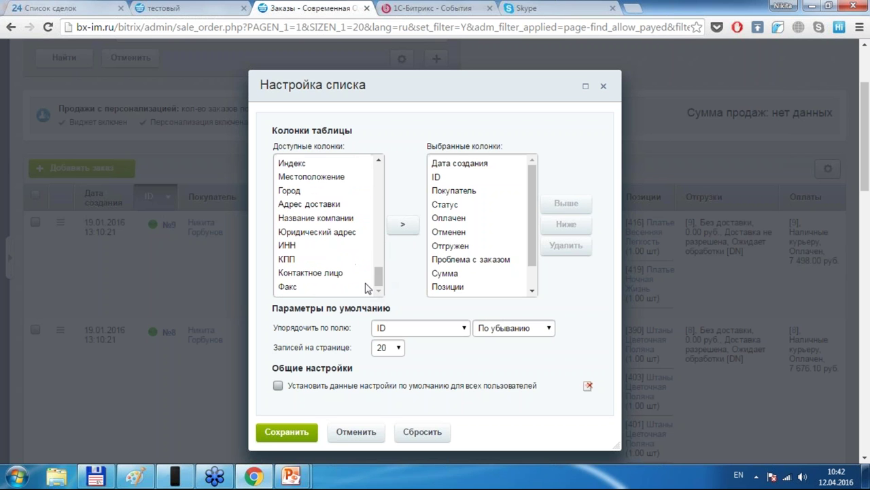
Add the "Город" column to the orders list, save the settings and look over the updated list
{"action": "left_click", "coordinate": [321, 197]}
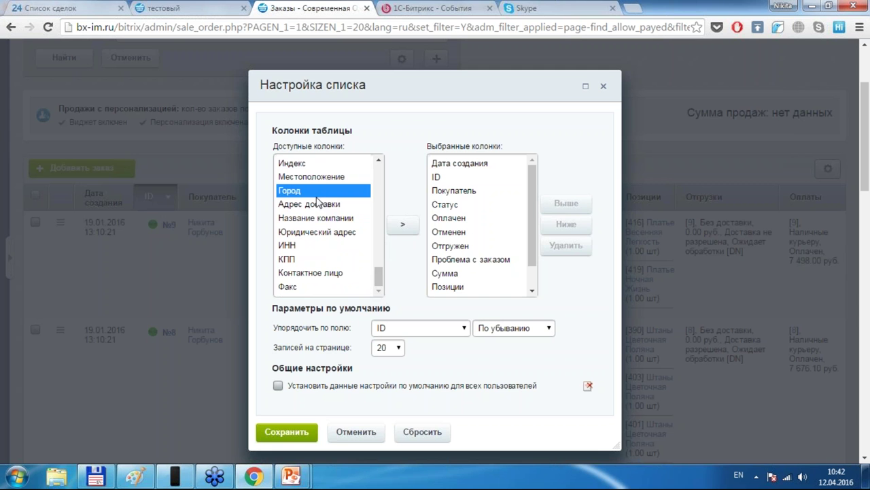
{"action": "left_click", "coordinate": [400, 225]}
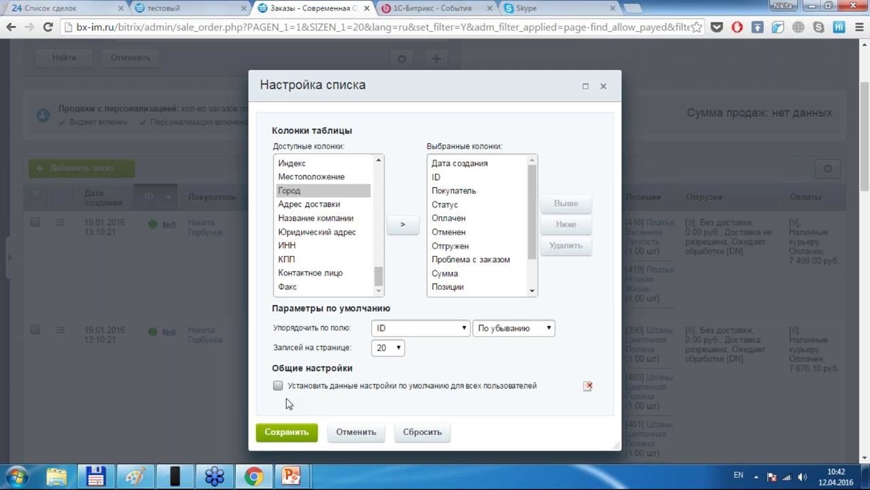
{"action": "left_click", "coordinate": [287, 441]}
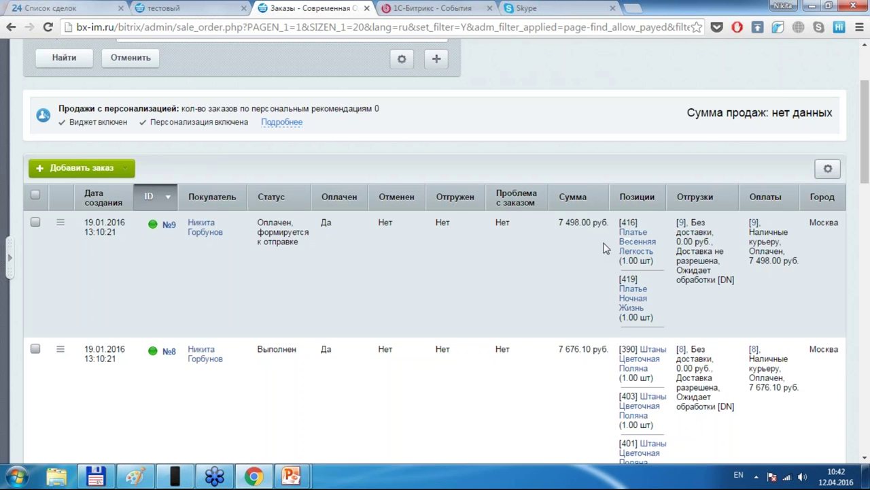
{"action": "scroll", "coordinate": [812, 116], "scroll_direction": "down", "scroll_amount": 15}
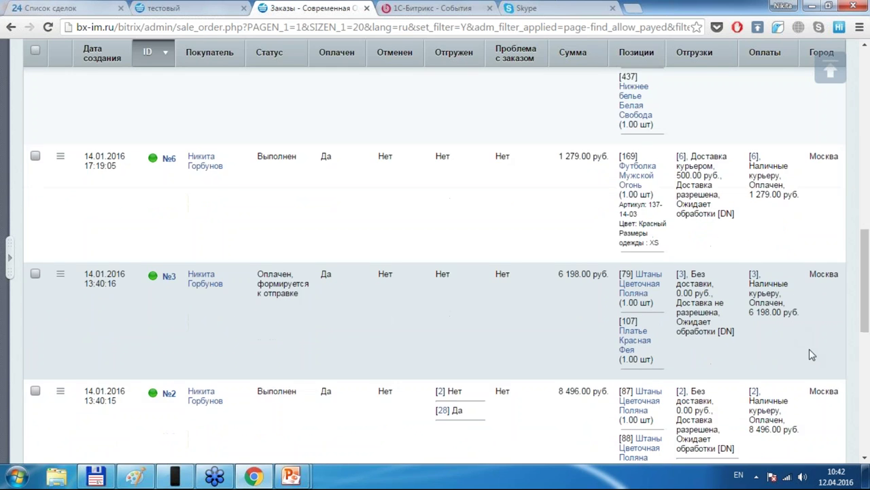
{"action": "scroll", "coordinate": [811, 354], "scroll_direction": "up", "scroll_amount": 15}
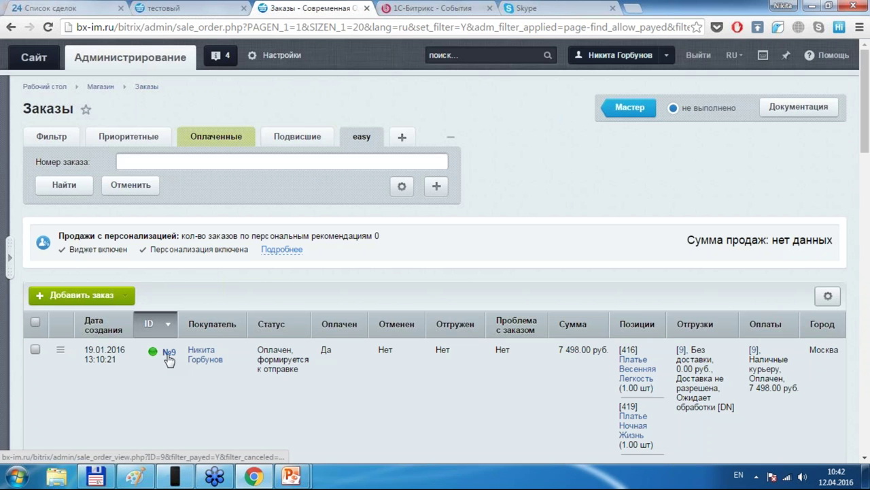
Apply the main orders filter with an empty order number and open the newest order from the list
{"action": "left_click", "coordinate": [51, 137]}
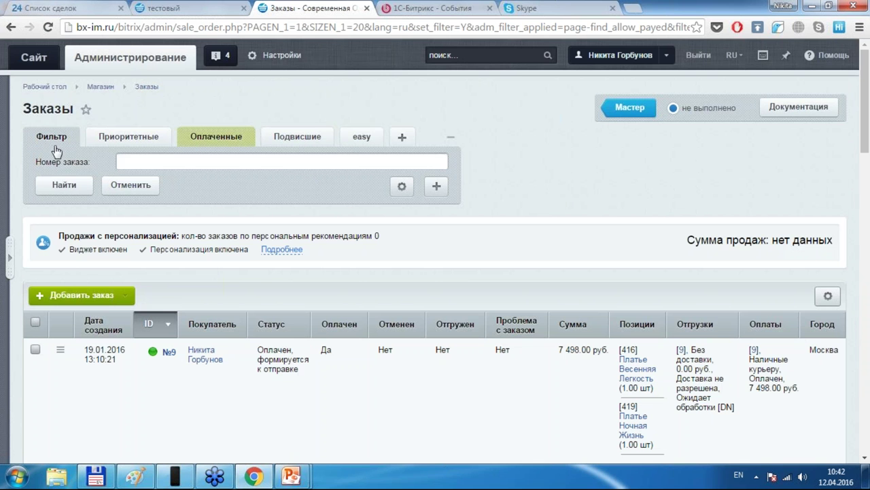
{"action": "left_click", "coordinate": [64, 185]}
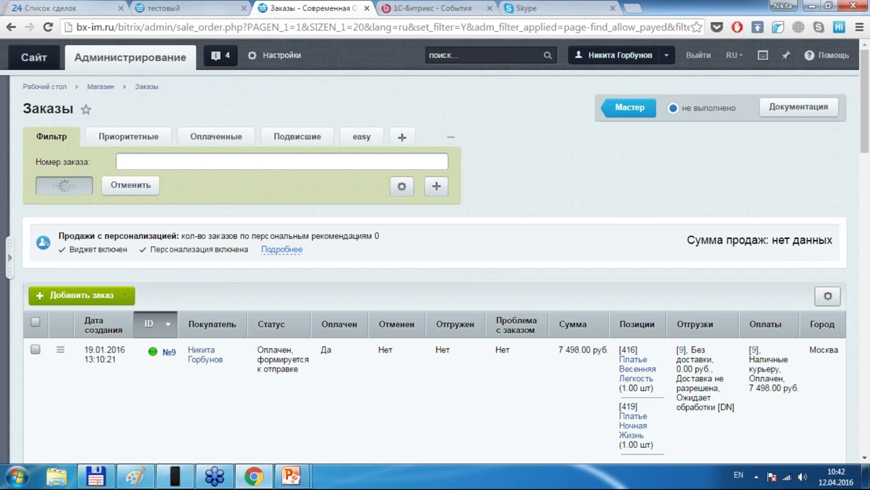
{"action": "scroll", "coordinate": [499, 144], "scroll_direction": "down", "scroll_amount": 2}
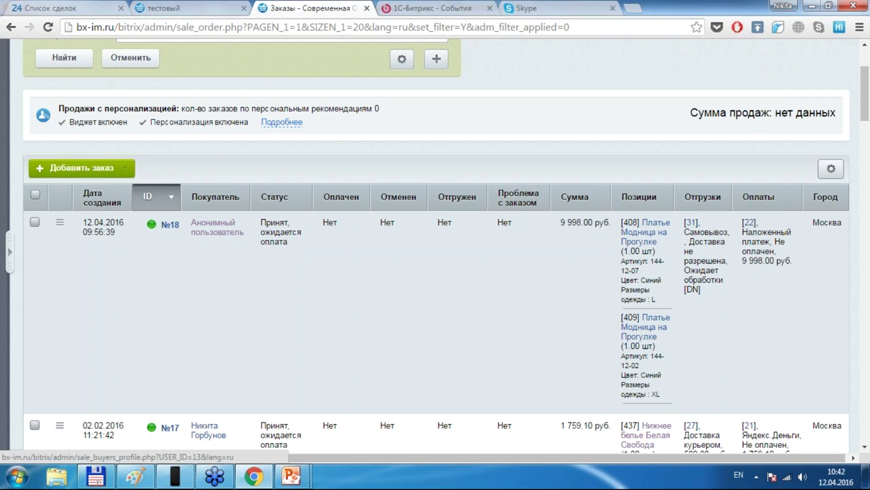
{"action": "left_click", "coordinate": [170, 224]}
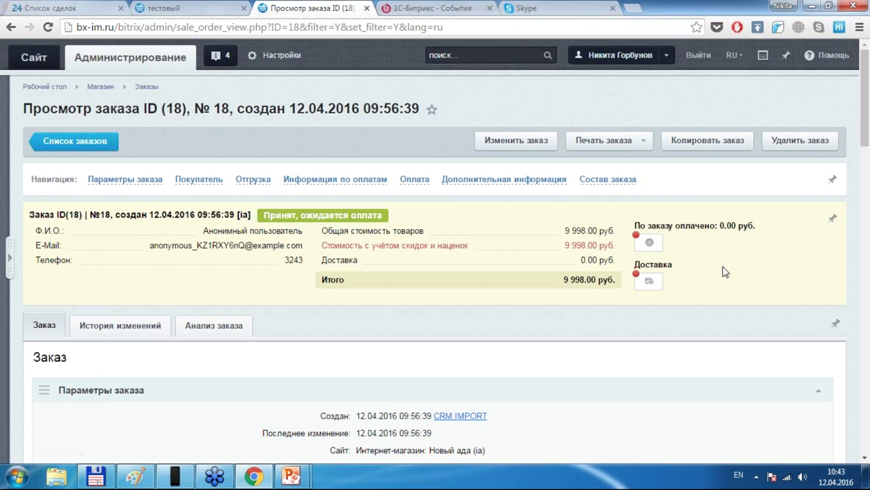
Examine the order page's sections, the documents offered for printing and the section navigation links
{"action": "scroll", "coordinate": [653, 191], "scroll_direction": "down", "scroll_amount": 5}
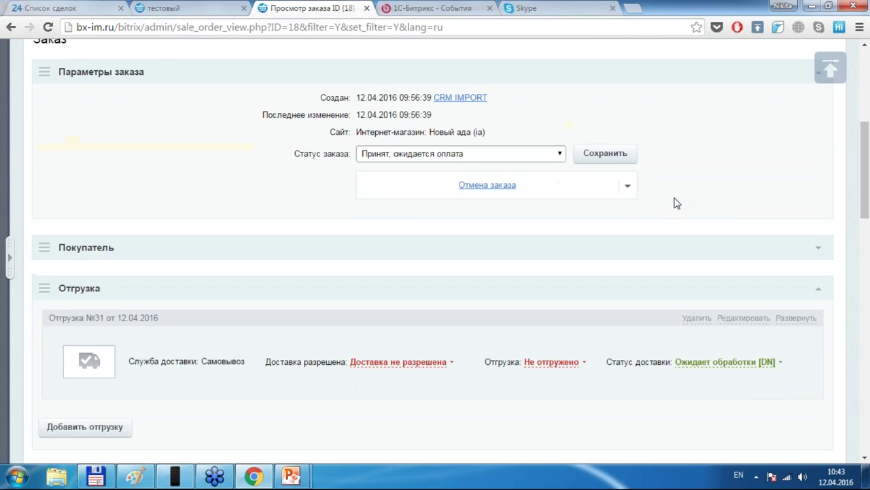
{"action": "scroll", "coordinate": [677, 203], "scroll_direction": "up", "scroll_amount": 5}
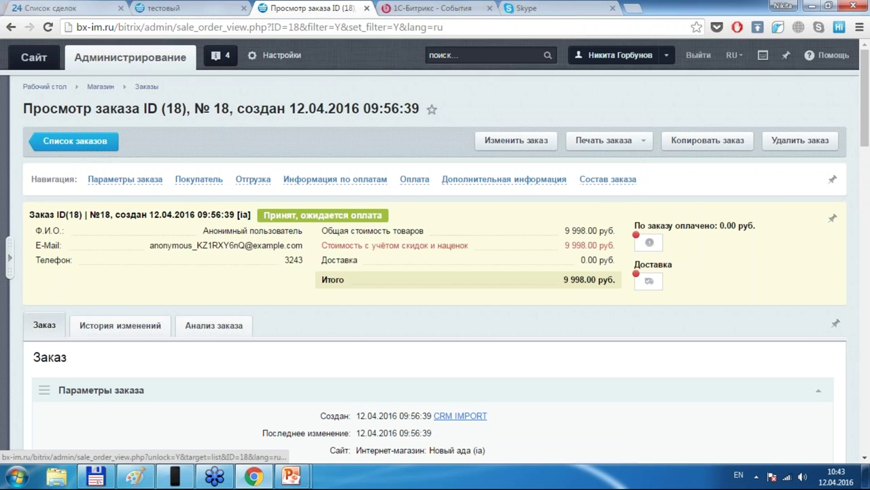
{"action": "left_click", "coordinate": [639, 145]}
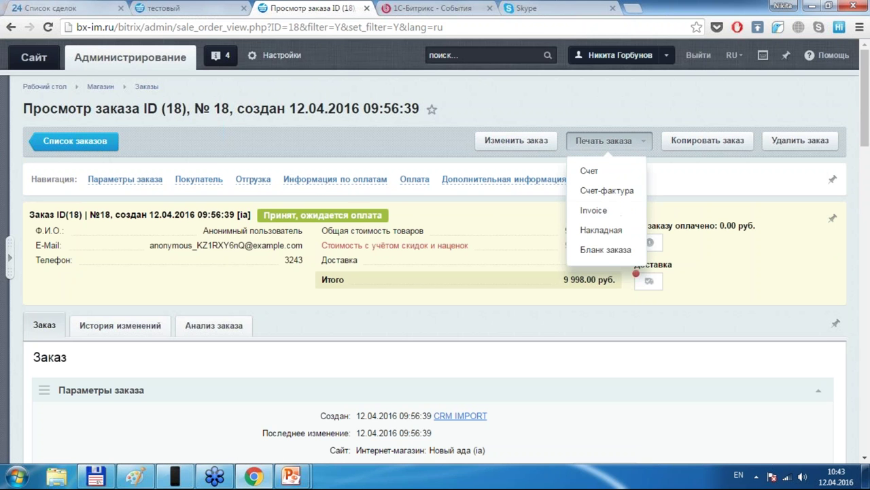
{"action": "left_click", "coordinate": [736, 118]}
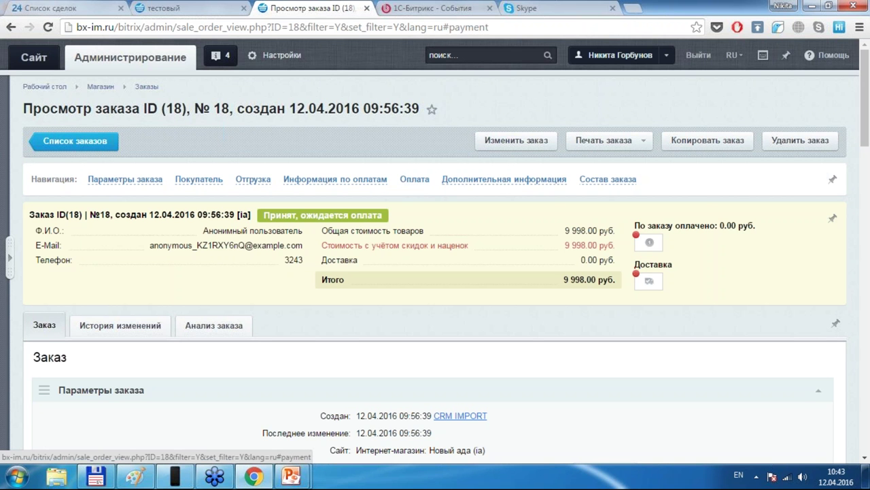
{"action": "left_click", "coordinate": [408, 181]}
{"action": "scroll", "coordinate": [406, 185], "scroll_direction": "up", "scroll_amount": 10}
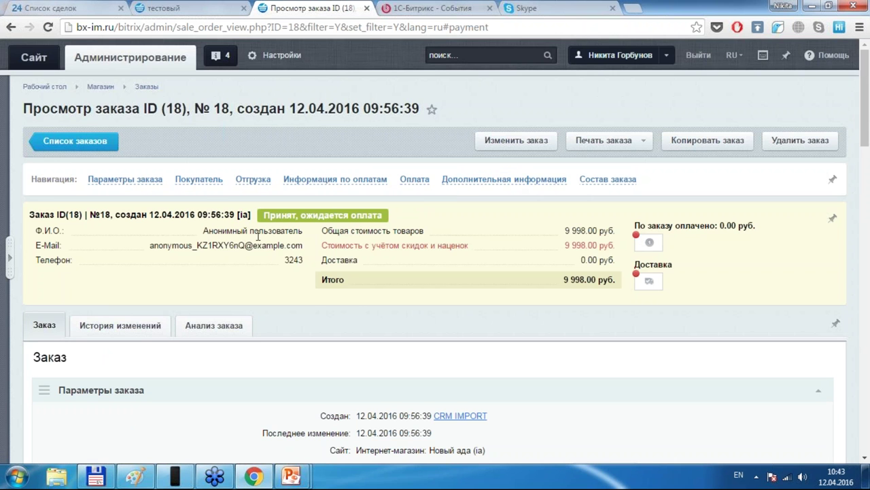
{"action": "scroll", "coordinate": [358, 235], "scroll_direction": "down", "scroll_amount": 4}
{"action": "scroll", "coordinate": [358, 230], "scroll_direction": "up", "scroll_amount": 4}
Pin the yellow order summary panel and check how it behaves across the order page
{"action": "left_click", "coordinate": [833, 222]}
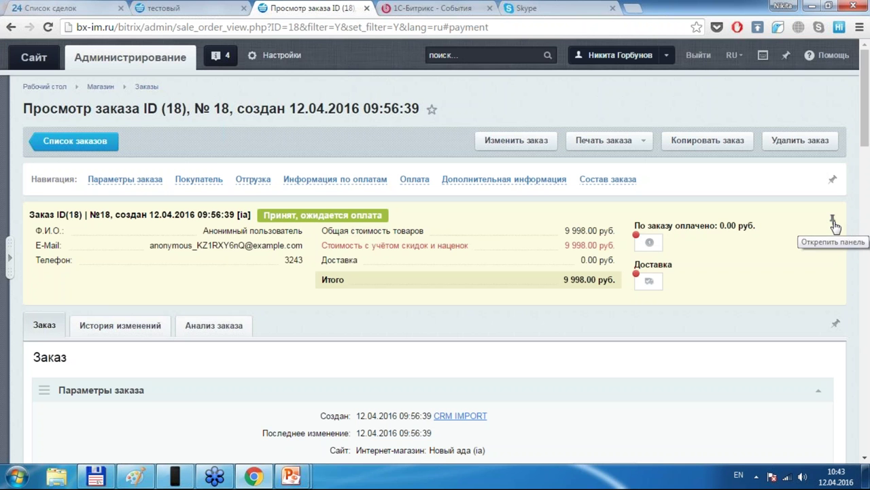
{"action": "left_click", "coordinate": [833, 221]}
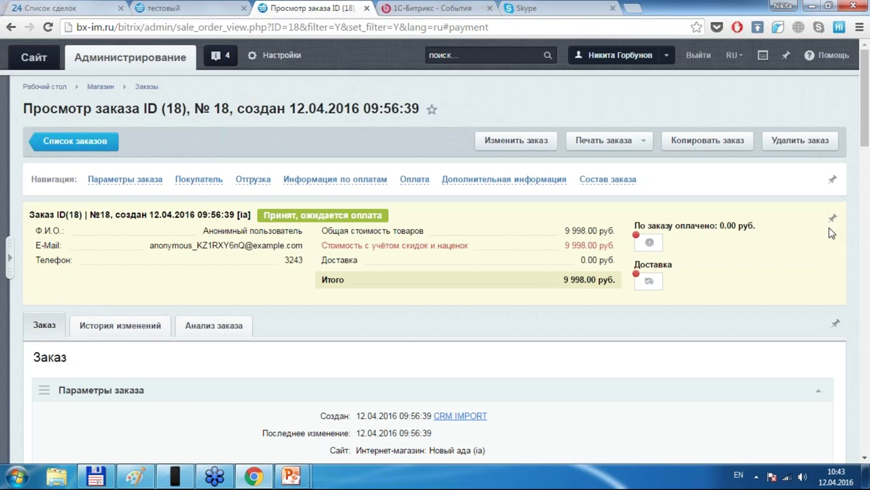
{"action": "scroll", "coordinate": [778, 225], "scroll_direction": "down", "scroll_amount": 1}
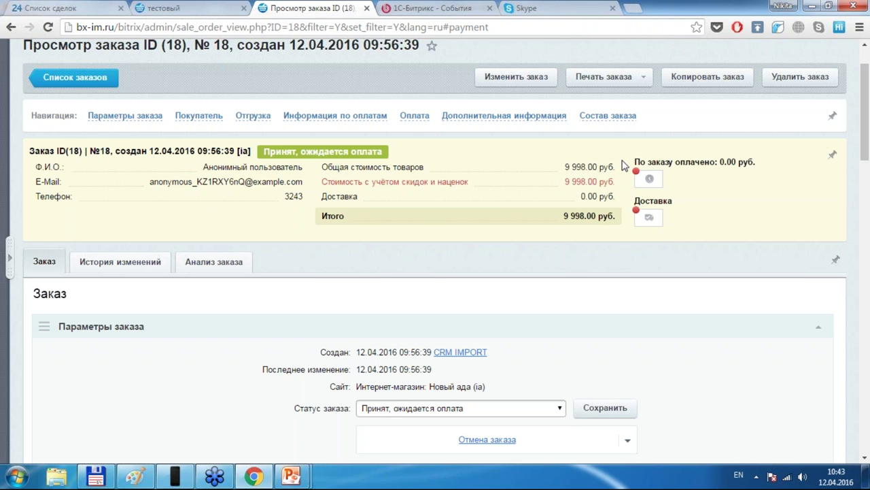
{"action": "left_click", "coordinate": [833, 154]}
{"action": "scroll", "coordinate": [760, 173], "scroll_direction": "down", "scroll_amount": 3}
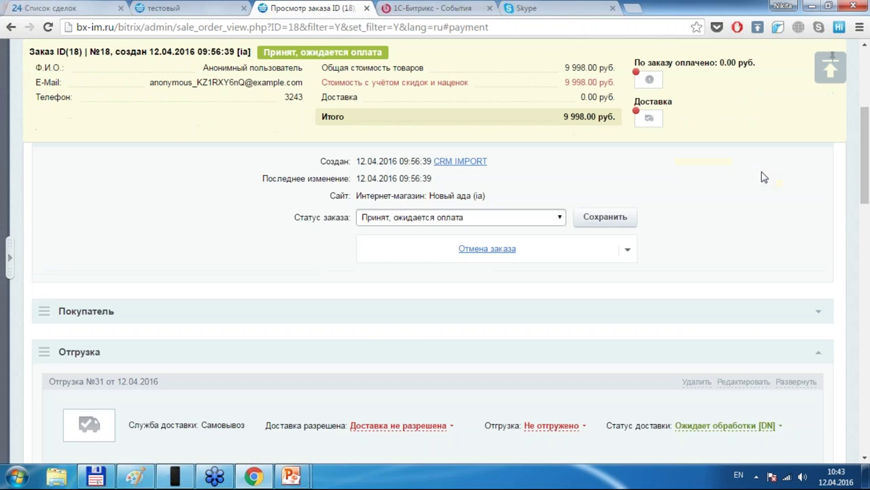
{"action": "scroll", "coordinate": [764, 177], "scroll_direction": "down", "scroll_amount": 2}
{"action": "scroll", "coordinate": [763, 176], "scroll_direction": "up", "scroll_amount": 2}
{"action": "scroll", "coordinate": [763, 177], "scroll_direction": "up", "scroll_amount": 1}
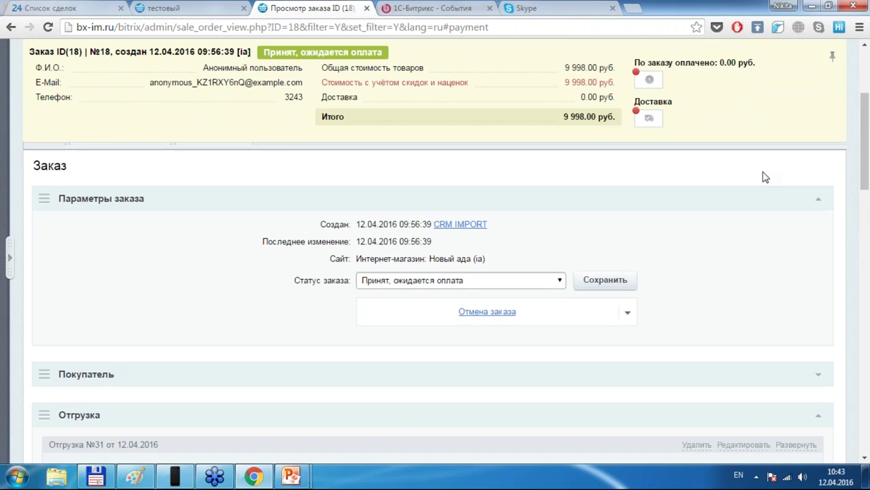
{"action": "scroll", "coordinate": [764, 176], "scroll_direction": "down", "scroll_amount": 3}
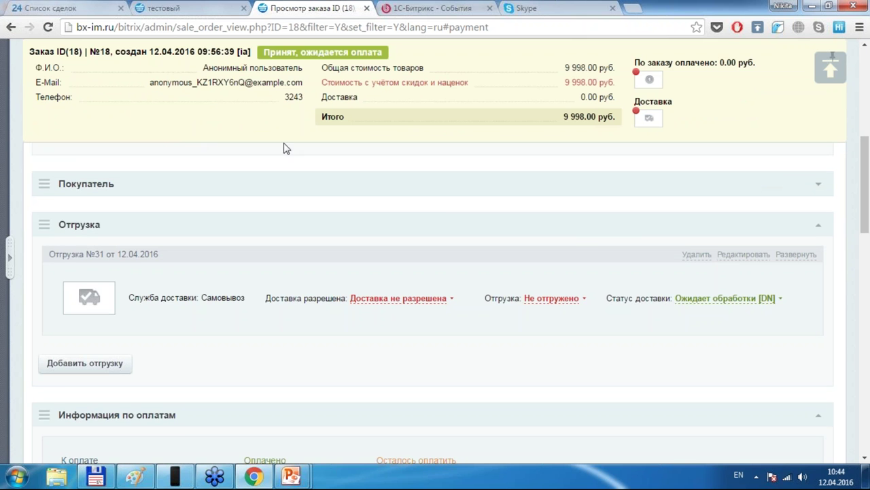
Move the "Информация по оплатам" block below the "Оплата" block on the order page
{"action": "middle_click", "coordinate": [509, 188]}
{"action": "scroll", "coordinate": [503, 187], "scroll_direction": "up", "scroll_amount": 3}
{"action": "scroll", "coordinate": [179, 258], "scroll_direction": "up", "scroll_amount": 3}
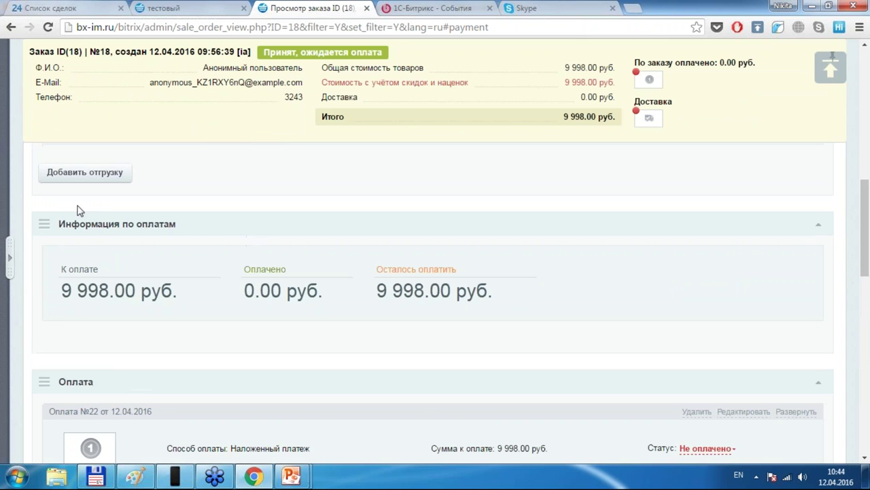
{"action": "left_click_drag", "start_coordinate": [45, 223], "coordinate": [71, 377]}
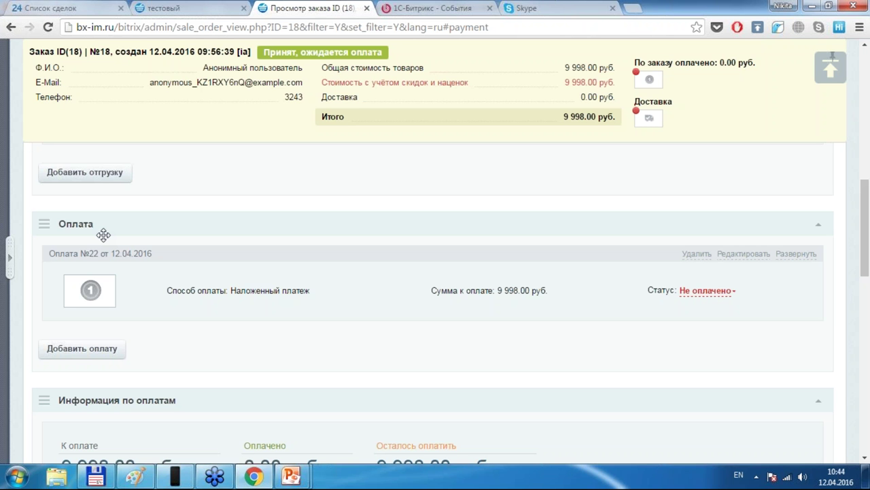
{"action": "scroll", "coordinate": [334, 305], "scroll_direction": "up", "scroll_amount": 8}
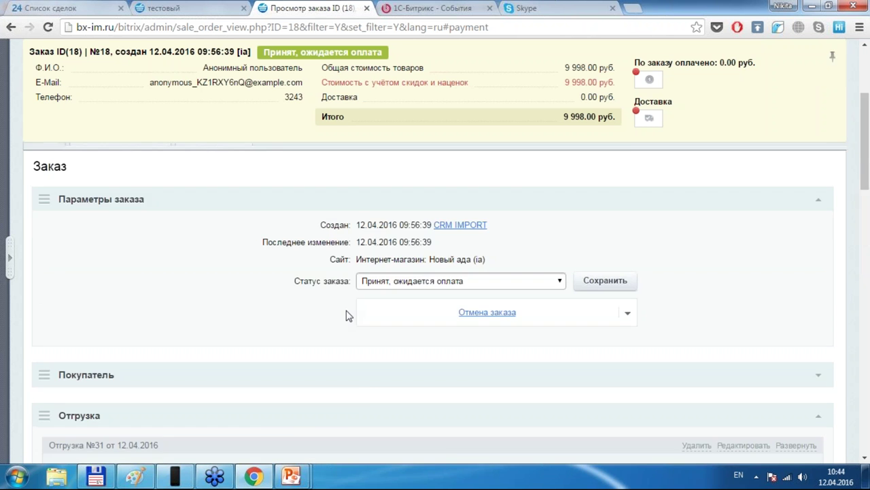
Open the order's change history and look through its logged operations
{"action": "scroll", "coordinate": [351, 313], "scroll_direction": "down", "scroll_amount": 3}
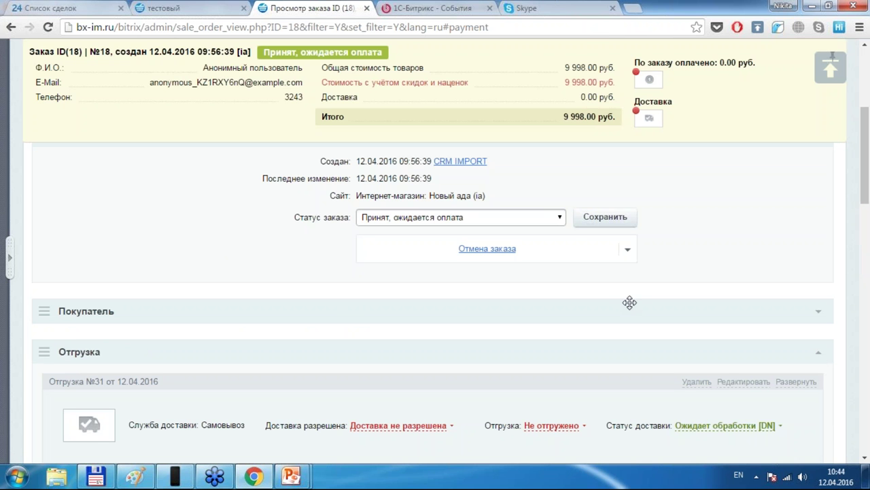
{"action": "scroll", "coordinate": [622, 301], "scroll_direction": "up", "scroll_amount": 4}
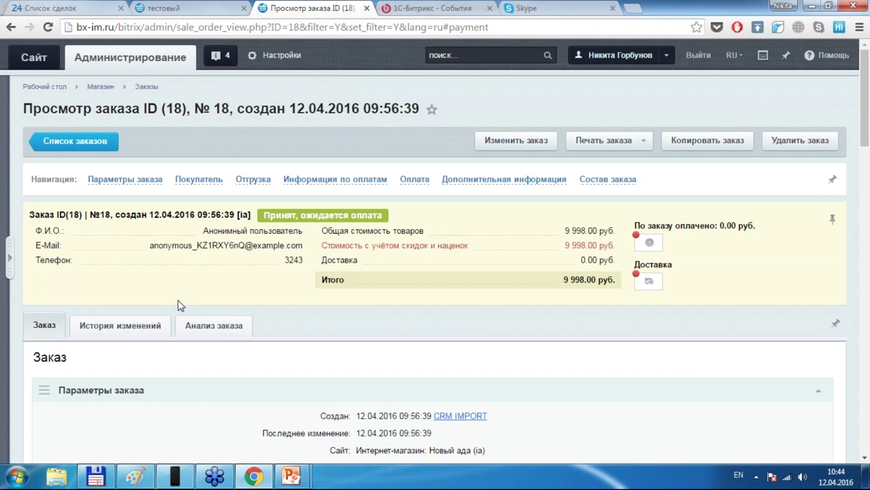
{"action": "scroll", "coordinate": [204, 289], "scroll_direction": "down", "scroll_amount": 1}
{"action": "left_click", "coordinate": [120, 261]}
{"action": "scroll", "coordinate": [502, 253], "scroll_direction": "down", "scroll_amount": 4}
{"action": "scroll", "coordinate": [496, 215], "scroll_direction": "down", "scroll_amount": 3}
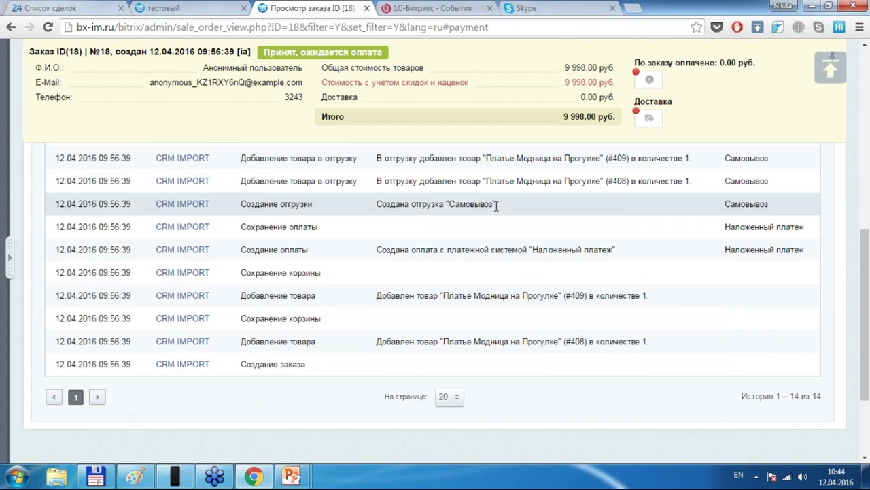
Review the users, operations, descriptions and related entities recorded in the order's change history
{"action": "scroll", "coordinate": [497, 208], "scroll_direction": "up", "scroll_amount": 3}
{"action": "scroll", "coordinate": [513, 227], "scroll_direction": "down", "scroll_amount": 1}
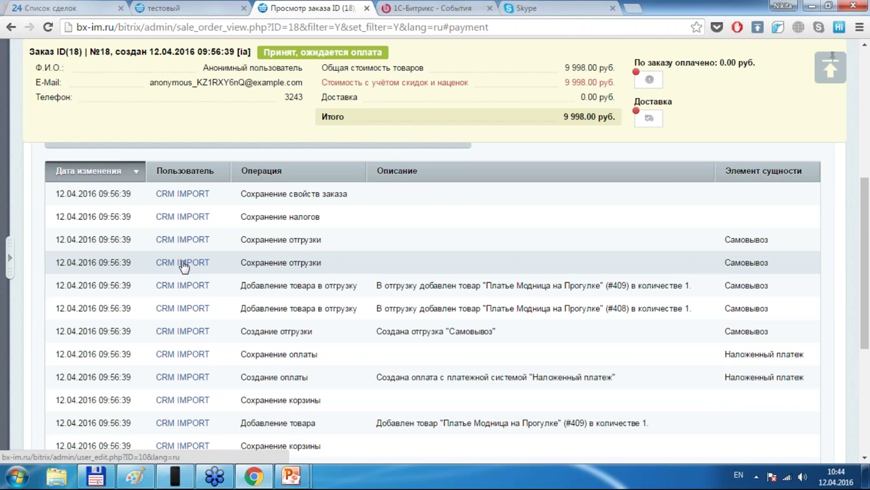
{"action": "scroll", "coordinate": [204, 263], "scroll_direction": "down", "scroll_amount": 3}
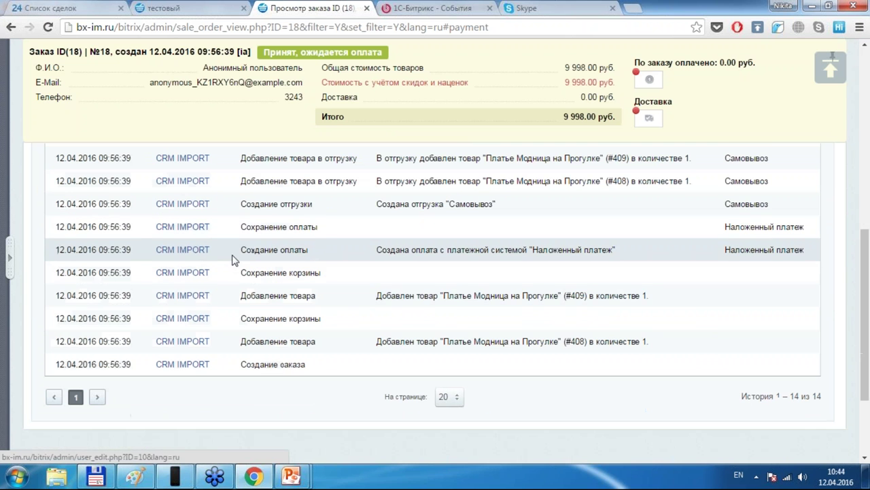
{"action": "scroll", "coordinate": [306, 293], "scroll_direction": "up", "scroll_amount": 6}
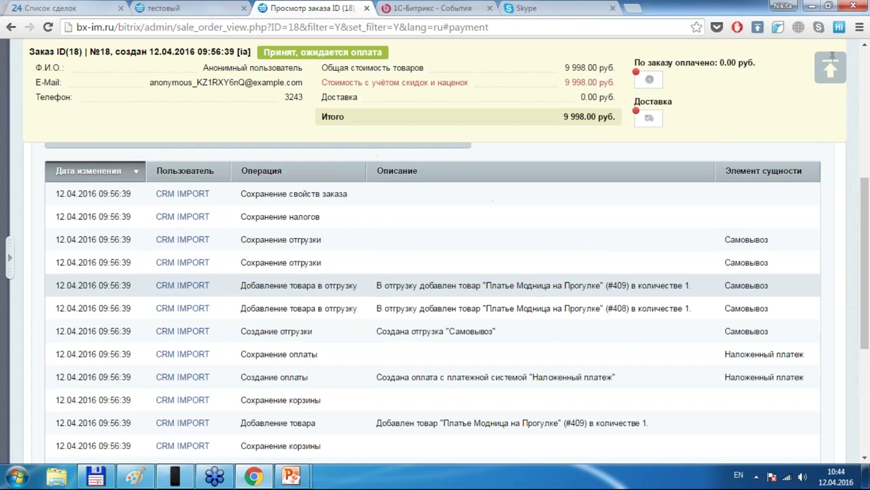
{"action": "scroll", "coordinate": [306, 292], "scroll_direction": "down", "scroll_amount": 4}
{"action": "scroll", "coordinate": [291, 302], "scroll_direction": "down", "scroll_amount": 4}
{"action": "scroll", "coordinate": [291, 301], "scroll_direction": "up", "scroll_amount": 9}
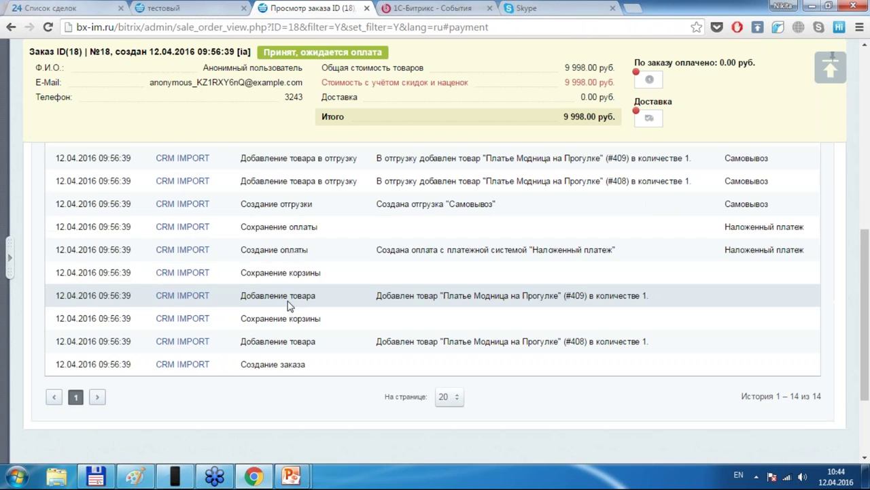
{"action": "scroll", "coordinate": [225, 249], "scroll_direction": "up", "scroll_amount": 3}
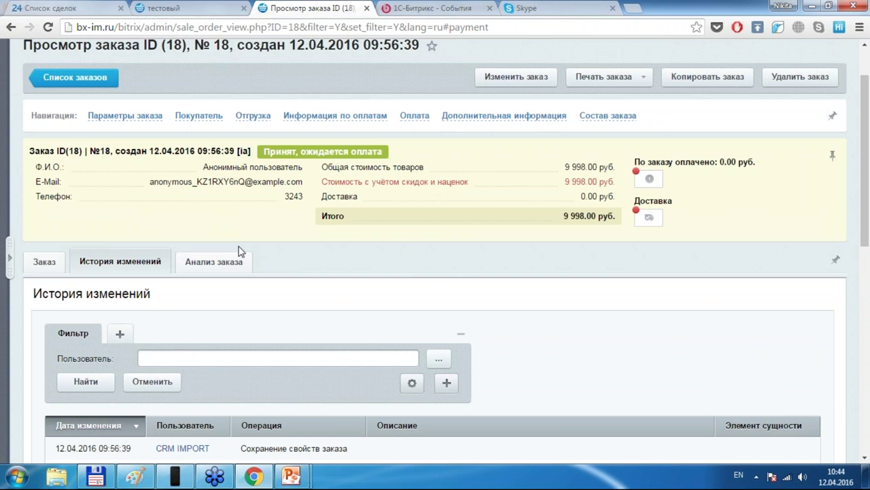
Open the order analysis and examine the planned, shipped and remaining product quantities and the linked documents
{"action": "left_click", "coordinate": [218, 262]}
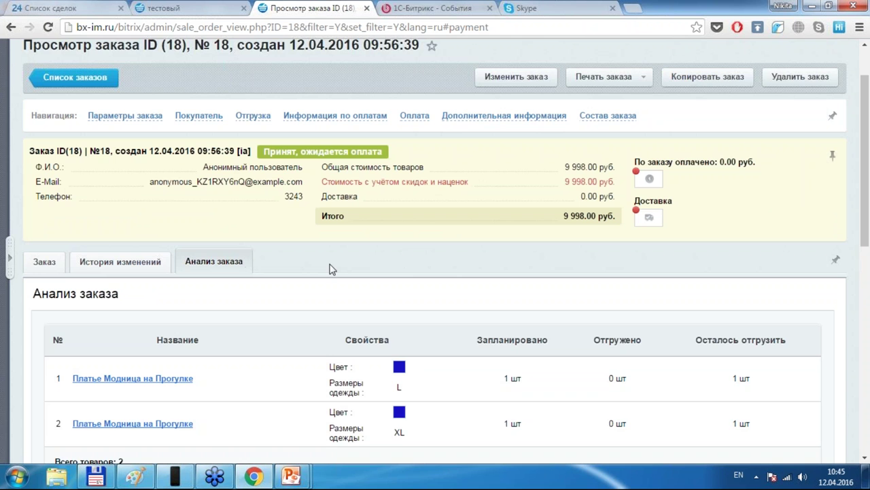
{"action": "scroll", "coordinate": [331, 269], "scroll_direction": "down", "scroll_amount": 2}
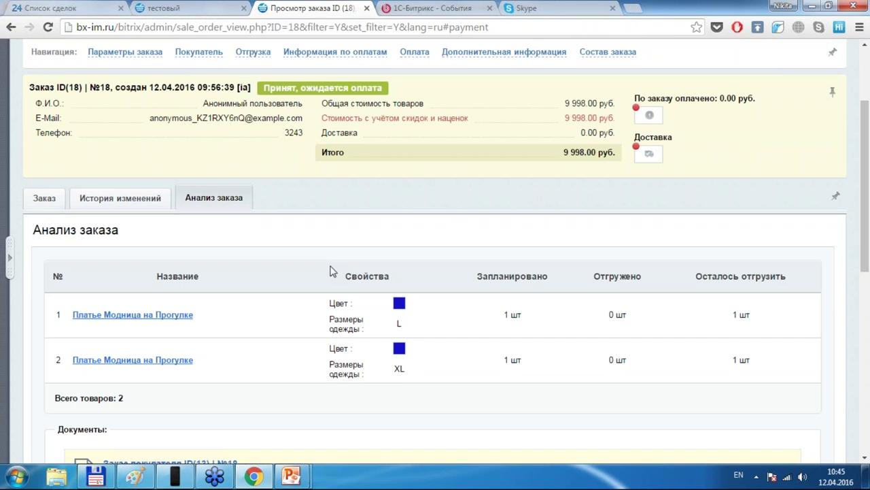
{"action": "scroll", "coordinate": [334, 268], "scroll_direction": "down", "scroll_amount": 4}
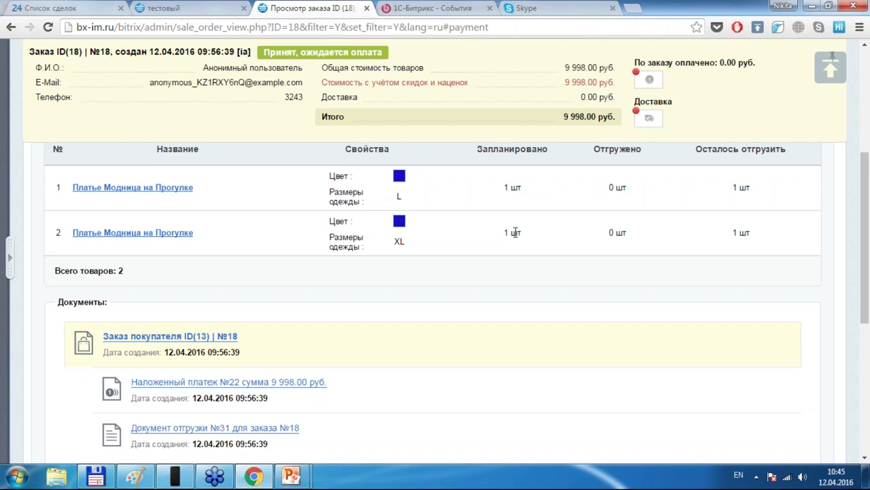
{"action": "scroll", "coordinate": [555, 234], "scroll_direction": "down", "scroll_amount": 2}
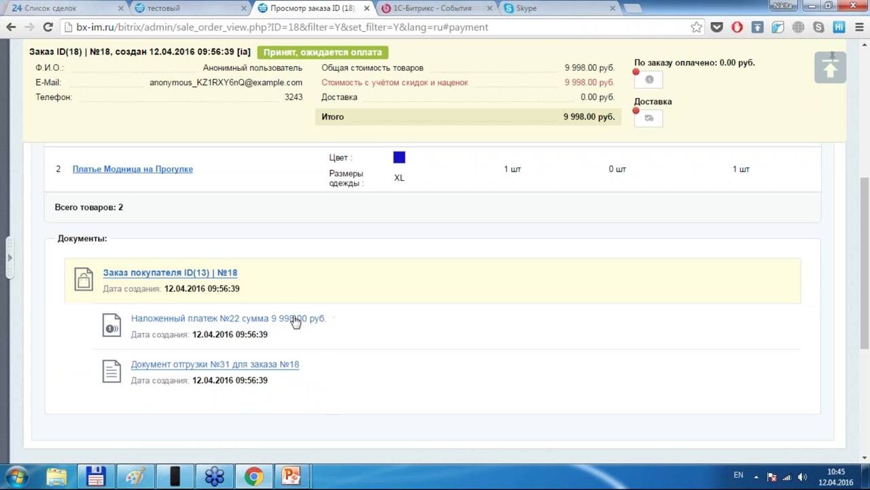
{"action": "right_click", "coordinate": [258, 365]}
{"action": "key", "text": "Escape"}
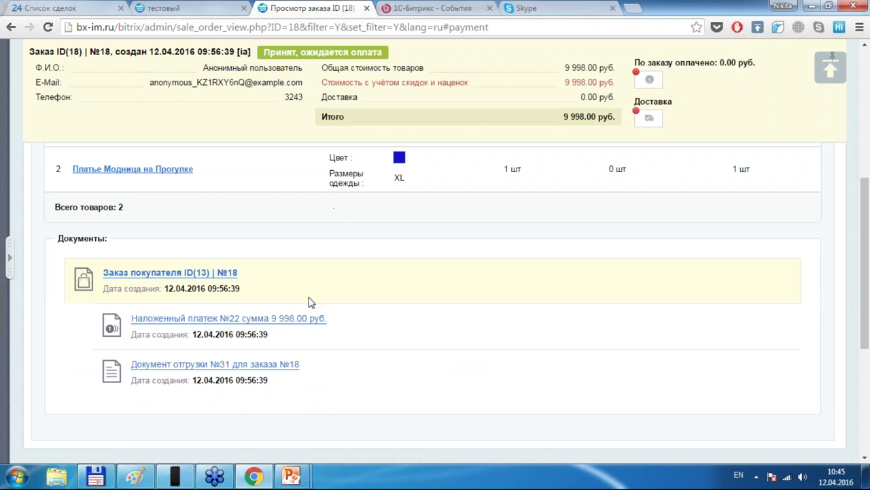
Open the linked "Наложенный платеж" payment document, look through its edit form and close it
{"action": "left_click", "coordinate": [296, 325]}
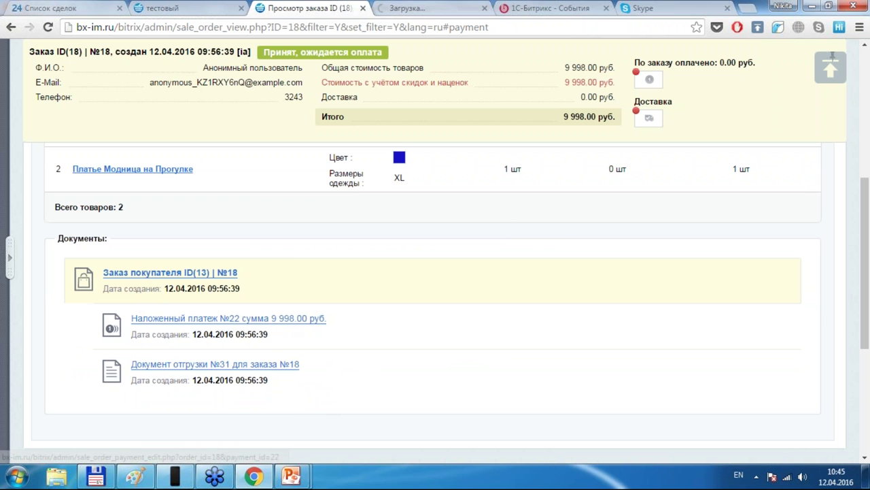
{"action": "scroll", "coordinate": [513, 126], "scroll_direction": "down", "scroll_amount": 4}
{"action": "scroll", "coordinate": [472, 83], "scroll_direction": "down", "scroll_amount": 10}
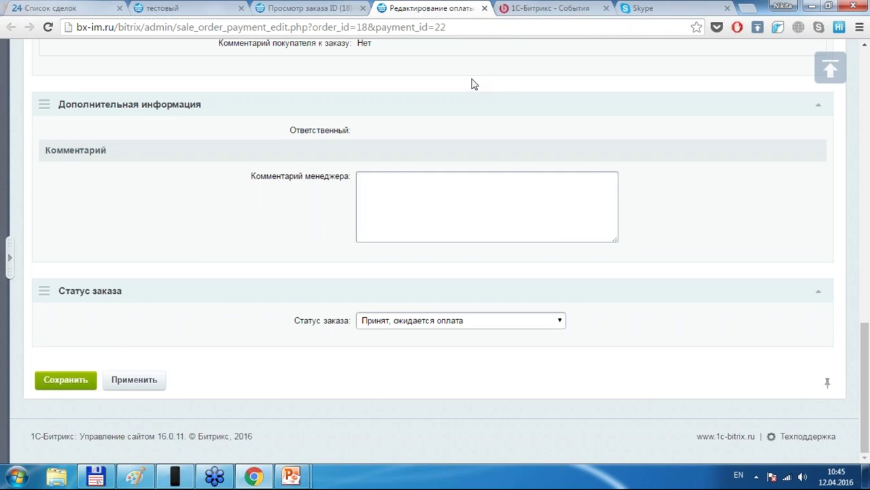
{"action": "left_click", "coordinate": [487, 8]}
{"action": "scroll", "coordinate": [466, 222], "scroll_direction": "down", "scroll_amount": 3}
{"action": "scroll", "coordinate": [474, 219], "scroll_direction": "up", "scroll_amount": 15}
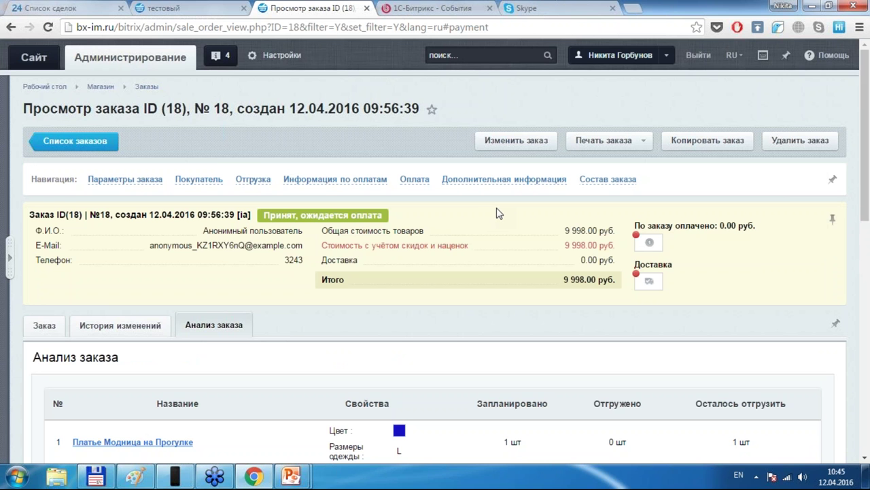
Return to the order's main view and examine the products and their properties under "Состав заказа"
{"action": "scroll", "coordinate": [408, 161], "scroll_direction": "down", "scroll_amount": 10}
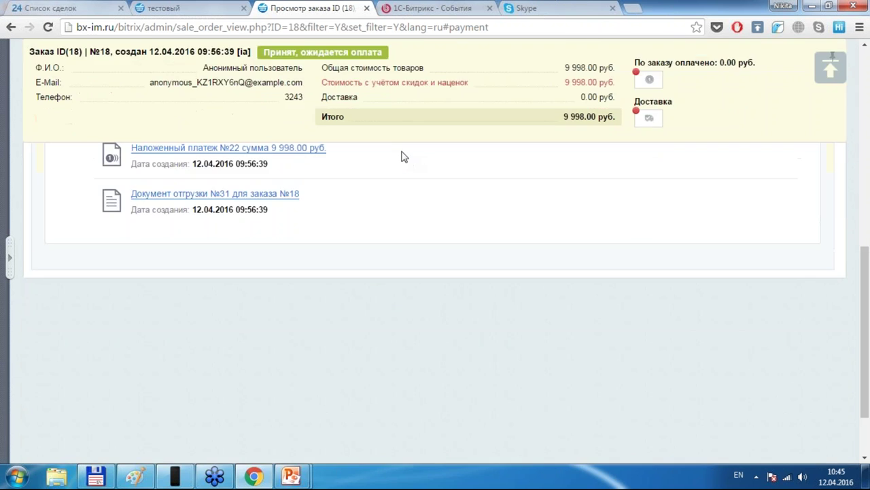
{"action": "scroll", "coordinate": [408, 161], "scroll_direction": "up", "scroll_amount": 10}
{"action": "left_click", "coordinate": [126, 117]}
{"action": "left_click", "coordinate": [45, 266]}
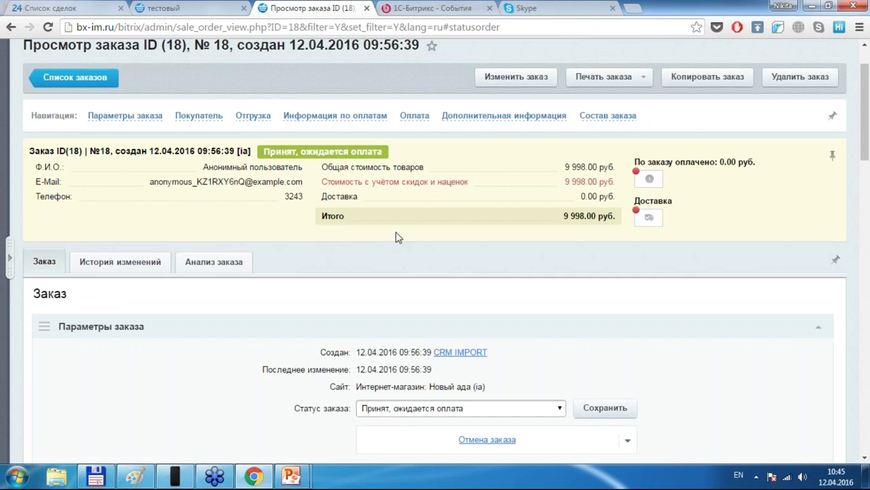
{"action": "scroll", "coordinate": [367, 227], "scroll_direction": "down", "scroll_amount": 10}
{"action": "scroll", "coordinate": [365, 227], "scroll_direction": "up", "scroll_amount": 10}
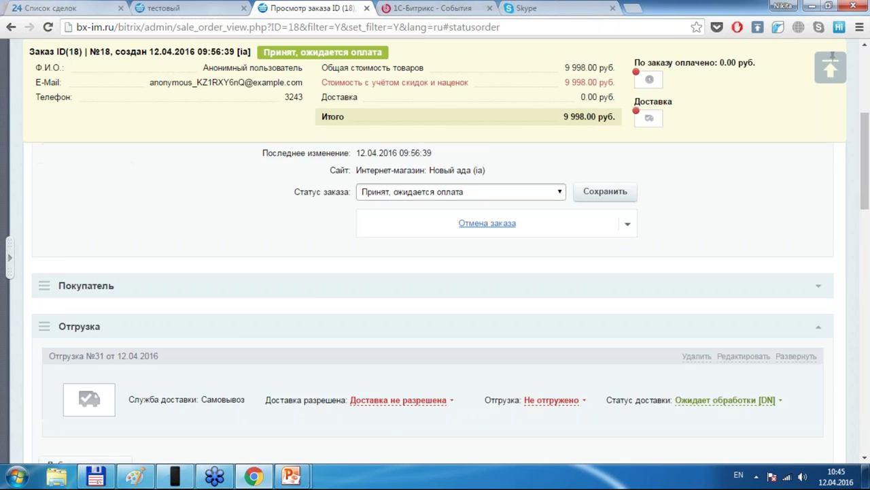
{"action": "left_click", "coordinate": [625, 186]}
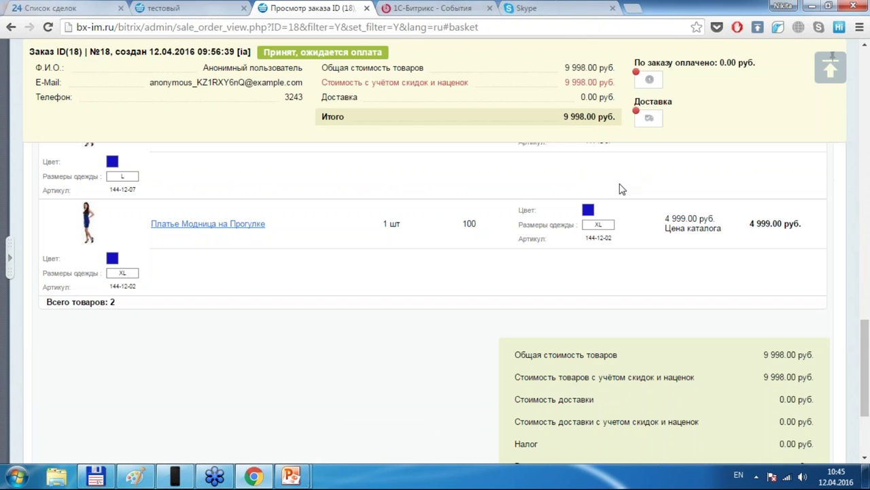
{"action": "scroll", "coordinate": [419, 218], "scroll_direction": "up", "scroll_amount": 2}
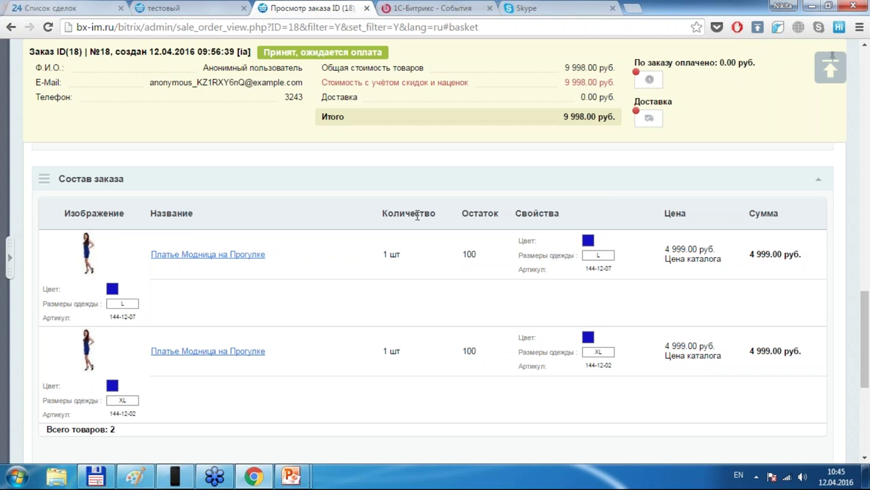
{"action": "scroll", "coordinate": [420, 221], "scroll_direction": "down", "scroll_amount": 1}
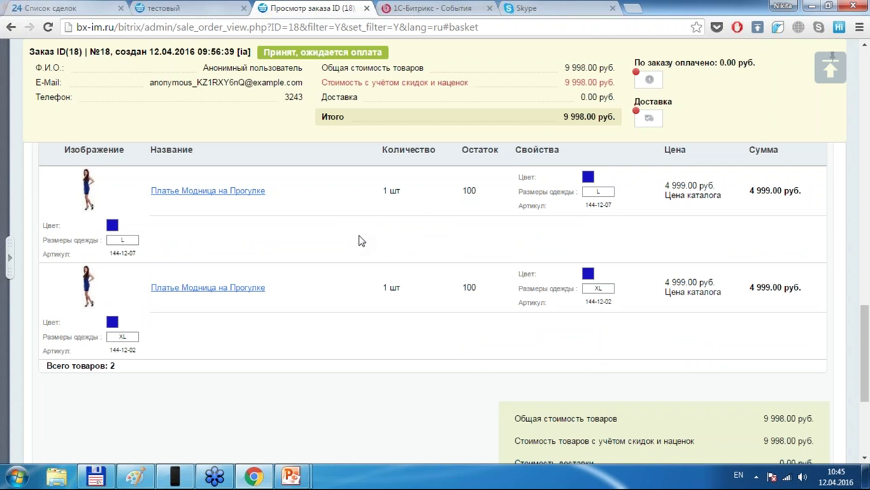
From the orders list, open the order containing "Товар1" and "Товар 2" and view its "Состав заказа" section
{"action": "scroll", "coordinate": [417, 272], "scroll_direction": "up", "scroll_amount": 10}
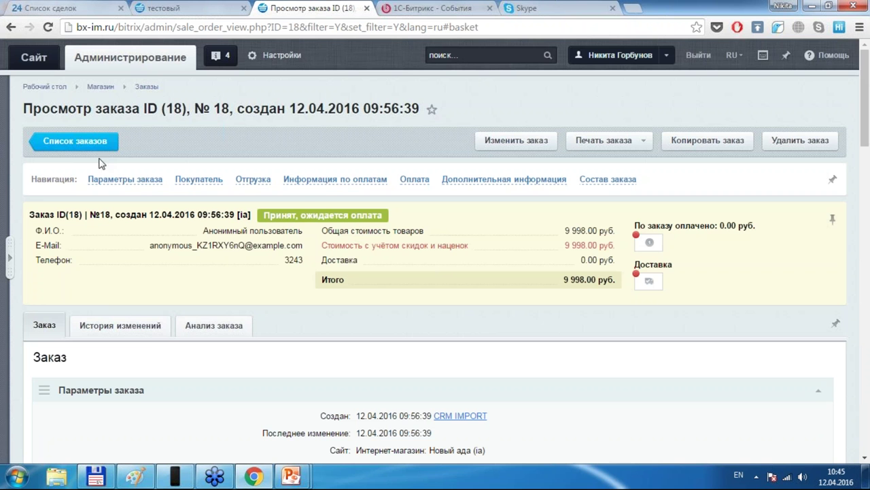
{"action": "left_click", "coordinate": [316, 179]}
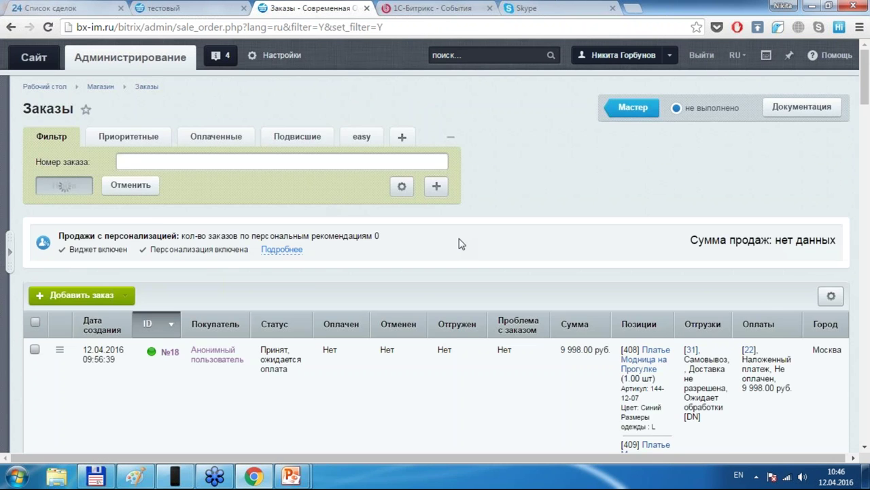
{"action": "scroll", "coordinate": [460, 243], "scroll_direction": "down", "scroll_amount": 4}
{"action": "scroll", "coordinate": [463, 245], "scroll_direction": "down", "scroll_amount": 3}
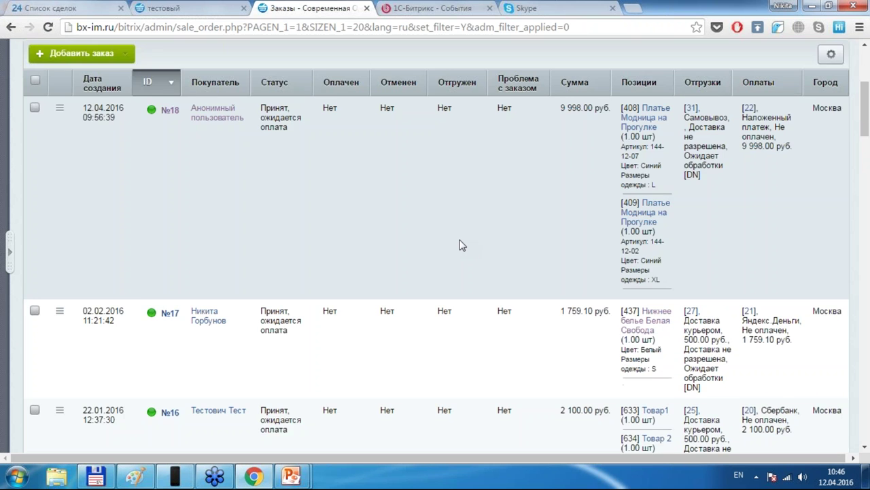
{"action": "scroll", "coordinate": [460, 244], "scroll_direction": "down", "scroll_amount": 3}
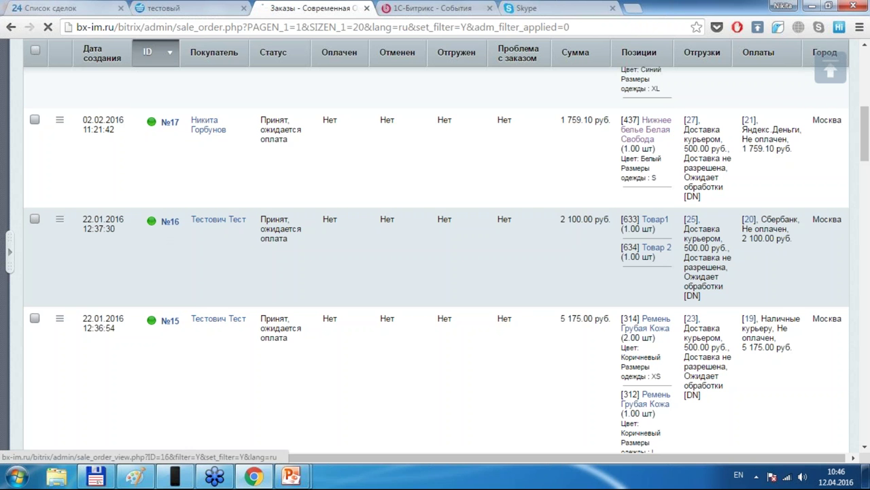
{"action": "left_click", "coordinate": [166, 222]}
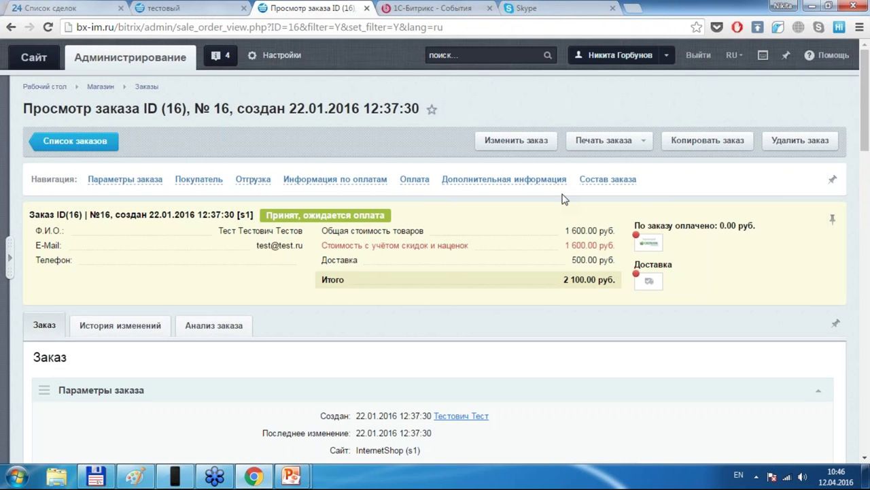
{"action": "left_click", "coordinate": [591, 180]}
{"action": "scroll", "coordinate": [567, 204], "scroll_direction": "up", "scroll_amount": 2}
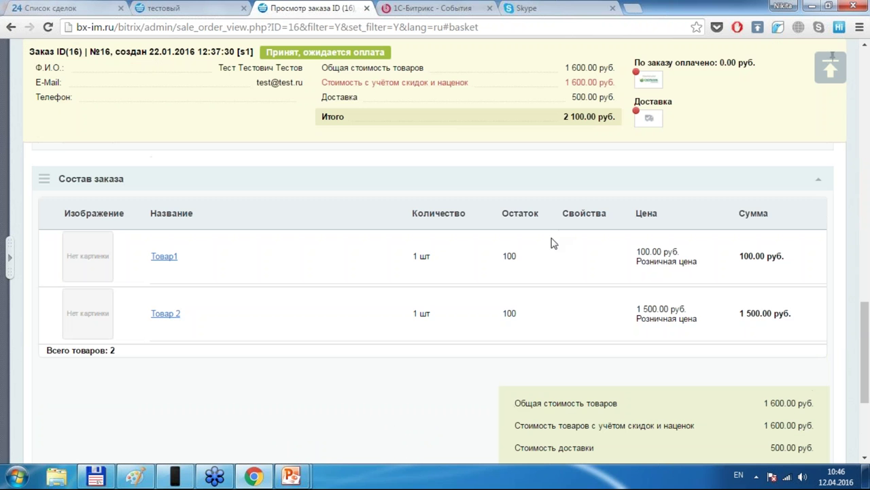
Go back to the orders list and open the order created on 19.01.2016 at 13:10:21 at its product list
{"action": "left_click", "coordinate": [11, 27]}
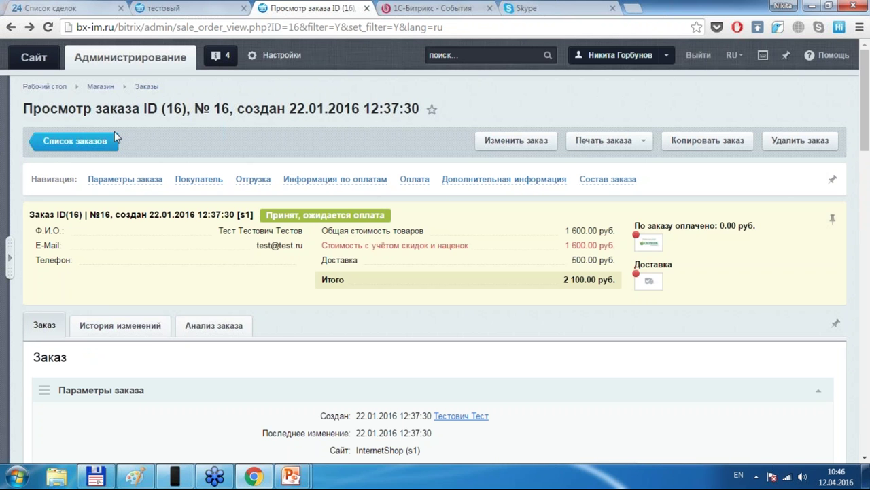
{"action": "left_click", "coordinate": [107, 140]}
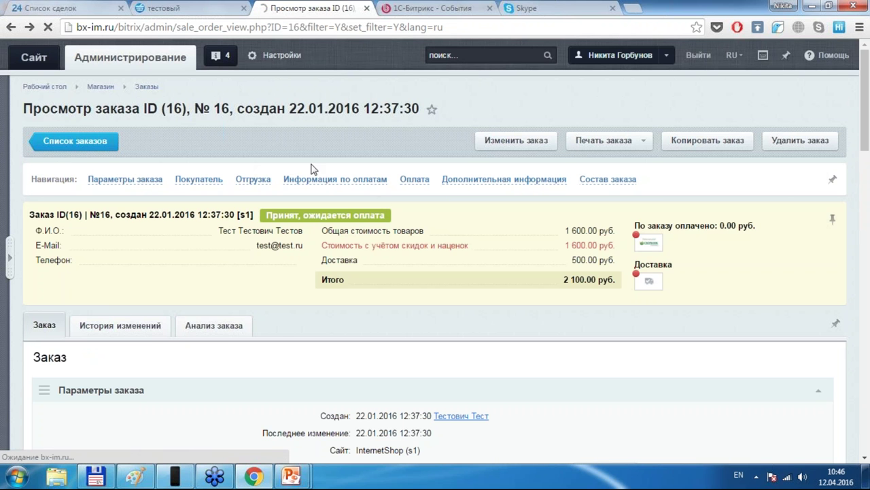
{"action": "scroll", "coordinate": [310, 177], "scroll_direction": "down", "scroll_amount": 10}
{"action": "scroll", "coordinate": [310, 183], "scroll_direction": "up", "scroll_amount": 8}
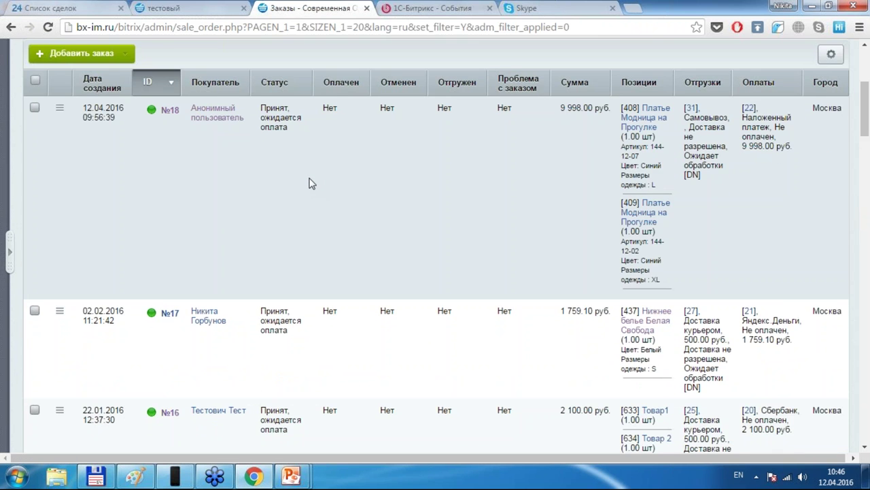
{"action": "scroll", "coordinate": [310, 184], "scroll_direction": "down", "scroll_amount": 1}
{"action": "scroll", "coordinate": [310, 184], "scroll_direction": "down", "scroll_amount": 1}
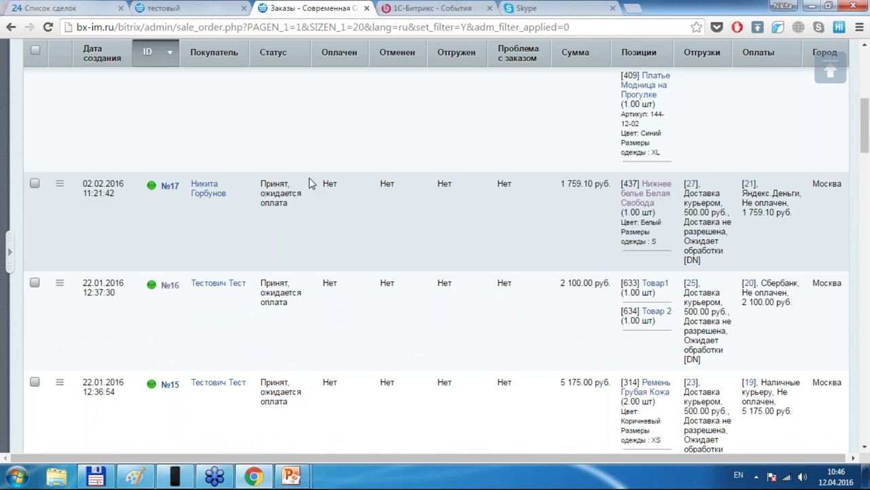
{"action": "scroll", "coordinate": [309, 183], "scroll_direction": "down", "scroll_amount": 10}
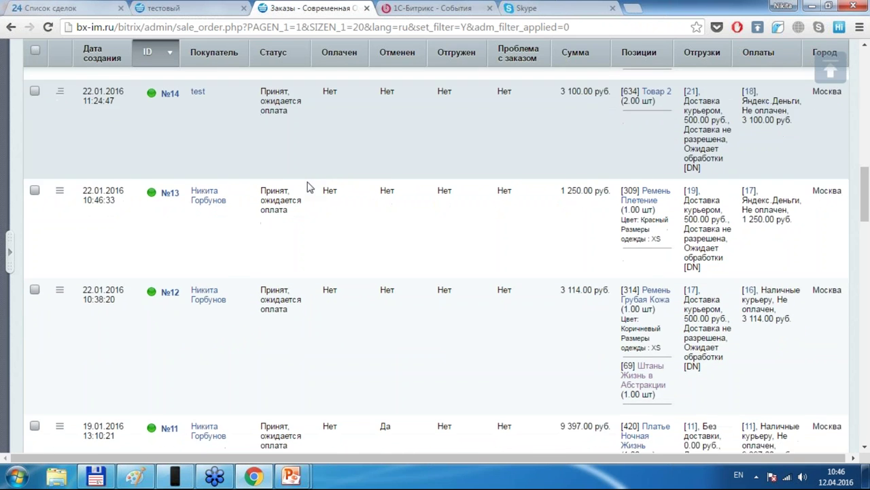
{"action": "left_click", "coordinate": [310, 187]}
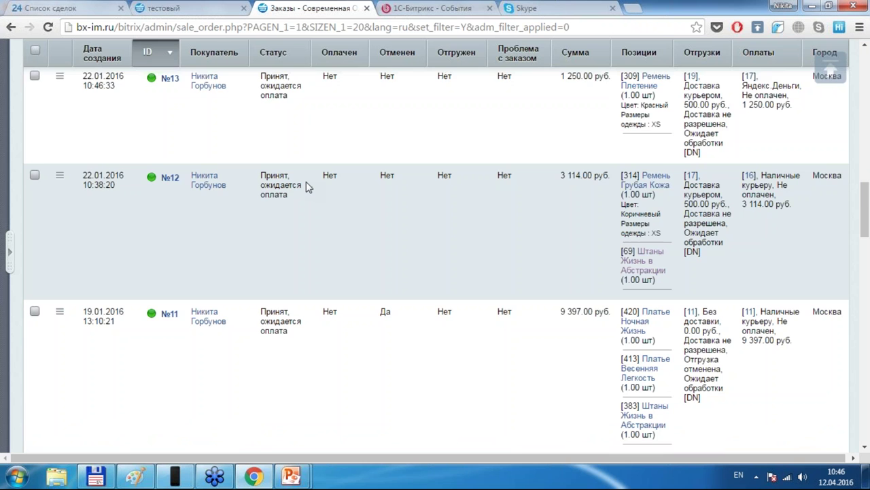
{"action": "scroll", "coordinate": [307, 187], "scroll_direction": "down", "scroll_amount": 3}
{"action": "left_click", "coordinate": [169, 123]}
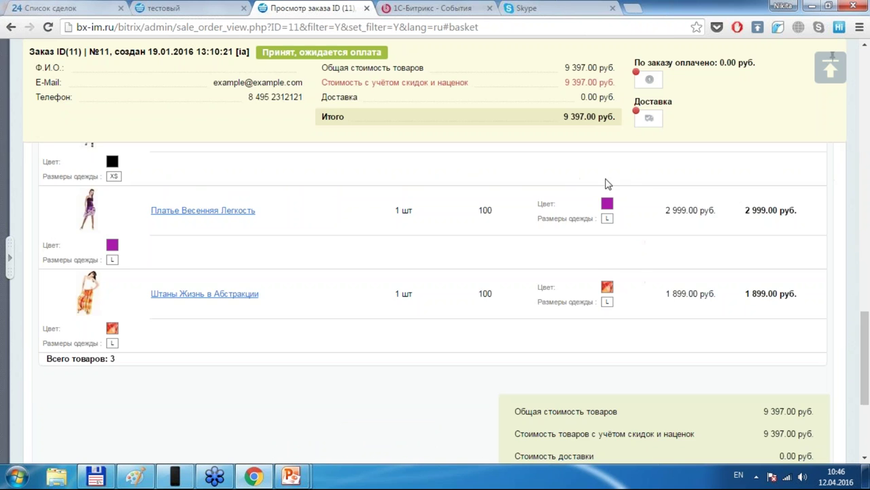
Examine the dress and trousers order's product list and its payment and shipment sections
{"action": "scroll", "coordinate": [548, 184], "scroll_direction": "down", "scroll_amount": 1}
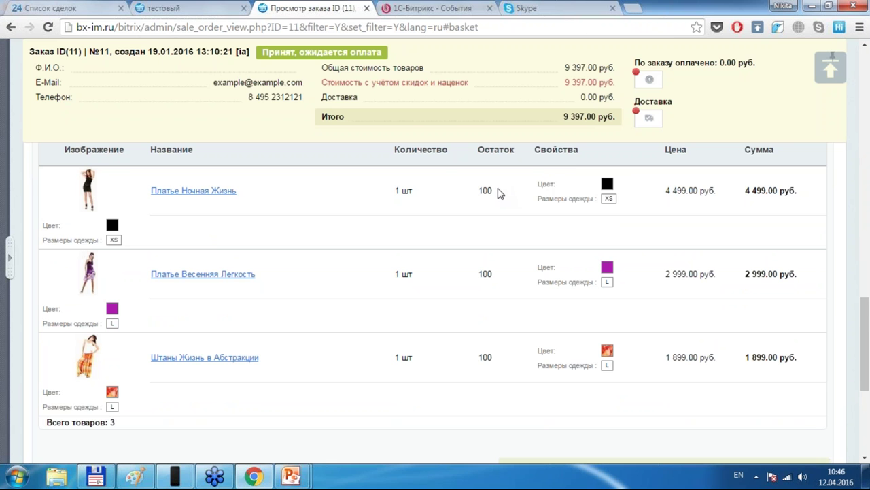
{"action": "scroll", "coordinate": [497, 190], "scroll_direction": "down", "scroll_amount": 5}
{"action": "left_click", "coordinate": [831, 65]}
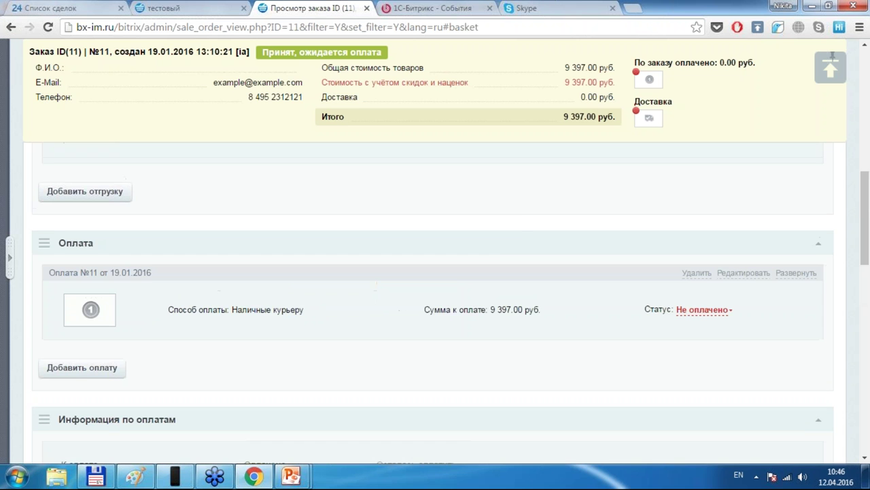
{"action": "scroll", "coordinate": [517, 221], "scroll_direction": "up", "scroll_amount": 2}
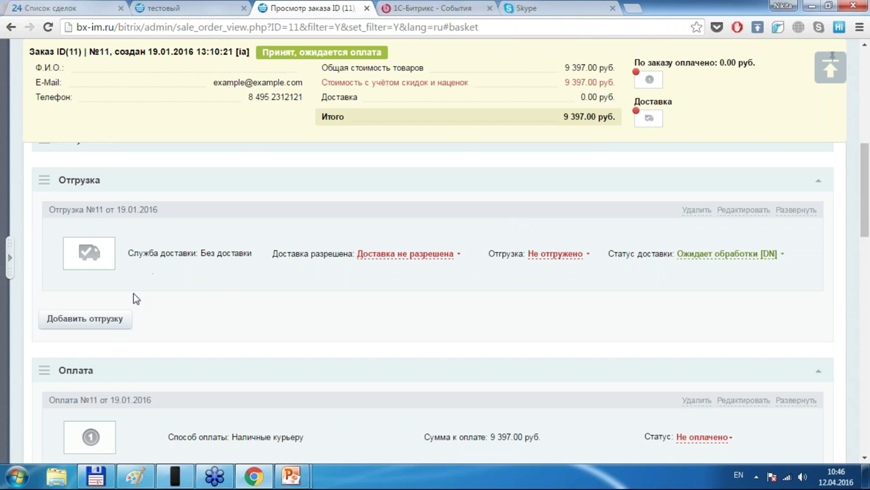
Start a new shipment for the order, examine its form, and return to the order without saving
{"action": "scroll", "coordinate": [189, 321], "scroll_direction": "down", "scroll_amount": 1}
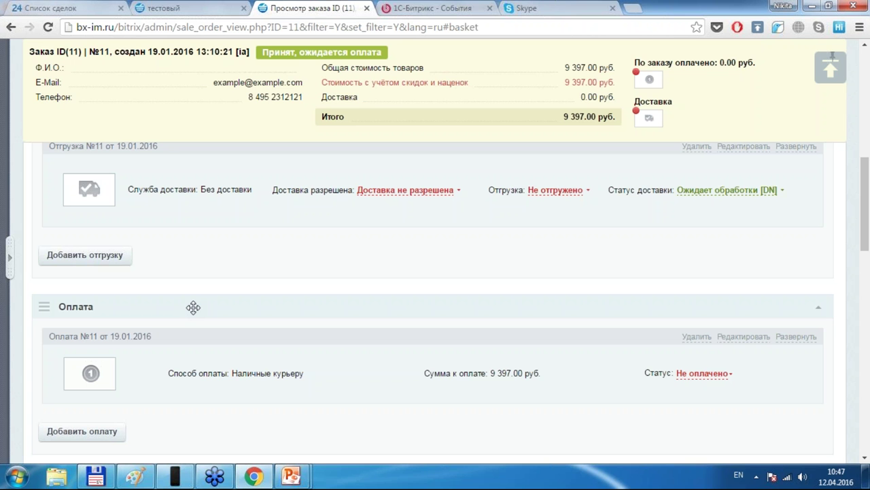
{"action": "left_click", "coordinate": [85, 258]}
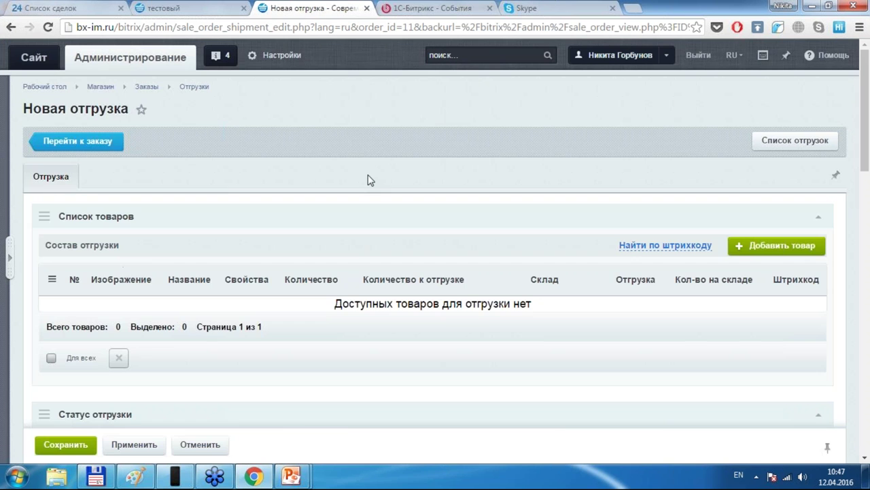
{"action": "scroll", "coordinate": [363, 150], "scroll_direction": "down", "scroll_amount": 15}
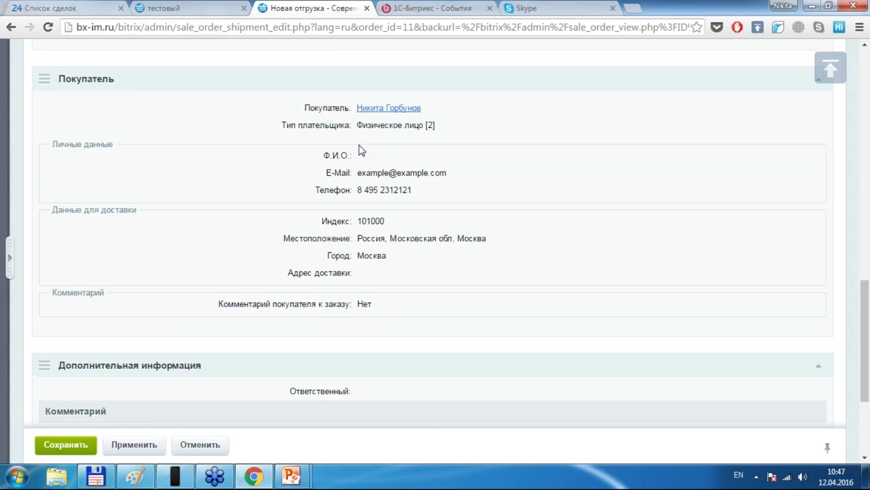
{"action": "scroll", "coordinate": [359, 149], "scroll_direction": "up", "scroll_amount": 15}
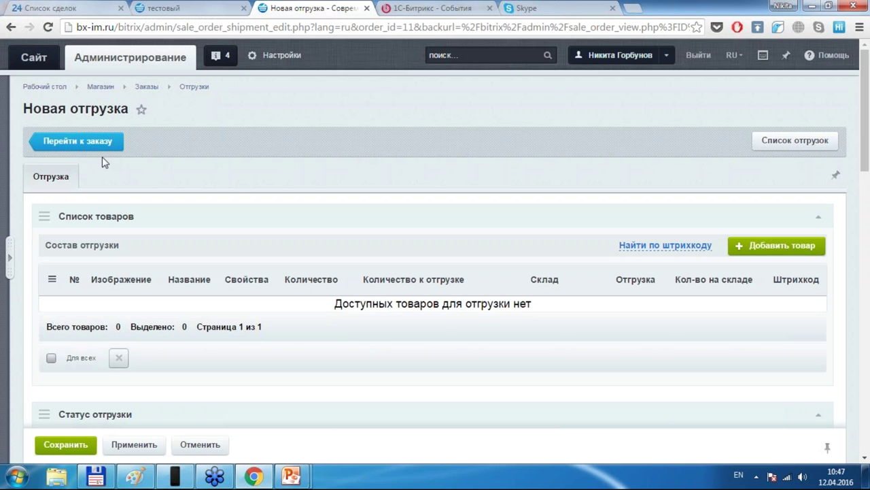
{"action": "left_click", "coordinate": [106, 137]}
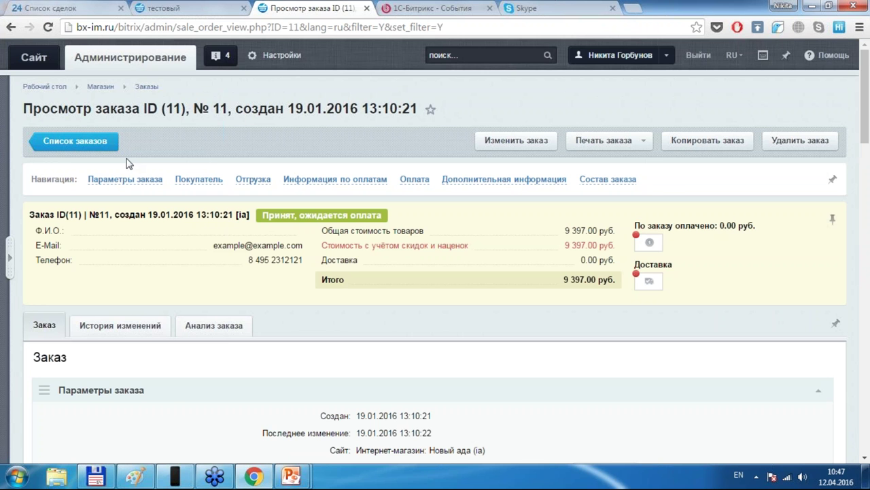
From the 1C-Bitrix events page, open the "Разработчикам" section in a separate tab and switch to it
{"action": "left_click", "coordinate": [447, 7]}
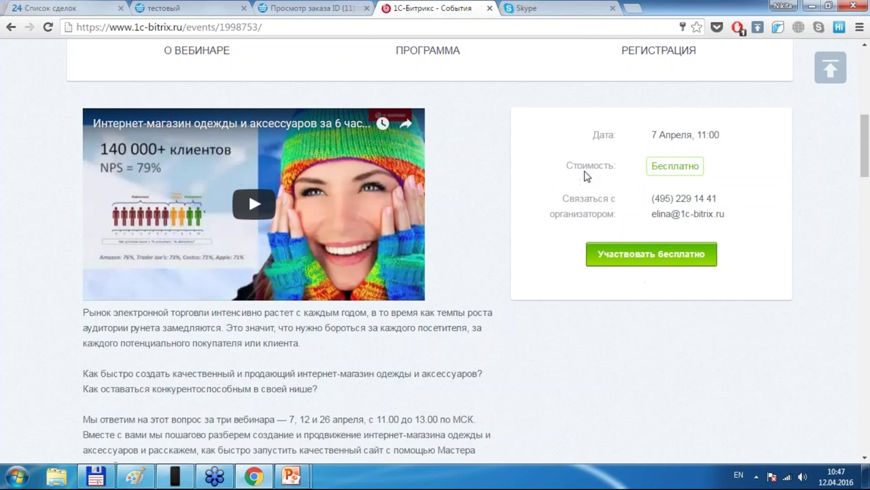
{"action": "scroll", "coordinate": [578, 170], "scroll_direction": "up", "scroll_amount": 8}
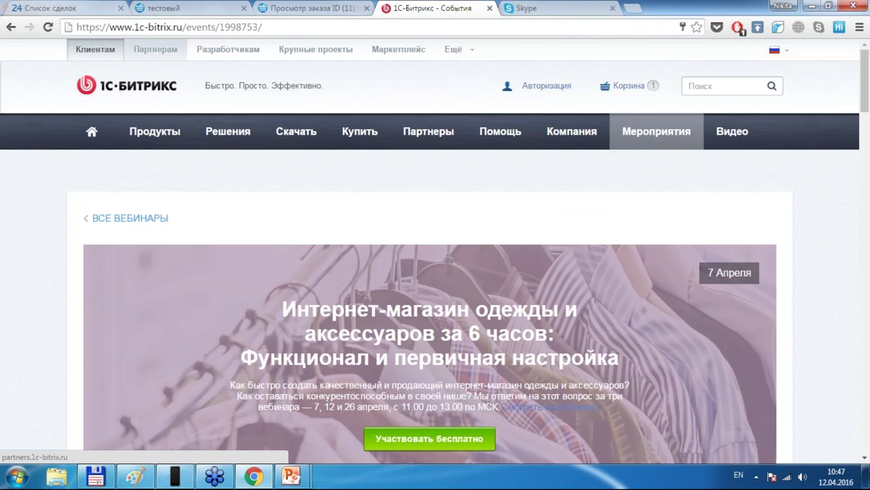
{"action": "right_click", "coordinate": [216, 57]}
{"action": "left_click", "coordinate": [235, 60]}
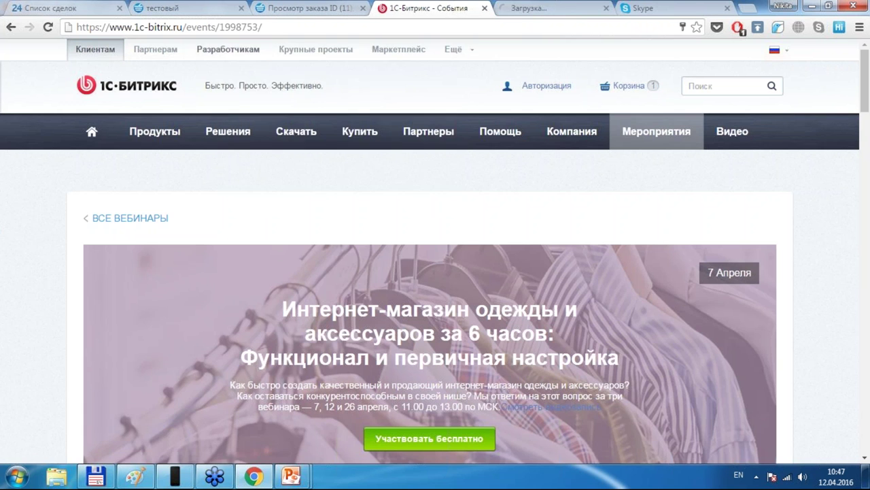
{"action": "left_click", "coordinate": [519, 5]}
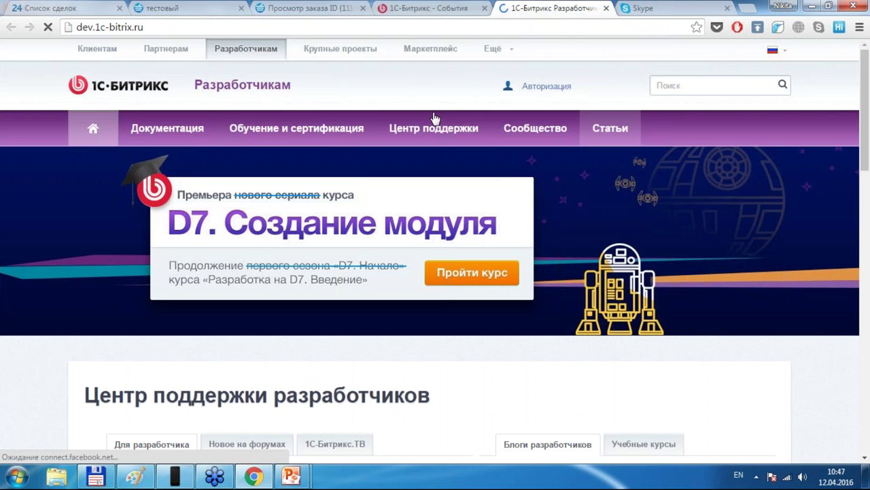
In "Блоги Битрикс", open the article "Будущее в Управление Заказами наступило!" and view the webinar video near its end
{"action": "mouse_move", "coordinate": [530, 133]}
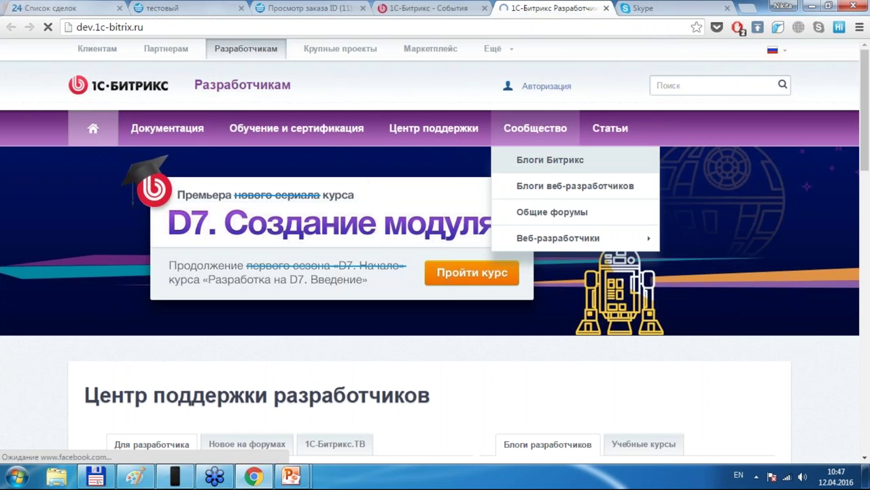
{"action": "left_click", "coordinate": [534, 160]}
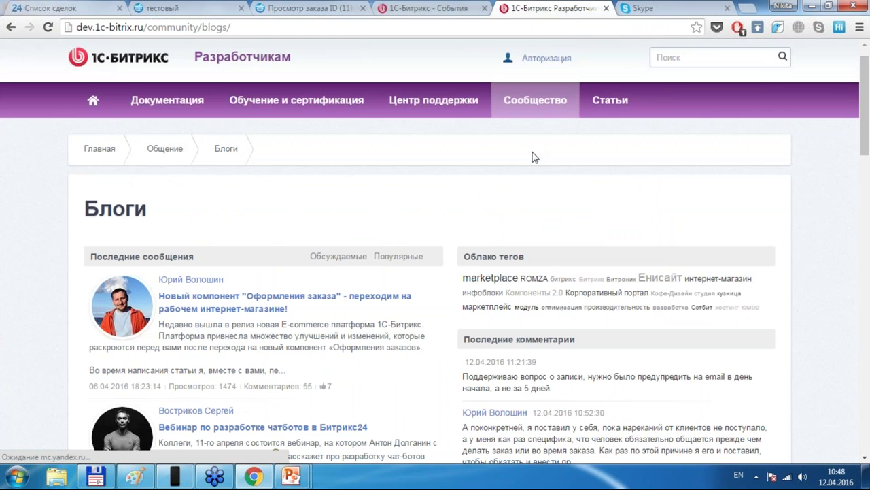
{"action": "scroll", "coordinate": [535, 157], "scroll_direction": "down", "scroll_amount": 10}
{"action": "left_click", "coordinate": [295, 126]}
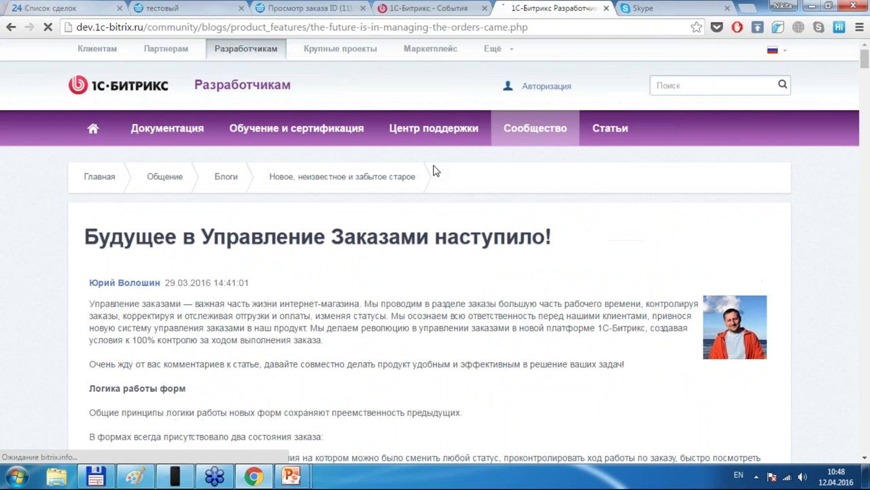
{"action": "left_click_drag", "start_coordinate": [866, 63], "coordinate": [866, 255]}
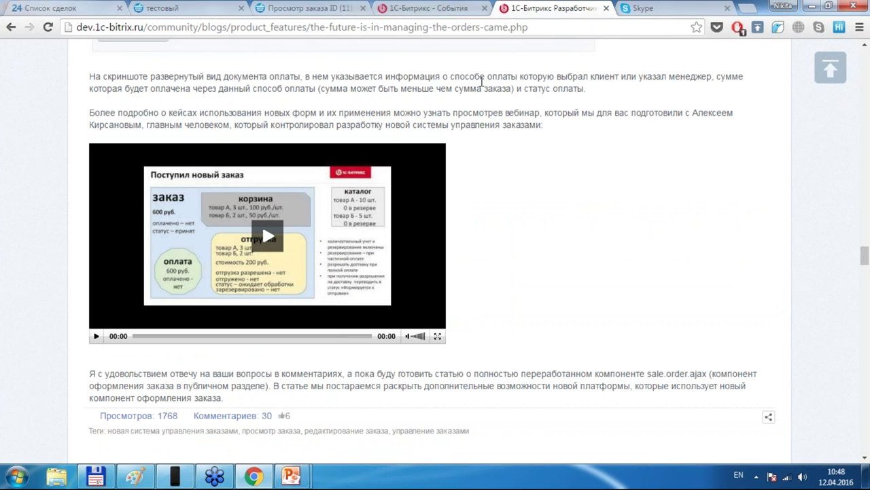
Return to the order administration page, expand the side menu, search for "мастер" and open "Мастер магазина"
{"action": "left_click", "coordinate": [156, 6]}
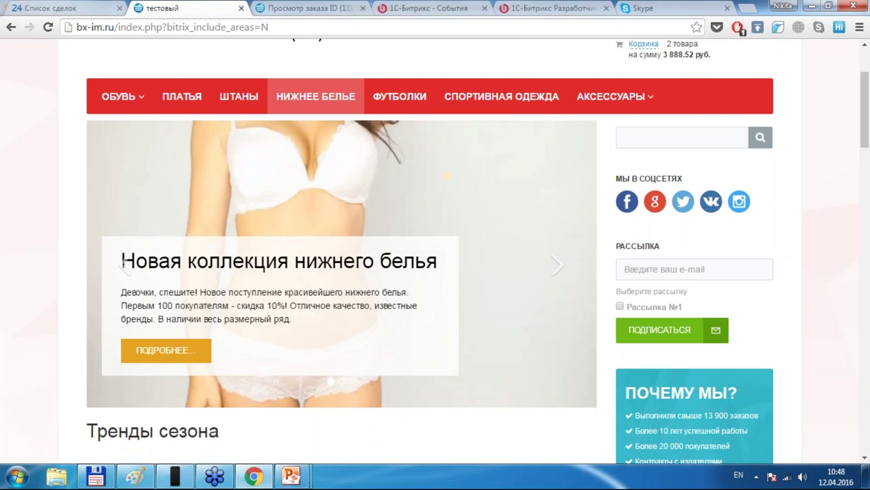
{"action": "key", "text": "ctrl+Tab"}
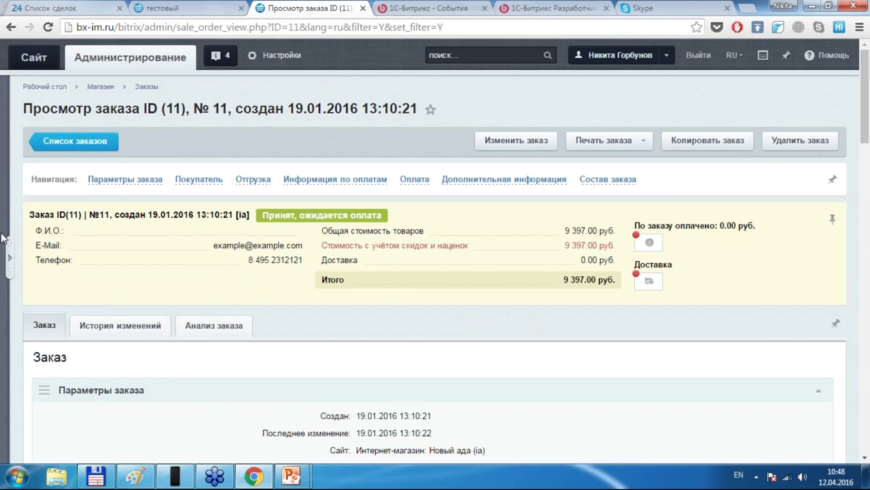
{"action": "left_click", "coordinate": [8, 258]}
{"action": "left_click", "coordinate": [487, 55]}
{"action": "key", "text": "alt+shift"}
{"action": "type", "text": "мастер"}
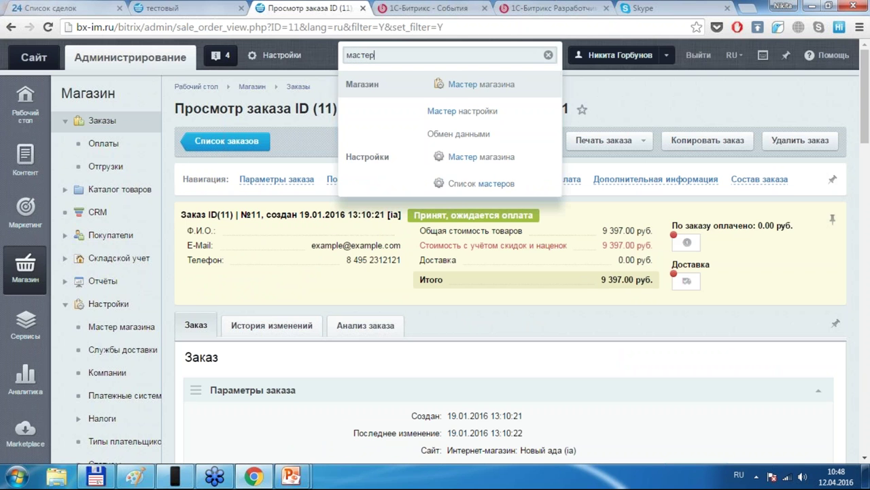
{"action": "key", "text": "Return"}
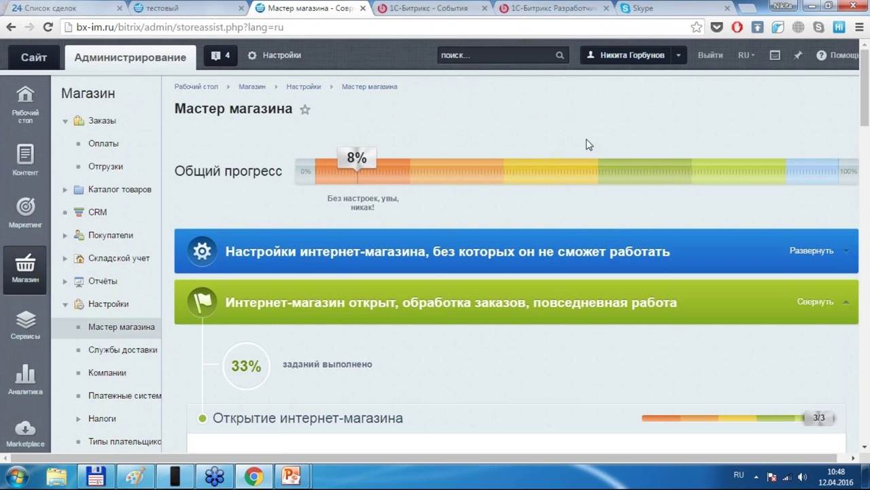
Open the "Ваши покупатели" task from "Работа с заказами интернет-магазина" in a separate tab and switch to it
{"action": "scroll", "coordinate": [548, 139], "scroll_direction": "down", "scroll_amount": 10}
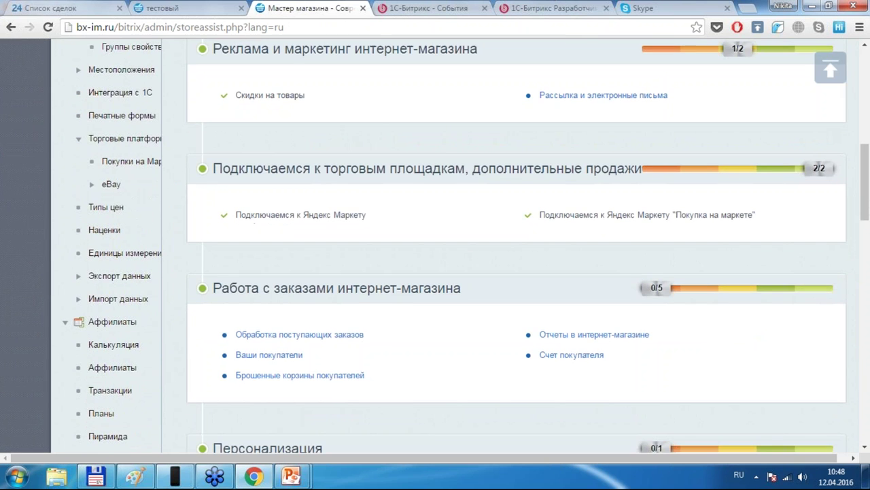
{"action": "scroll", "coordinate": [612, 150], "scroll_direction": "down", "scroll_amount": 1}
{"action": "scroll", "coordinate": [582, 150], "scroll_direction": "down", "scroll_amount": 1}
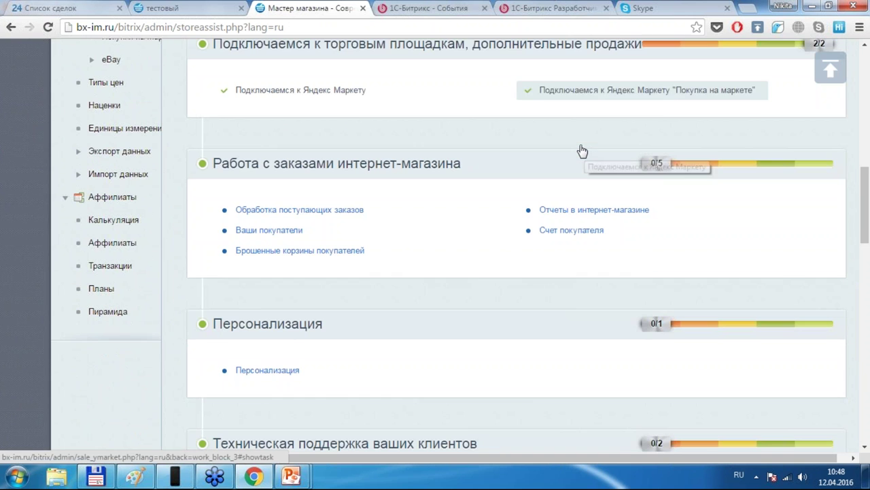
{"action": "right_click", "coordinate": [279, 229]}
{"action": "left_click", "coordinate": [299, 236]}
{"action": "key", "text": "ctrl+Tab"}
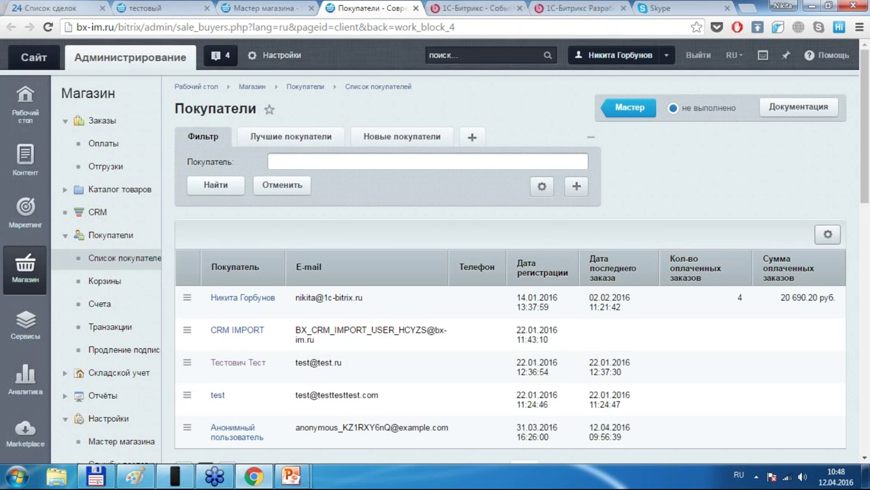
Examine the customer list and the "Лучшие покупатели" and "Новые покупатели" filter presets, ending on the basic filter
{"action": "scroll", "coordinate": [571, 180], "scroll_direction": "down", "scroll_amount": 3}
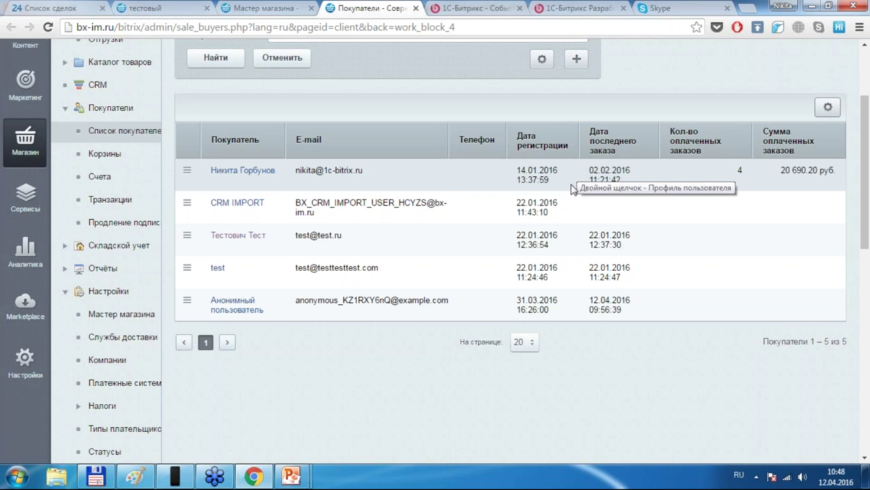
{"action": "scroll", "coordinate": [556, 176], "scroll_direction": "up", "scroll_amount": 3}
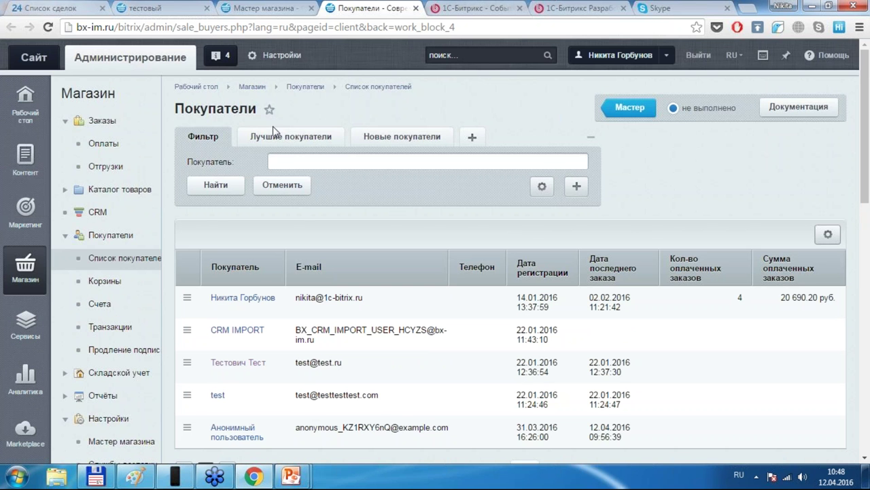
{"action": "left_click", "coordinate": [292, 137]}
{"action": "left_click", "coordinate": [384, 137]}
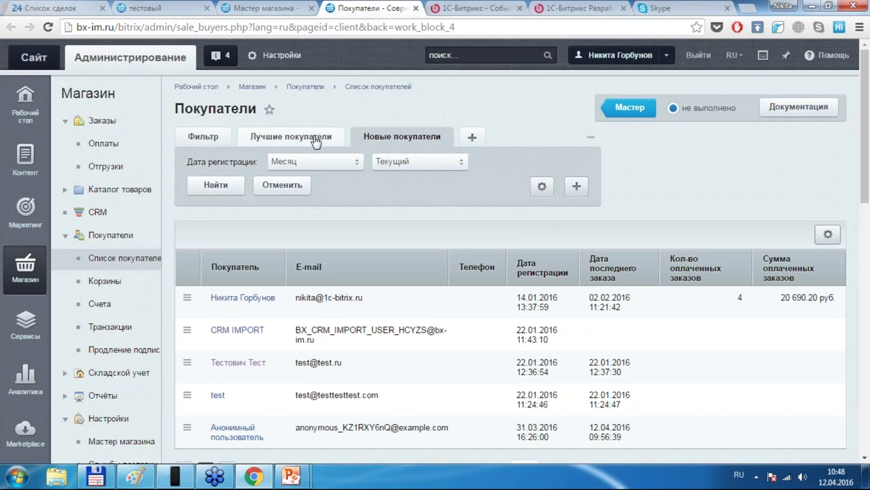
{"action": "left_click", "coordinate": [204, 135]}
{"action": "scroll", "coordinate": [427, 119], "scroll_direction": "down", "scroll_amount": 3}
{"action": "scroll", "coordinate": [425, 116], "scroll_direction": "up", "scroll_amount": 3}
{"action": "left_click", "coordinate": [406, 138]}
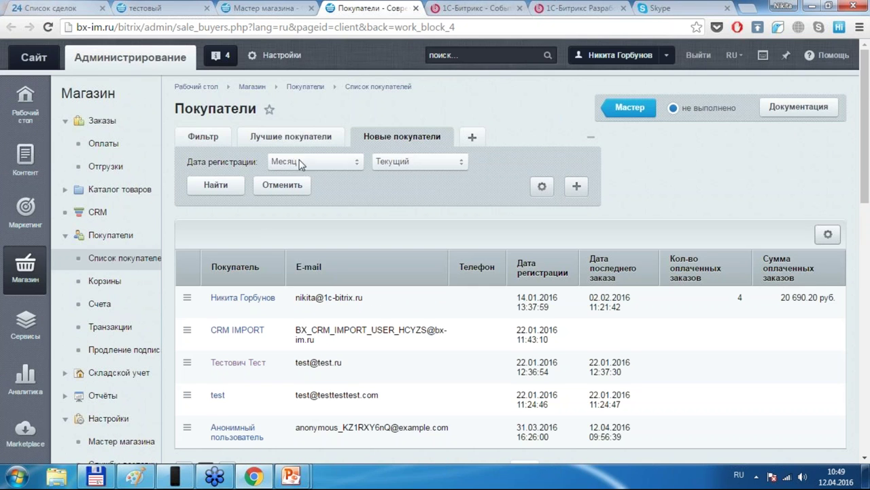
{"action": "left_click", "coordinate": [204, 136]}
Open the profile of the test customer registered on 22.01.2016 at 12:36:54 and view its registration information, groups and personal data
{"action": "scroll", "coordinate": [428, 150], "scroll_direction": "down", "scroll_amount": 3}
{"action": "left_click", "coordinate": [225, 239]}
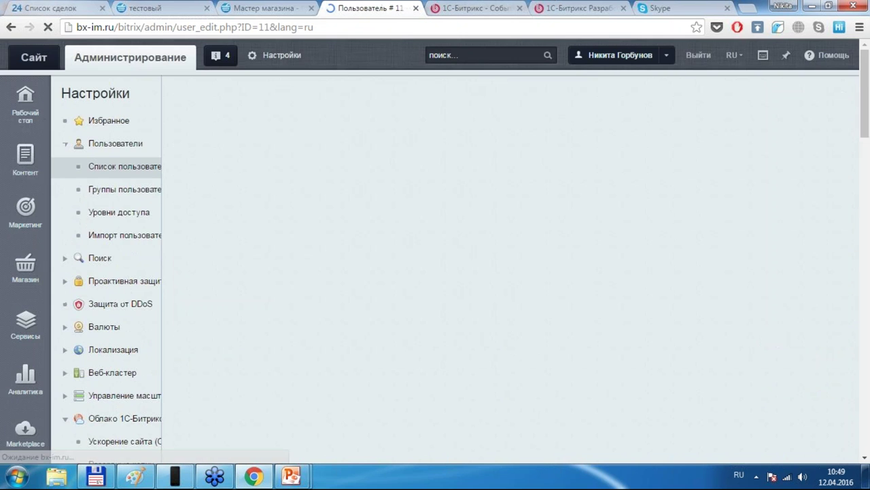
{"action": "scroll", "coordinate": [745, 244], "scroll_direction": "down", "scroll_amount": 5}
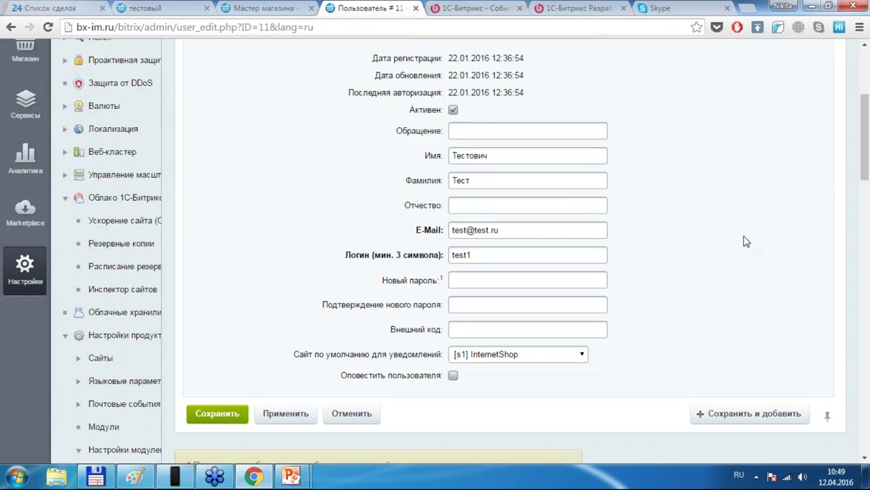
{"action": "scroll", "coordinate": [744, 237], "scroll_direction": "up", "scroll_amount": 6}
{"action": "left_click", "coordinate": [296, 181]}
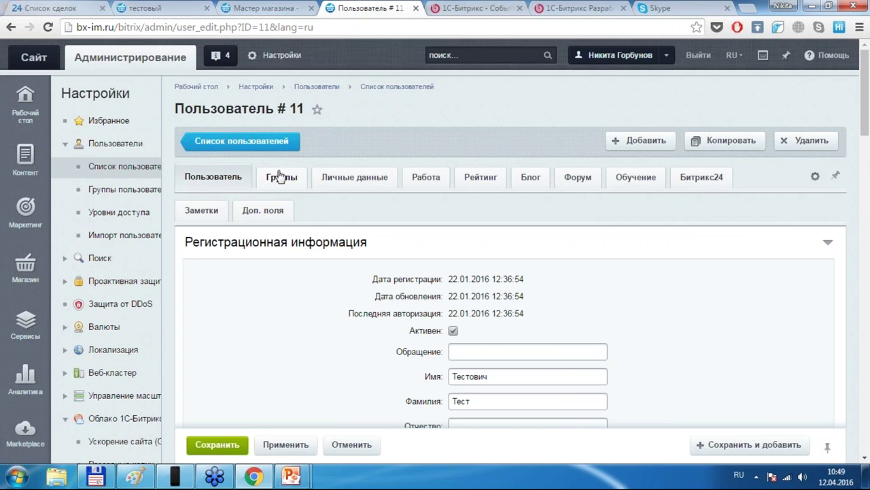
{"action": "scroll", "coordinate": [437, 200], "scroll_direction": "down", "scroll_amount": 2}
{"action": "scroll", "coordinate": [437, 200], "scroll_direction": "up", "scroll_amount": 2}
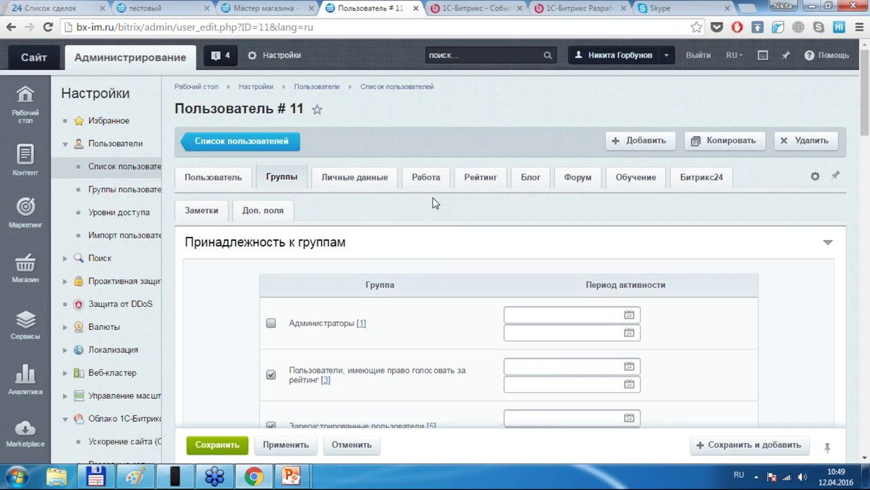
{"action": "left_click", "coordinate": [348, 178]}
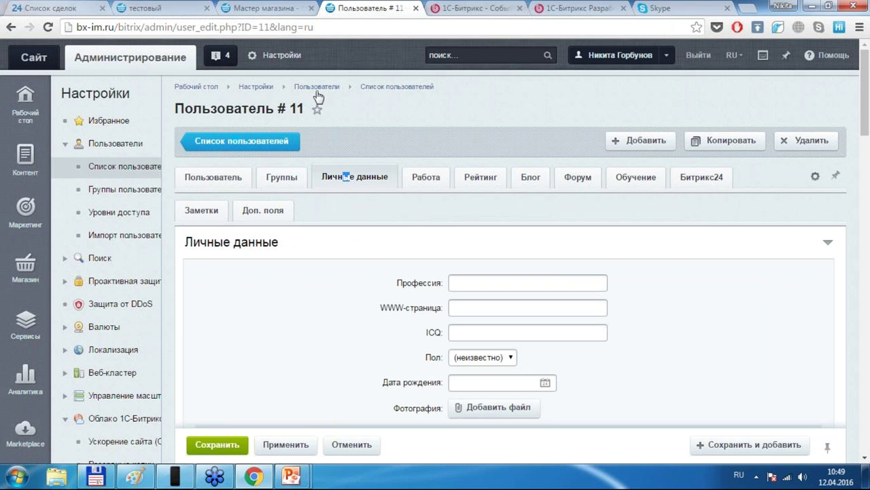
Close the customer profile and open the "Брошенные корзины покупателей" task from the store wizard in a separate tab
{"action": "left_click", "coordinate": [317, 8]}
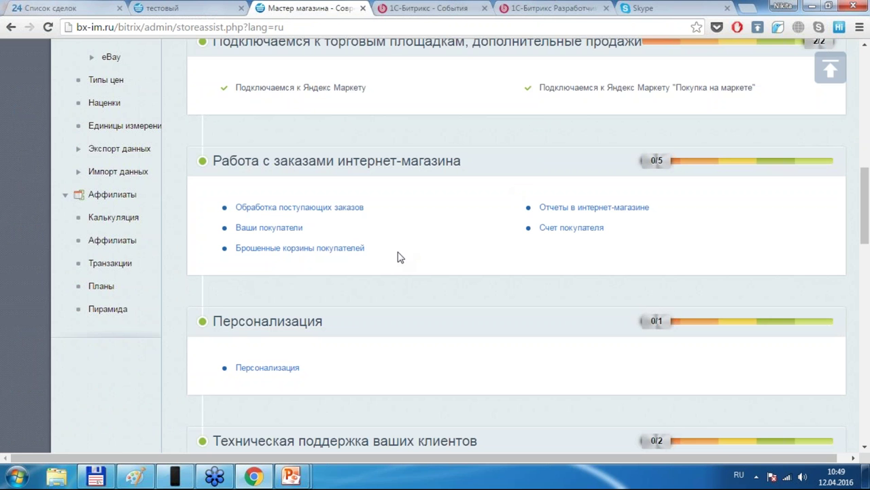
{"action": "right_click", "coordinate": [340, 248]}
{"action": "left_click", "coordinate": [357, 252]}
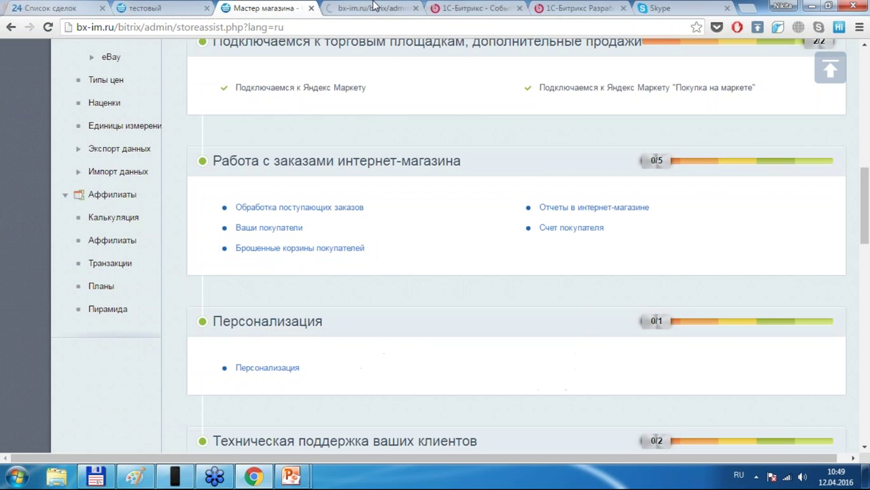
{"action": "left_click", "coordinate": [369, 8]}
Examine the abandoned carts list and its filter options, and go back to "Мастер магазина"
{"action": "scroll", "coordinate": [469, 190], "scroll_direction": "down", "scroll_amount": 3}
{"action": "scroll", "coordinate": [459, 180], "scroll_direction": "down", "scroll_amount": 2}
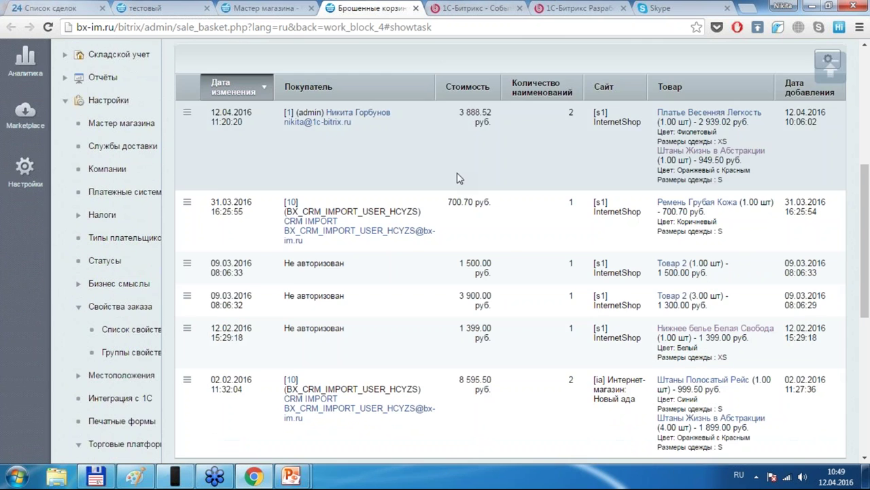
{"action": "scroll", "coordinate": [452, 176], "scroll_direction": "down", "scroll_amount": 1}
{"action": "scroll", "coordinate": [451, 175], "scroll_direction": "up", "scroll_amount": 2}
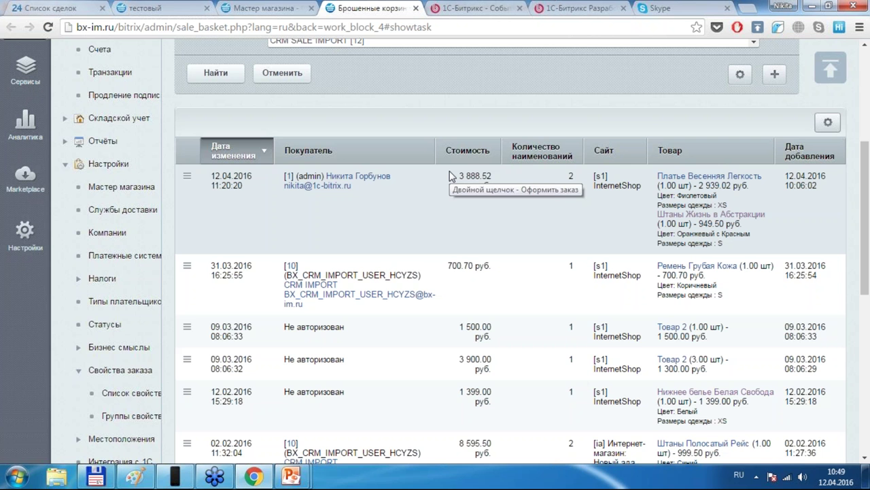
{"action": "scroll", "coordinate": [449, 175], "scroll_direction": "up", "scroll_amount": 4}
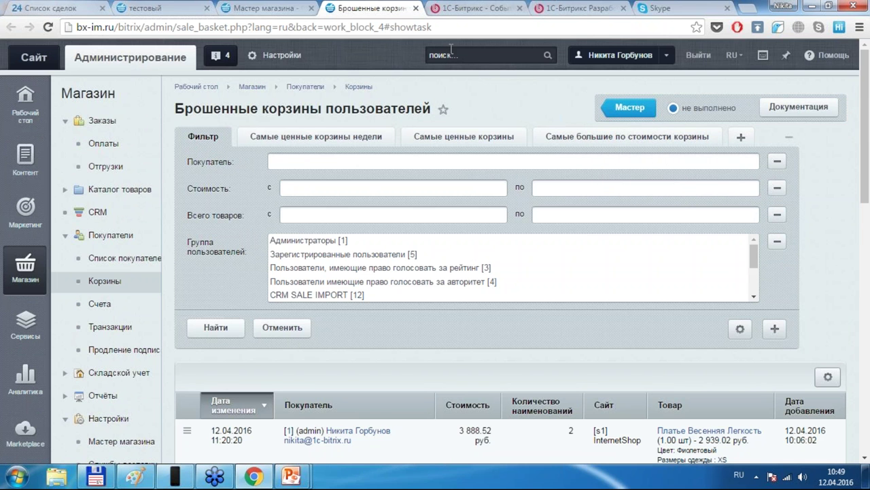
{"action": "left_click", "coordinate": [278, 5]}
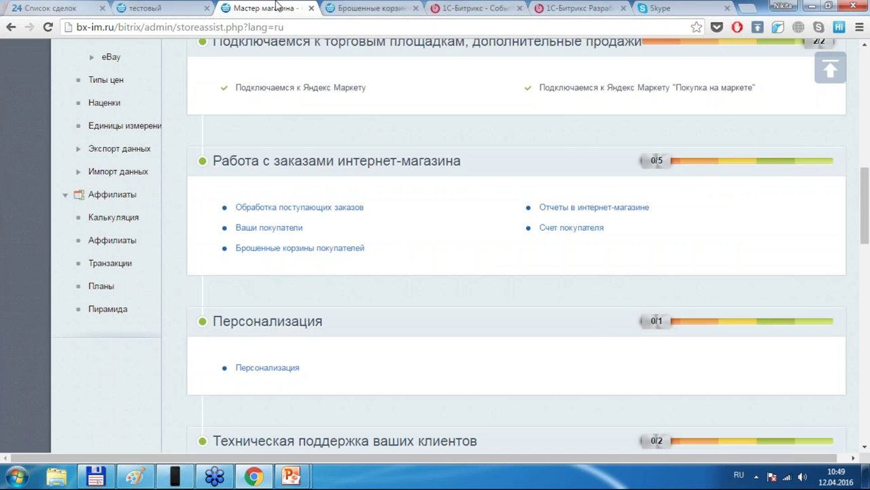
Open the "Отчеты в интернет-магазине" task from the store wizard in a separate tab and view the list of reports
{"action": "right_click", "coordinate": [592, 208]}
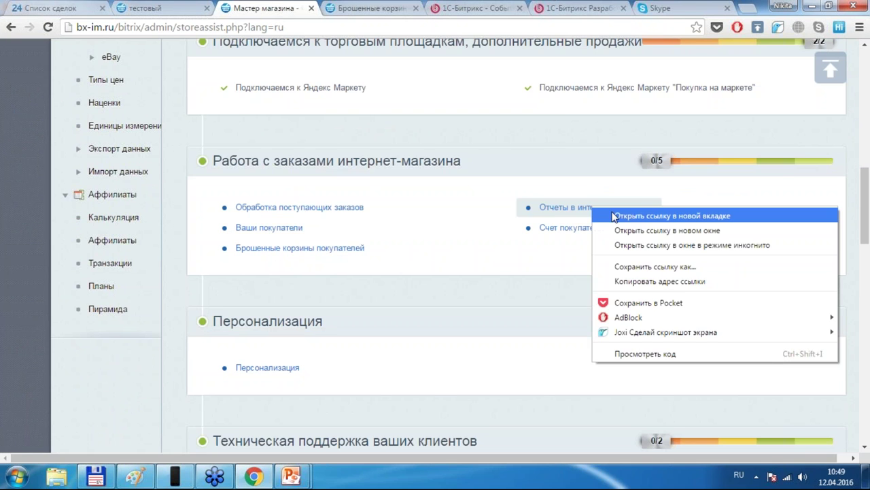
{"action": "left_click", "coordinate": [614, 216]}
{"action": "left_click", "coordinate": [419, 7]}
{"action": "left_click", "coordinate": [255, 7]}
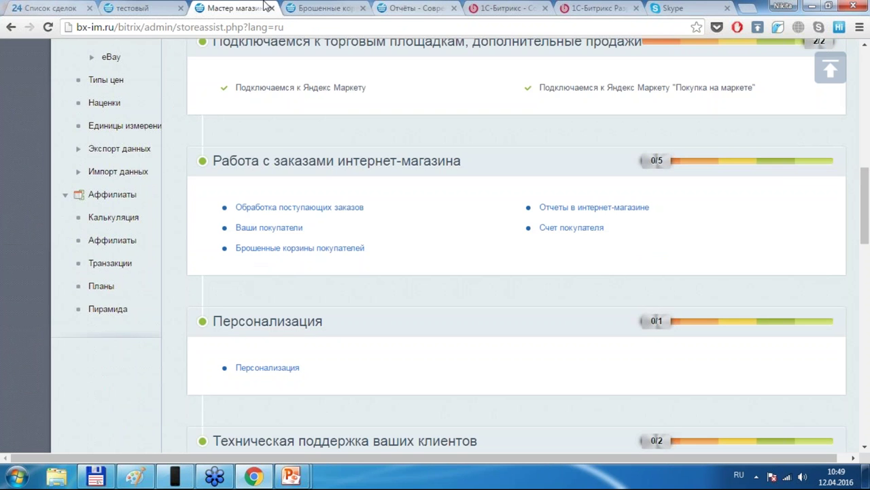
{"action": "scroll", "coordinate": [406, 171], "scroll_direction": "down", "scroll_amount": 4}
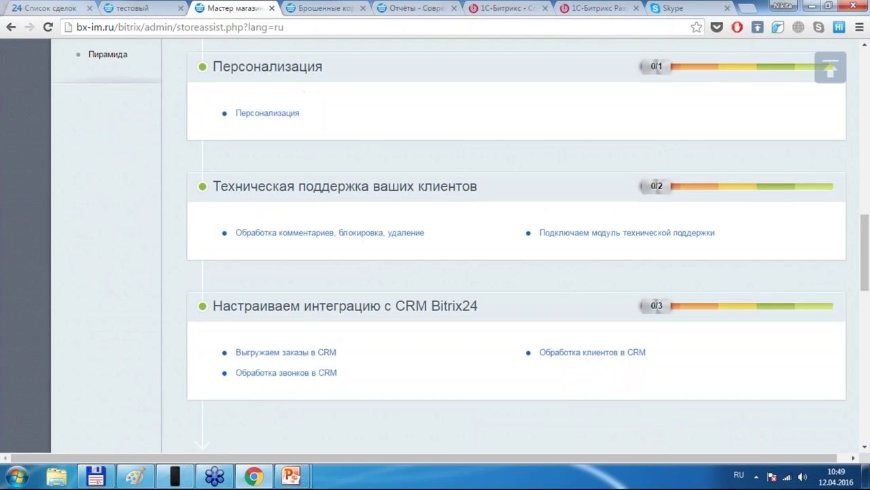
{"action": "scroll", "coordinate": [406, 172], "scroll_direction": "up", "scroll_amount": 6}
{"action": "left_click", "coordinate": [420, 7]}
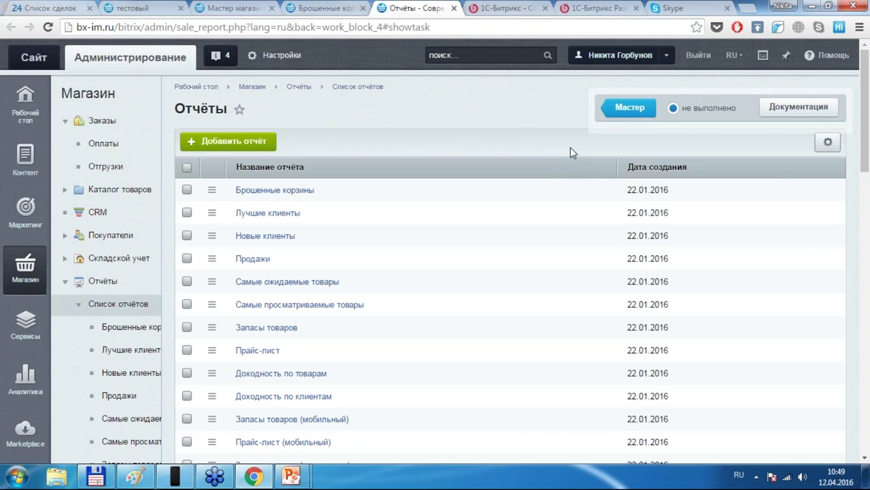
{"action": "scroll", "coordinate": [515, 132], "scroll_direction": "down", "scroll_amount": 1}
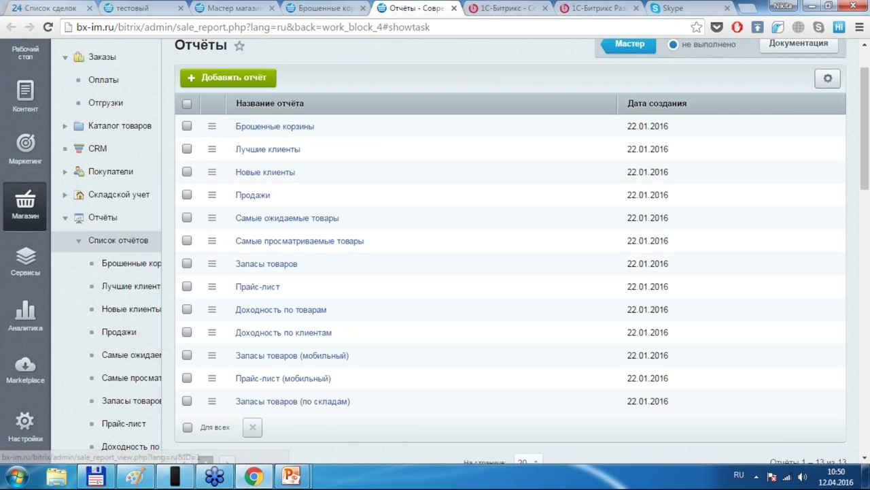
Start a copy of the "Брошенные корзины" report, examine its columns, sorting and filter settings, and return to the report list unsaved
{"action": "left_click", "coordinate": [212, 126]}
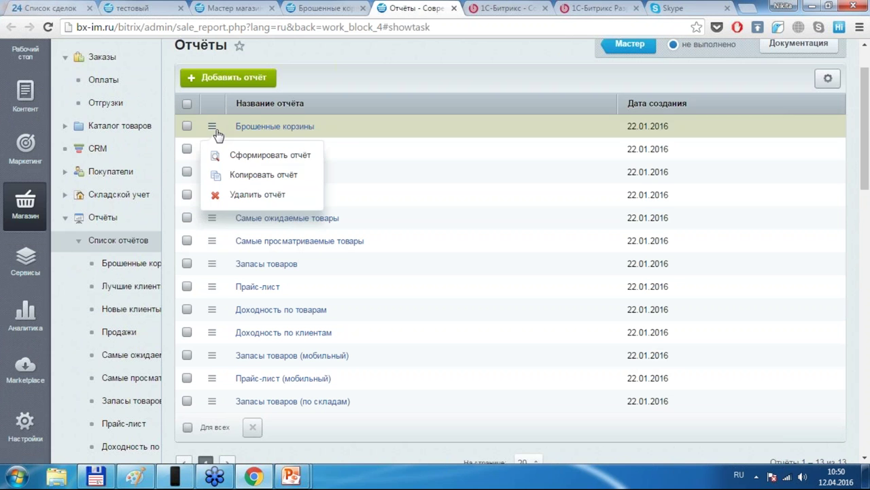
{"action": "left_click", "coordinate": [280, 175]}
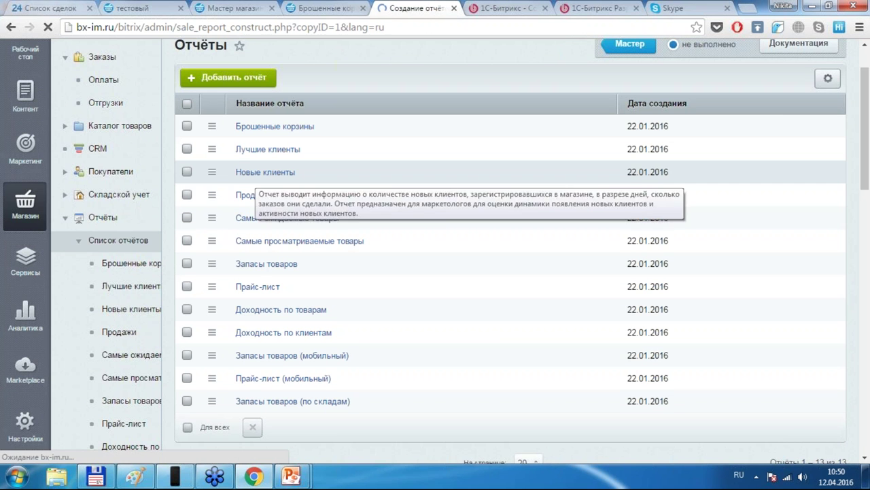
{"action": "scroll", "coordinate": [344, 160], "scroll_direction": "down", "scroll_amount": 4}
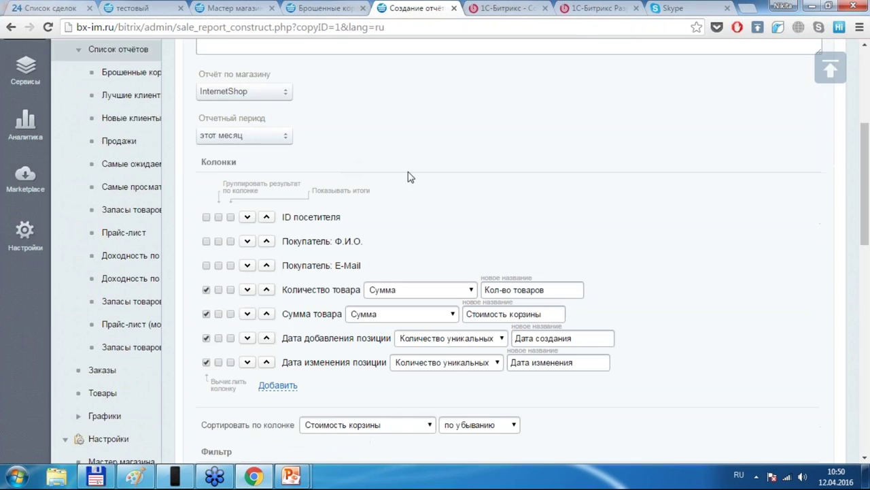
{"action": "scroll", "coordinate": [442, 170], "scroll_direction": "down", "scroll_amount": 6}
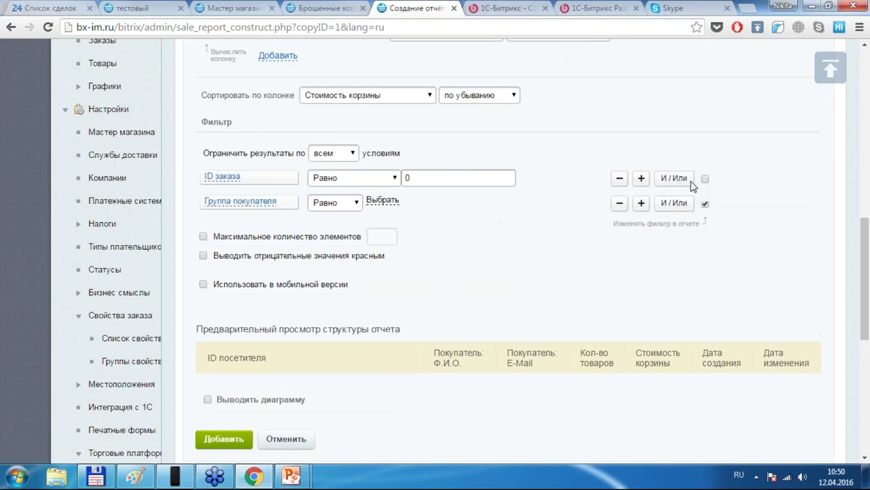
{"action": "scroll", "coordinate": [656, 185], "scroll_direction": "up", "scroll_amount": 5}
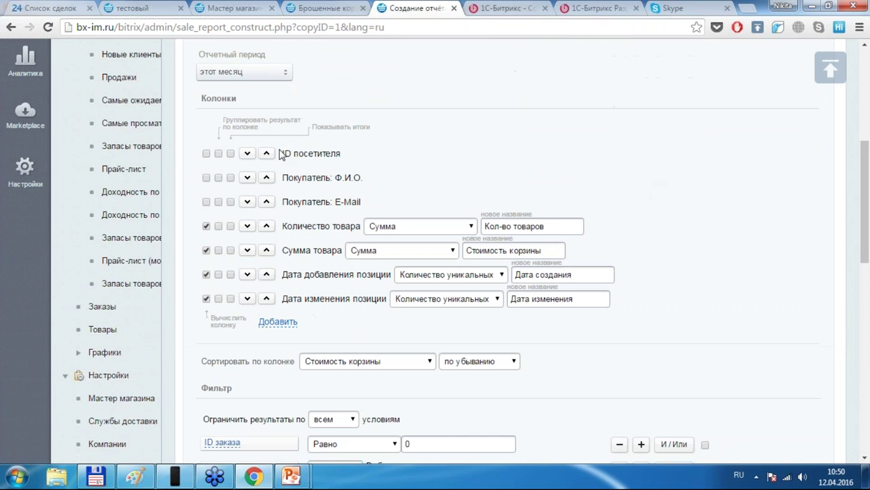
{"action": "scroll", "coordinate": [622, 200], "scroll_direction": "down", "scroll_amount": 2}
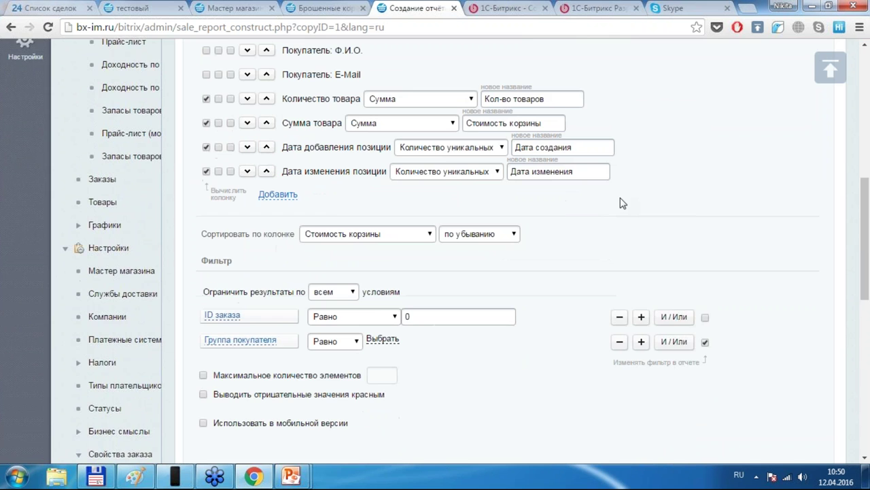
{"action": "scroll", "coordinate": [620, 202], "scroll_direction": "down", "scroll_amount": 2}
{"action": "scroll", "coordinate": [594, 197], "scroll_direction": "up", "scroll_amount": 10}
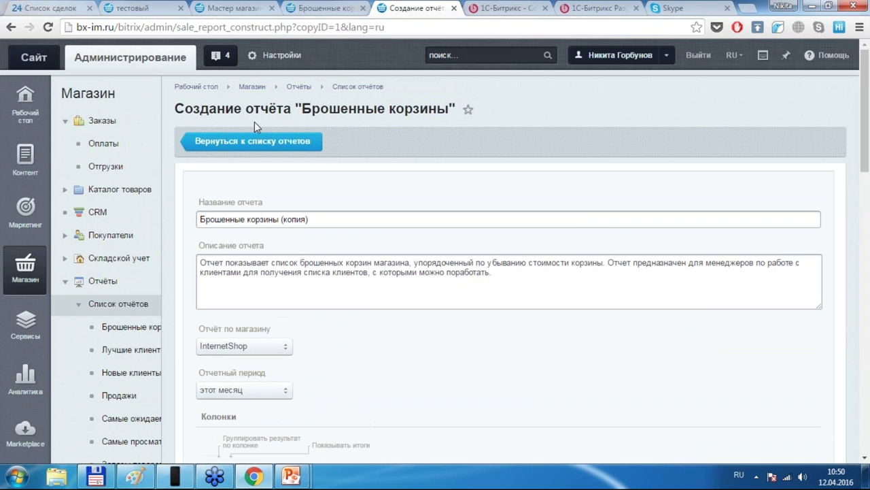
{"action": "left_click", "coordinate": [255, 141]}
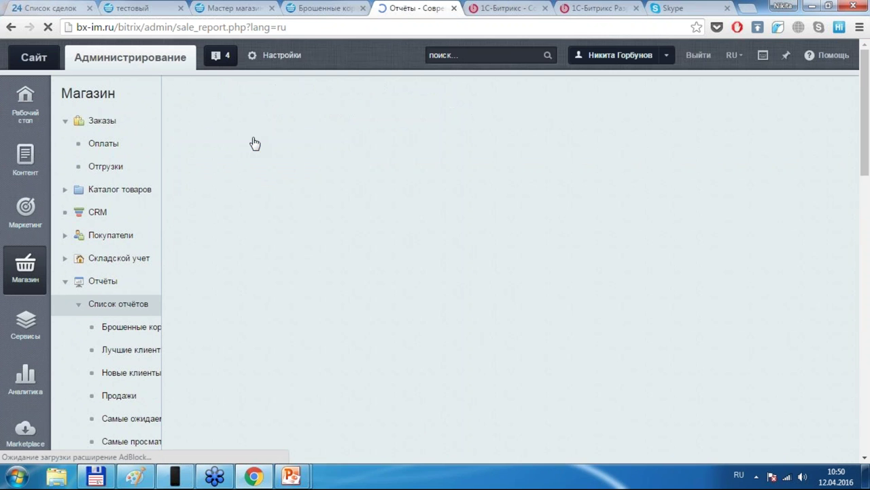
Open the "Прайс-лист" report and examine its product prices and filter options
{"action": "scroll", "coordinate": [439, 170], "scroll_direction": "down", "scroll_amount": 2}
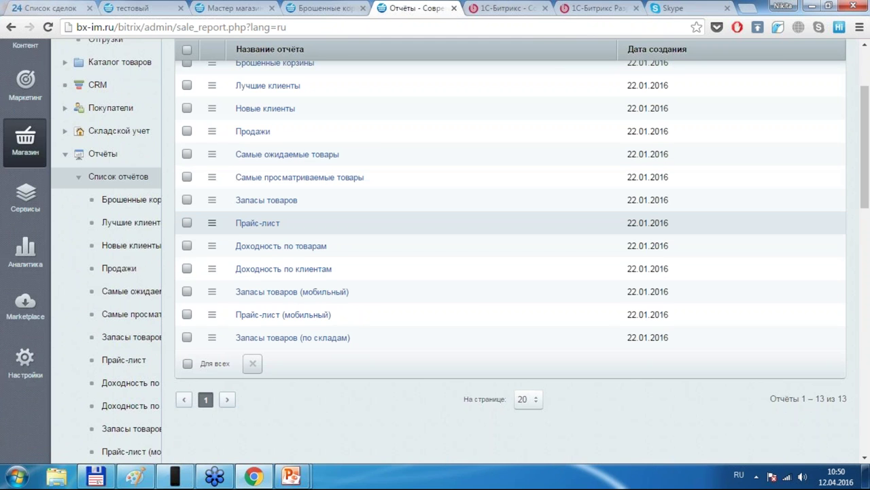
{"action": "left_click", "coordinate": [253, 223]}
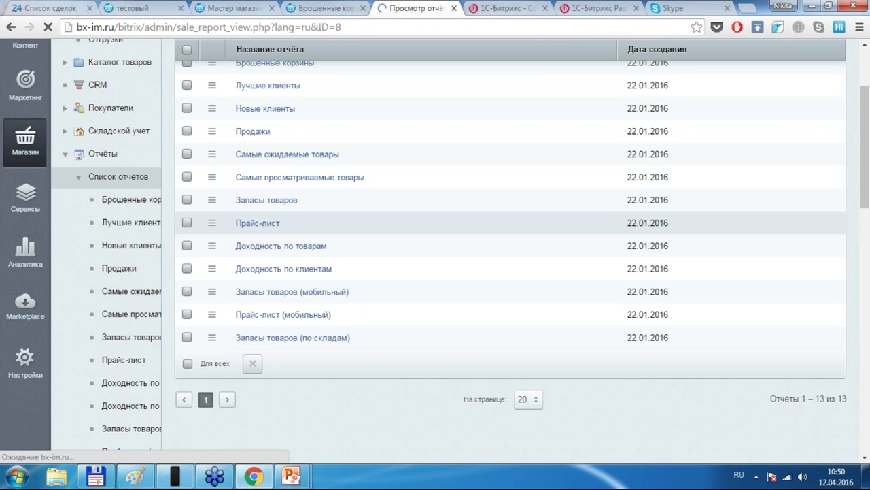
{"action": "scroll", "coordinate": [700, 197], "scroll_direction": "down", "scroll_amount": 5}
{"action": "scroll", "coordinate": [648, 160], "scroll_direction": "down", "scroll_amount": 4}
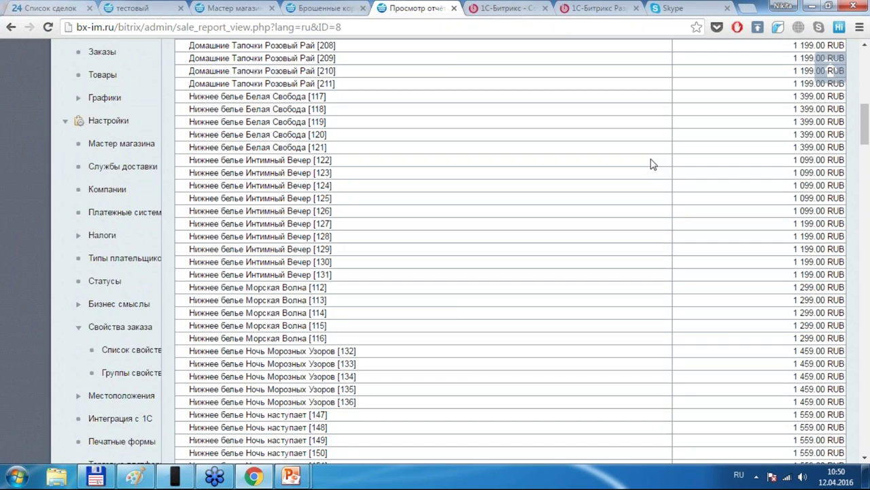
{"action": "scroll", "coordinate": [652, 165], "scroll_direction": "down", "scroll_amount": 15}
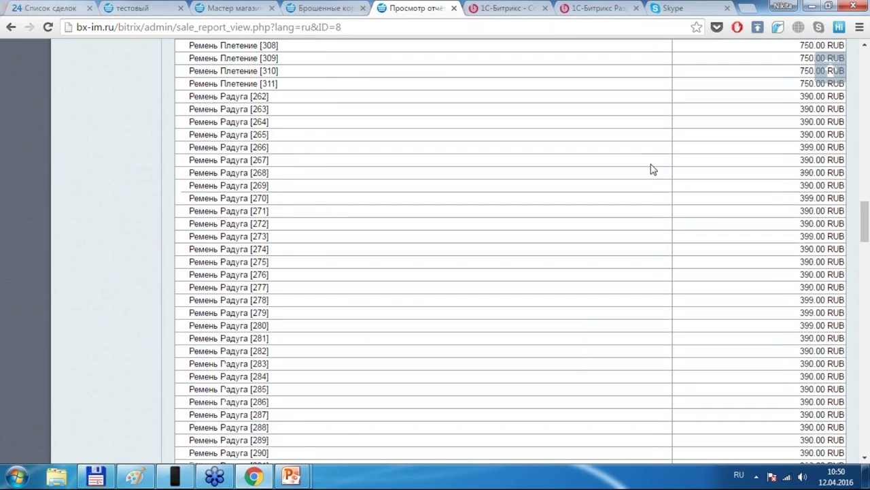
{"action": "scroll", "coordinate": [651, 170], "scroll_direction": "down", "scroll_amount": 3}
{"action": "scroll", "coordinate": [651, 171], "scroll_direction": "up", "scroll_amount": 20}
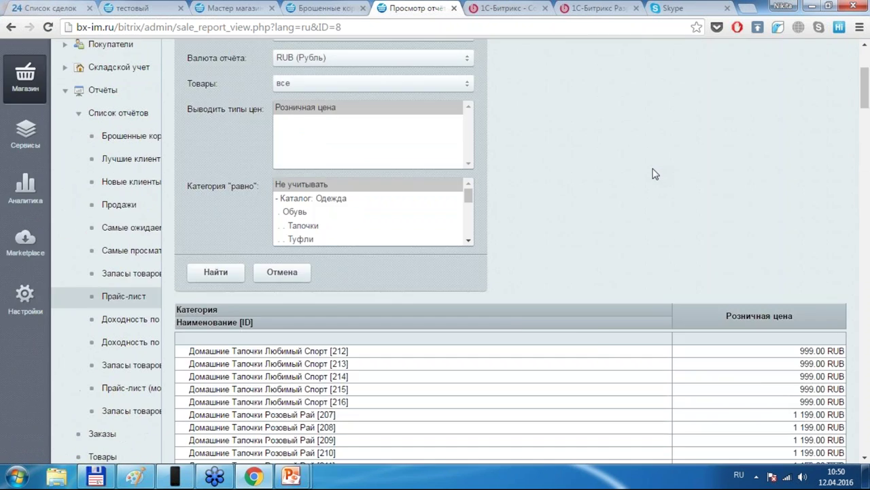
{"action": "scroll", "coordinate": [653, 173], "scroll_direction": "down", "scroll_amount": 1}
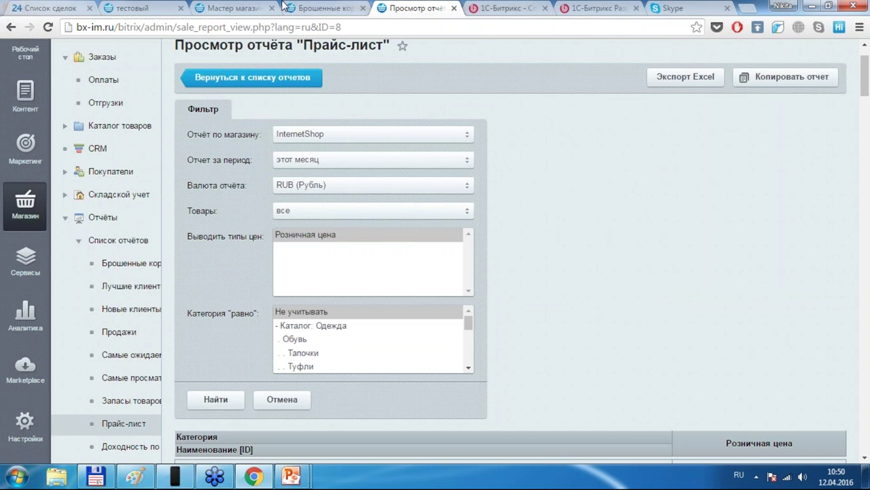
Open the "Счет покупателя" task from the store wizard in a separate tab and close the abandoned carts and report tabs
{"action": "left_click", "coordinate": [332, 7]}
{"action": "left_click", "coordinate": [254, 6]}
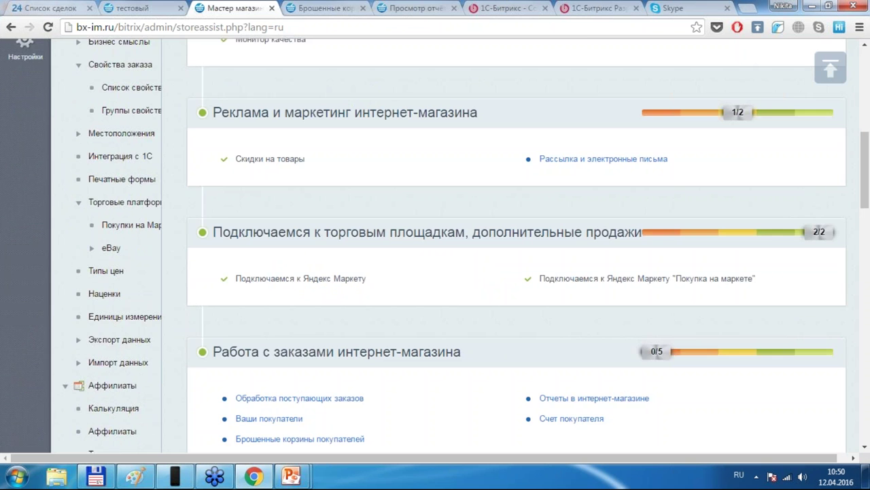
{"action": "scroll", "coordinate": [517, 245], "scroll_direction": "down", "scroll_amount": 2}
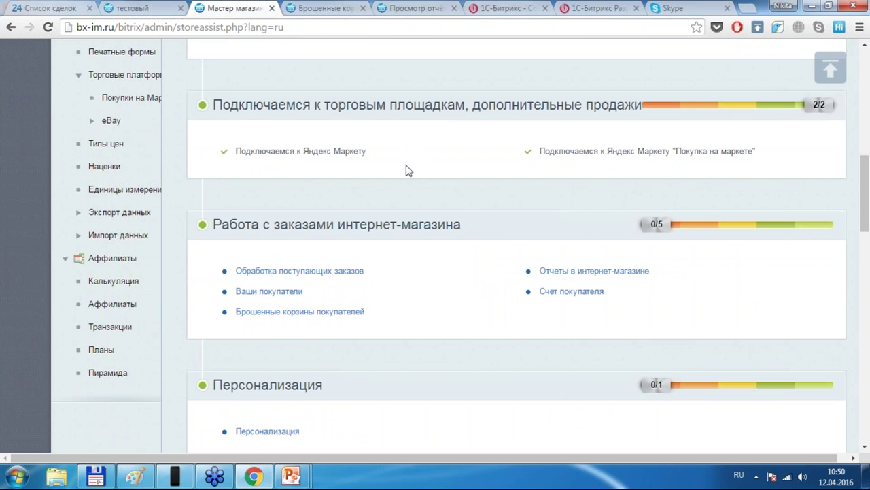
{"action": "scroll", "coordinate": [408, 169], "scroll_direction": "down", "scroll_amount": 1}
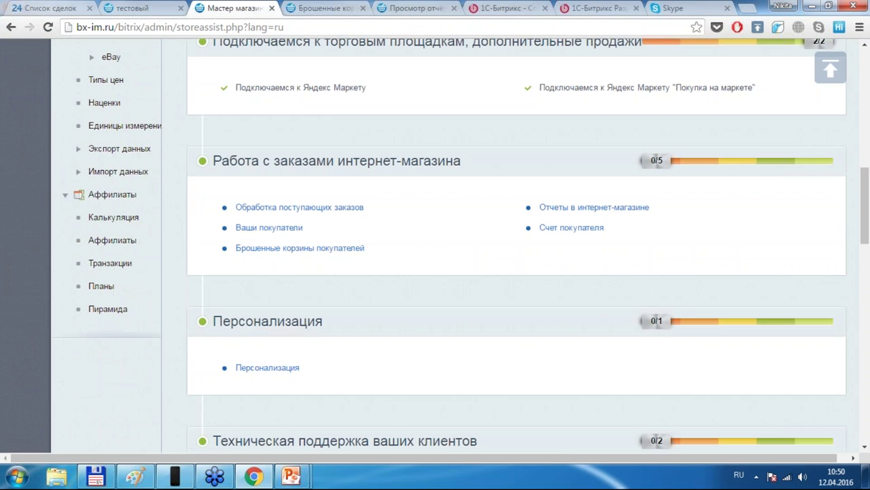
{"action": "right_click", "coordinate": [552, 233]}
{"action": "left_click", "coordinate": [578, 240]}
{"action": "left_click", "coordinate": [323, 8]}
{"action": "left_click", "coordinate": [323, 7]}
{"action": "left_click", "coordinate": [301, 8]}
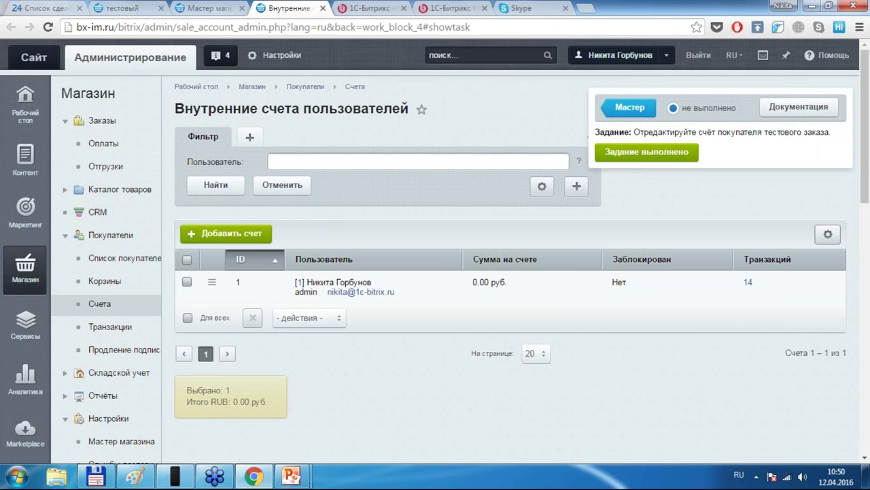
Edit the administrator's internal account, set its balance to 500 RUB, and save it
{"action": "left_click", "coordinate": [212, 284]}
{"action": "left_click", "coordinate": [228, 311]}
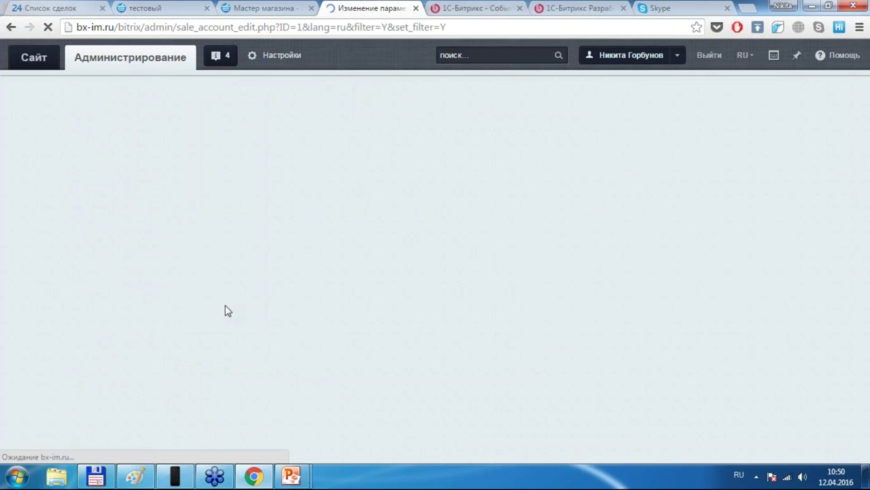
{"action": "scroll", "coordinate": [612, 272], "scroll_direction": "down", "scroll_amount": 1}
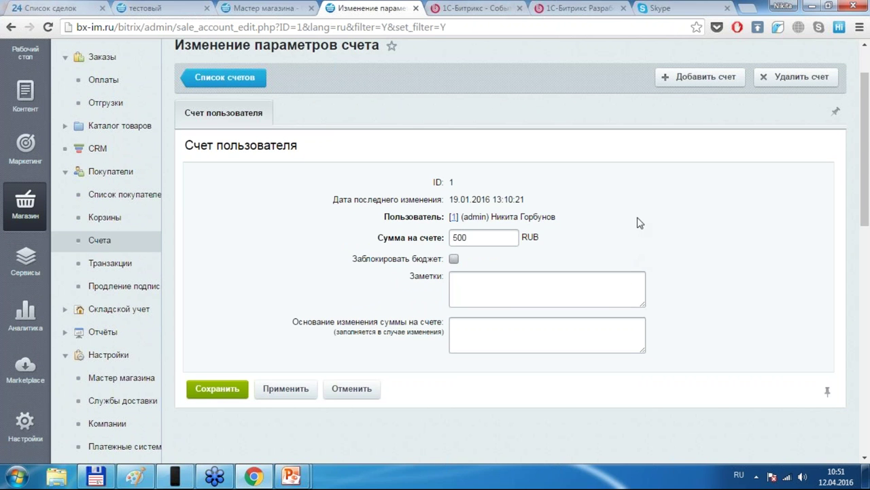
{"action": "left_click", "coordinate": [242, 384]}
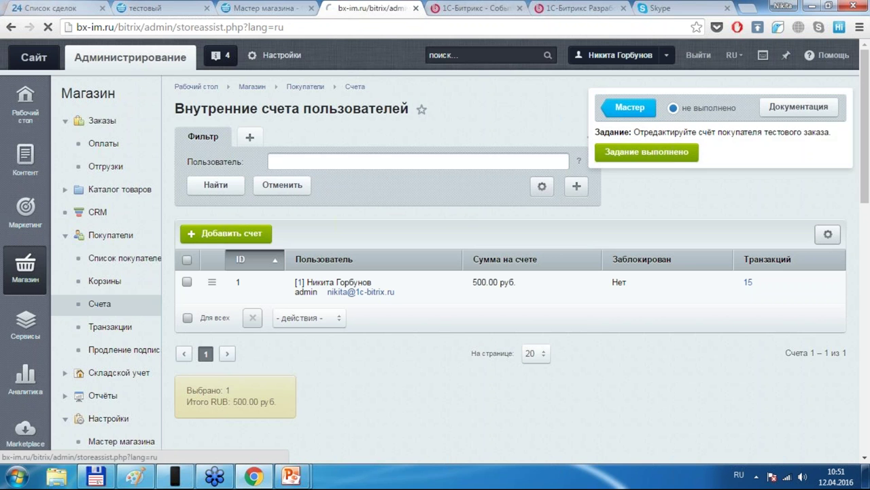
Return to the store wizard and open the "Персонализация" task
{"action": "left_click", "coordinate": [605, 155]}
{"action": "scroll", "coordinate": [575, 136], "scroll_direction": "down", "scroll_amount": 10}
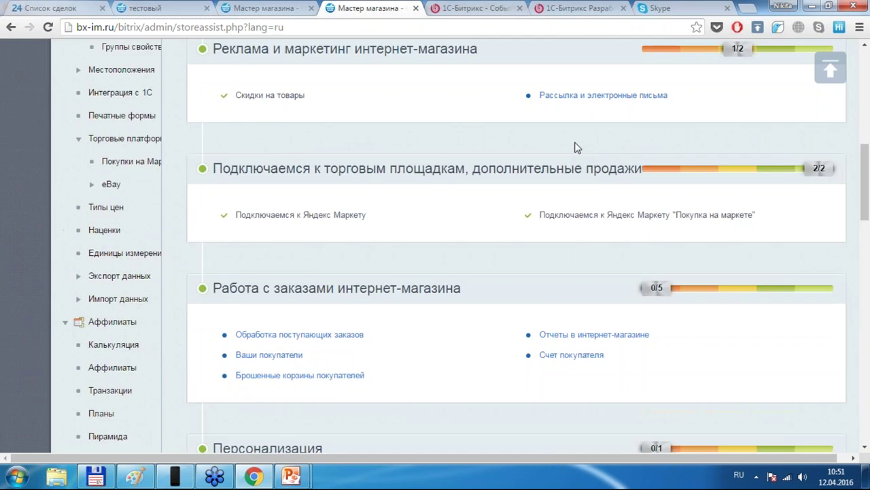
{"action": "scroll", "coordinate": [576, 148], "scroll_direction": "down", "scroll_amount": 4}
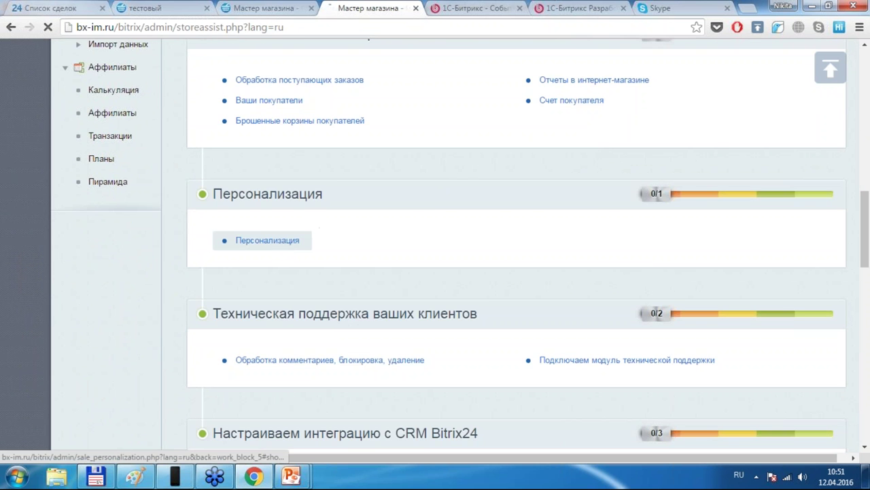
{"action": "left_click", "coordinate": [272, 240]}
Examine the 1C-Bitrix BigData personalization page, including its task description and the instructions for enabling the service
{"action": "scroll", "coordinate": [297, 208], "scroll_direction": "down", "scroll_amount": 2}
{"action": "scroll", "coordinate": [296, 201], "scroll_direction": "up", "scroll_amount": 2}
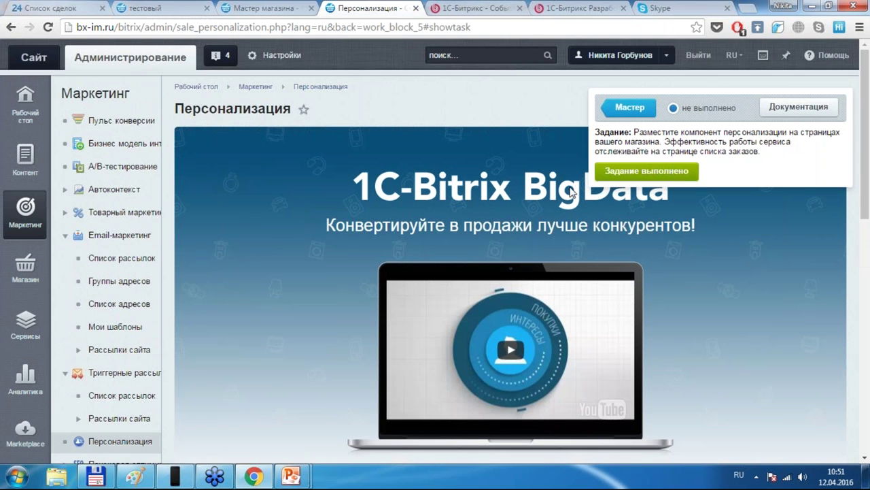
{"action": "left_click", "coordinate": [682, 172]}
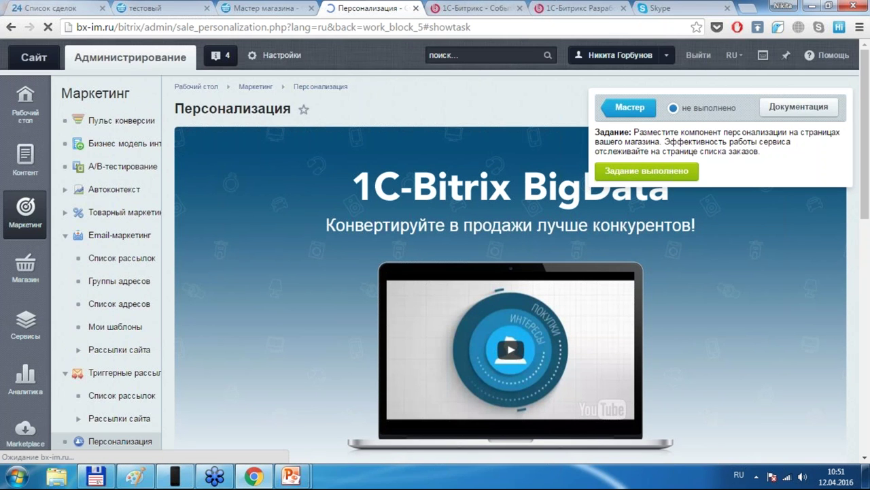
{"action": "scroll", "coordinate": [726, 198], "scroll_direction": "down", "scroll_amount": 2}
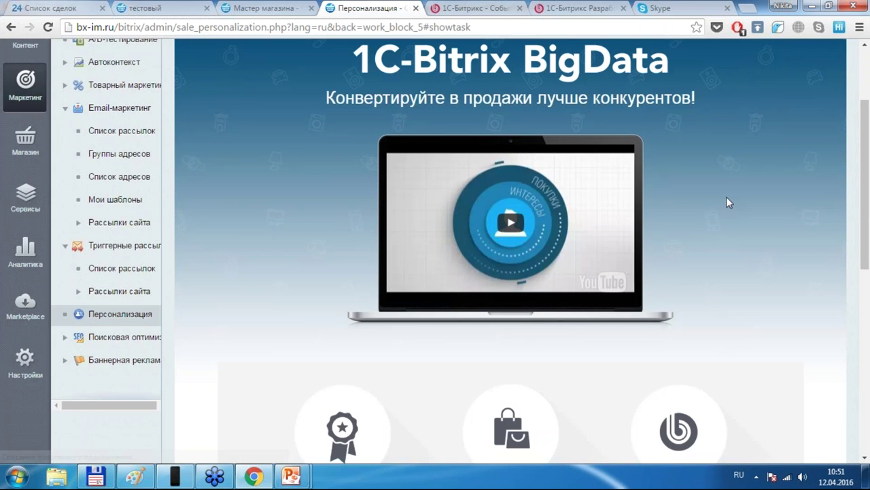
{"action": "scroll", "coordinate": [724, 194], "scroll_direction": "down", "scroll_amount": 5}
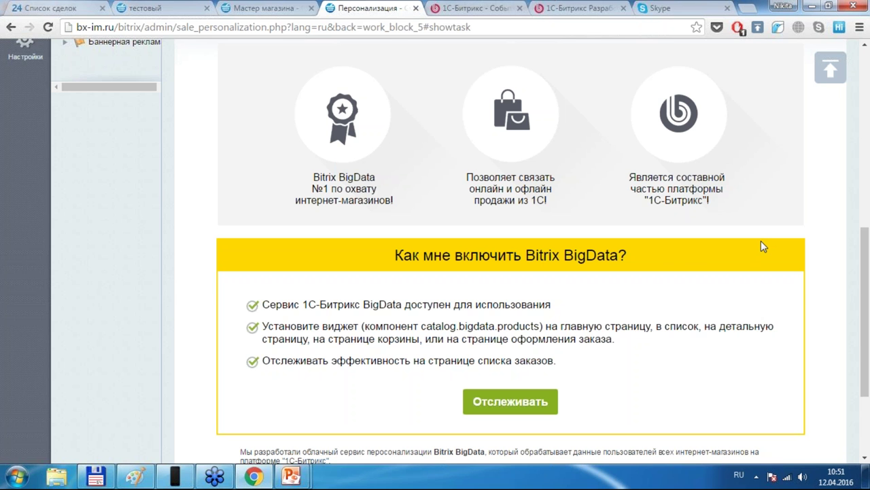
{"action": "scroll", "coordinate": [755, 233], "scroll_direction": "up", "scroll_amount": 4}
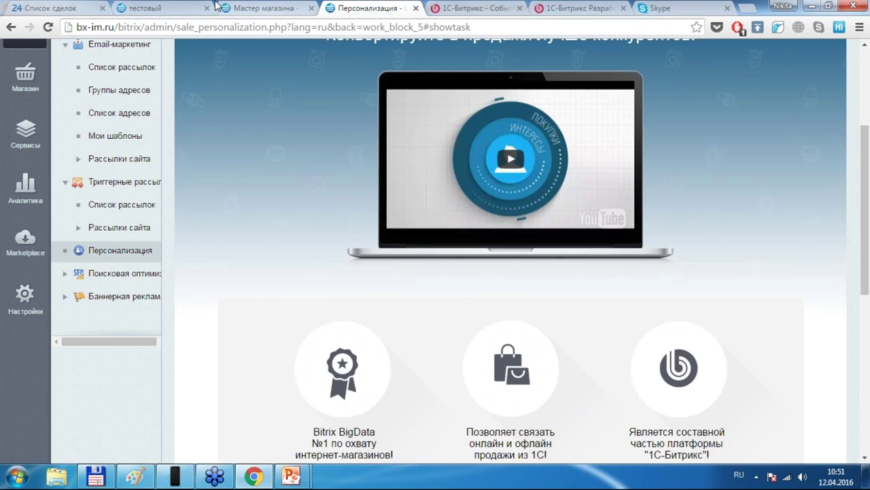
Play the 1C-Bitrix BigData introduction video on the personalization page
{"action": "left_click", "coordinate": [129, 5]}
{"action": "left_click", "coordinate": [302, 7]}
{"action": "left_click", "coordinate": [368, 8]}
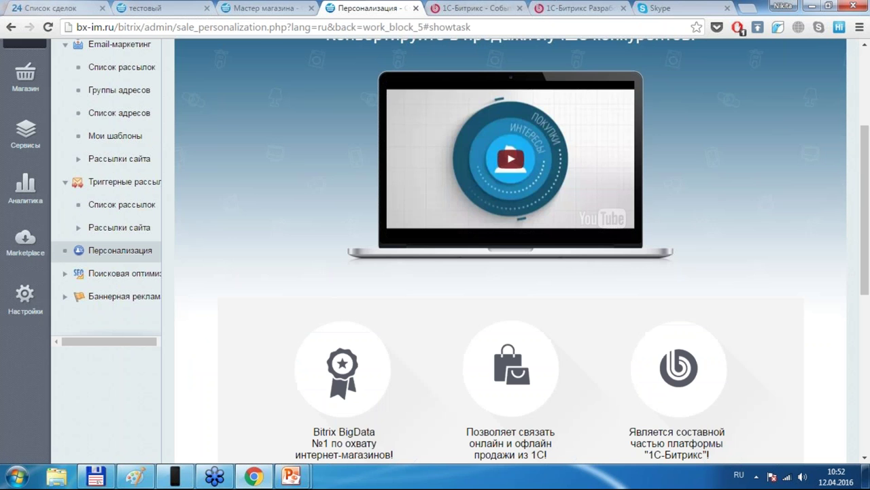
{"action": "left_click", "coordinate": [511, 159]}
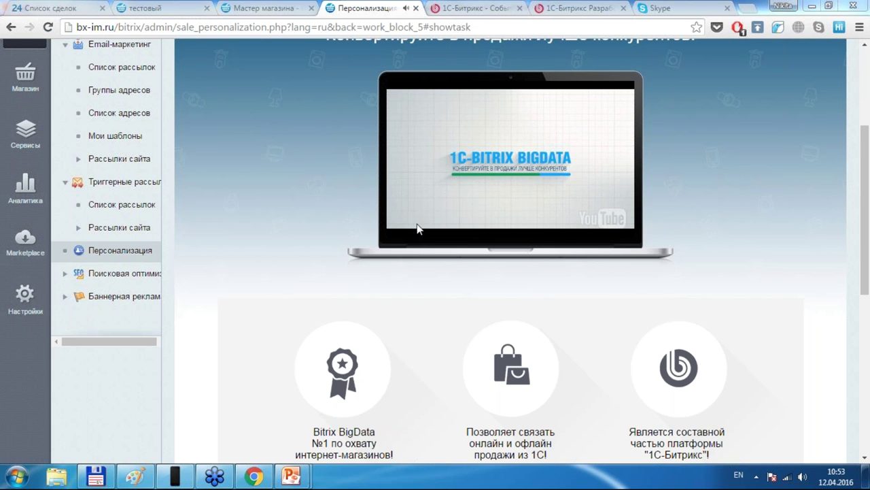
{"action": "scroll", "coordinate": [753, 216], "scroll_direction": "up", "scroll_amount": 4}
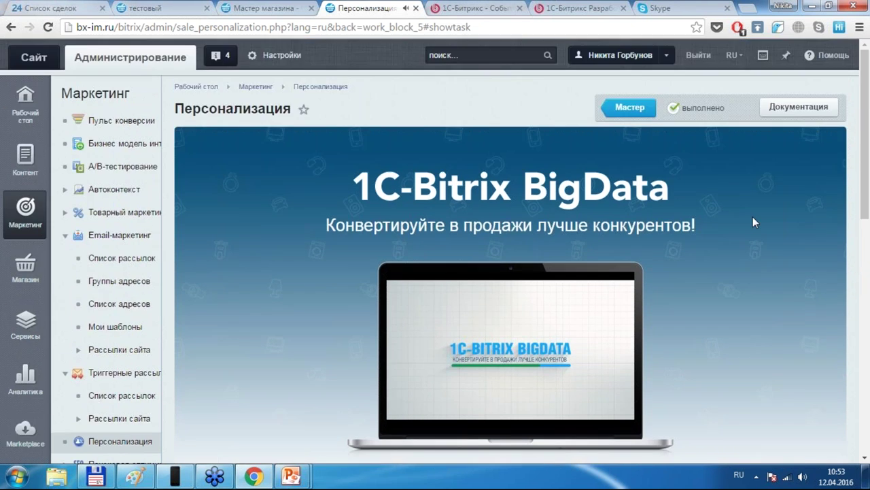
{"action": "scroll", "coordinate": [753, 216], "scroll_direction": "down", "scroll_amount": 10}
{"action": "scroll", "coordinate": [752, 228], "scroll_direction": "up", "scroll_amount": 10}
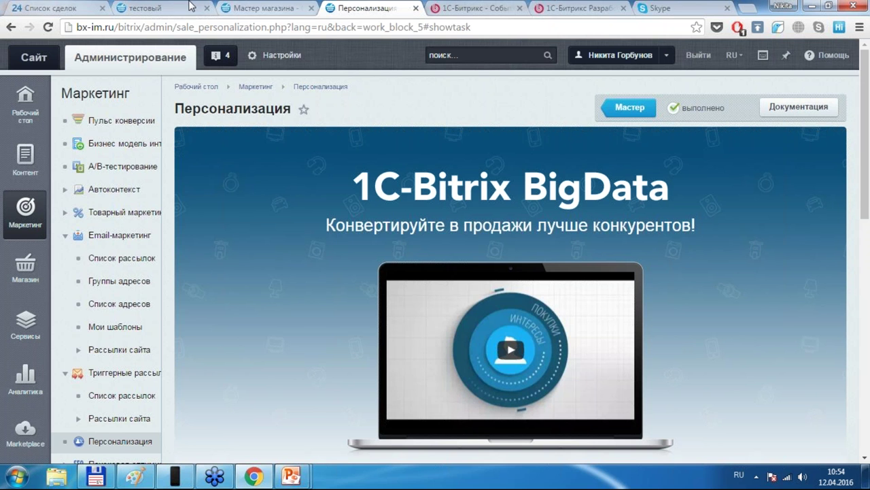
Switch to the storefront, go to the "Нижнее белье" catalog section, and open the product "Нижнее белье Белая Свобода"
{"action": "left_click", "coordinate": [156, 9]}
{"action": "left_click", "coordinate": [326, 98]}
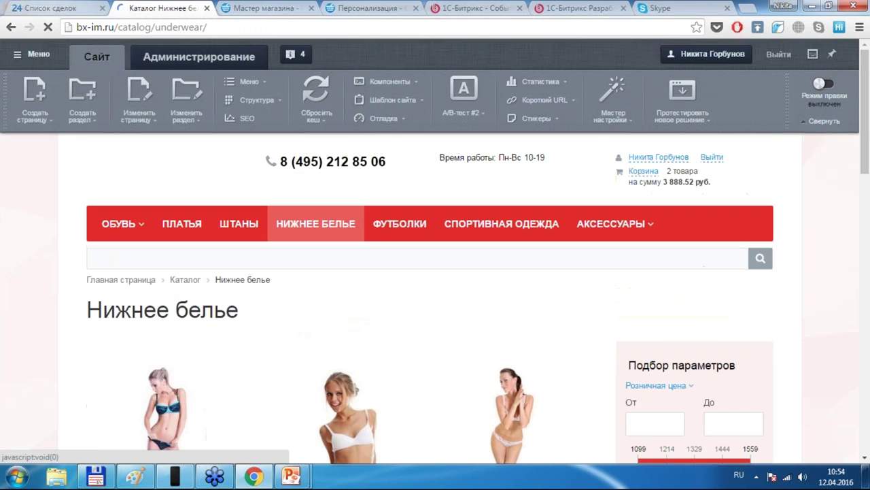
{"action": "scroll", "coordinate": [352, 172], "scroll_direction": "down", "scroll_amount": 4}
{"action": "left_click", "coordinate": [353, 172]}
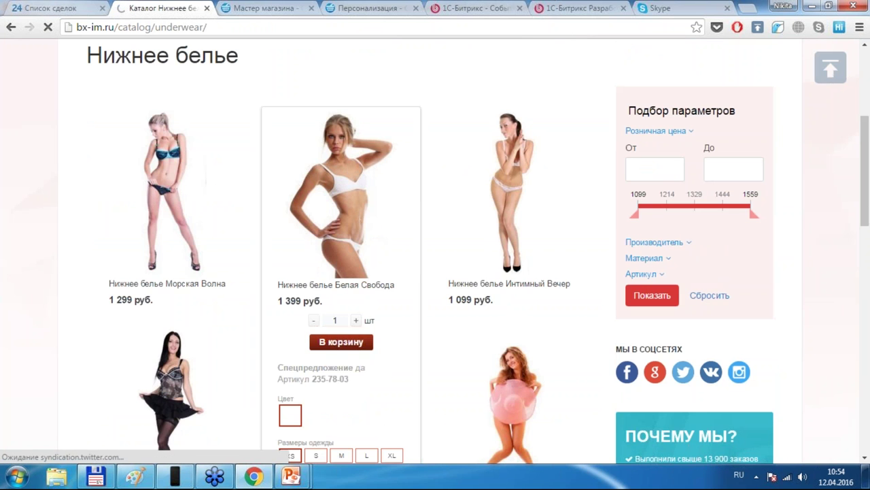
Examine the product page of "Нижнее белье Белая Свобода", including its "Персональные рекомендации" block
{"action": "scroll", "coordinate": [114, 115], "scroll_direction": "down", "scroll_amount": 10}
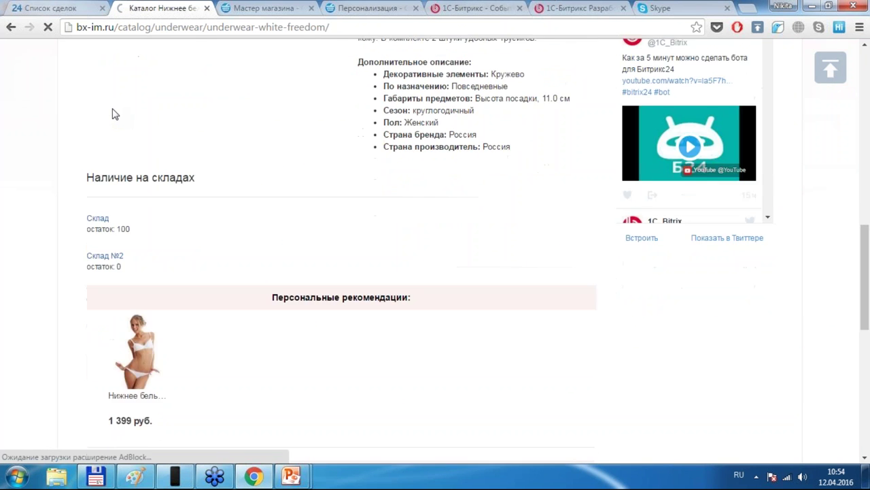
{"action": "scroll", "coordinate": [406, 206], "scroll_direction": "down", "scroll_amount": 4}
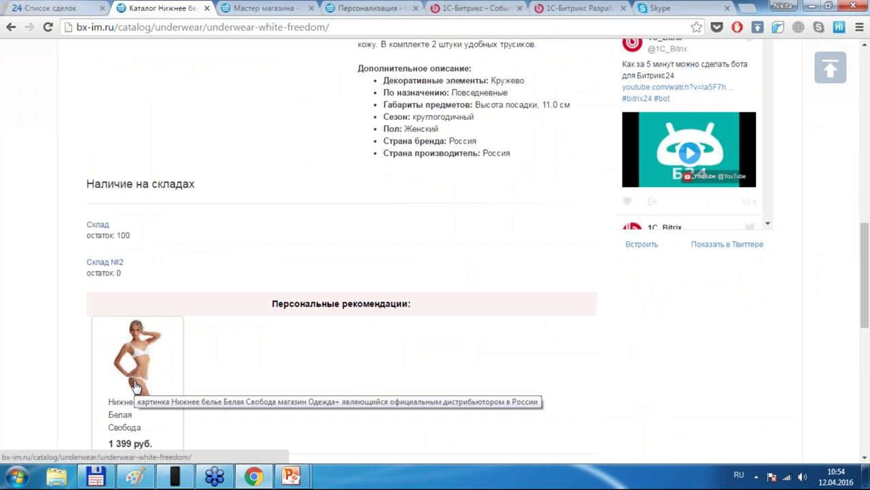
{"action": "scroll", "coordinate": [327, 386], "scroll_direction": "up", "scroll_amount": 2}
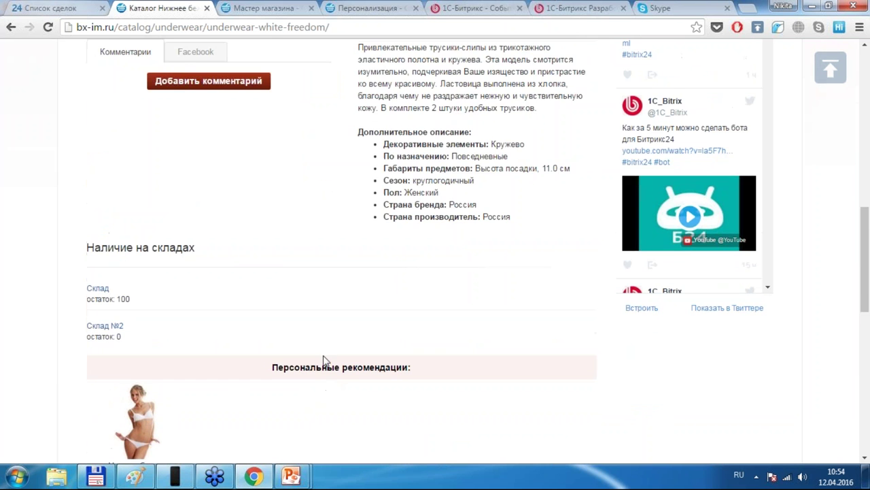
{"action": "scroll", "coordinate": [323, 361], "scroll_direction": "up", "scroll_amount": 5}
{"action": "scroll", "coordinate": [262, 202], "scroll_direction": "up", "scroll_amount": 2}
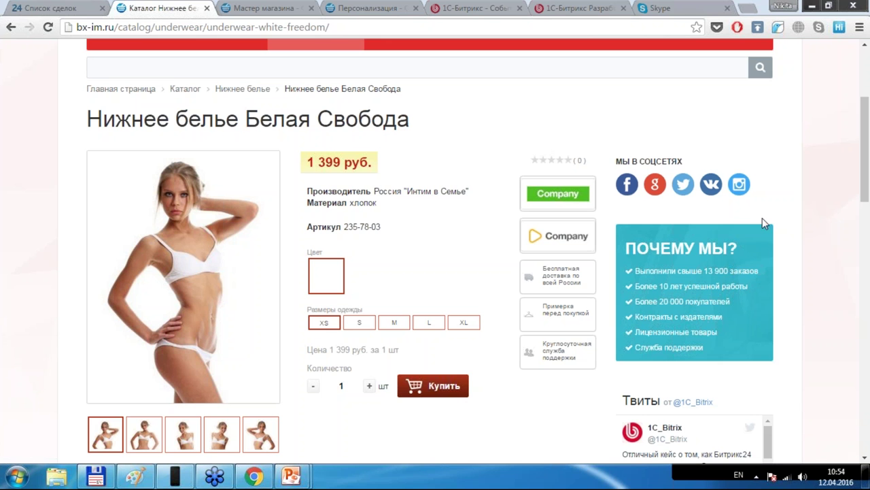
{"action": "key", "text": "alt+shift"}
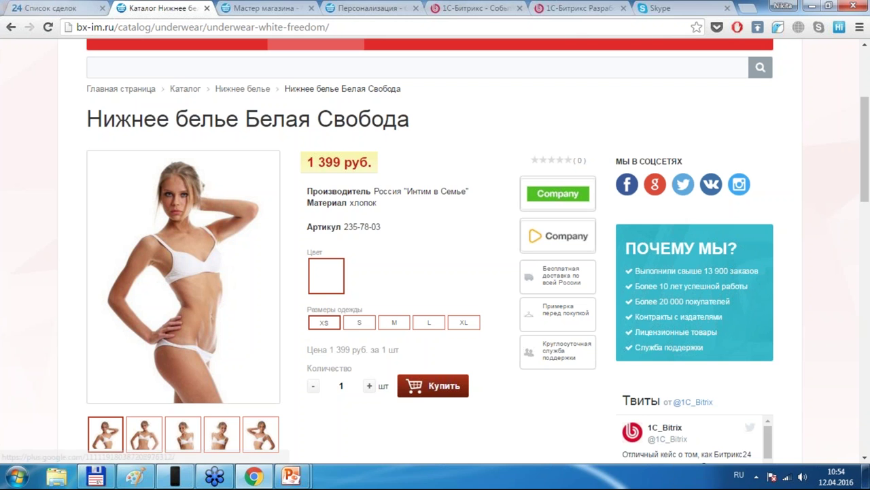
{"action": "scroll", "coordinate": [252, 7], "scroll_direction": "down", "scroll_amount": 3}
{"action": "scroll", "coordinate": [252, 7], "scroll_direction": "up", "scroll_amount": 3}
Return to the store wizard and review the task groups for customer technical support and CRM Bitrix24 integration
{"action": "left_click", "coordinate": [253, 7]}
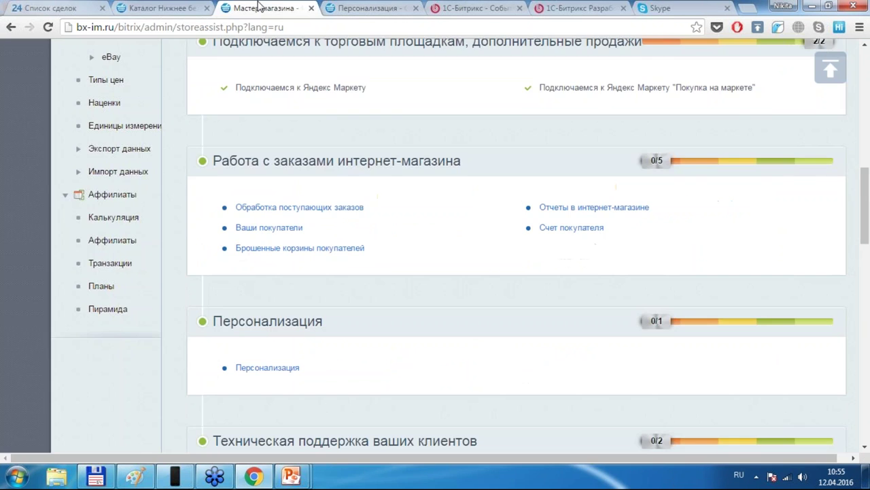
{"action": "scroll", "coordinate": [491, 196], "scroll_direction": "down", "scroll_amount": 2}
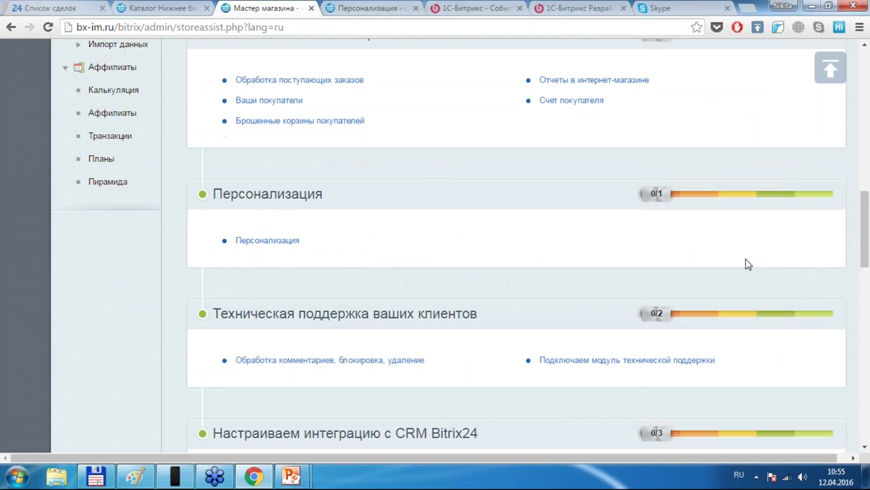
{"action": "key", "text": "alt+shift"}
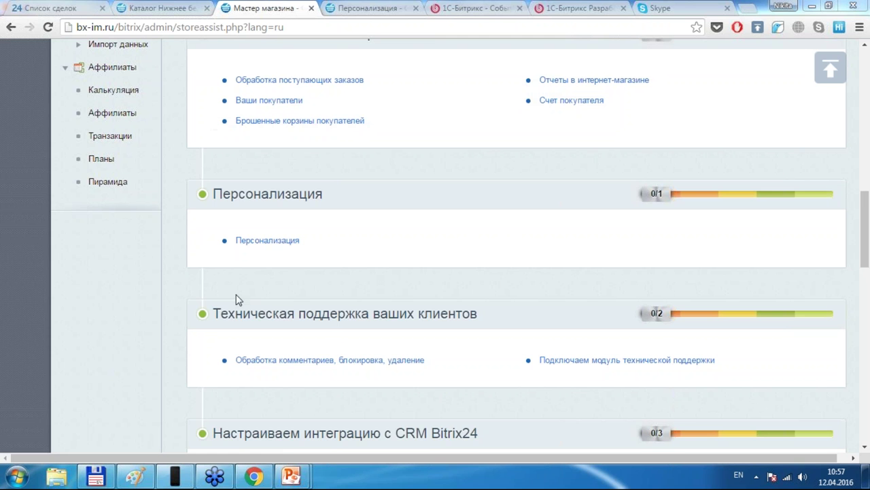
{"action": "scroll", "coordinate": [152, 266], "scroll_direction": "down", "scroll_amount": 3}
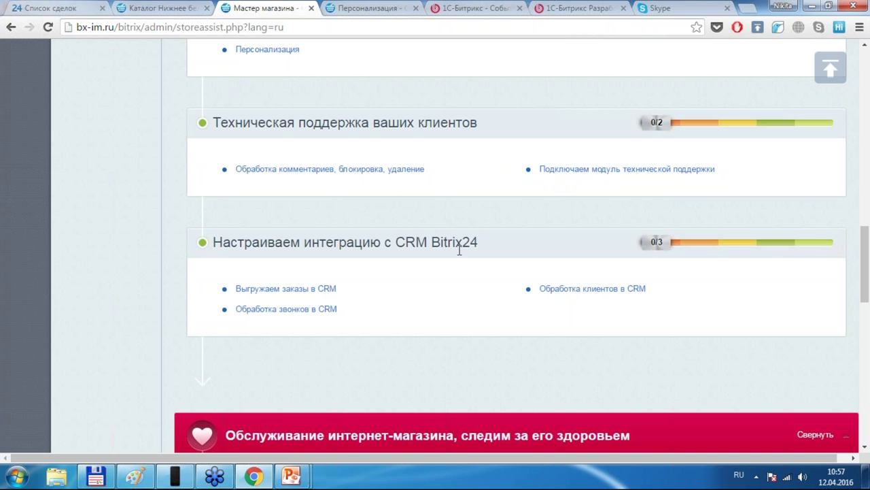
{"action": "scroll", "coordinate": [462, 257], "scroll_direction": "up", "scroll_amount": 15}
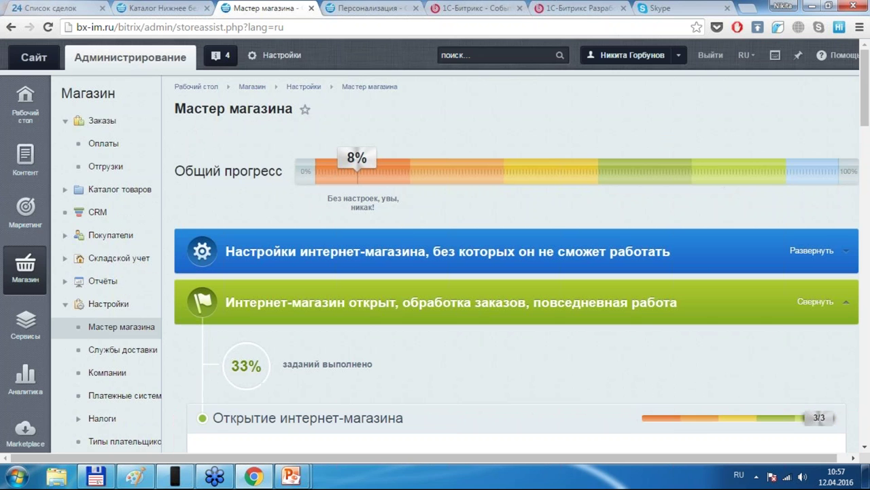
Open the store's CRM integration page and examine the existing integration and the options for adding another
{"action": "left_click", "coordinate": [76, 213]}
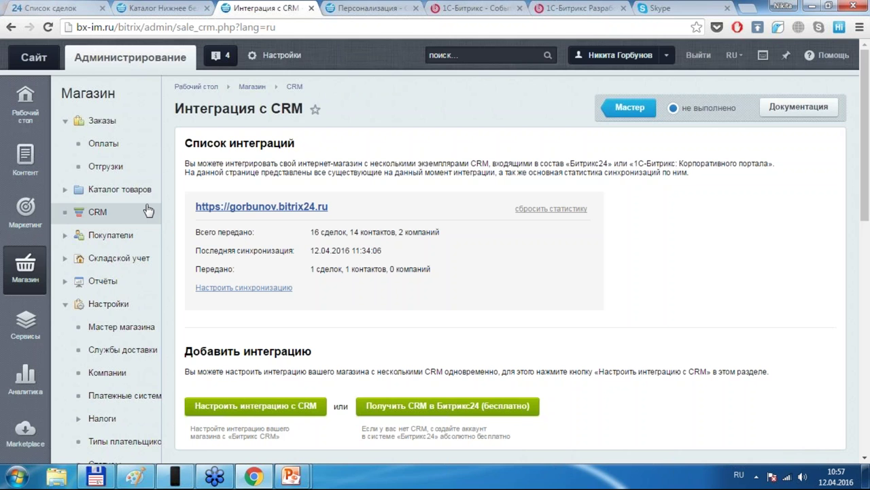
{"action": "scroll", "coordinate": [204, 224], "scroll_direction": "down", "scroll_amount": 3}
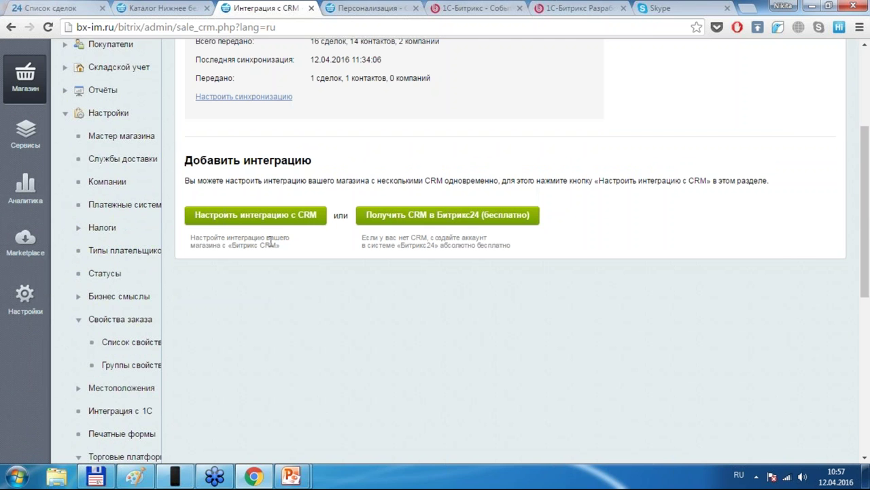
{"action": "left_click", "coordinate": [279, 216]}
{"action": "scroll", "coordinate": [415, 251], "scroll_direction": "up", "scroll_amount": 3}
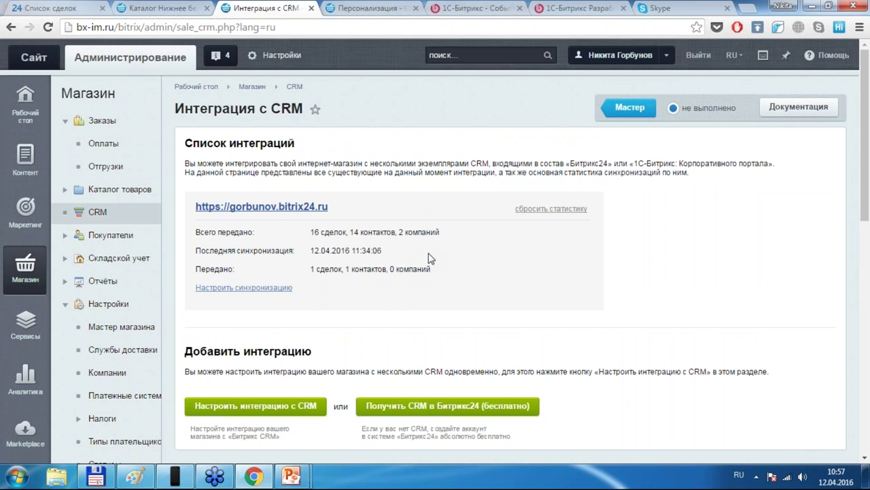
{"action": "scroll", "coordinate": [430, 252], "scroll_direction": "down", "scroll_amount": 2}
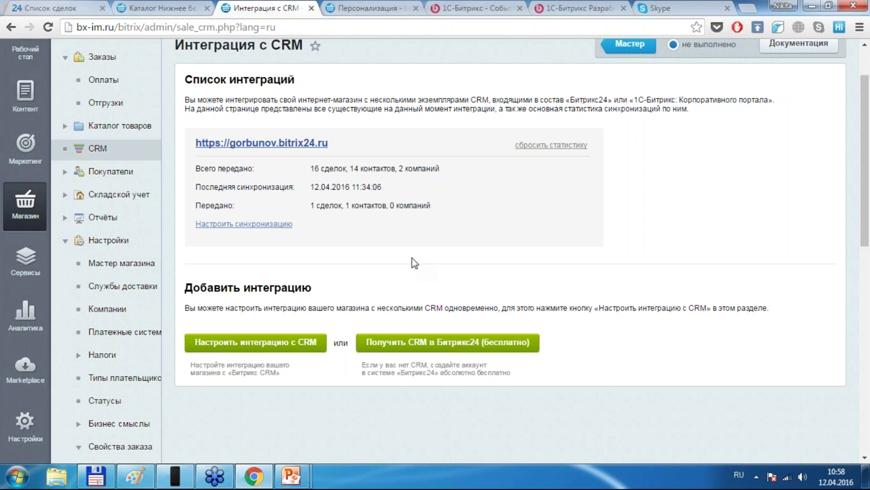
Switch to the Bitrix24 deal list, collapse its filter, and open the store deal for 1 759.10 руб
{"action": "left_click", "coordinate": [68, 8]}
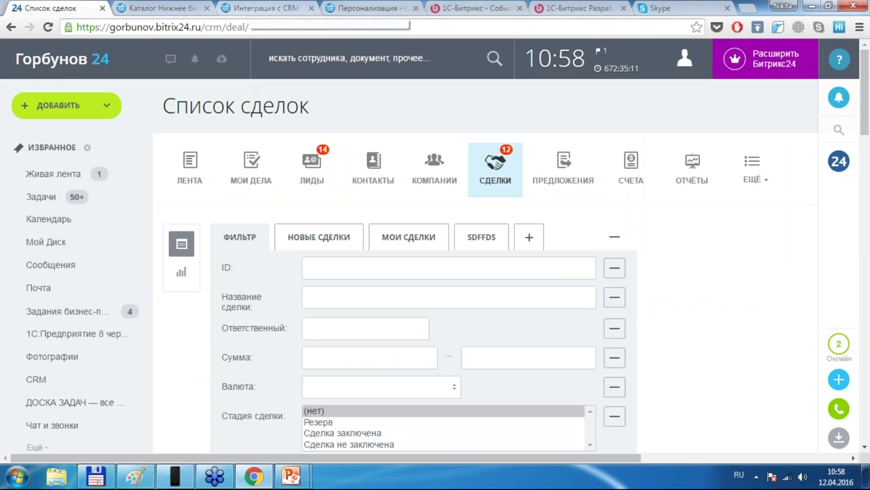
{"action": "scroll", "coordinate": [632, 173], "scroll_direction": "down", "scroll_amount": 1}
{"action": "scroll", "coordinate": [722, 171], "scroll_direction": "down", "scroll_amount": 12}
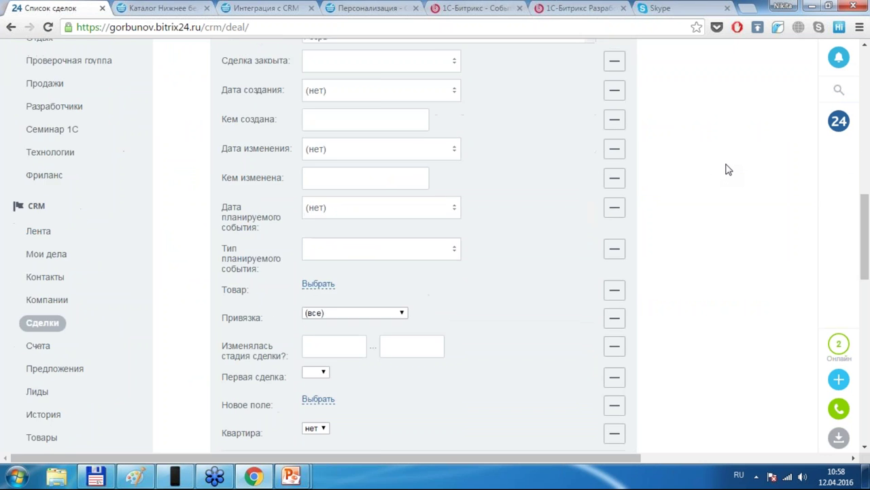
{"action": "scroll", "coordinate": [726, 170], "scroll_direction": "up", "scroll_amount": 1}
{"action": "scroll", "coordinate": [726, 170], "scroll_direction": "down", "scroll_amount": 4}
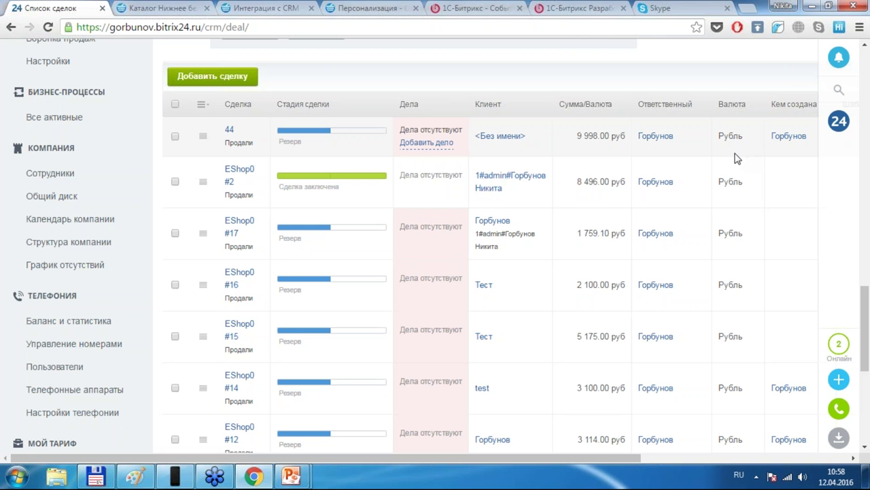
{"action": "scroll", "coordinate": [588, 149], "scroll_direction": "down", "scroll_amount": 1}
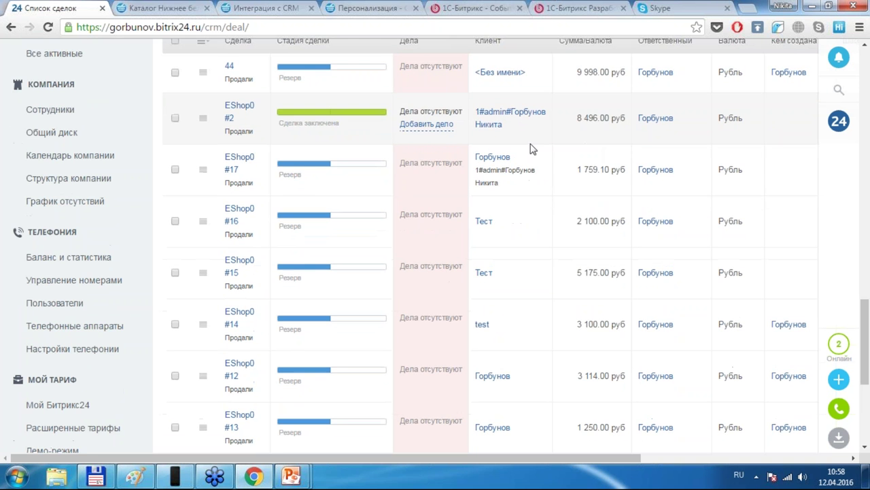
{"action": "scroll", "coordinate": [501, 220], "scroll_direction": "up", "scroll_amount": 10}
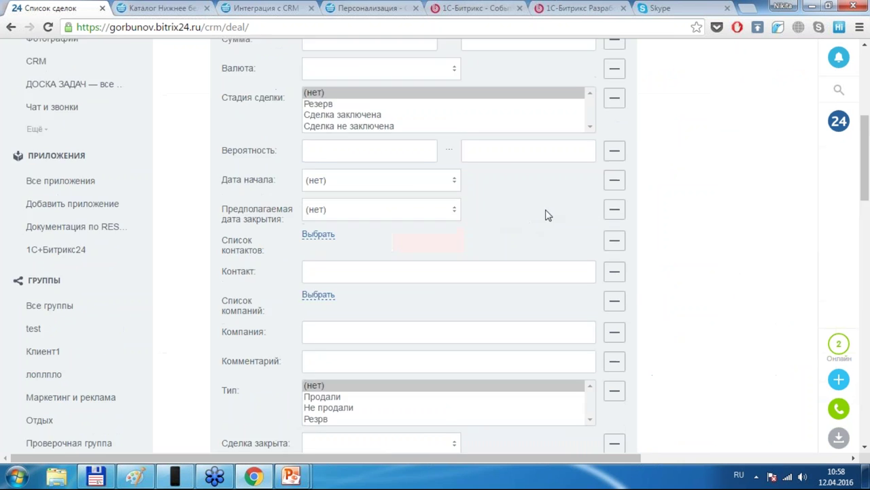
{"action": "scroll", "coordinate": [547, 215], "scroll_direction": "up", "scroll_amount": 5}
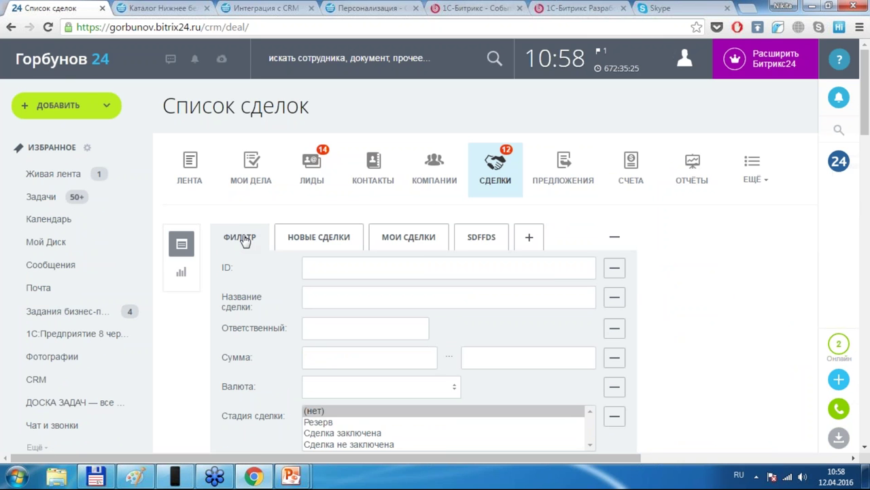
{"action": "left_click", "coordinate": [614, 238]}
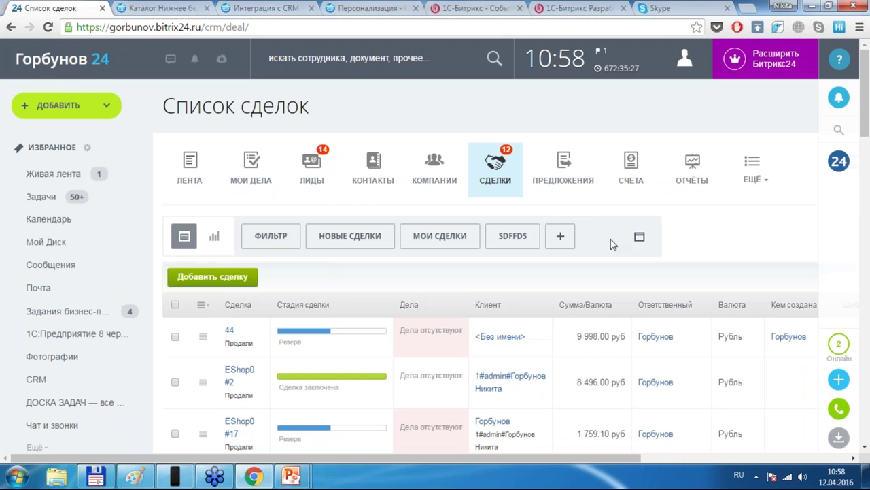
{"action": "scroll", "coordinate": [560, 253], "scroll_direction": "down", "scroll_amount": 4}
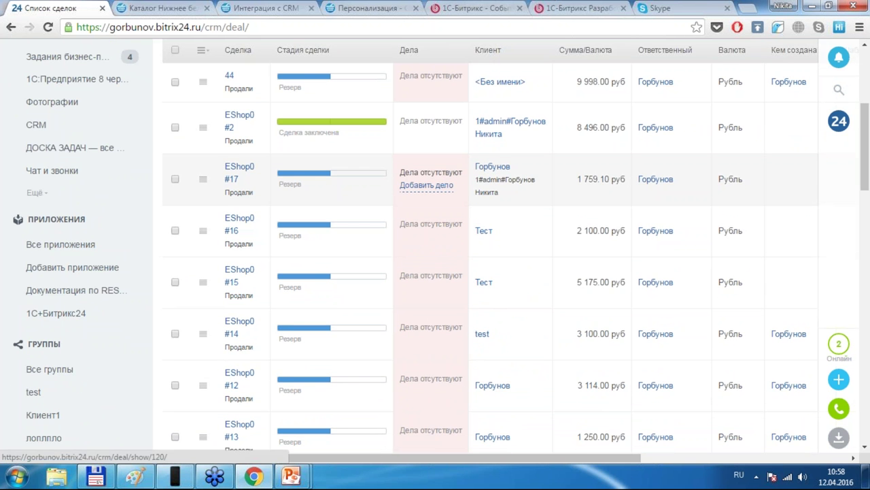
{"action": "left_click", "coordinate": [240, 171]}
Switch back to the store administration, open the order list, and find the matching order for 1 759.10 руб
{"action": "left_click", "coordinate": [261, 7]}
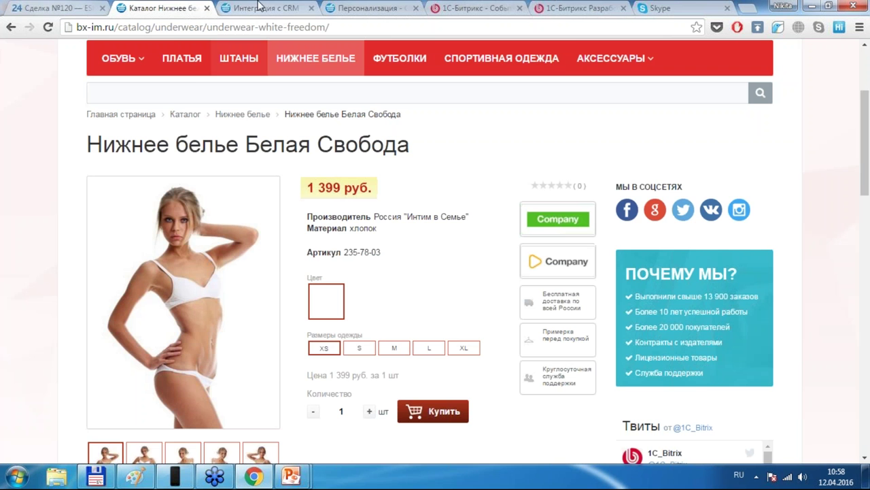
{"action": "left_click", "coordinate": [260, 8]}
{"action": "scroll", "coordinate": [109, 136], "scroll_direction": "up", "scroll_amount": 1}
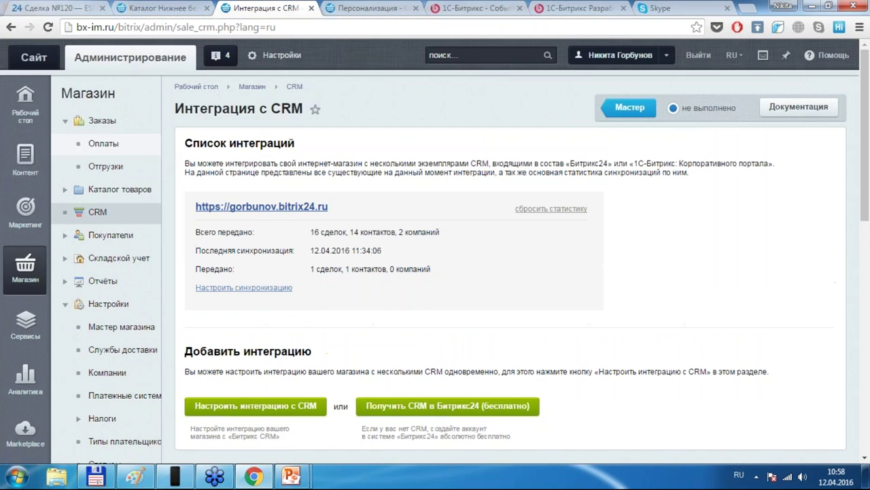
{"action": "left_click", "coordinate": [112, 126]}
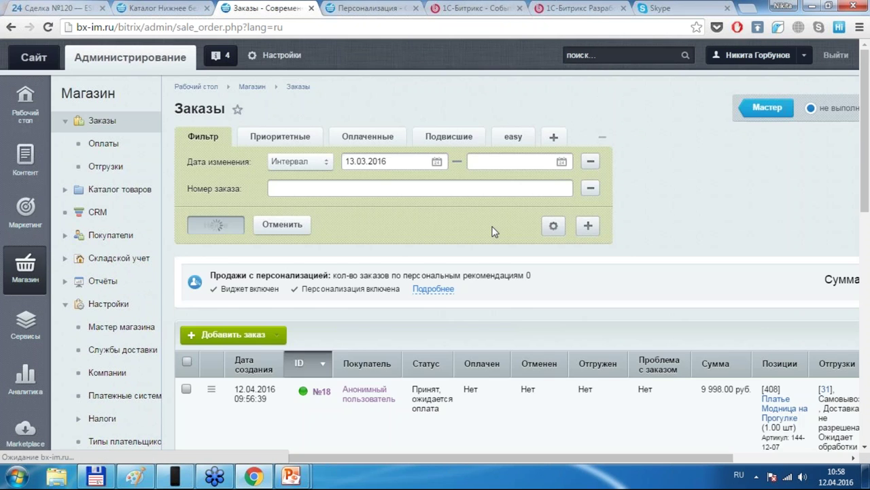
{"action": "scroll", "coordinate": [491, 231], "scroll_direction": "down", "scroll_amount": 6}
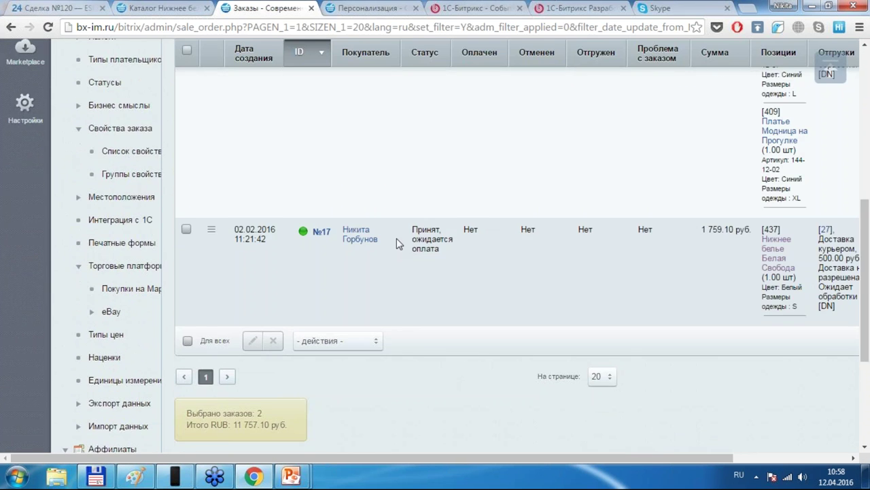
Switch back to the Bitrix24 deal for 1 759.10 руб., review its details, and open its list of products
{"action": "left_click", "coordinate": [178, 6]}
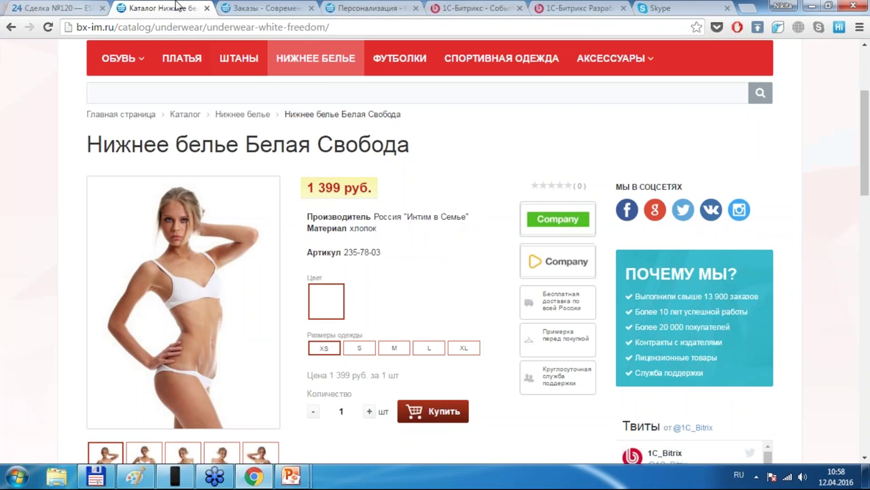
{"action": "key", "text": "ctrl+shift+Tab"}
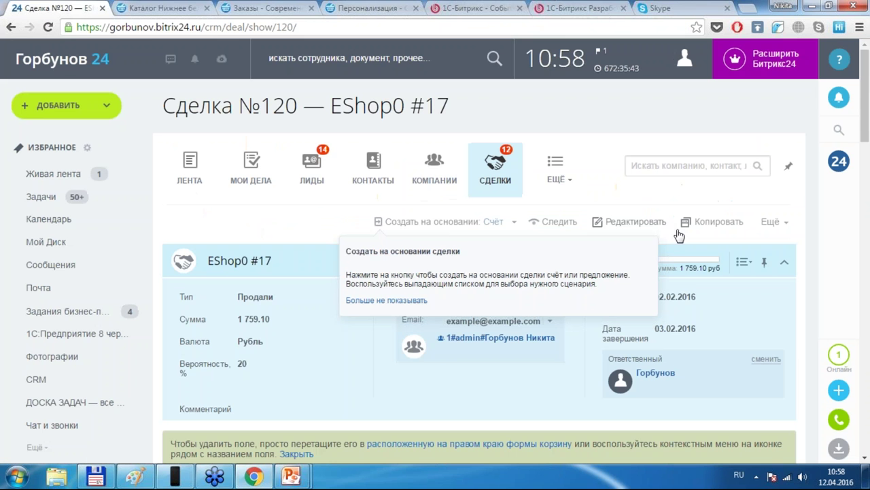
{"action": "scroll", "coordinate": [700, 247], "scroll_direction": "down", "scroll_amount": 2}
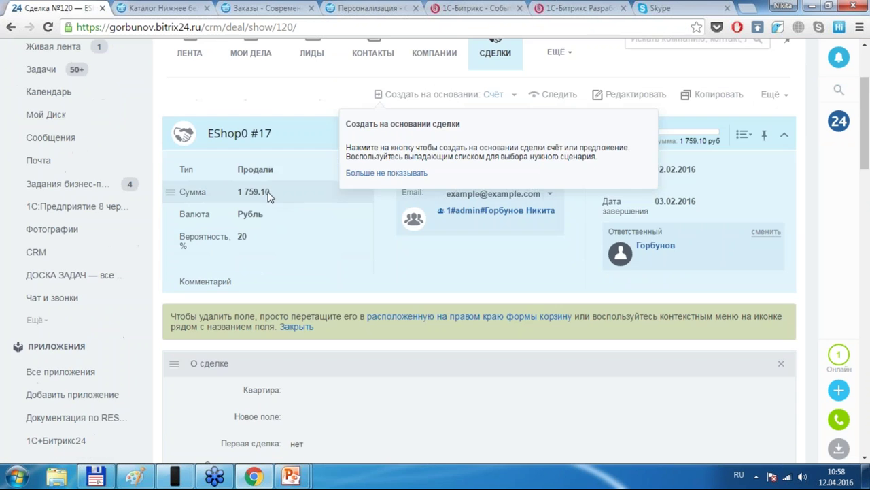
{"action": "scroll", "coordinate": [354, 249], "scroll_direction": "down", "scroll_amount": 3}
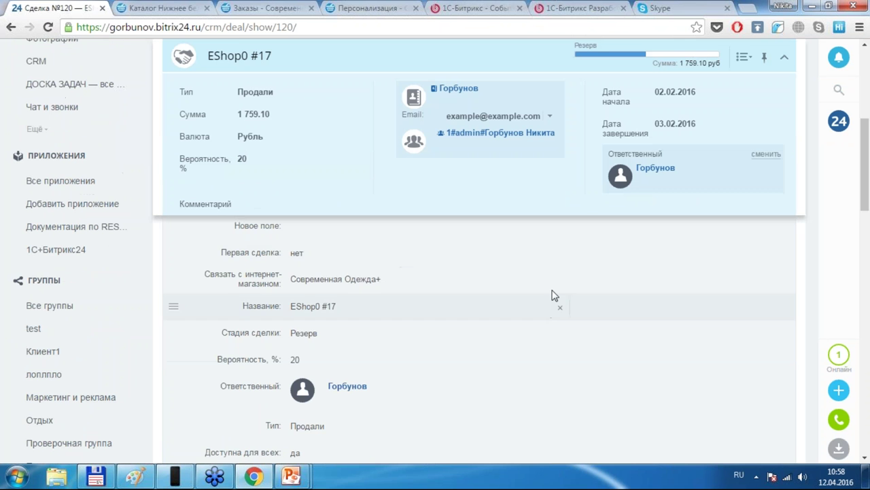
{"action": "scroll", "coordinate": [550, 272], "scroll_direction": "down", "scroll_amount": 5}
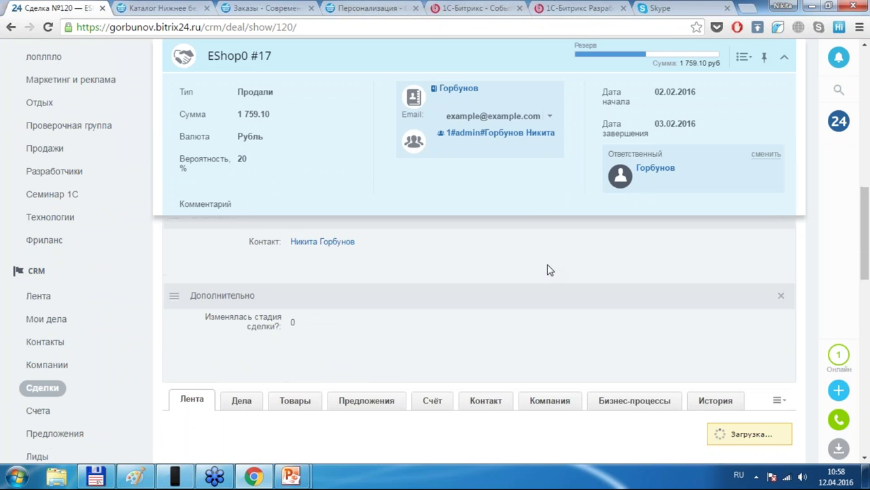
{"action": "scroll", "coordinate": [544, 270], "scroll_direction": "down", "scroll_amount": 2}
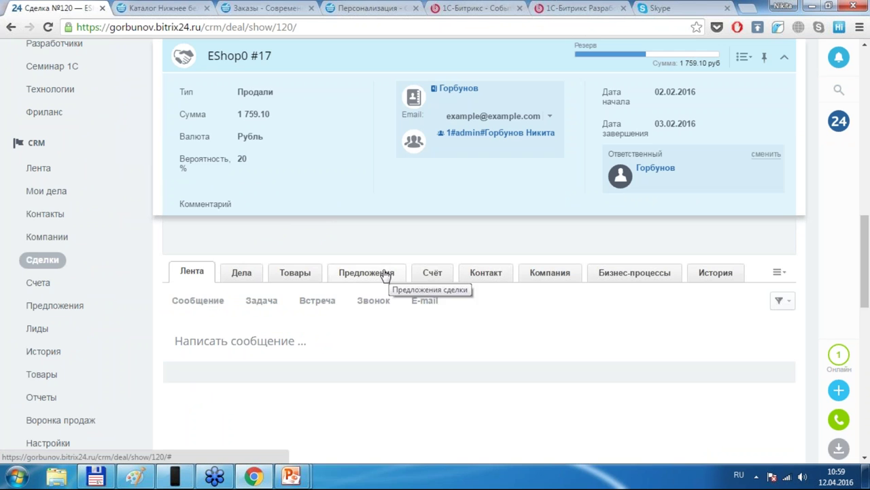
{"action": "left_click", "coordinate": [304, 273]}
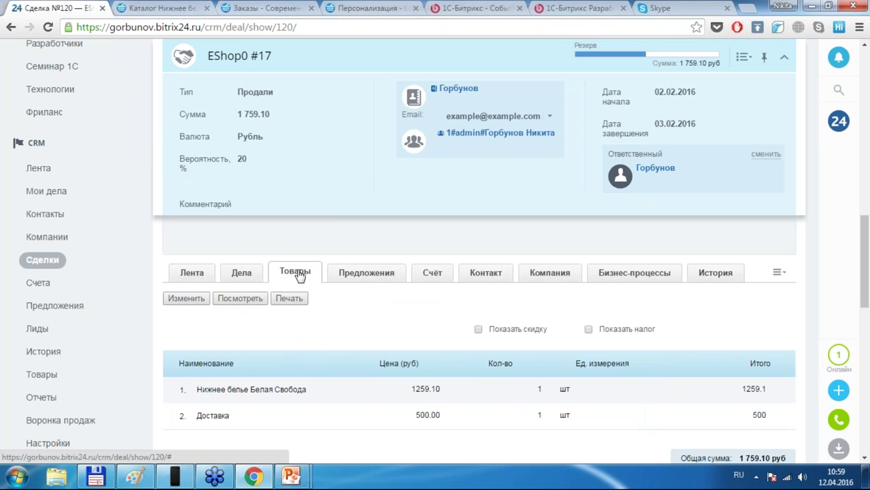
{"action": "scroll", "coordinate": [388, 315], "scroll_direction": "down", "scroll_amount": 1}
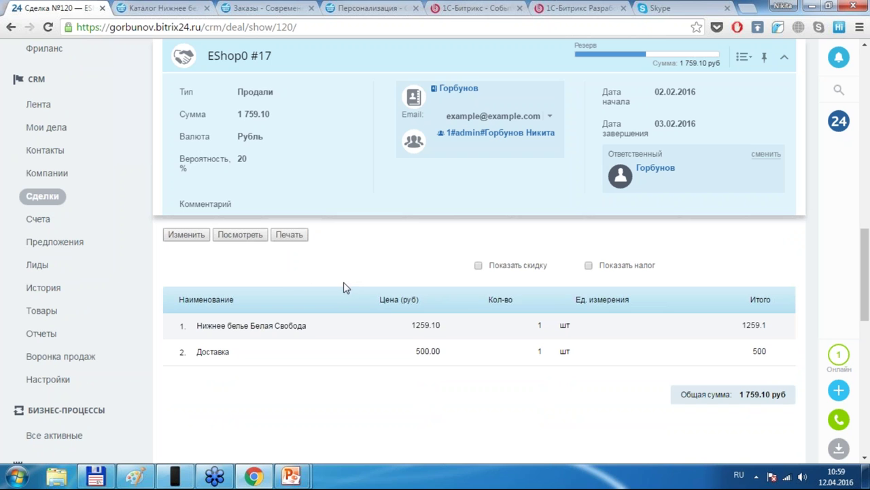
Open the deal's store order for editing, examine its delivery, payment and item sections, and close it without saving
{"action": "left_click", "coordinate": [189, 234]}
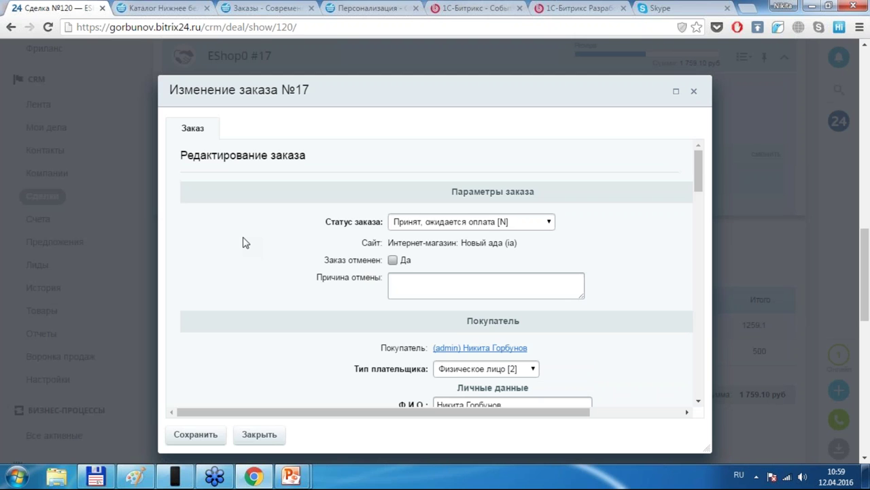
{"action": "scroll", "coordinate": [268, 235], "scroll_direction": "down", "scroll_amount": 10}
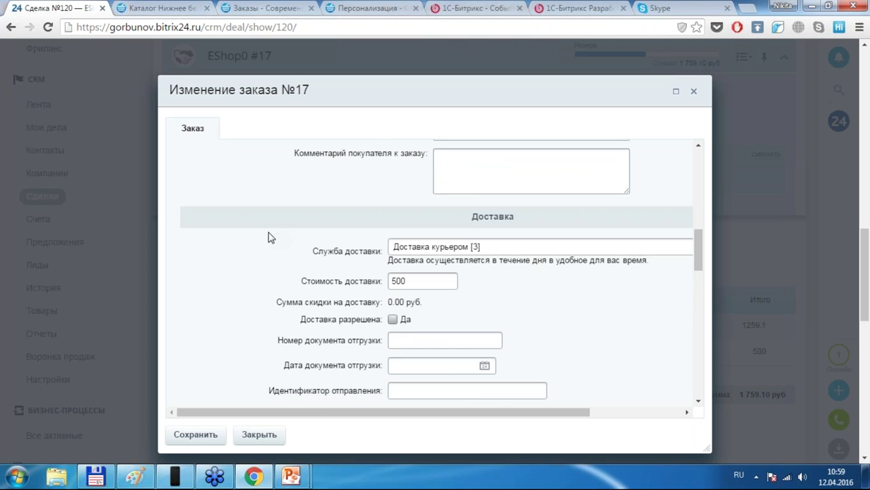
{"action": "scroll", "coordinate": [272, 236], "scroll_direction": "down", "scroll_amount": 3}
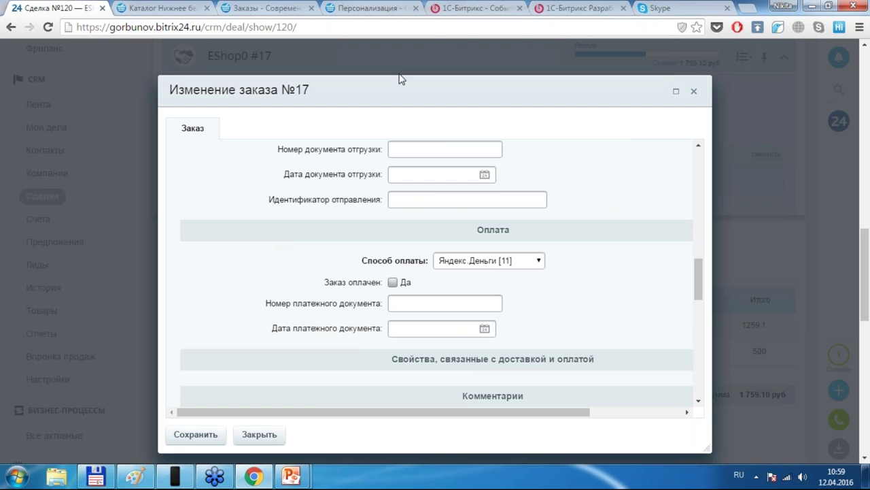
{"action": "scroll", "coordinate": [431, 171], "scroll_direction": "down", "scroll_amount": 10}
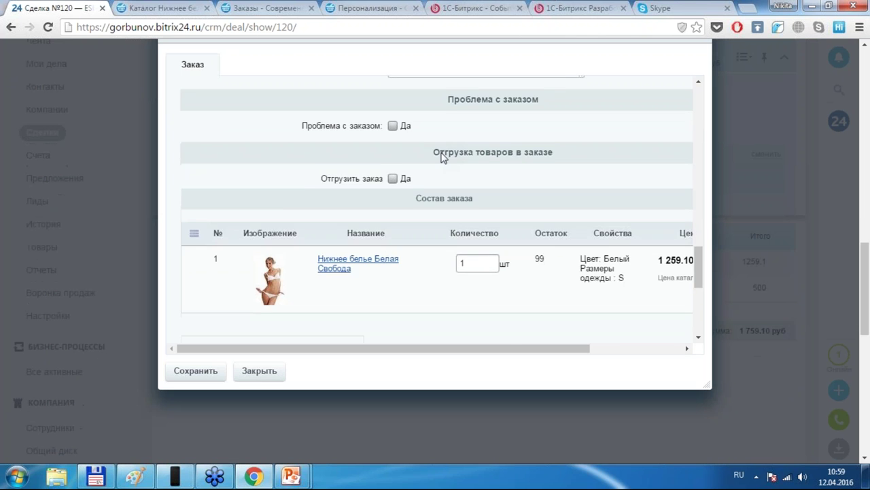
{"action": "scroll", "coordinate": [436, 137], "scroll_direction": "down", "scroll_amount": 6}
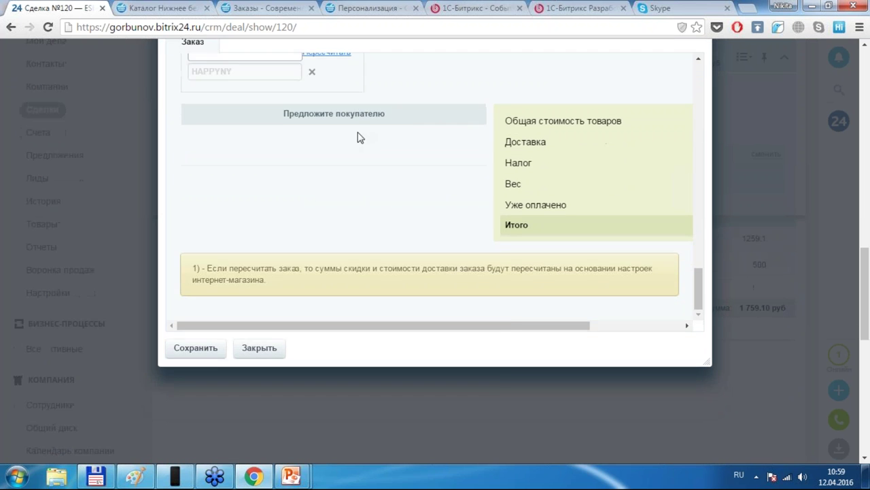
{"action": "key", "text": "Escape"}
Open the deal for 9 998.00 руб. from the deal list and check it against the store's order list
{"action": "scroll", "coordinate": [361, 258], "scroll_direction": "up", "scroll_amount": 6}
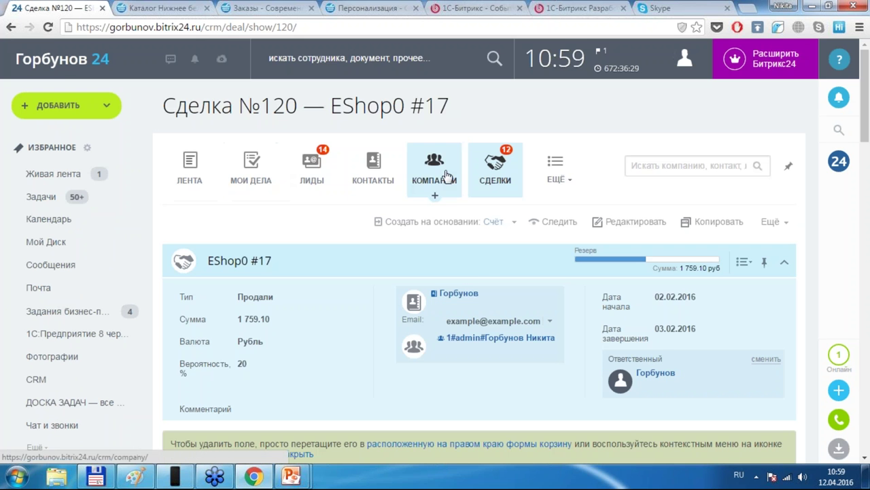
{"action": "left_click", "coordinate": [495, 194]}
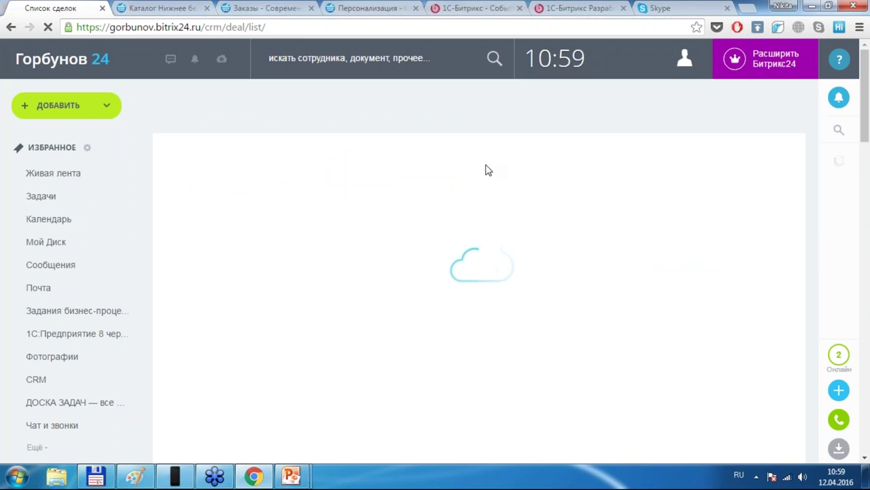
{"action": "scroll", "coordinate": [496, 194], "scroll_direction": "down", "scroll_amount": 2}
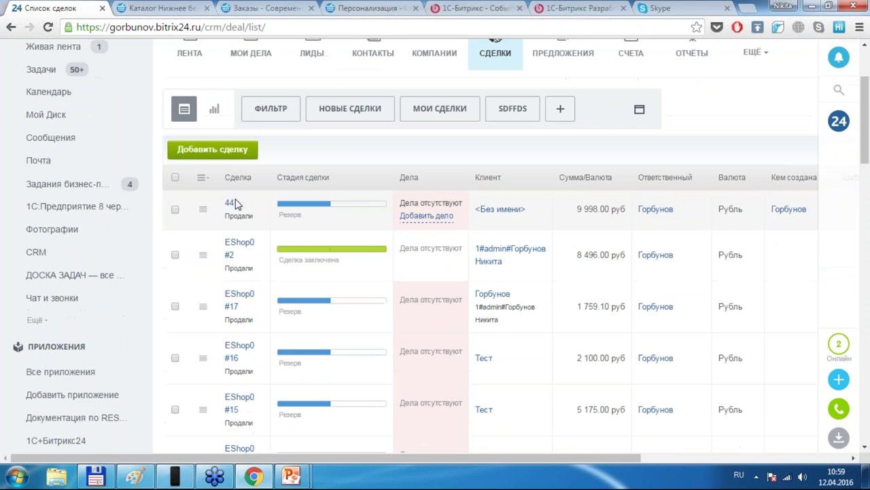
{"action": "left_click", "coordinate": [229, 203]}
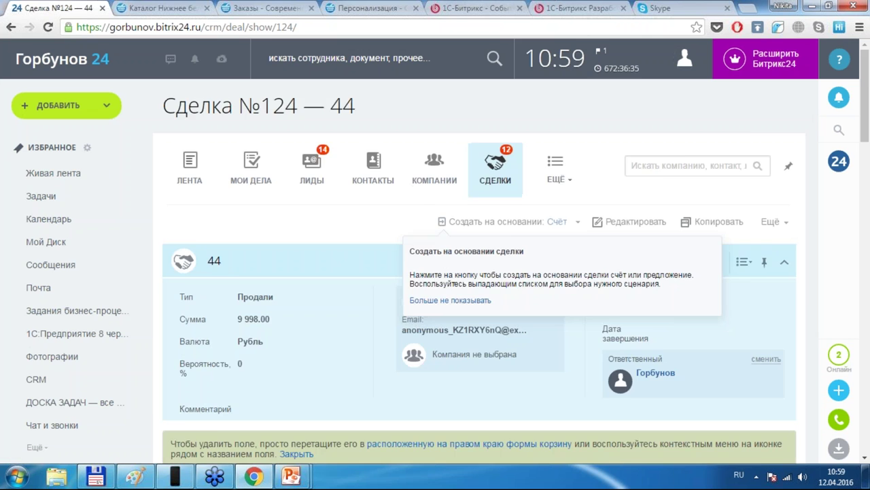
{"action": "left_click", "coordinate": [161, 8]}
{"action": "left_click", "coordinate": [260, 7]}
{"action": "scroll", "coordinate": [435, 252], "scroll_direction": "up", "scroll_amount": 10}
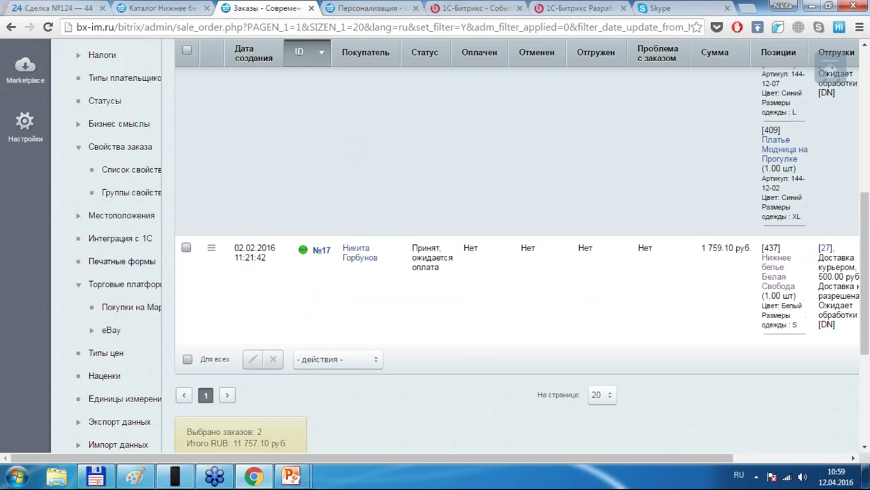
{"action": "scroll", "coordinate": [435, 251], "scroll_direction": "down", "scroll_amount": 1}
Return to the Bitrix24 deal for 9 998.00 руб. and review its summary and the "О сделке" section
{"action": "left_click", "coordinate": [42, 7]}
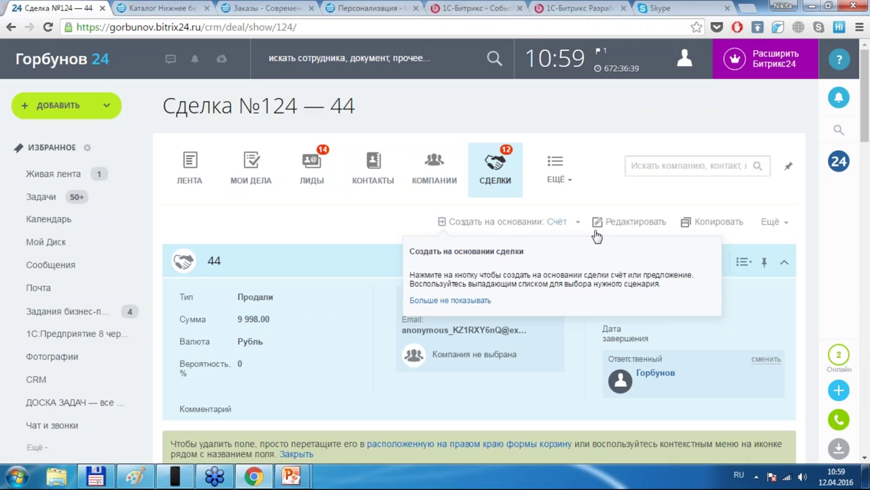
{"action": "scroll", "coordinate": [715, 216], "scroll_direction": "down", "scroll_amount": 6}
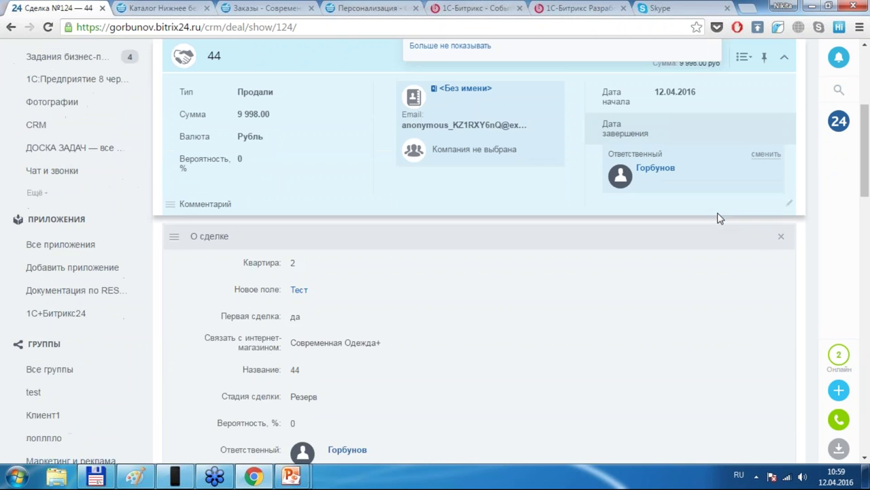
{"action": "scroll", "coordinate": [744, 269], "scroll_direction": "down", "scroll_amount": 2}
{"action": "scroll", "coordinate": [738, 269], "scroll_direction": "up", "scroll_amount": 8}
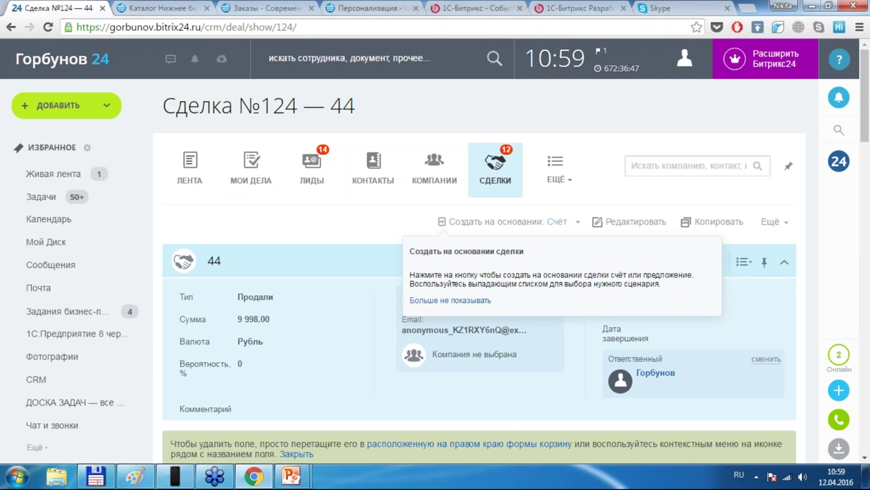
{"action": "scroll", "coordinate": [741, 265], "scroll_direction": "down", "scroll_amount": 3}
{"action": "scroll", "coordinate": [741, 265], "scroll_direction": "up", "scroll_amount": 3}
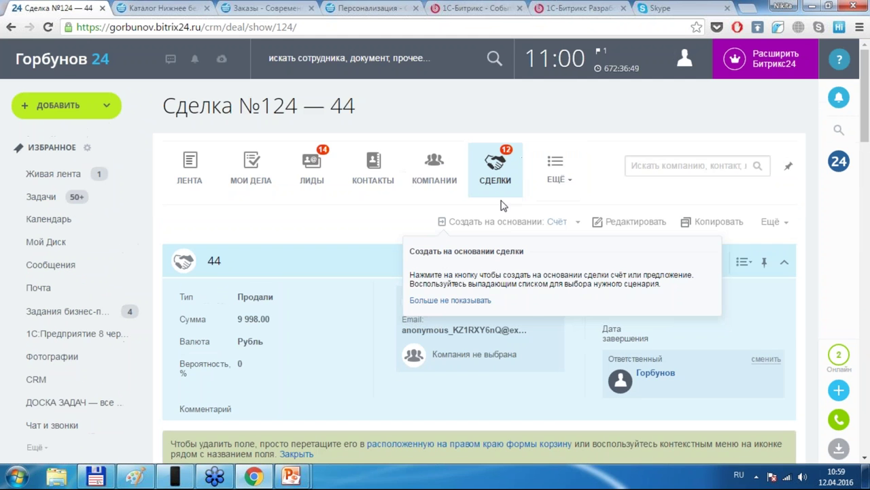
Start a new deal "Сделка по звонку" with Квартира 1, Новое поле test, Первая сделка enabled, and linked to the online store
{"action": "left_click", "coordinate": [498, 192]}
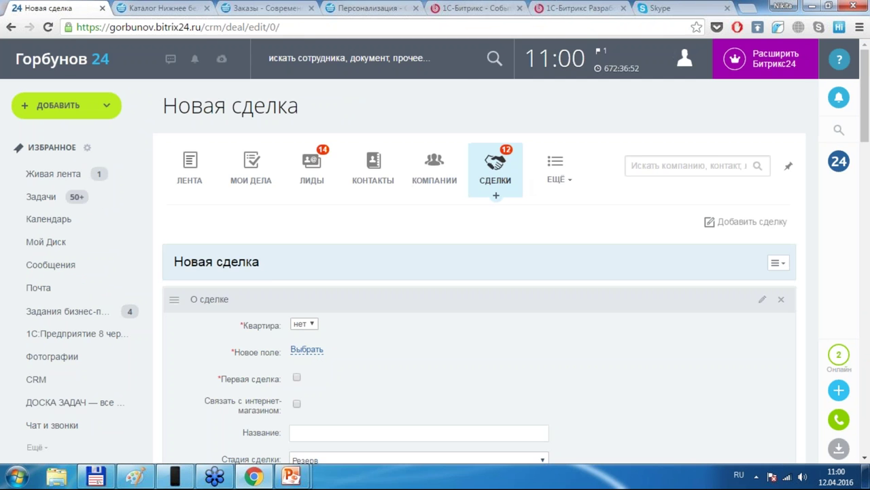
{"action": "scroll", "coordinate": [340, 156], "scroll_direction": "down", "scroll_amount": 3}
{"action": "left_click", "coordinate": [304, 133]}
{"action": "left_click", "coordinate": [301, 155]}
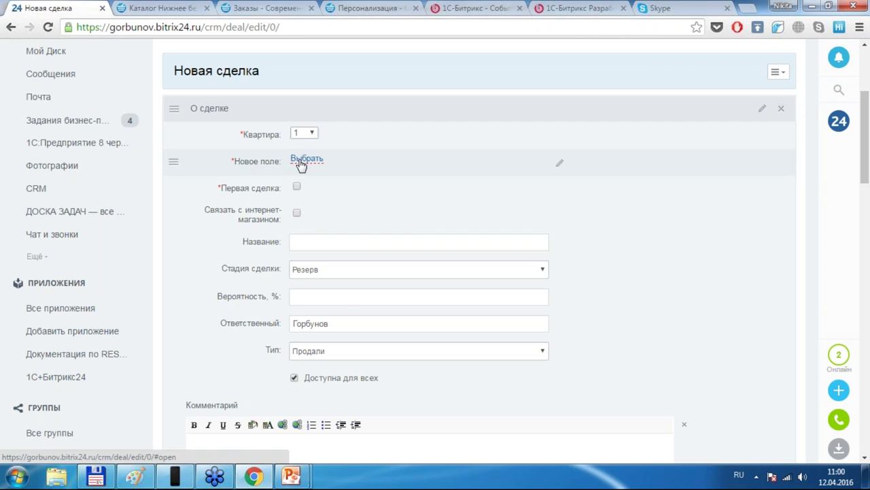
{"action": "left_click", "coordinate": [304, 160]}
{"action": "left_click", "coordinate": [317, 245]}
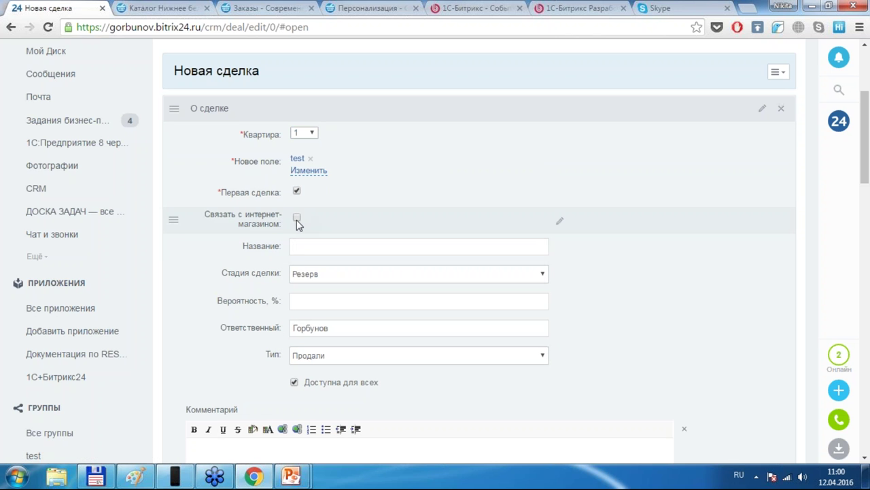
{"action": "left_click", "coordinate": [317, 245]}
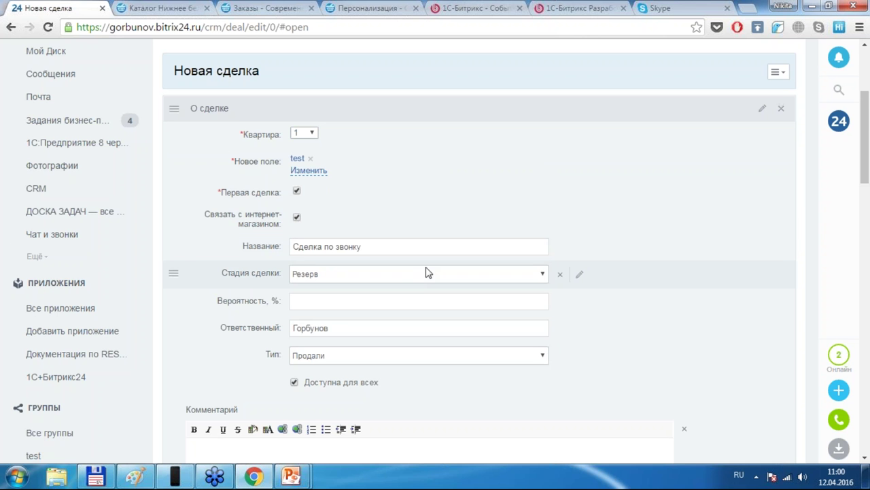
Open a new store order form from the deal for "Интернет-магазин: Новый ада (ia)", look it over, and close it without saving
{"action": "scroll", "coordinate": [426, 272], "scroll_direction": "down", "scroll_amount": 3}
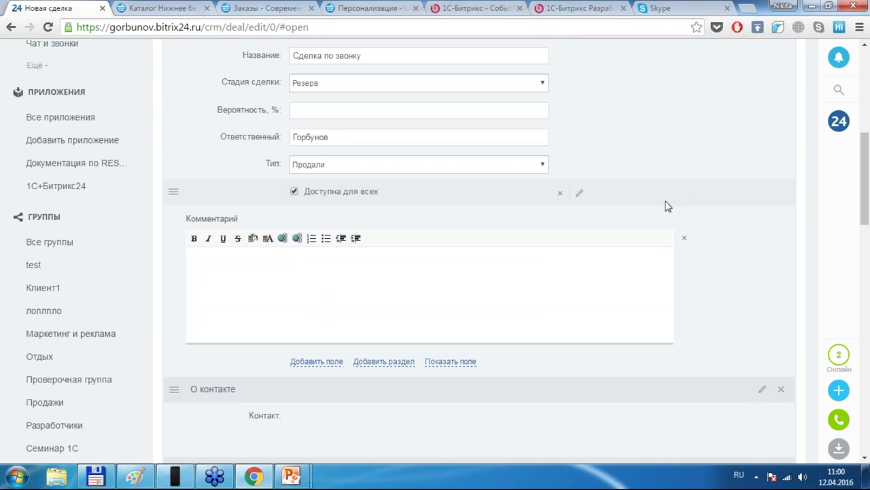
{"action": "scroll", "coordinate": [668, 208], "scroll_direction": "down", "scroll_amount": 1}
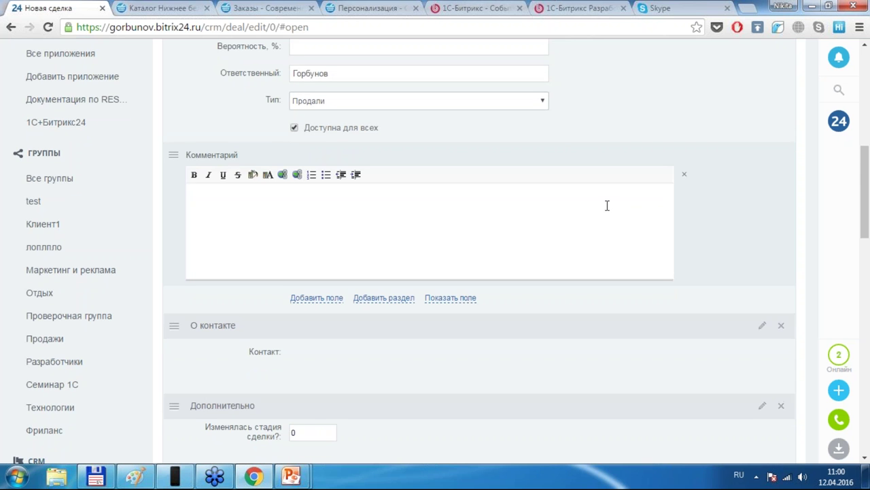
{"action": "scroll", "coordinate": [602, 200], "scroll_direction": "down", "scroll_amount": 3}
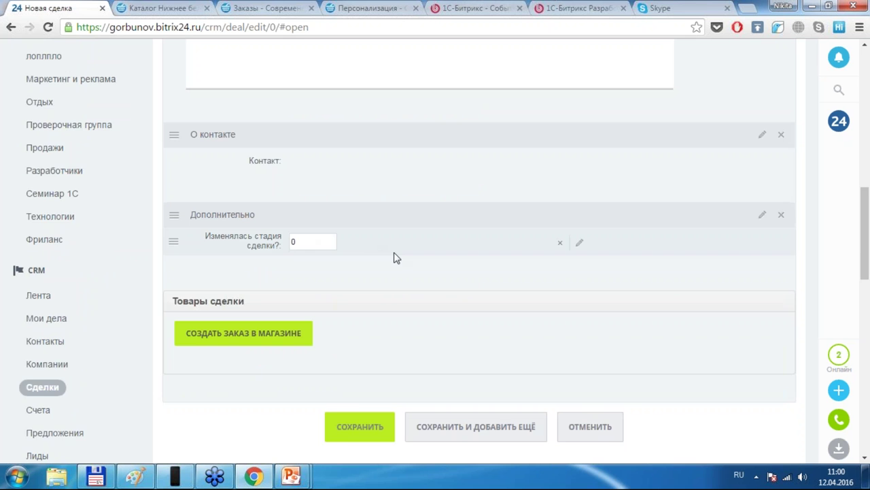
{"action": "scroll", "coordinate": [395, 258], "scroll_direction": "down", "scroll_amount": 1}
{"action": "scroll", "coordinate": [395, 258], "scroll_direction": "down", "scroll_amount": 2}
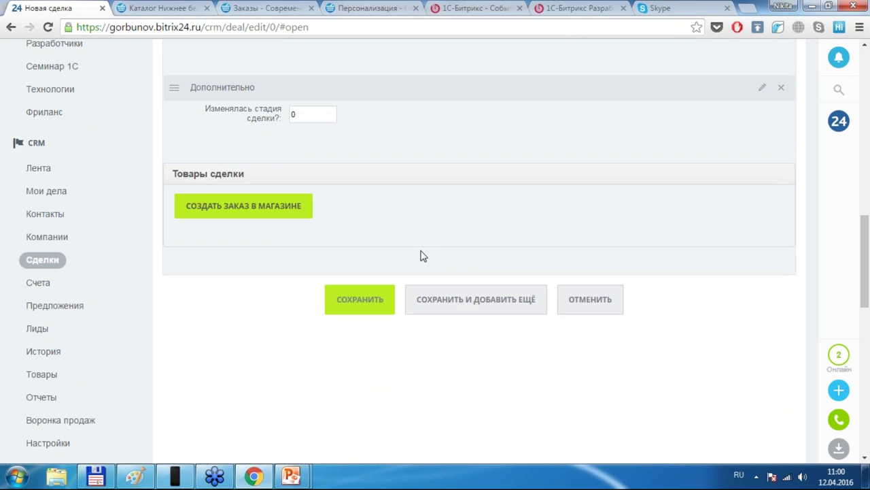
{"action": "left_click", "coordinate": [282, 210]}
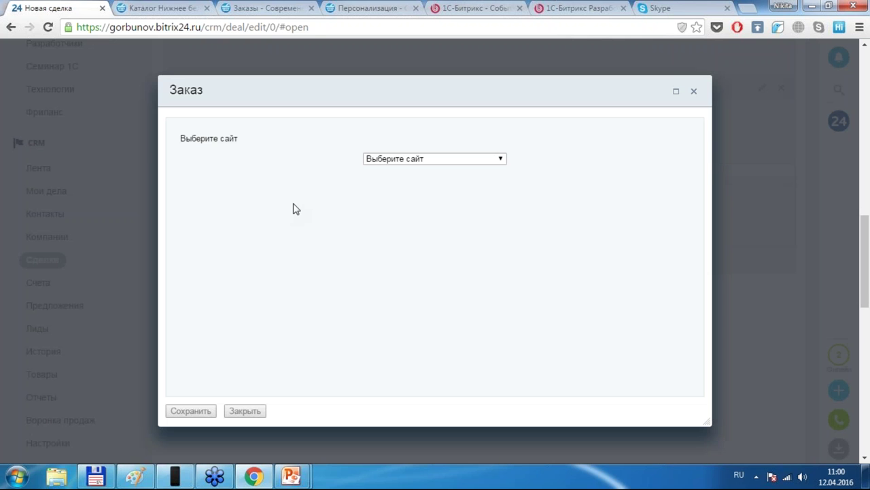
{"action": "left_click", "coordinate": [424, 159]}
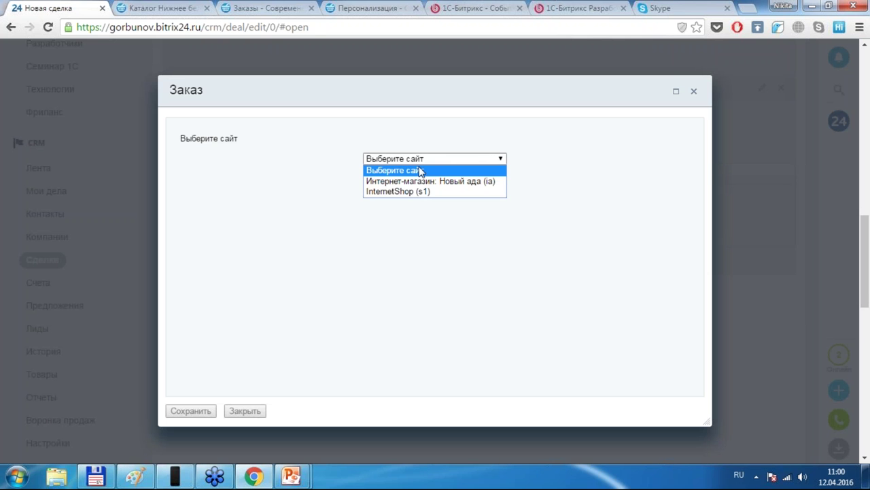
{"action": "left_click", "coordinate": [414, 182]}
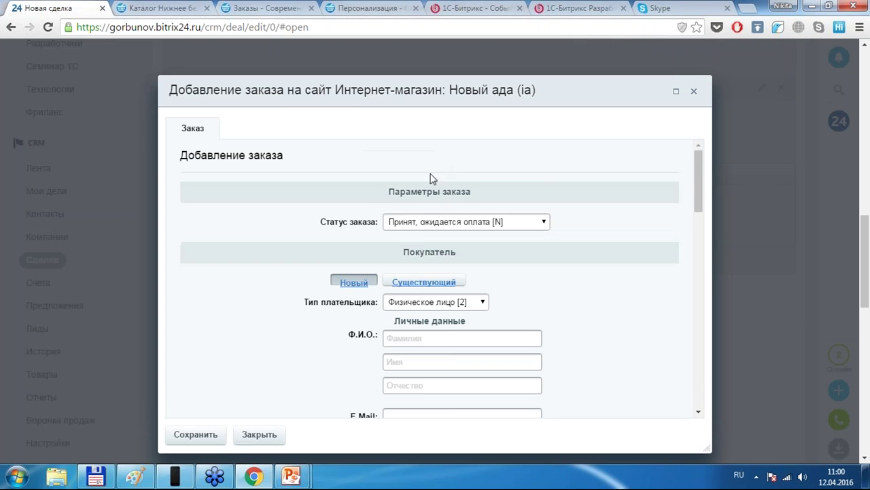
{"action": "left_click", "coordinate": [429, 219]}
{"action": "scroll", "coordinate": [488, 165], "scroll_direction": "up", "scroll_amount": 2}
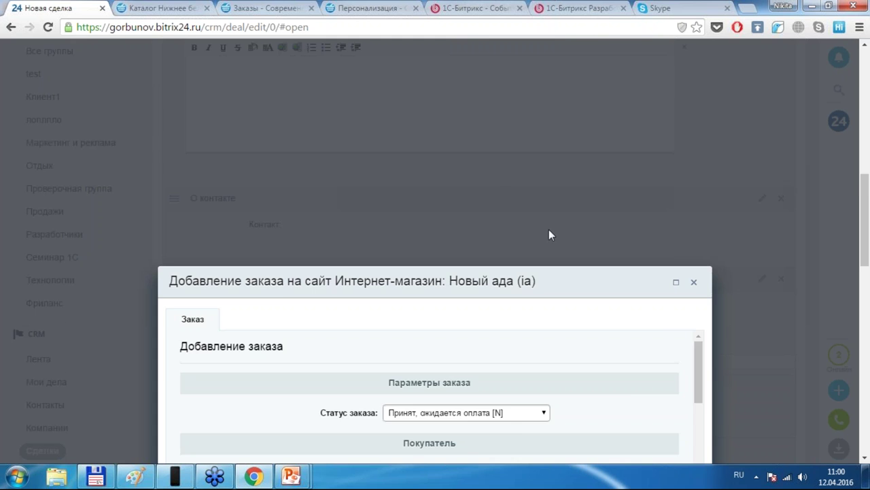
{"action": "scroll", "coordinate": [598, 211], "scroll_direction": "down", "scroll_amount": 1}
{"action": "left_click", "coordinate": [695, 158]}
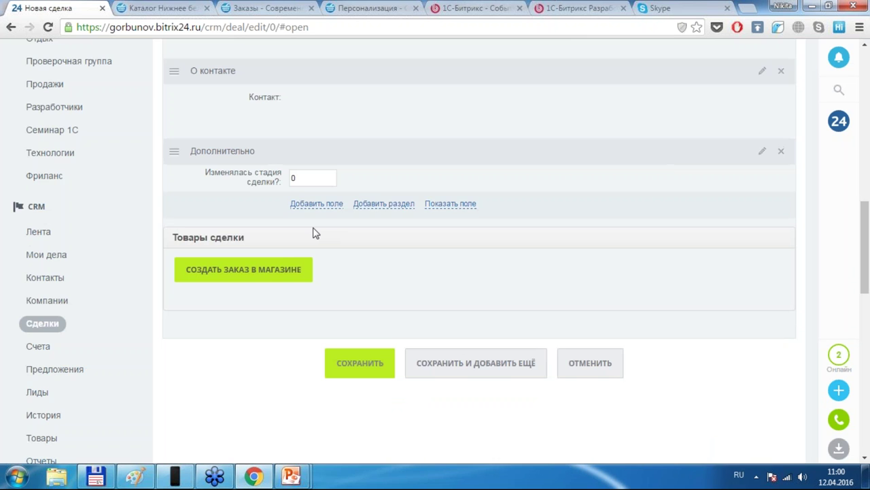
Open a new store order form from the deal for the InternetShop (s1) site
{"action": "left_click", "coordinate": [284, 265]}
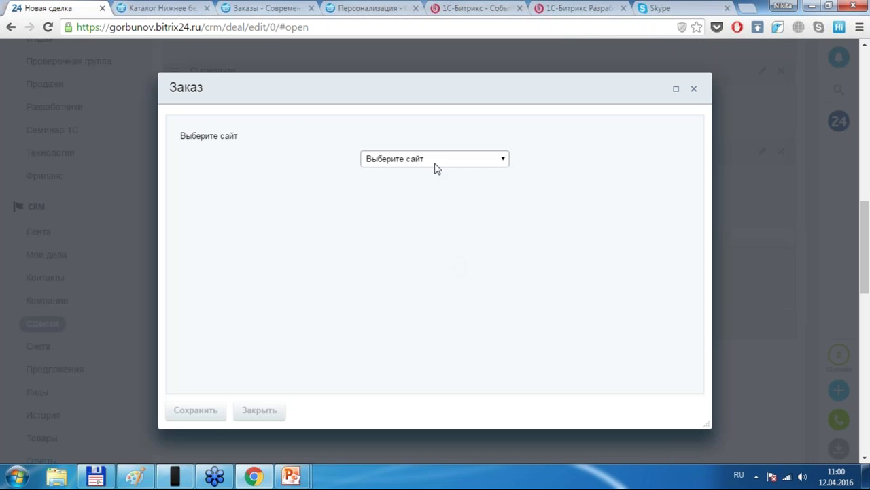
{"action": "left_click", "coordinate": [428, 161]}
{"action": "left_click", "coordinate": [408, 195]}
{"action": "scroll", "coordinate": [586, 162], "scroll_direction": "down", "scroll_amount": 2}
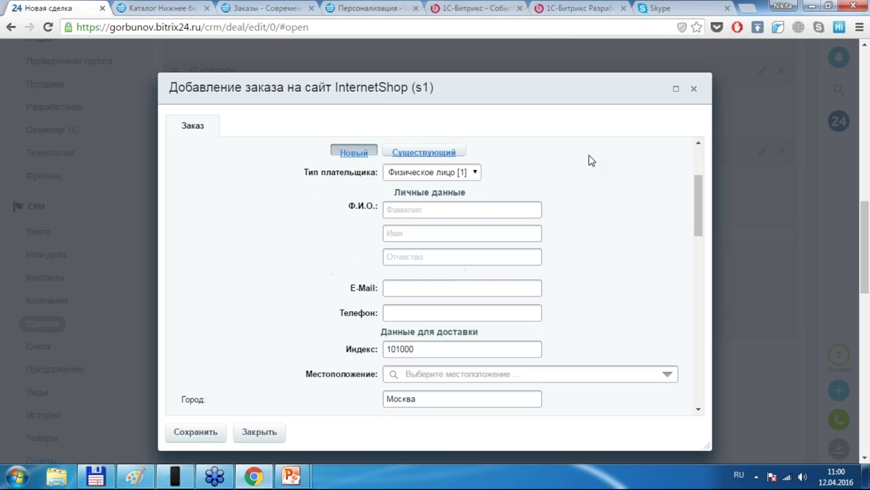
Set the order's buyer to the existing customer with the login admin
{"action": "left_click", "coordinate": [423, 157]}
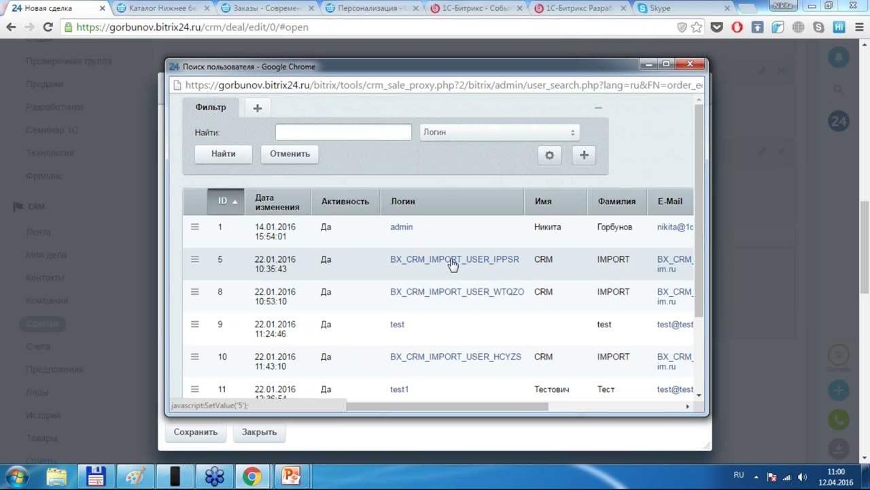
{"action": "scroll", "coordinate": [452, 264], "scroll_direction": "down", "scroll_amount": 2}
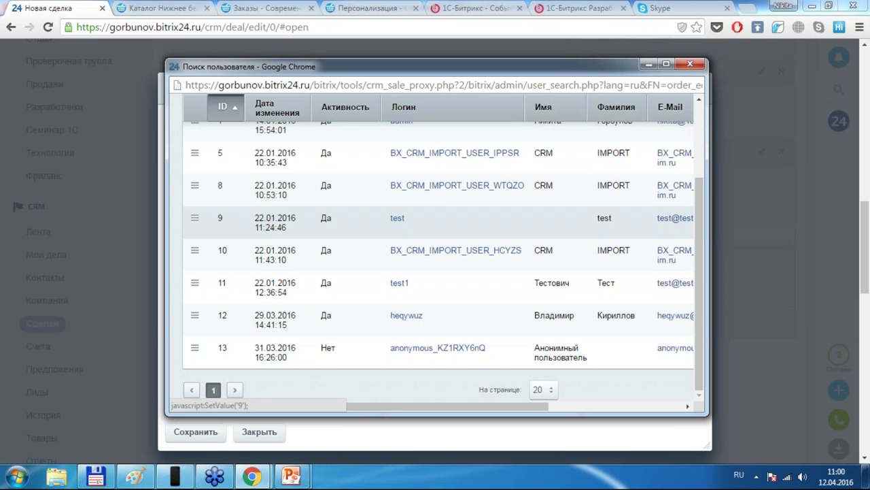
{"action": "scroll", "coordinate": [442, 229], "scroll_direction": "up", "scroll_amount": 2}
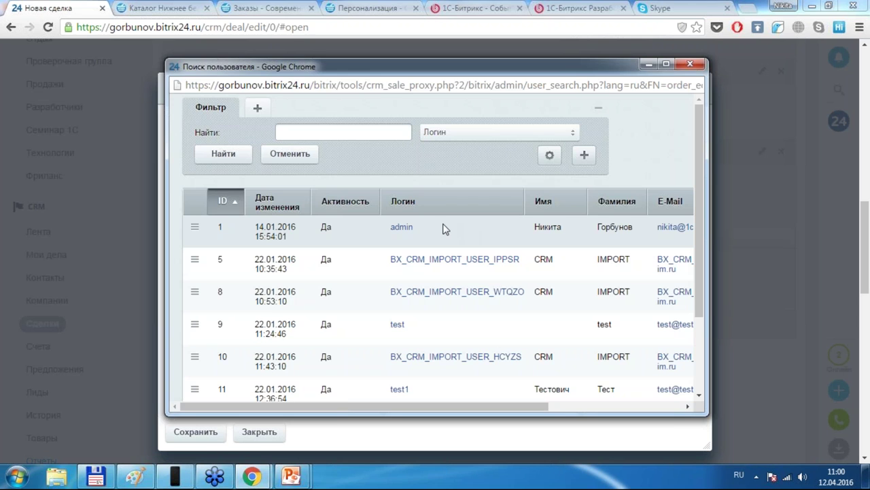
{"action": "left_click", "coordinate": [402, 227]}
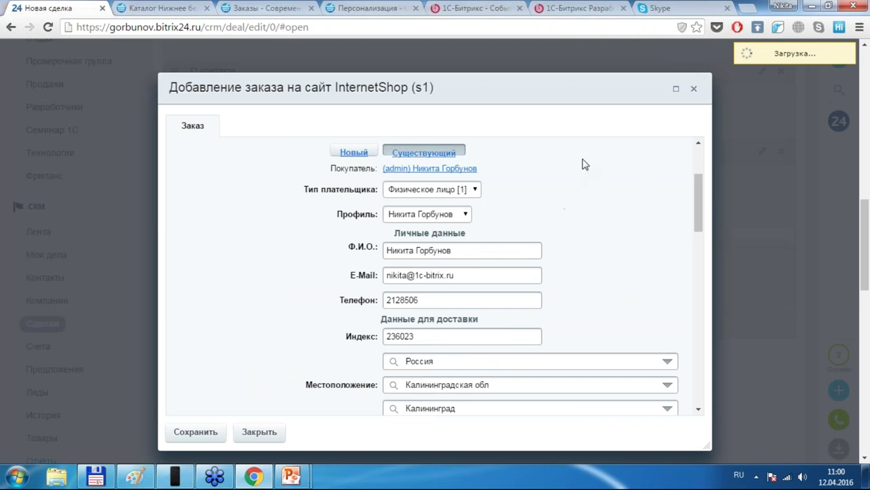
Set the order's delivery service to "Доставка курьером [1]"
{"action": "scroll", "coordinate": [575, 160], "scroll_direction": "down", "scroll_amount": 2}
{"action": "scroll", "coordinate": [576, 160], "scroll_direction": "down", "scroll_amount": 4}
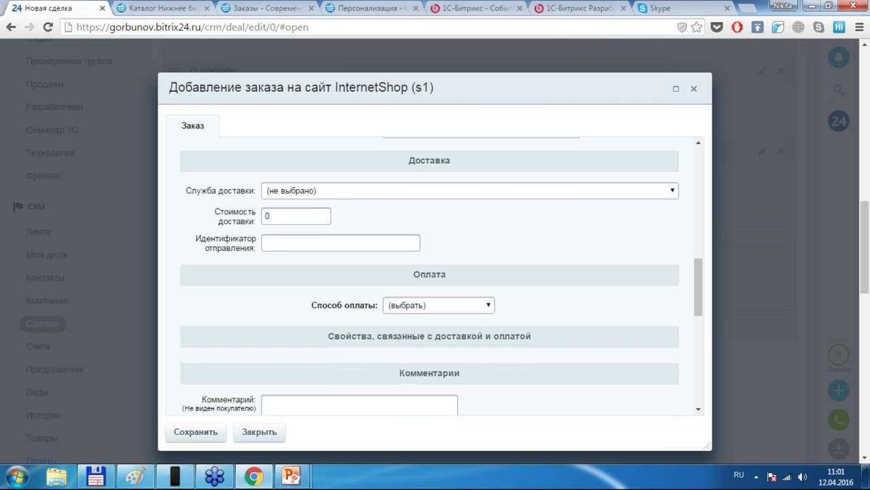
{"action": "scroll", "coordinate": [467, 158], "scroll_direction": "down", "scroll_amount": 1}
{"action": "left_click", "coordinate": [461, 158]}
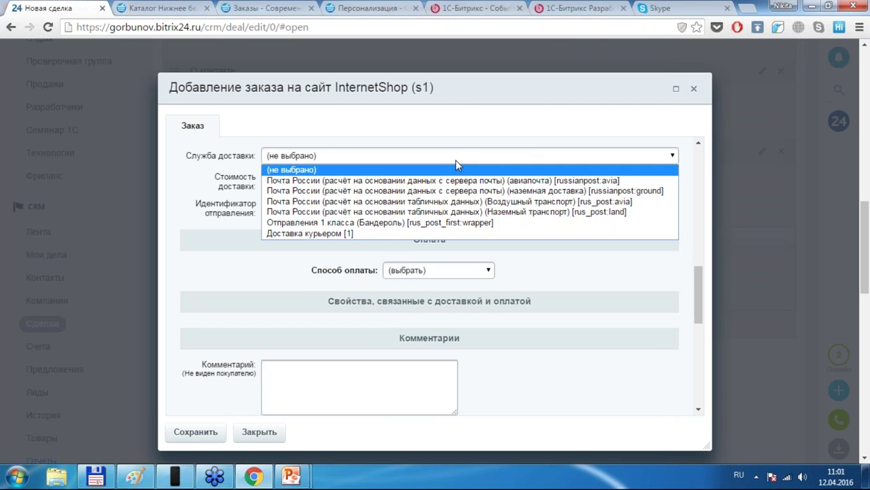
{"action": "left_click", "coordinate": [402, 224]}
{"action": "left_click", "coordinate": [389, 158]}
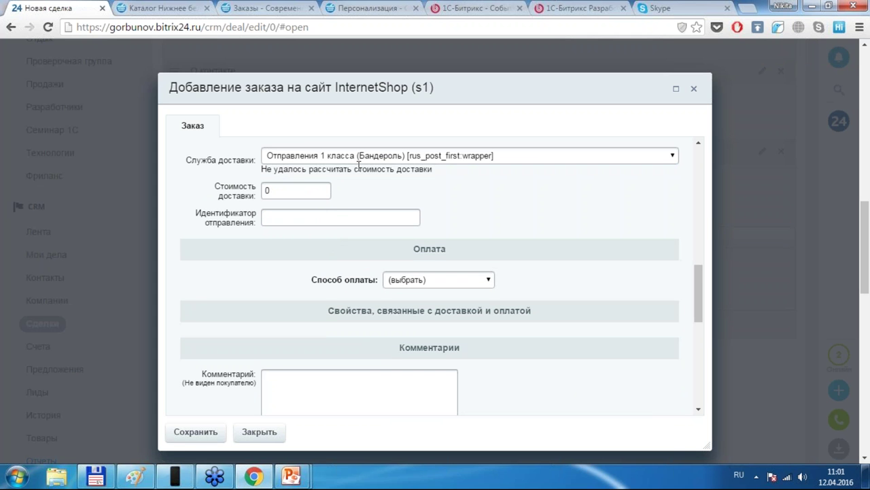
{"action": "left_click", "coordinate": [399, 158]}
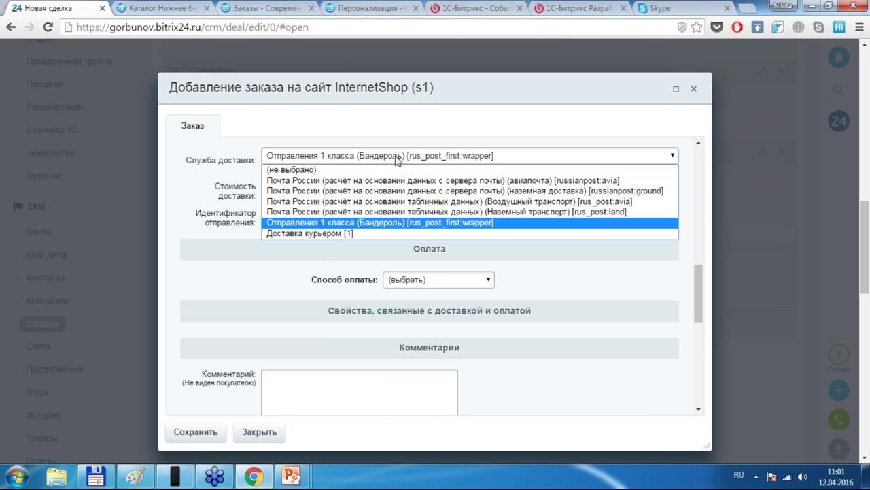
{"action": "left_click", "coordinate": [333, 235]}
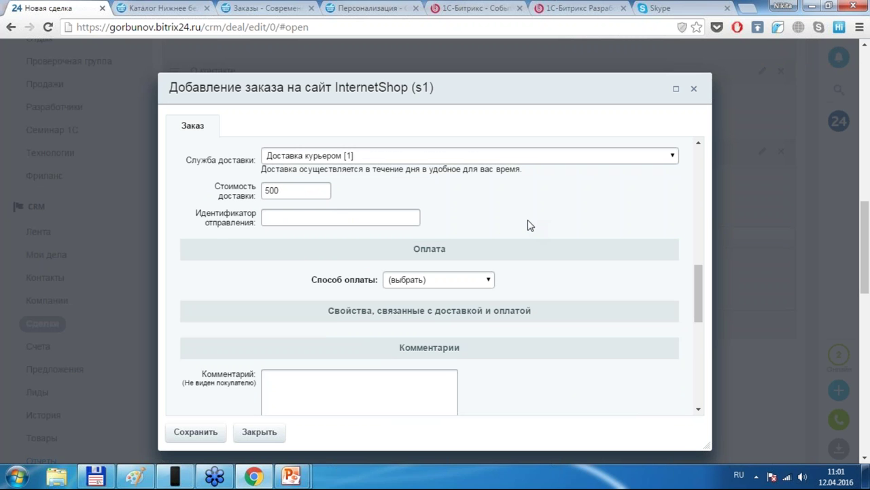
Find the products in the "Платья" section and add the blue XL "Платье Модница на Прогулке" to the order
{"action": "scroll", "coordinate": [530, 223], "scroll_direction": "down", "scroll_amount": 2}
{"action": "scroll", "coordinate": [529, 220], "scroll_direction": "down", "scroll_amount": 1}
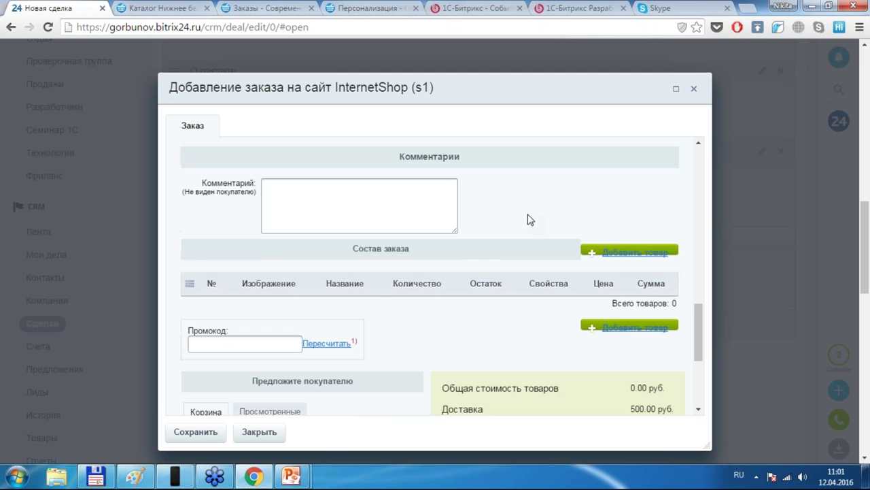
{"action": "left_click", "coordinate": [615, 251]}
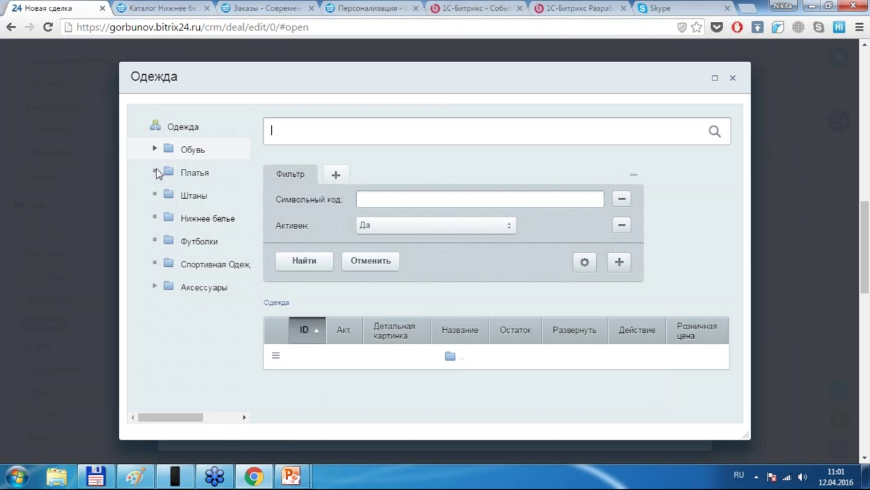
{"action": "left_click", "coordinate": [197, 183]}
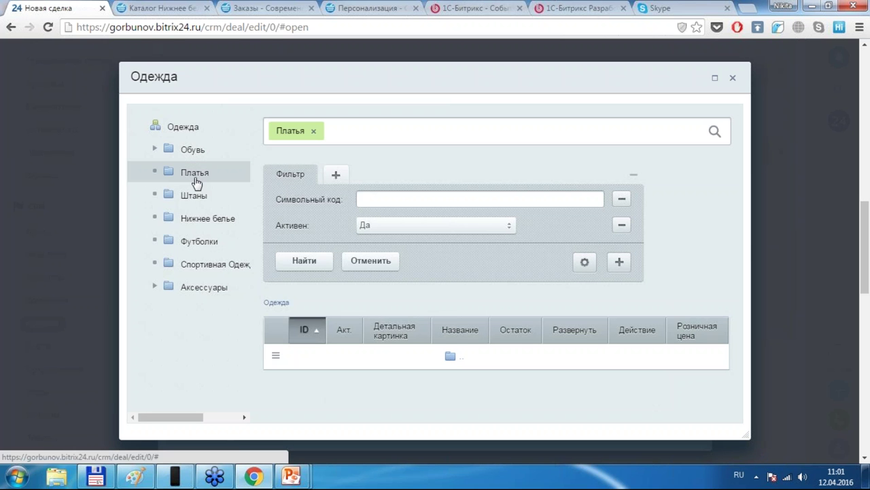
{"action": "left_click", "coordinate": [297, 257]}
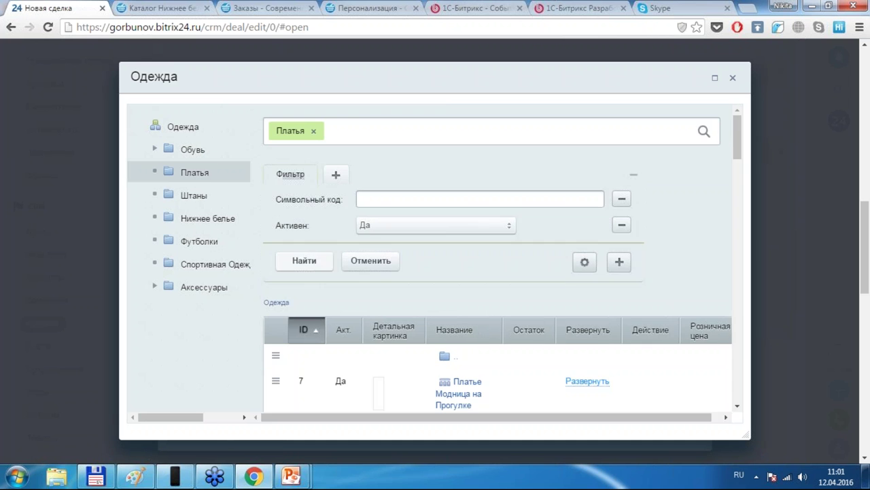
{"action": "scroll", "coordinate": [435, 265], "scroll_direction": "down", "scroll_amount": 2}
{"action": "left_click", "coordinate": [559, 256]}
{"action": "scroll", "coordinate": [582, 197], "scroll_direction": "down", "scroll_amount": 3}
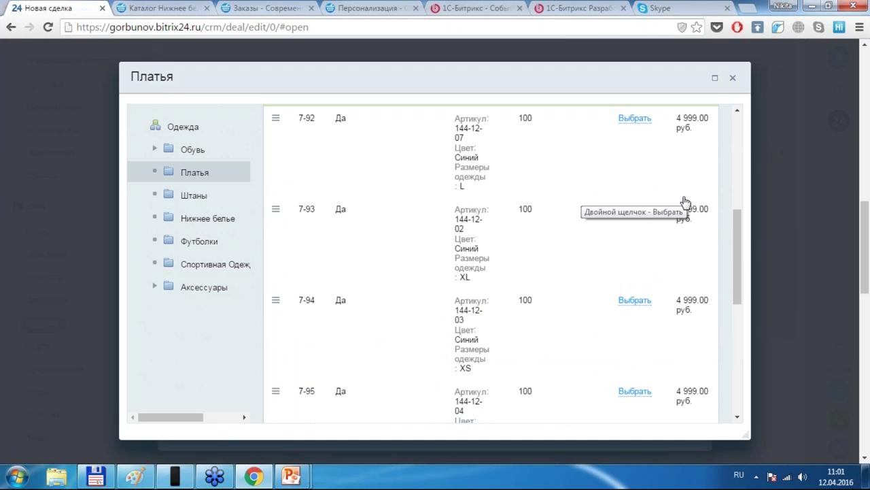
{"action": "left_click", "coordinate": [649, 212]}
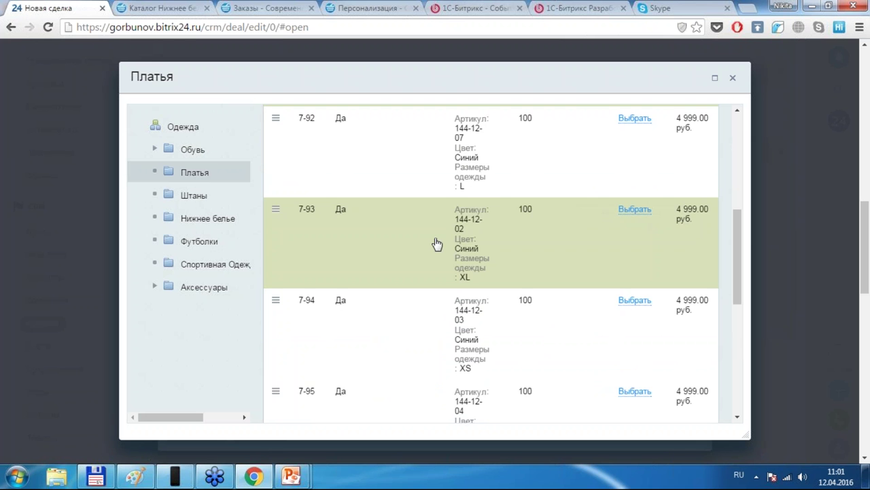
Add the blue size S variant of the same dress (article 144-12-05) and close the product selection
{"action": "scroll", "coordinate": [537, 272], "scroll_direction": "down", "scroll_amount": 2}
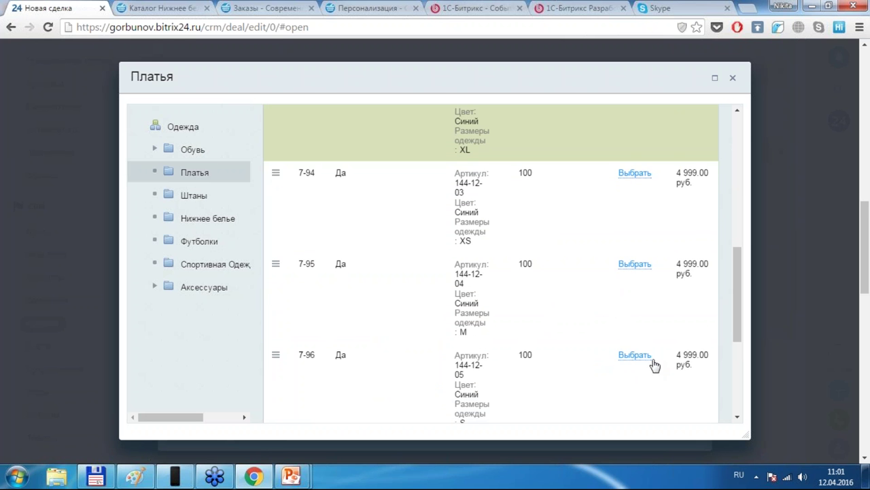
{"action": "scroll", "coordinate": [637, 350], "scroll_direction": "down", "scroll_amount": 1}
{"action": "left_click", "coordinate": [633, 297]}
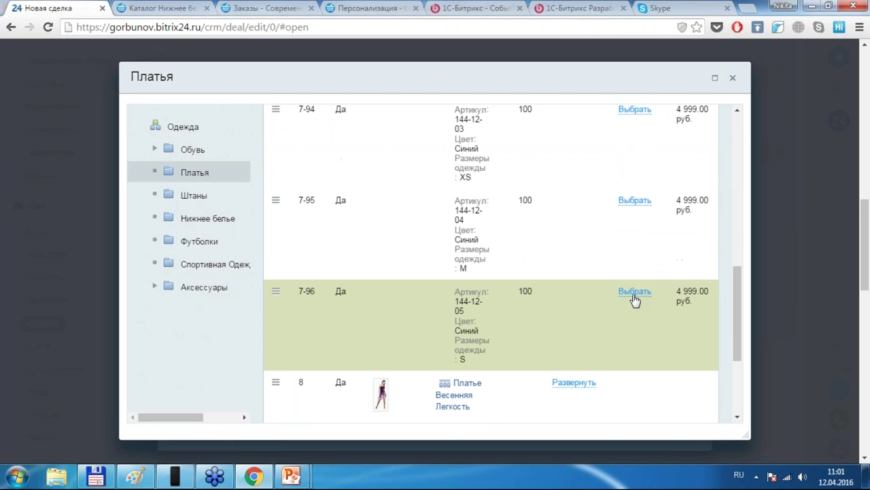
{"action": "left_click", "coordinate": [733, 79]}
Add the suggested "Штаны Жизнь в Абстракции" and the viewed "Нижнее белье Белая Свобода" to the order, and try to save it
{"action": "scroll", "coordinate": [631, 171], "scroll_direction": "down", "scroll_amount": 3}
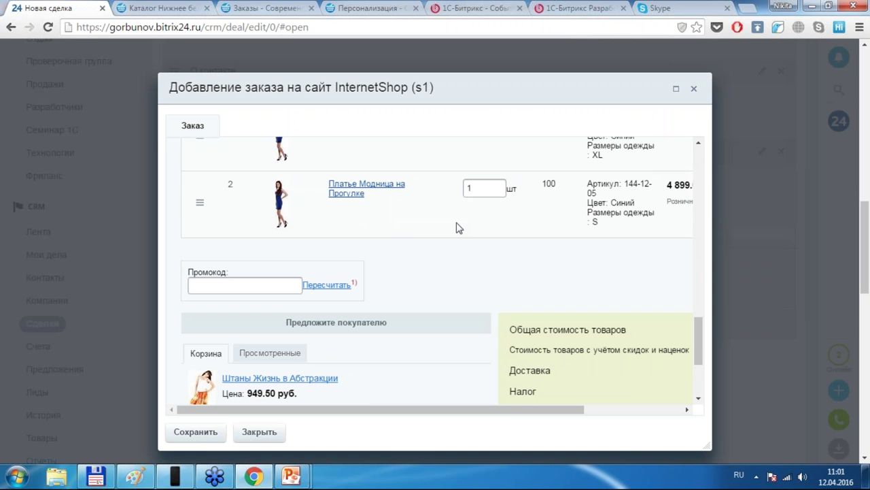
{"action": "scroll", "coordinate": [454, 227], "scroll_direction": "down", "scroll_amount": 1}
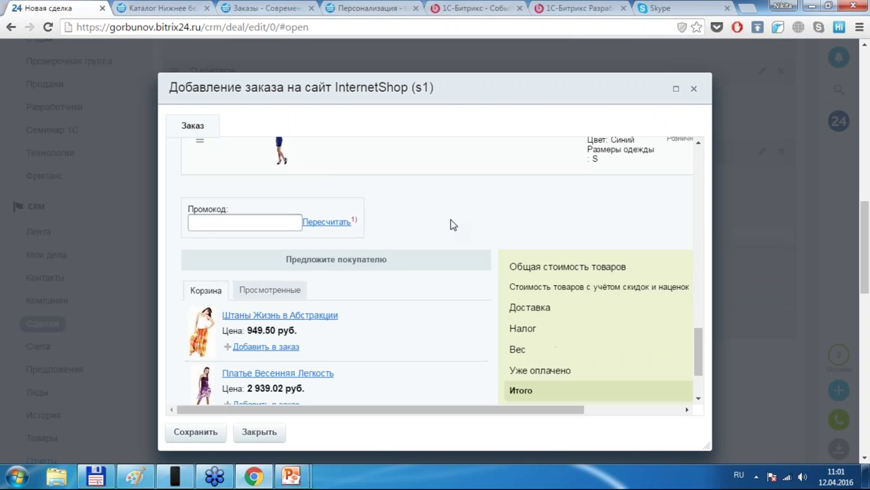
{"action": "scroll", "coordinate": [454, 224], "scroll_direction": "up", "scroll_amount": 2}
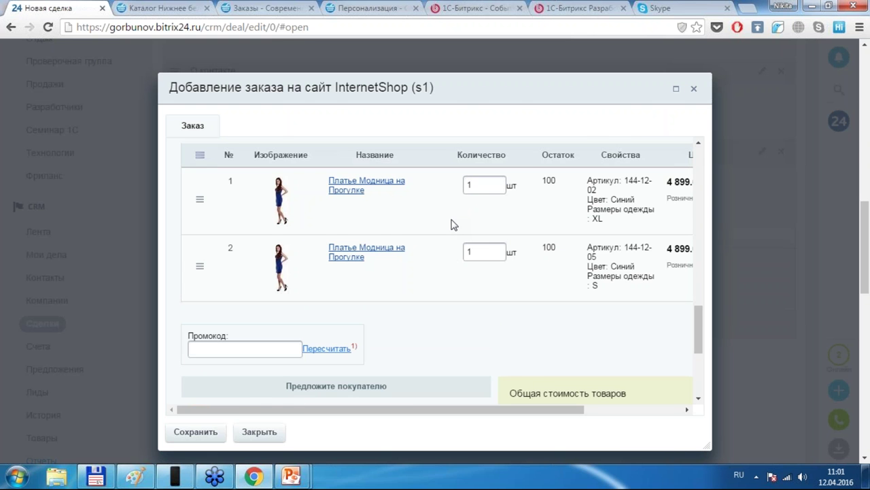
{"action": "scroll", "coordinate": [454, 228], "scroll_direction": "down", "scroll_amount": 1}
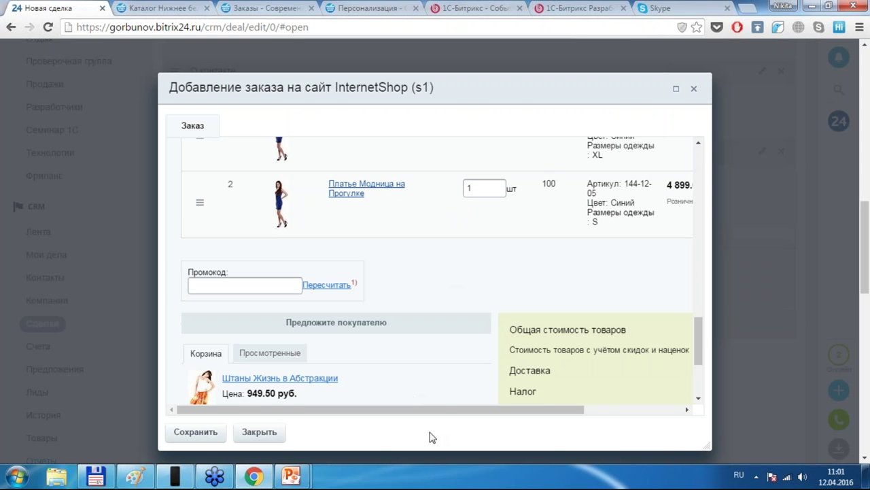
{"action": "mouse_move", "coordinate": [442, 412]}
{"action": "left_mouse_down"}
{"action": "mouse_move", "coordinate": [602, 409]}
{"action": "mouse_move", "coordinate": [426, 406]}
{"action": "mouse_move", "coordinate": [562, 404]}
{"action": "mouse_move", "coordinate": [453, 406]}
{"action": "left_mouse_up"}
{"action": "scroll", "coordinate": [482, 255], "scroll_direction": "down", "scroll_amount": 3}
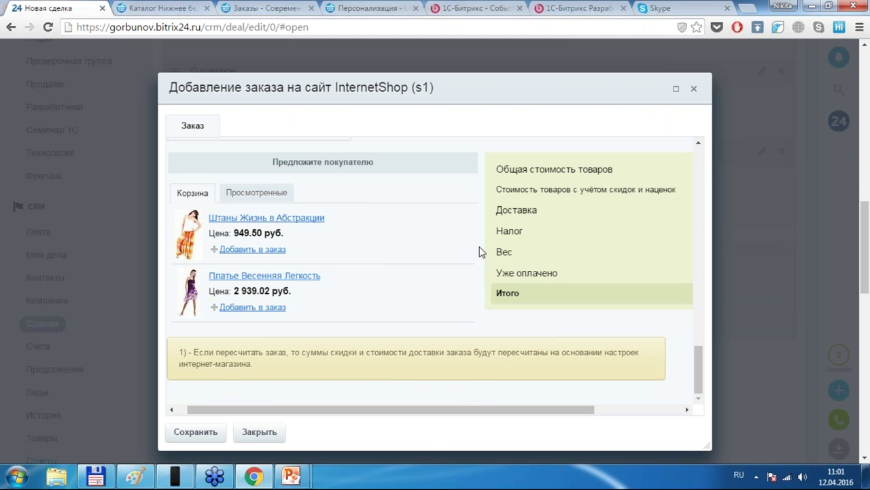
{"action": "scroll", "coordinate": [451, 249], "scroll_direction": "up", "scroll_amount": 2}
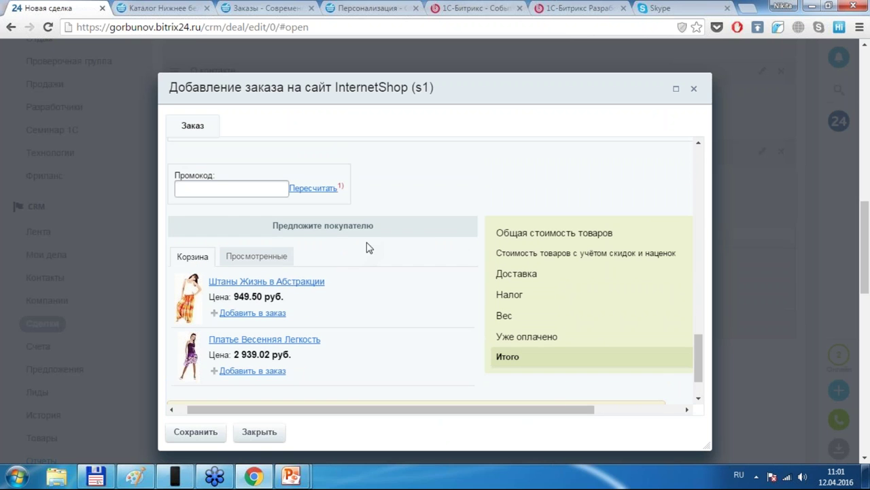
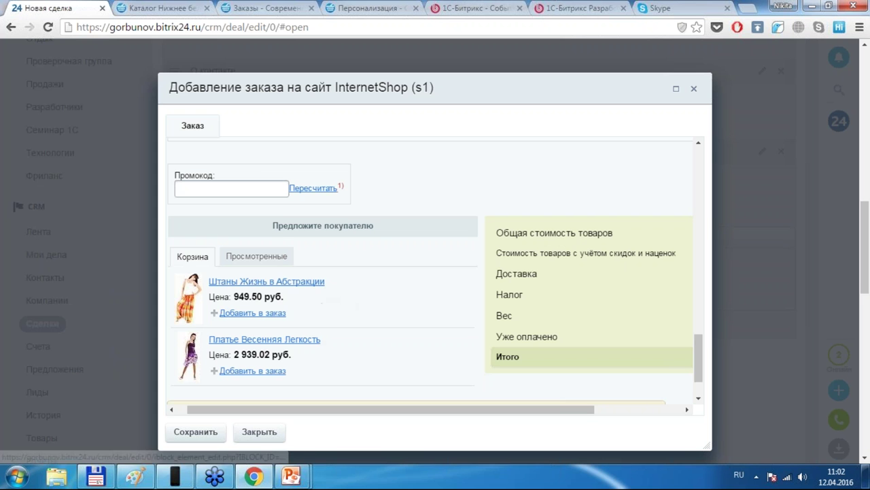
{"action": "left_click", "coordinate": [266, 313]}
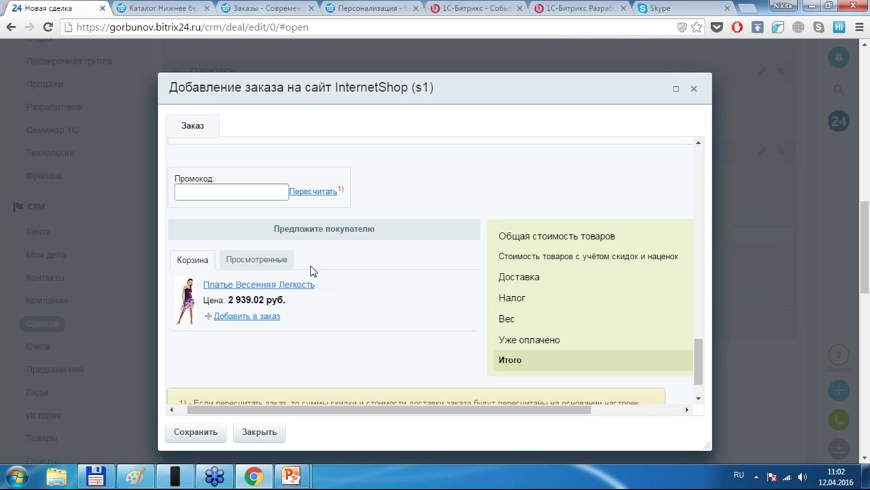
{"action": "left_click", "coordinate": [257, 261]}
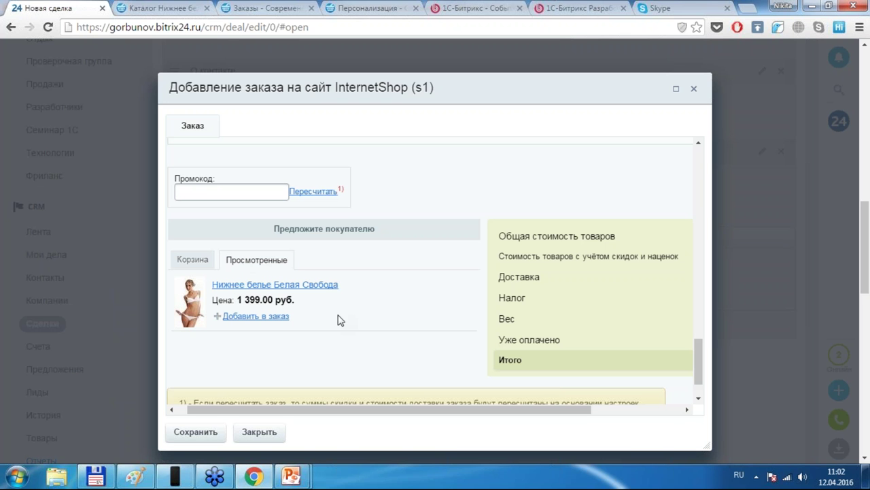
{"action": "left_click", "coordinate": [275, 317]}
{"action": "left_click", "coordinate": [197, 431]}
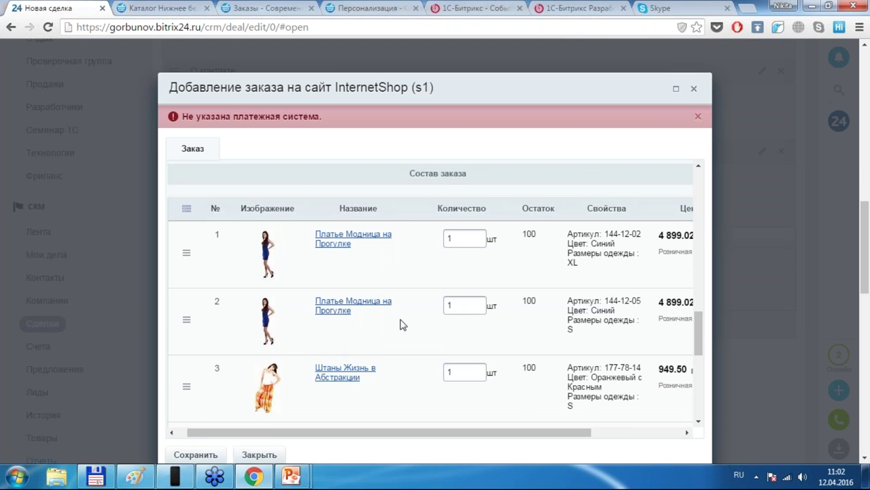
Set the order's payment method to "Наличные курьеру [1]" and try to save the order again
{"action": "scroll", "coordinate": [354, 340], "scroll_direction": "down", "scroll_amount": 5}
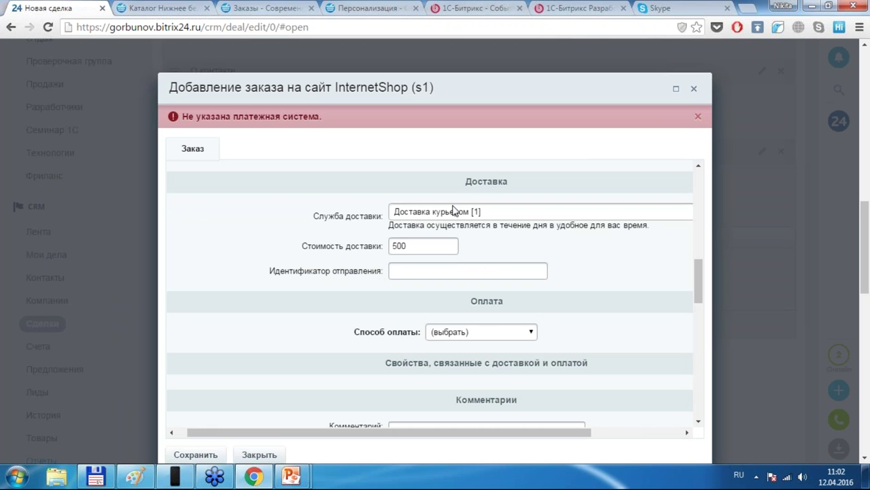
{"action": "left_click", "coordinate": [468, 332]}
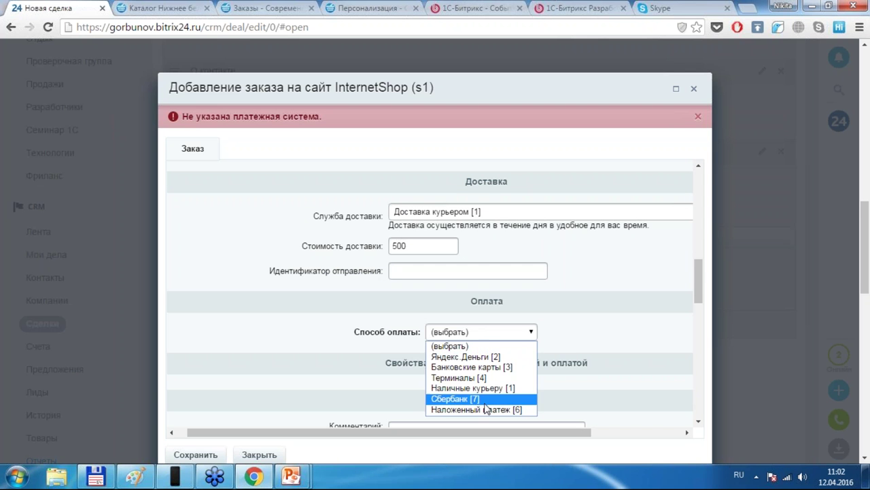
{"action": "left_click", "coordinate": [486, 410]}
{"action": "left_click", "coordinate": [494, 341]}
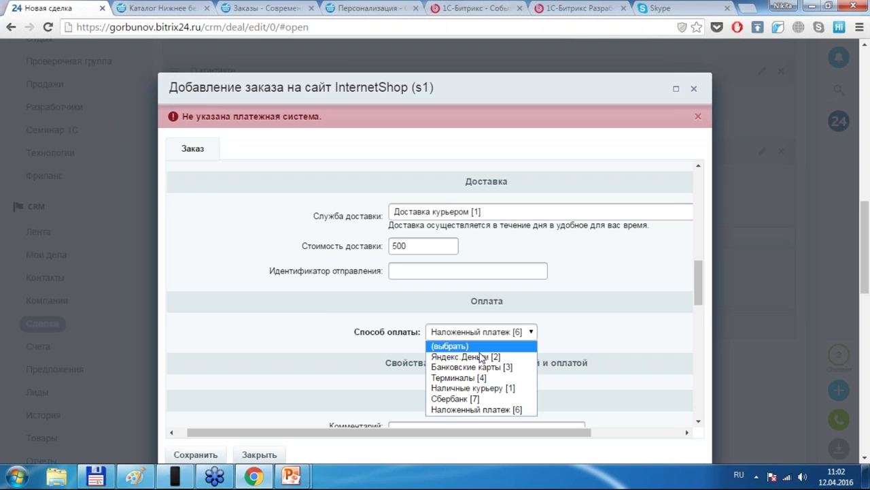
{"action": "left_click", "coordinate": [466, 387]}
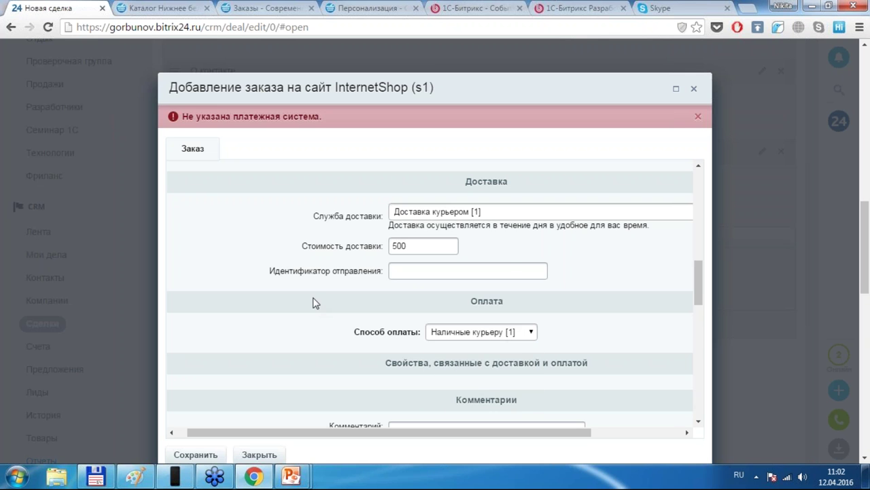
{"action": "scroll", "coordinate": [313, 299], "scroll_direction": "down", "scroll_amount": 10}
{"action": "left_click", "coordinate": [196, 456]}
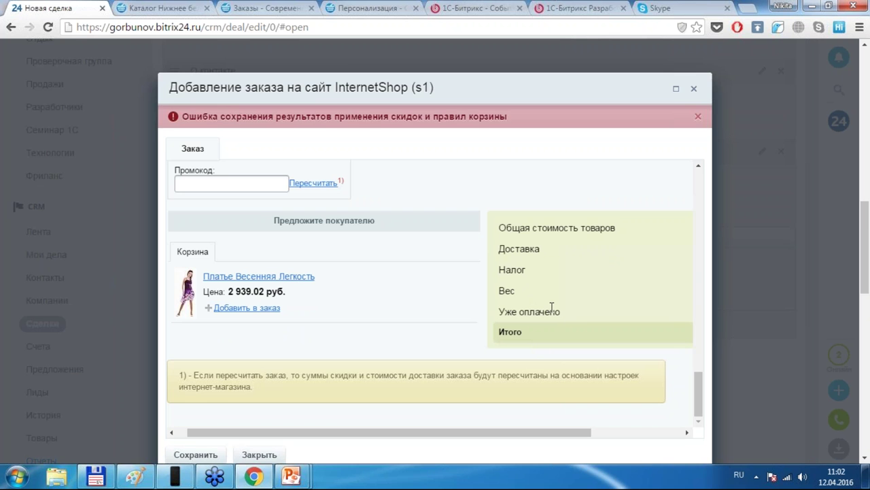
{"action": "scroll", "coordinate": [769, 262], "scroll_direction": "down", "scroll_amount": 2}
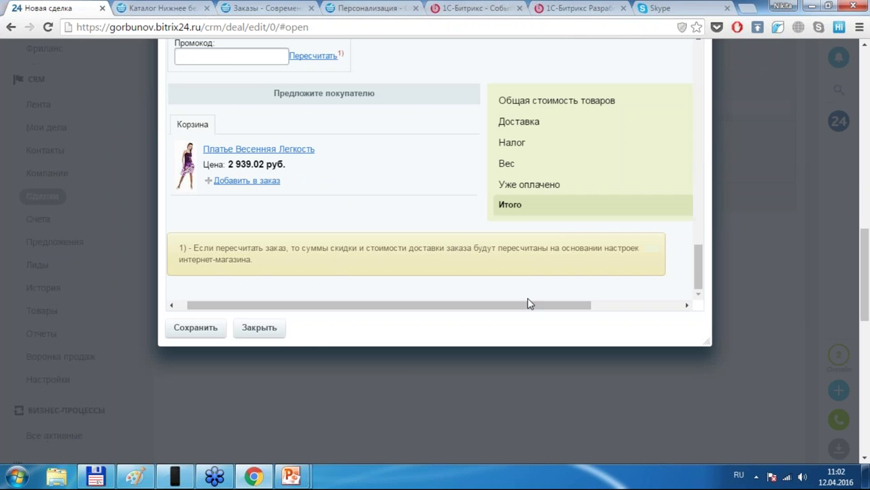
Remove "Штаны Жизнь в Абстракции" from the order with recalculation of the order discounts
{"action": "scroll", "coordinate": [380, 370], "scroll_direction": "up", "scroll_amount": 4}
{"action": "scroll", "coordinate": [380, 370], "scroll_direction": "up", "scroll_amount": 1}
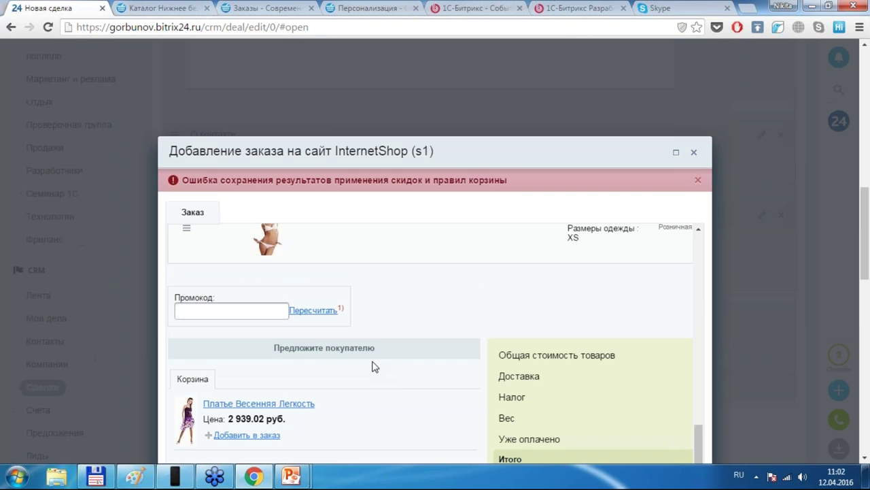
{"action": "scroll", "coordinate": [374, 364], "scroll_direction": "down", "scroll_amount": 5}
{"action": "scroll", "coordinate": [381, 354], "scroll_direction": "up", "scroll_amount": 3}
{"action": "scroll", "coordinate": [400, 348], "scroll_direction": "up", "scroll_amount": 8}
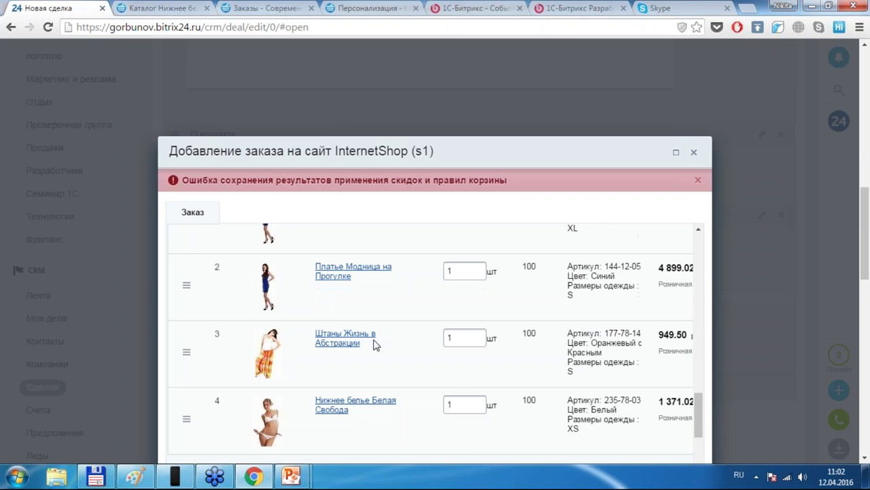
{"action": "left_click", "coordinate": [187, 352]}
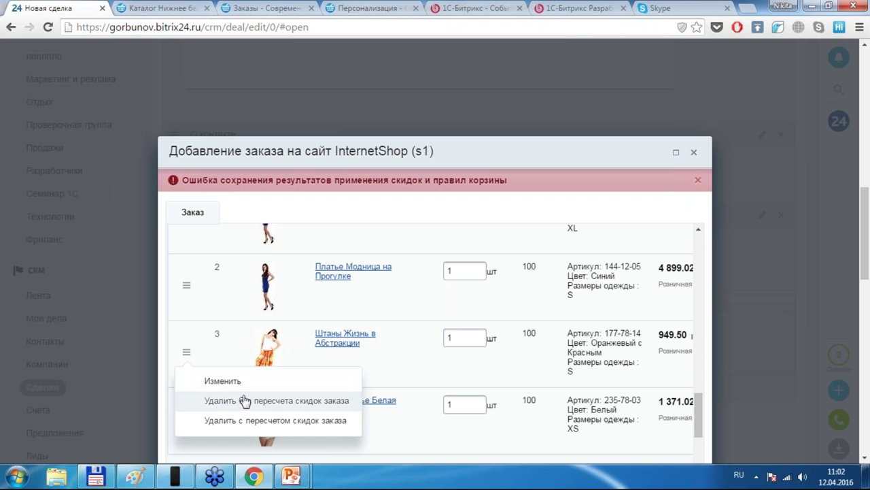
{"action": "left_click", "coordinate": [255, 420]}
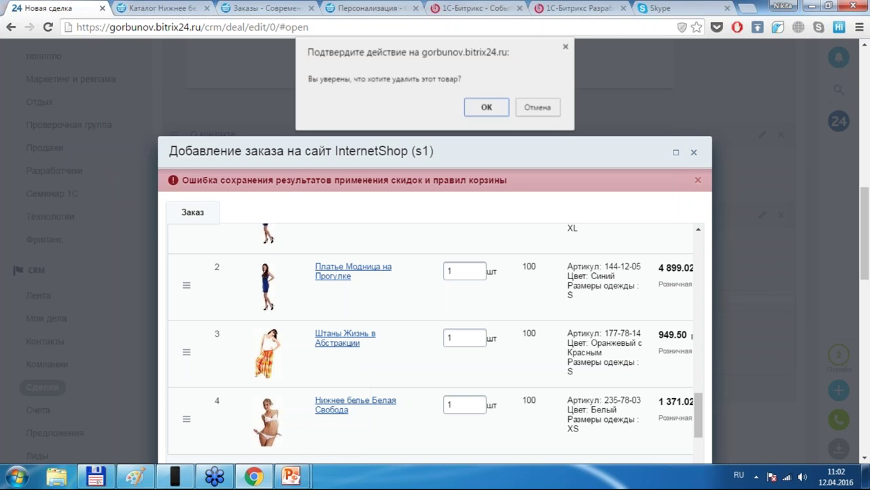
{"action": "left_click", "coordinate": [487, 108]}
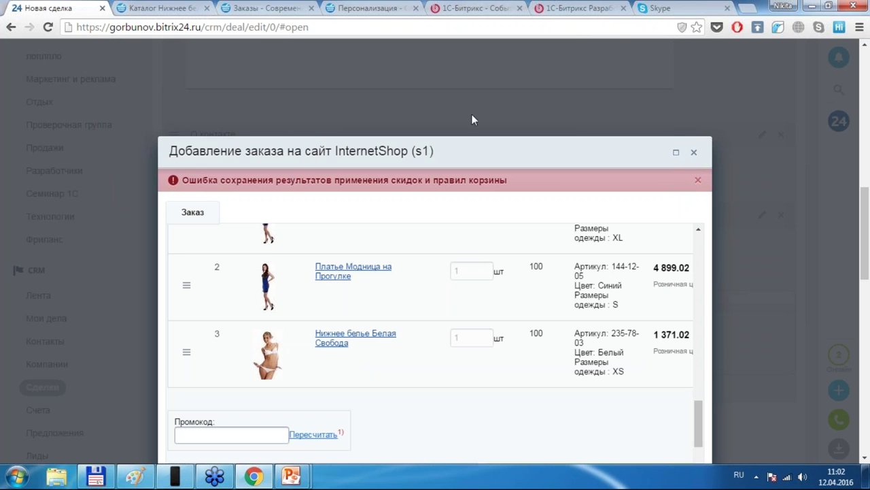
Remove "Нижнее белье Белая Свобода" from the order with discount recalculation and try to save the order again
{"action": "left_click", "coordinate": [186, 355]}
{"action": "left_click", "coordinate": [246, 427]}
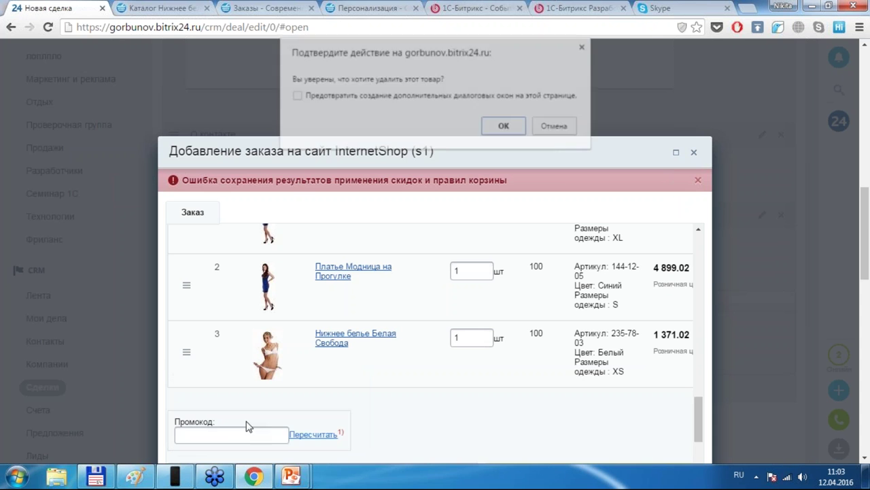
{"action": "left_click", "coordinate": [505, 128]}
{"action": "scroll", "coordinate": [521, 279], "scroll_direction": "down", "scroll_amount": 6}
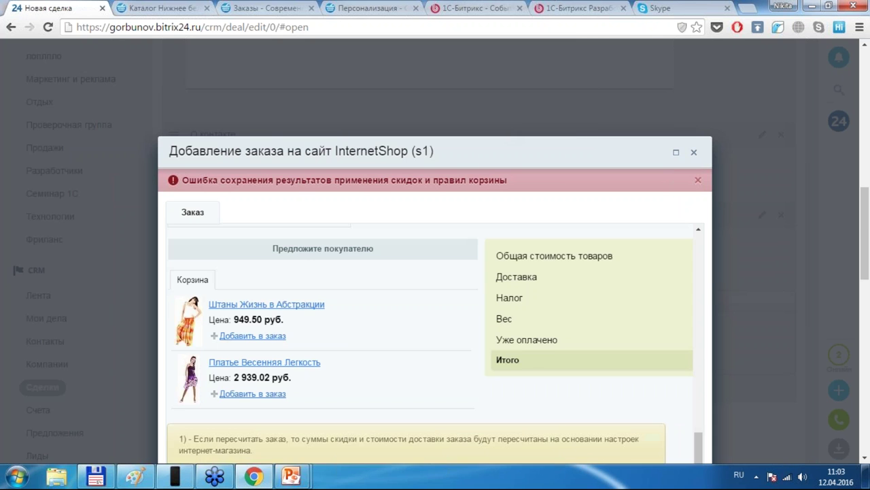
{"action": "left_click", "coordinate": [197, 329]}
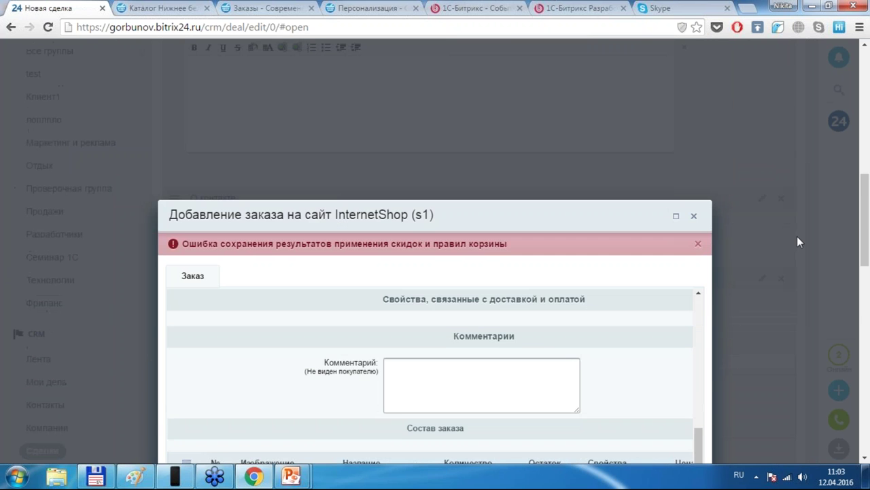
Close the order form for InternetShop (s1) without saving it
{"action": "scroll", "coordinate": [768, 235], "scroll_direction": "down", "scroll_amount": 5}
{"action": "scroll", "coordinate": [741, 176], "scroll_direction": "up", "scroll_amount": 5}
{"action": "left_click", "coordinate": [694, 216]}
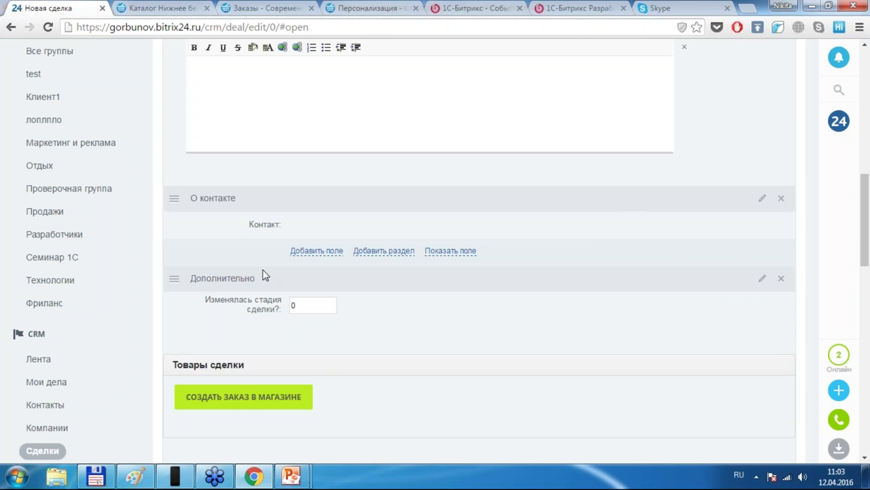
{"action": "scroll", "coordinate": [313, 204], "scroll_direction": "down", "scroll_amount": 5}
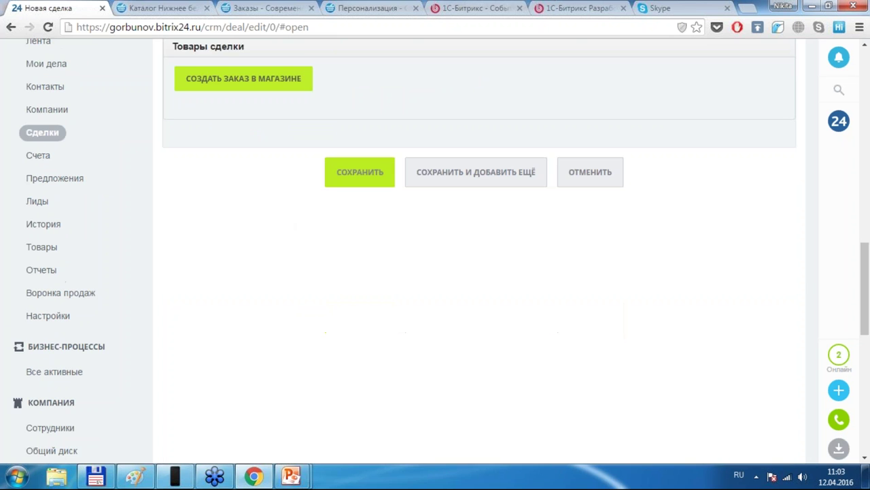
{"action": "left_click", "coordinate": [272, 79]}
{"action": "left_click", "coordinate": [416, 160]}
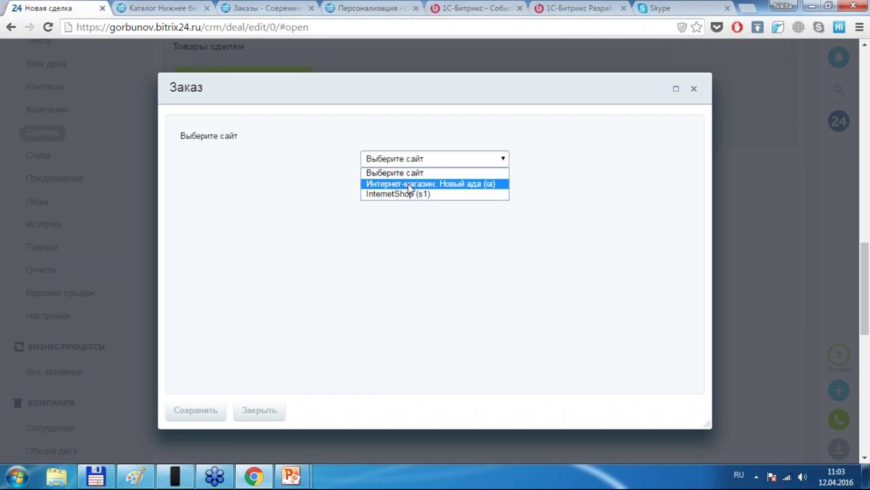
{"action": "left_click", "coordinate": [408, 185]}
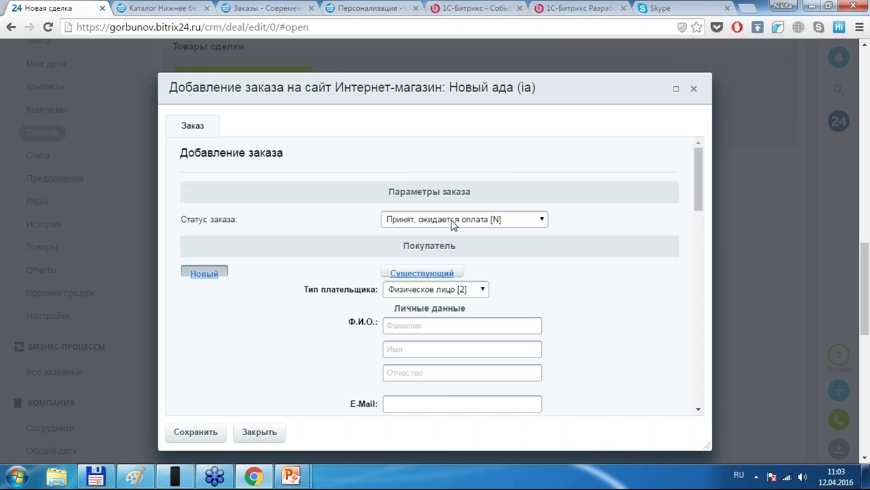
{"action": "left_click", "coordinate": [700, 89]}
Start a new store order on the InternetShop (s1) site and assign the existing admin user as the buyer
{"action": "scroll", "coordinate": [442, 170], "scroll_direction": "up", "scroll_amount": 2}
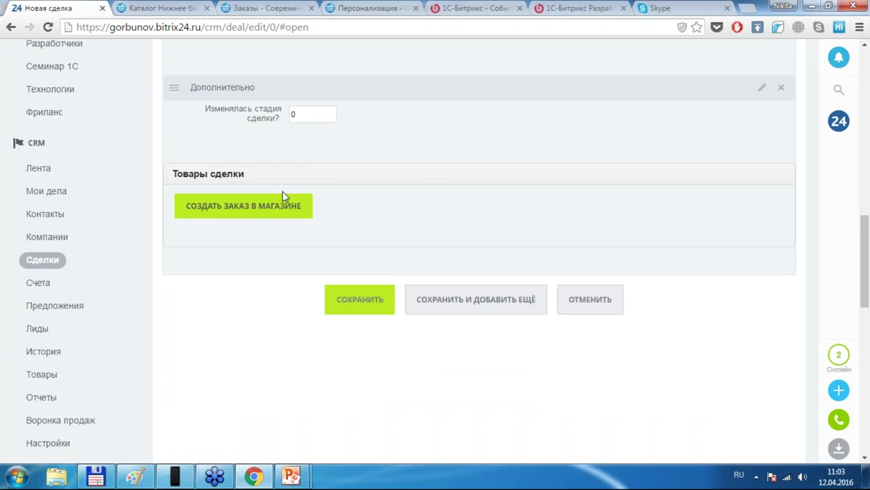
{"action": "left_click", "coordinate": [270, 208]}
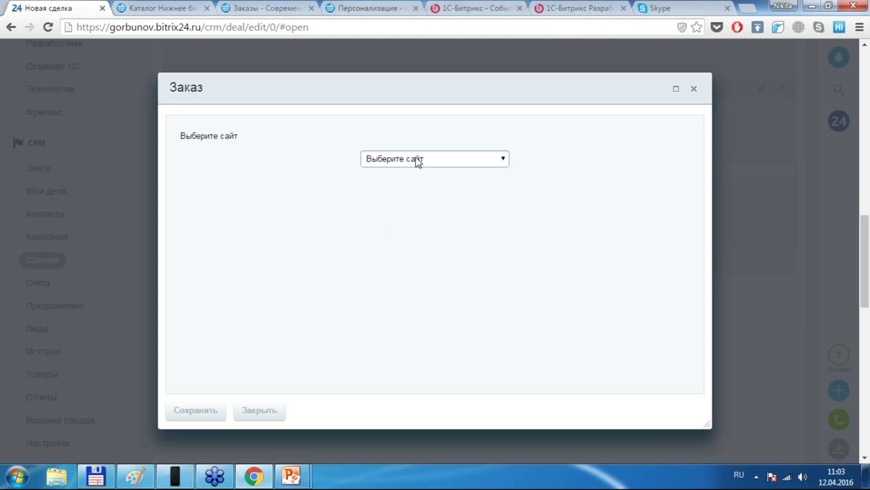
{"action": "left_click", "coordinate": [415, 159]}
{"action": "left_click", "coordinate": [401, 193]}
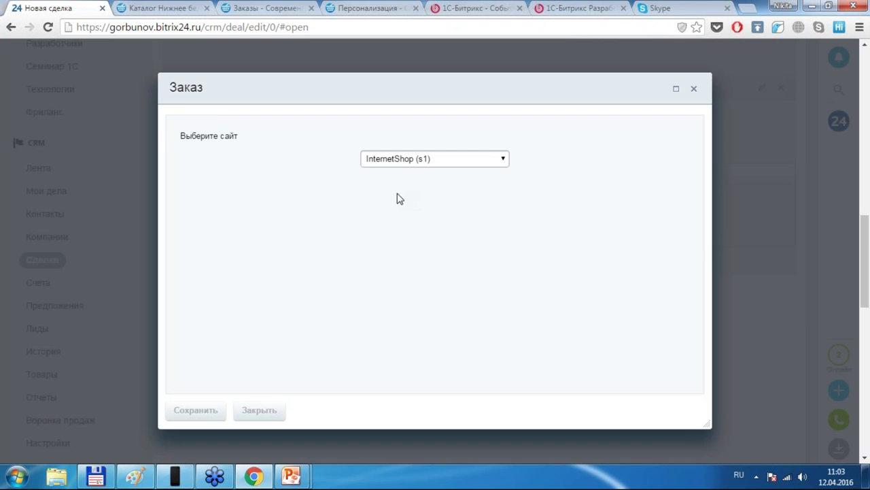
{"action": "scroll", "coordinate": [456, 192], "scroll_direction": "down", "scroll_amount": 2}
{"action": "left_click", "coordinate": [432, 163]}
{"action": "left_click", "coordinate": [435, 172]}
{"action": "left_click", "coordinate": [436, 145]}
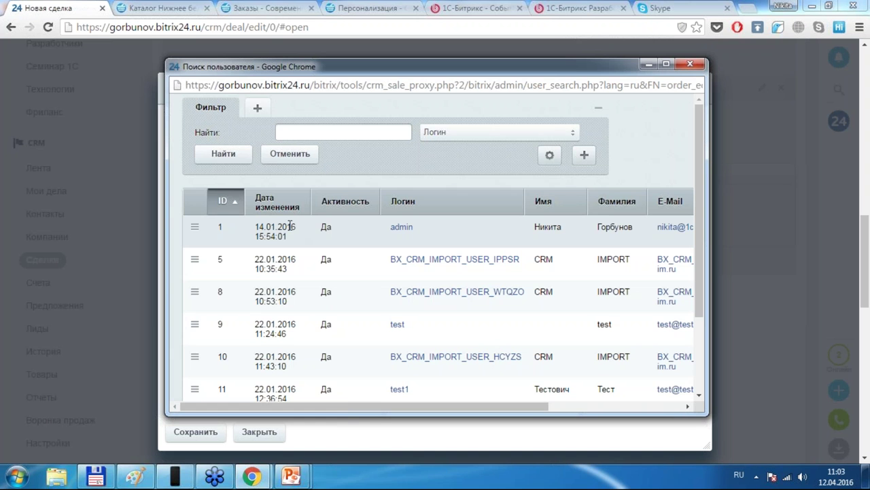
{"action": "left_click", "coordinate": [198, 226]}
{"action": "left_click", "coordinate": [213, 252]}
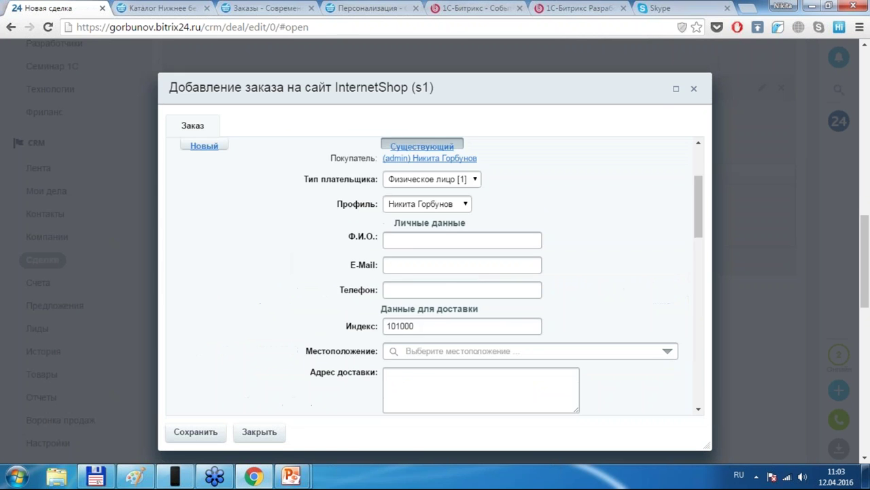
Add the purple XL variant of "Платье Весенняя Легкость" (article 144-13-04) to the order and close the product selection
{"action": "scroll", "coordinate": [605, 215], "scroll_direction": "down", "scroll_amount": 5}
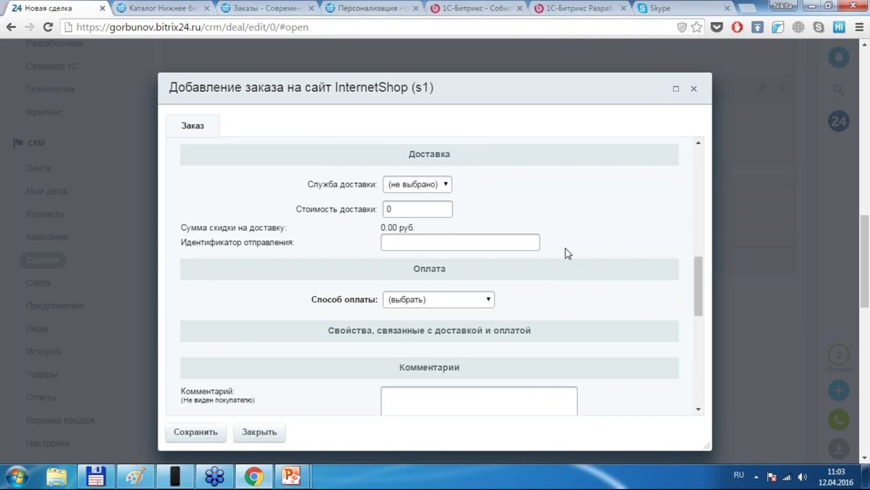
{"action": "scroll", "coordinate": [364, 239], "scroll_direction": "down", "scroll_amount": 5}
{"action": "scroll", "coordinate": [416, 258], "scroll_direction": "up", "scroll_amount": 2}
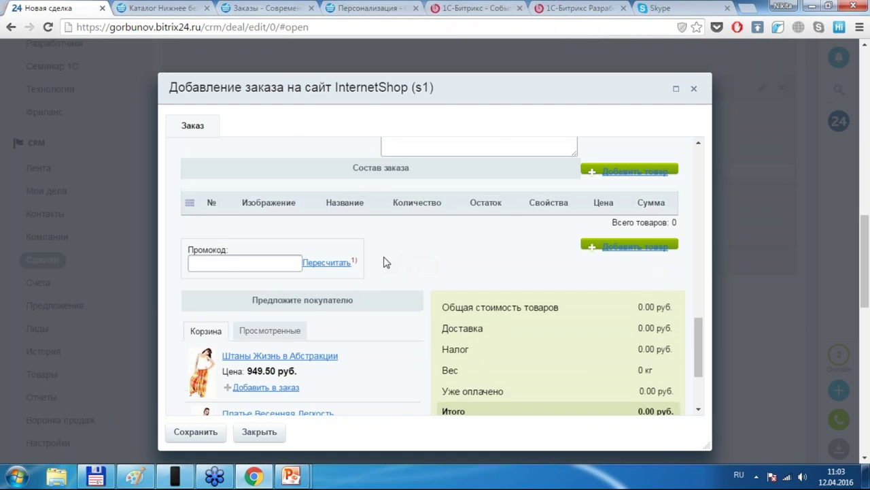
{"action": "scroll", "coordinate": [385, 260], "scroll_direction": "down", "scroll_amount": 1}
{"action": "scroll", "coordinate": [385, 260], "scroll_direction": "up", "scroll_amount": 2}
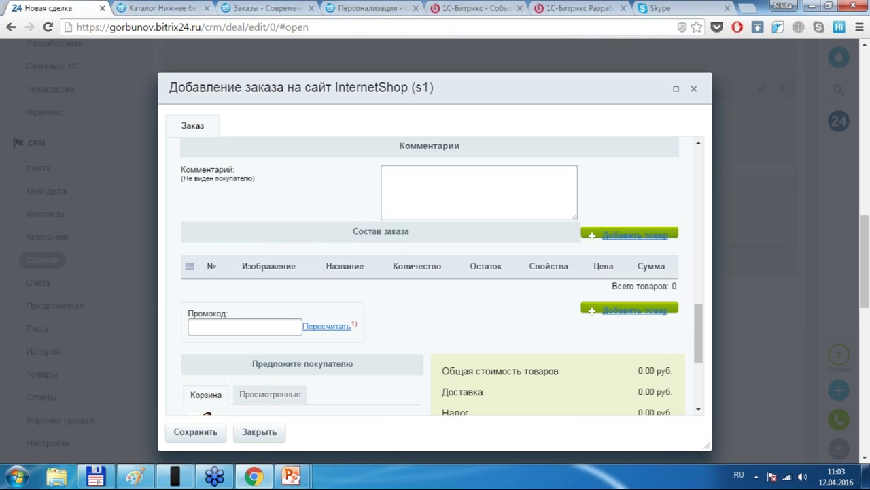
{"action": "left_click", "coordinate": [633, 238]}
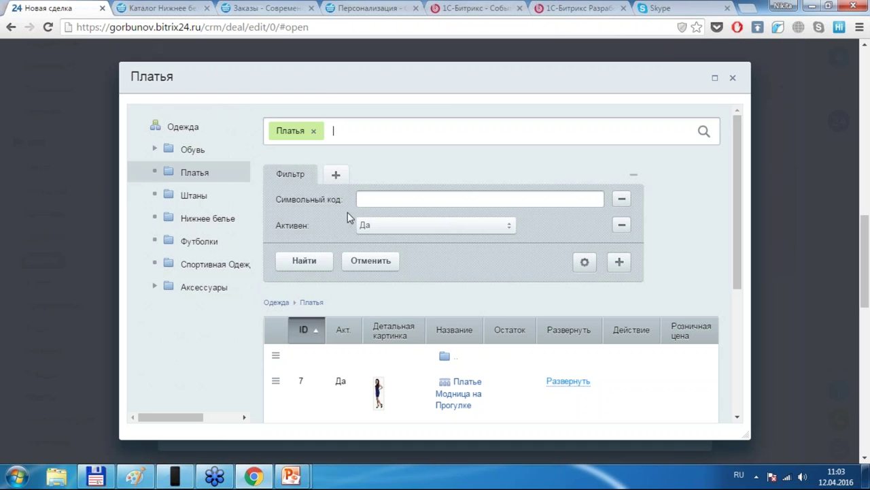
{"action": "scroll", "coordinate": [348, 212], "scroll_direction": "down", "scroll_amount": 5}
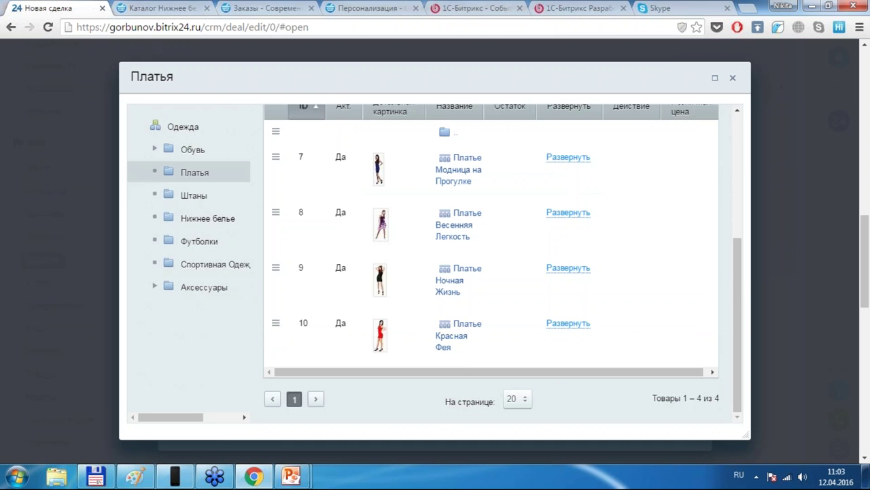
{"action": "left_click", "coordinate": [567, 214]}
{"action": "scroll", "coordinate": [643, 218], "scroll_direction": "down", "scroll_amount": 2}
{"action": "left_click", "coordinate": [646, 214]}
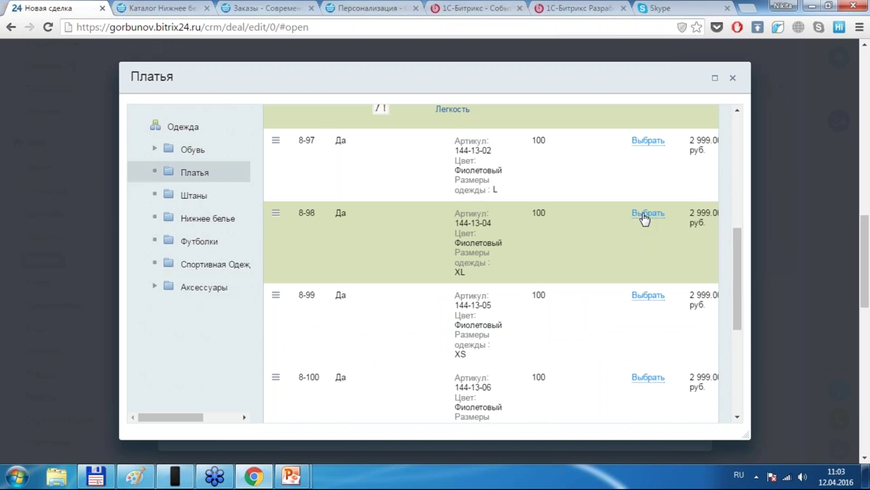
{"action": "left_click", "coordinate": [733, 77]}
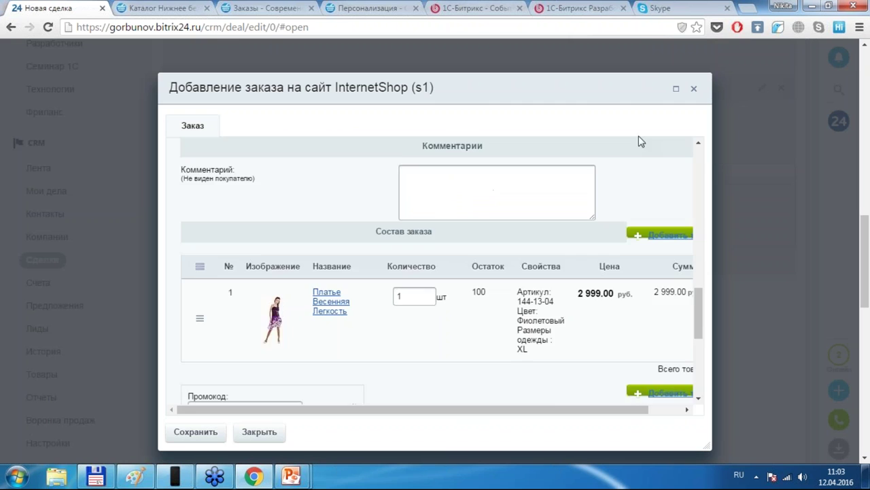
Examine the choices for the order's delivery service and the buyer's contact and delivery details
{"action": "scroll", "coordinate": [611, 191], "scroll_direction": "up", "scroll_amount": 8}
{"action": "scroll", "coordinate": [509, 299], "scroll_direction": "down", "scroll_amount": 2}
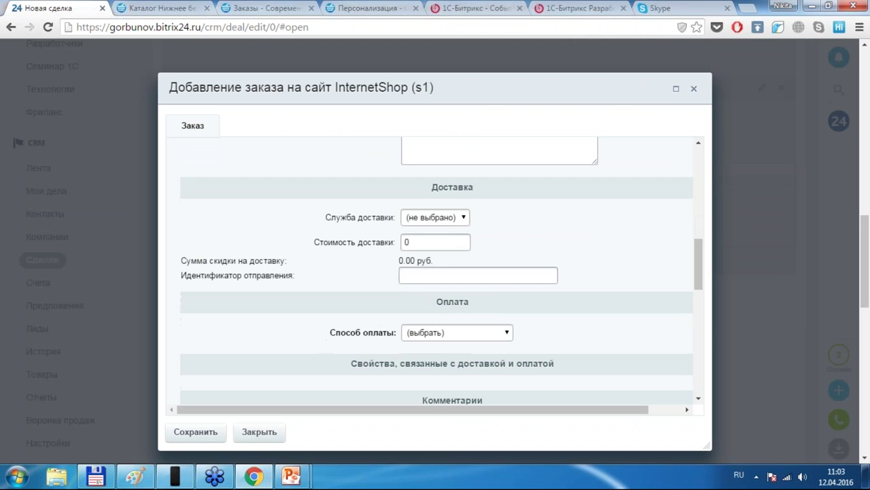
{"action": "left_click", "coordinate": [449, 218]}
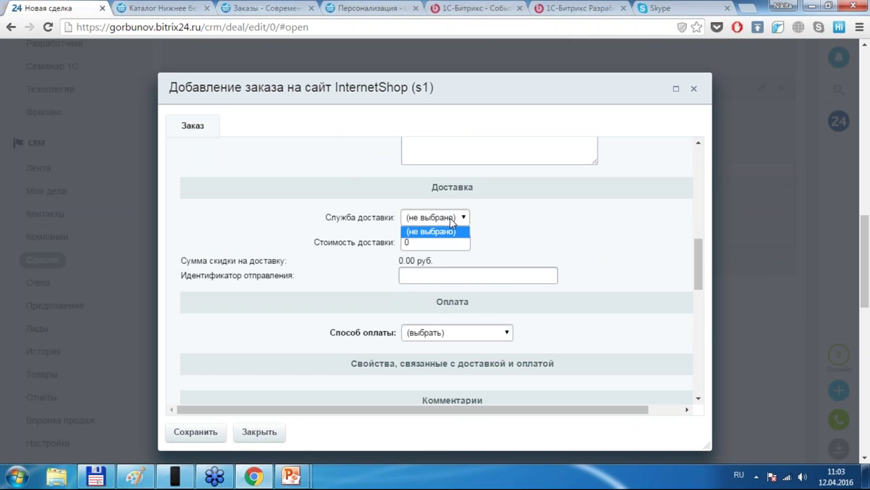
{"action": "scroll", "coordinate": [447, 222], "scroll_direction": "up", "scroll_amount": 5}
{"action": "scroll", "coordinate": [517, 196], "scroll_direction": "up", "scroll_amount": 3}
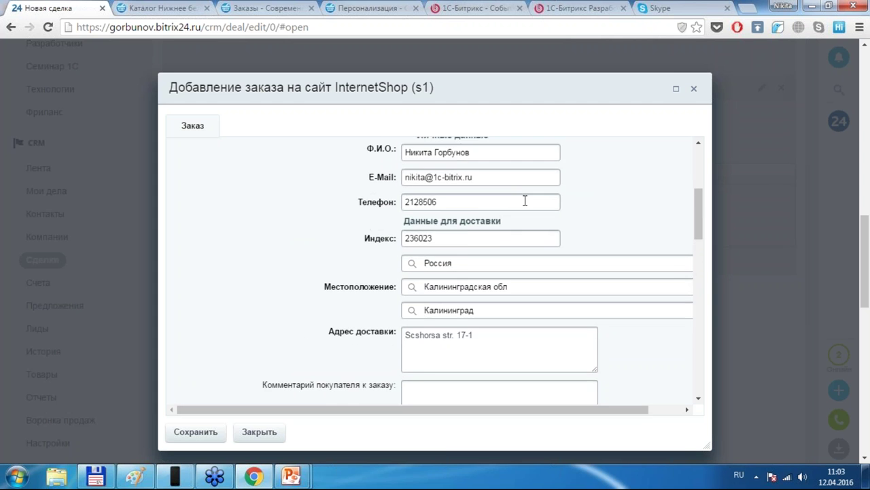
{"action": "scroll", "coordinate": [557, 218], "scroll_direction": "down", "scroll_amount": 5}
{"action": "scroll", "coordinate": [590, 226], "scroll_direction": "down", "scroll_amount": 1}
{"action": "left_click", "coordinate": [455, 217]}
{"action": "left_click", "coordinate": [454, 217]}
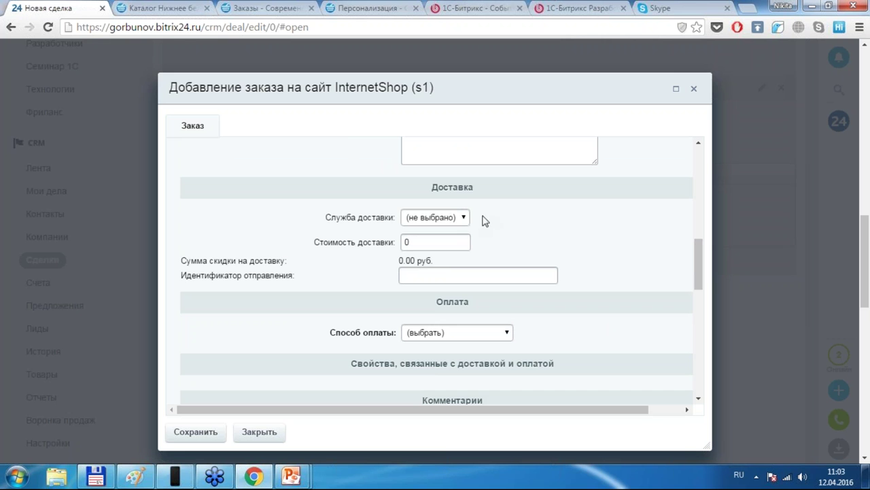
{"action": "left_click", "coordinate": [448, 218]}
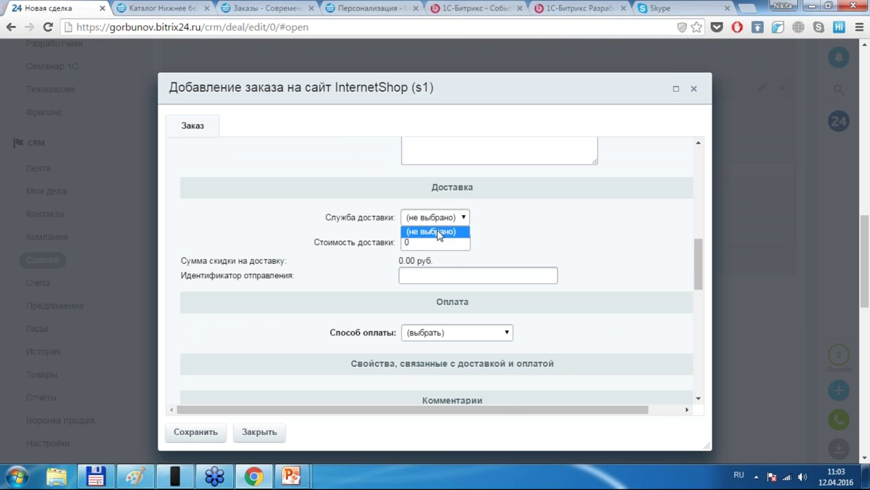
{"action": "left_click", "coordinate": [442, 230]}
Set the order's payment method to "Наличные курьеру [1]" and recheck the delivery service choices
{"action": "left_click", "coordinate": [440, 334]}
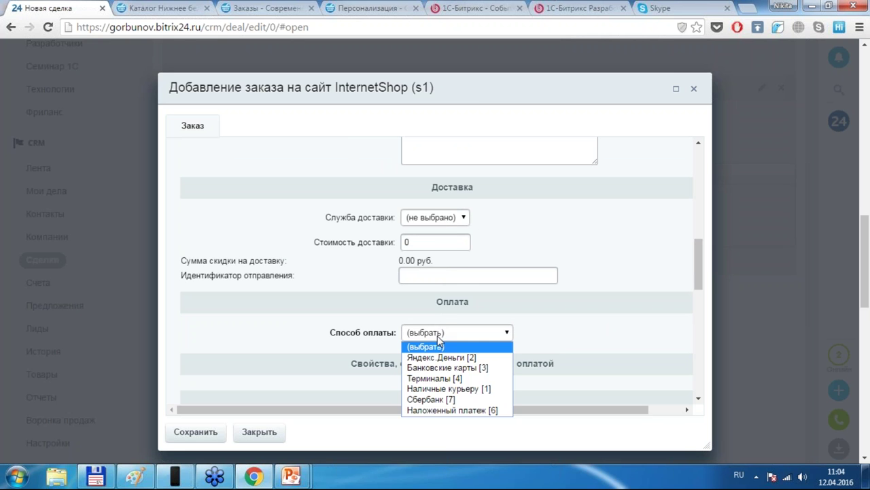
{"action": "left_click", "coordinate": [445, 388]}
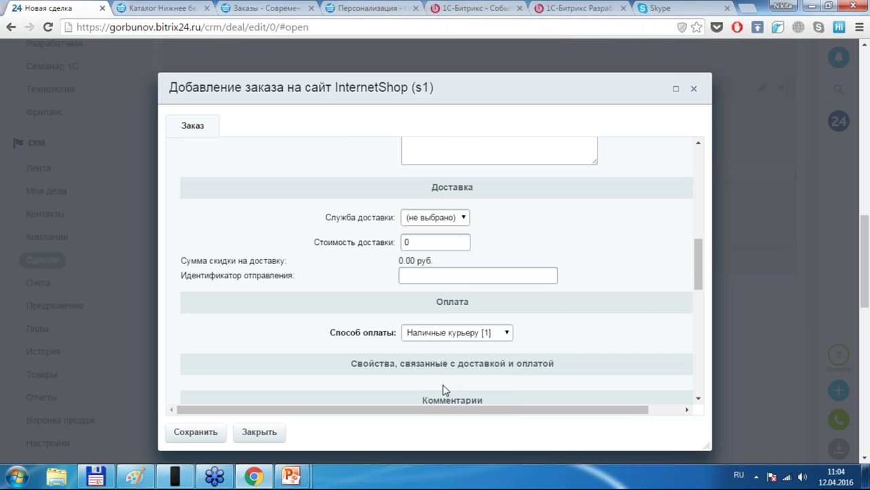
{"action": "left_click", "coordinate": [450, 219]}
{"action": "left_click", "coordinate": [445, 231]}
Review the whole order form, from the status and buyer details to the suggested products and order totals
{"action": "scroll", "coordinate": [631, 261], "scroll_direction": "up", "scroll_amount": 3}
{"action": "scroll", "coordinate": [633, 264], "scroll_direction": "up", "scroll_amount": 1}
{"action": "scroll", "coordinate": [633, 264], "scroll_direction": "down", "scroll_amount": 1}
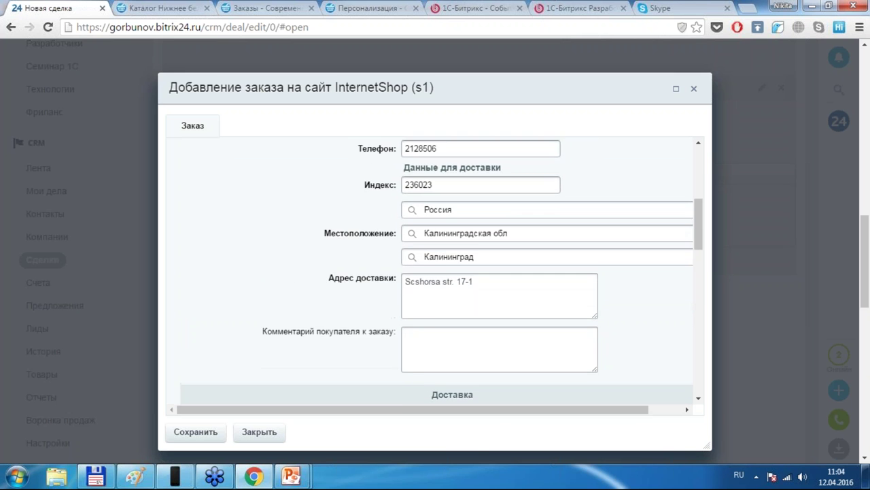
{"action": "scroll", "coordinate": [633, 264], "scroll_direction": "up", "scroll_amount": 3}
{"action": "scroll", "coordinate": [435, 272], "scroll_direction": "up", "scroll_amount": 1}
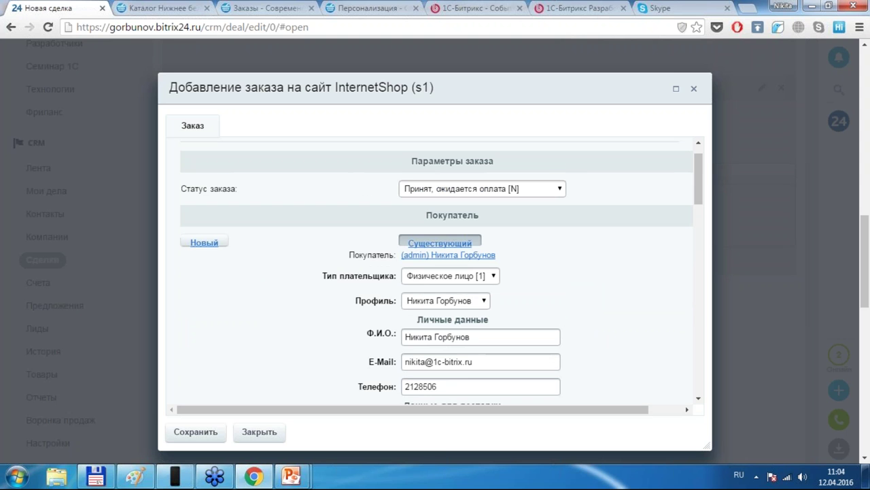
{"action": "scroll", "coordinate": [629, 265], "scroll_direction": "up", "scroll_amount": 3}
{"action": "scroll", "coordinate": [628, 266], "scroll_direction": "down", "scroll_amount": 5}
{"action": "scroll", "coordinate": [628, 267], "scroll_direction": "down", "scroll_amount": 12}
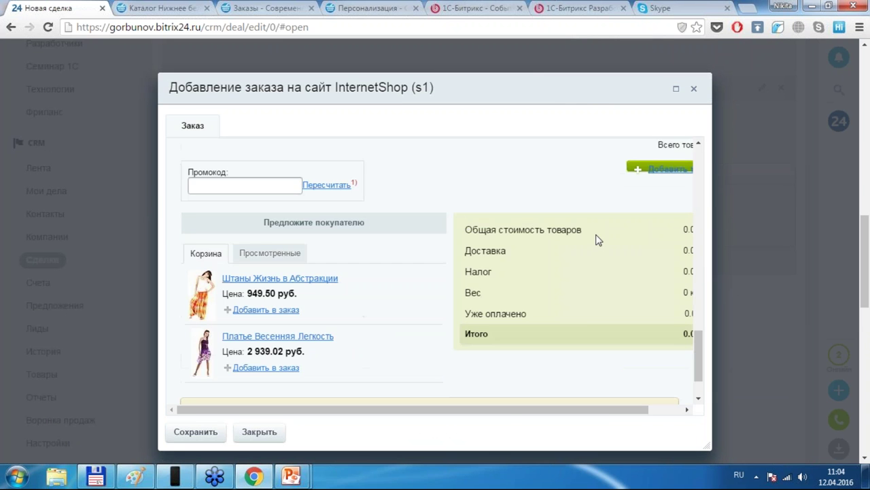
{"action": "scroll", "coordinate": [455, 216], "scroll_direction": "down", "scroll_amount": 5}
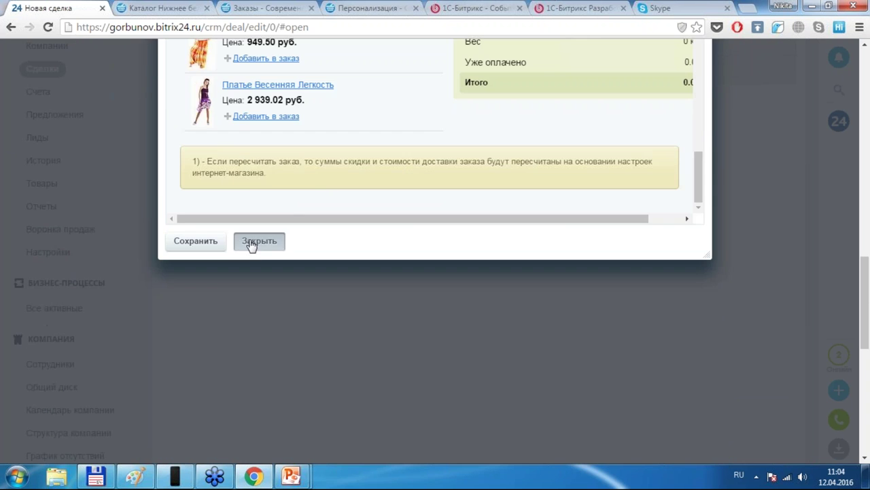
Close the store order form without saving and return to the start of the new deal form
{"action": "key", "text": "Escape"}
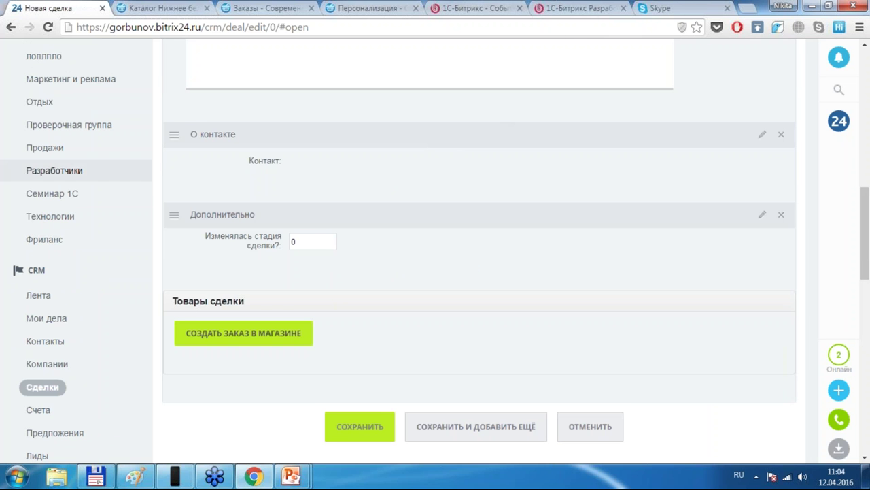
{"action": "key", "text": "Home"}
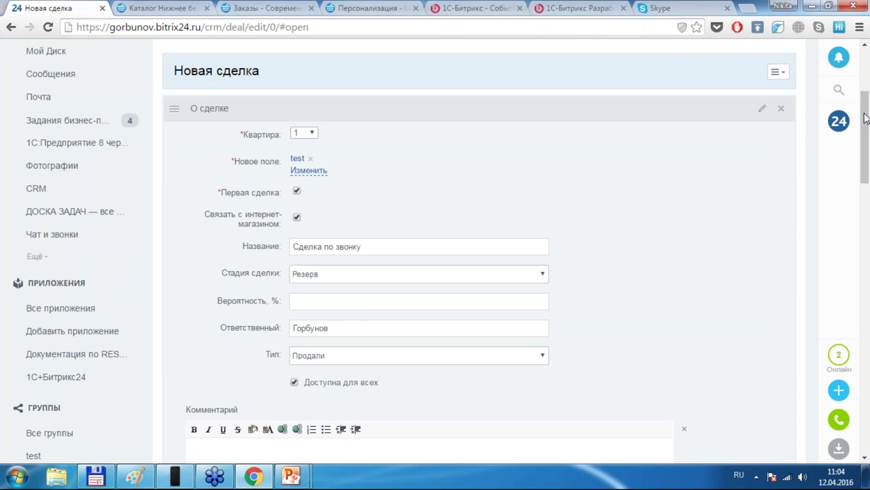
{"action": "left_click", "coordinate": [745, 222]}
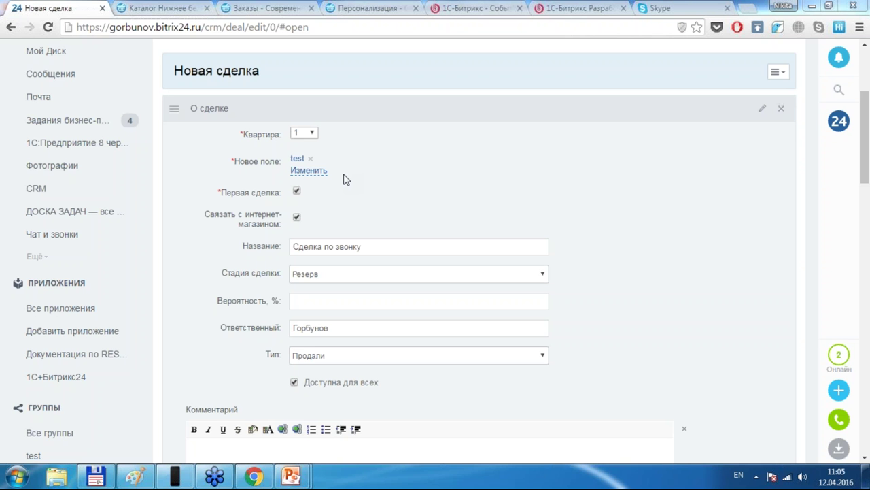
Open the 1C integration site 1c.1c-bitrix.ru in place of the 1С-Битрикс event page
{"action": "left_click", "coordinate": [578, 8]}
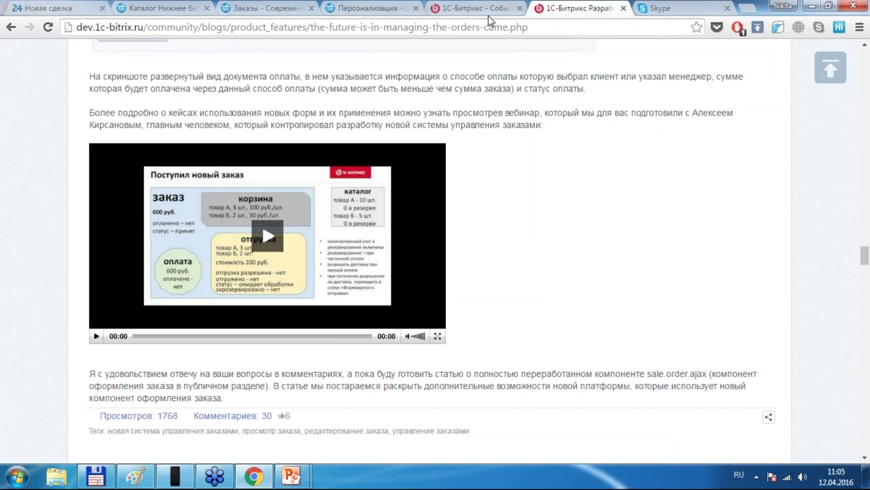
{"action": "left_click", "coordinate": [476, 8]}
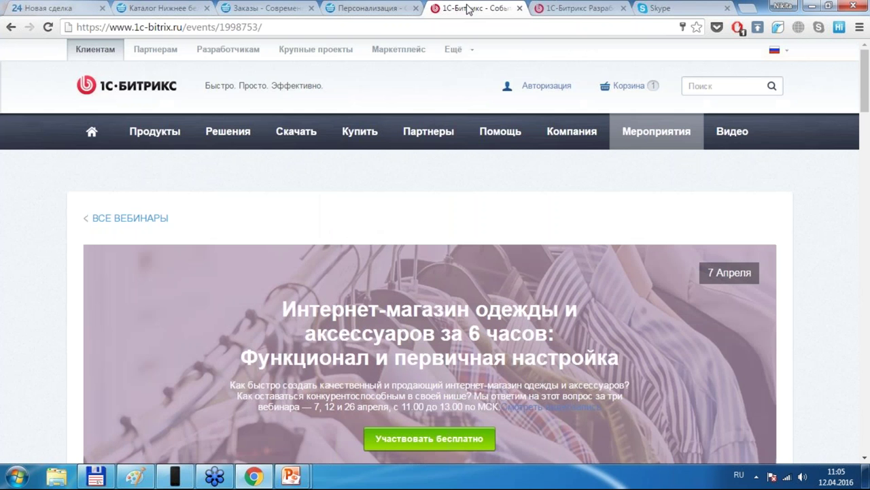
{"action": "type", "text": "1сю1"}
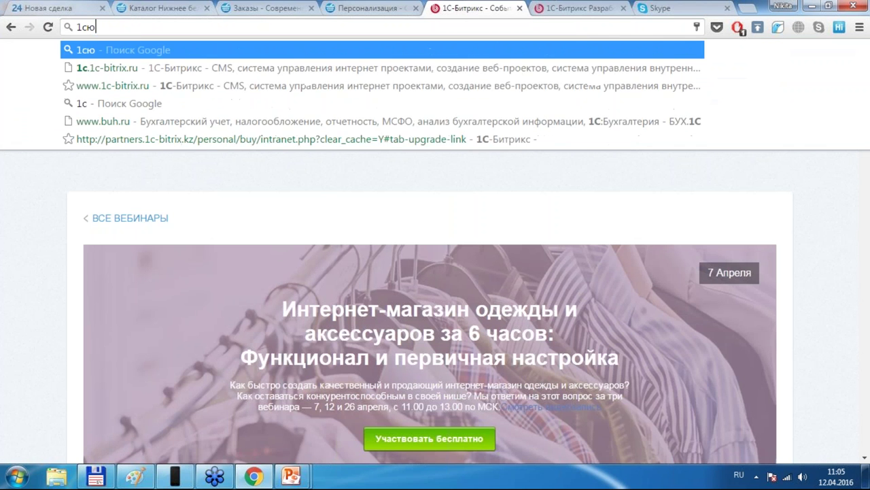
{"action": "key", "text": "alt+shift"}
{"action": "key", "text": "BackSpace"}
{"action": "key", "text": "BackSpace"}
{"action": "key", "text": "BackSpace"}
{"action": "key", "text": "BackSpace"}
{"action": "type", "text": "1c.1c-bitrix.ru"}
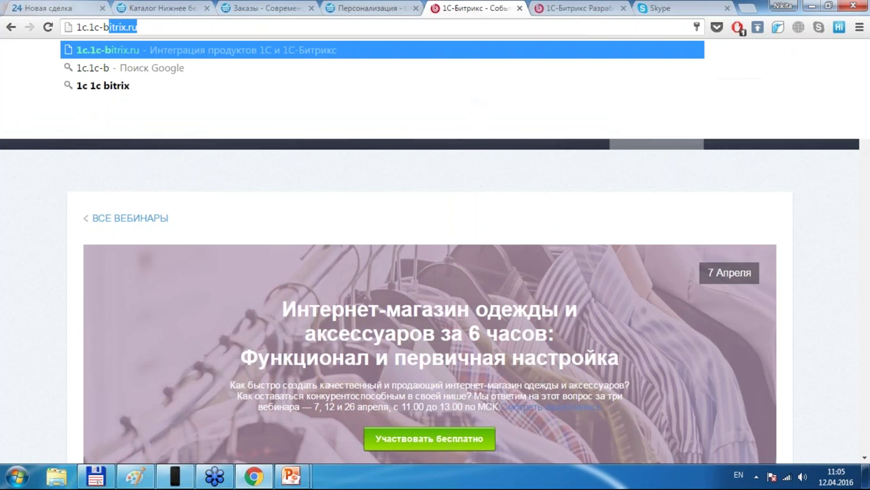
{"action": "key", "text": "Return"}
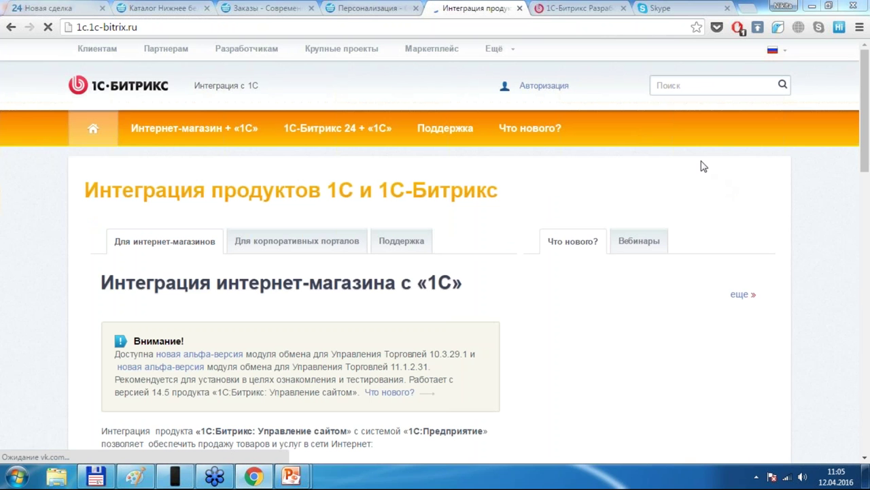
Show the recent webinars on the integration site's home page and look over their titles
{"action": "left_click", "coordinate": [635, 238]}
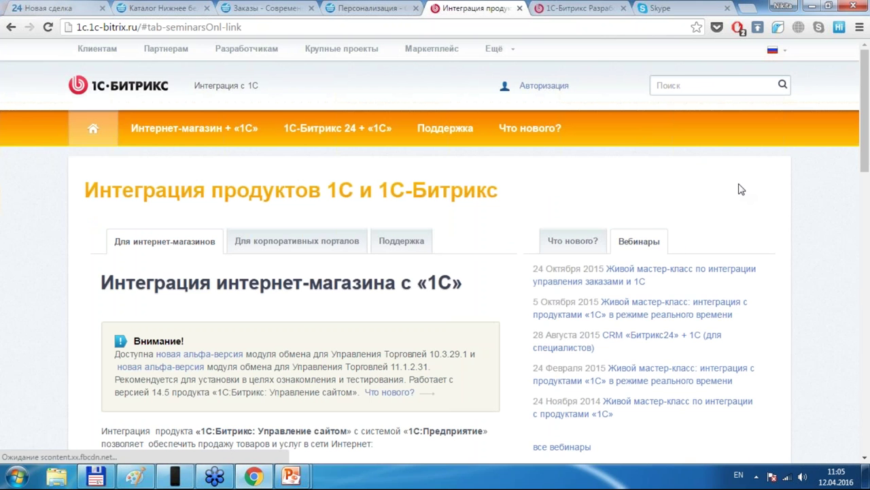
{"action": "scroll", "coordinate": [740, 178], "scroll_direction": "down", "scroll_amount": 1}
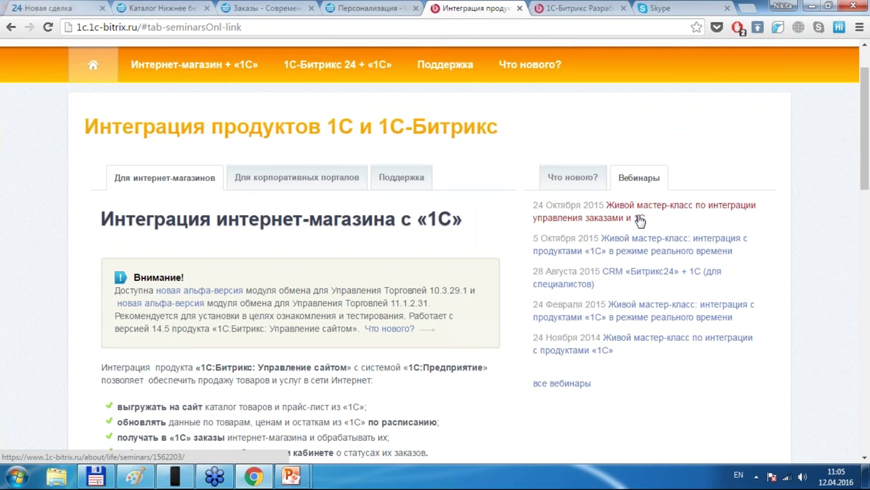
{"action": "scroll", "coordinate": [720, 251], "scroll_direction": "up", "scroll_amount": 1}
{"action": "scroll", "coordinate": [727, 255], "scroll_direction": "down", "scroll_amount": 1}
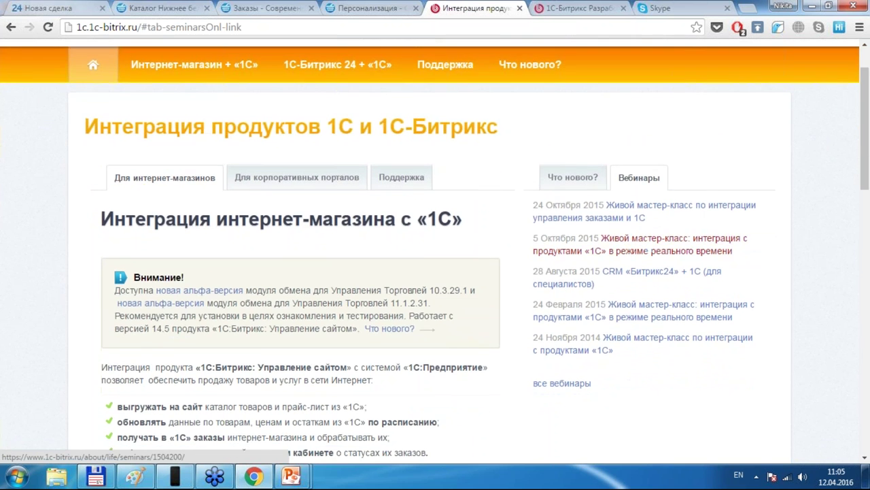
{"action": "scroll", "coordinate": [667, 350], "scroll_direction": "up", "scroll_amount": 1}
Open the Вебинары page of the support section and look through the recorded 1C integration master classes
{"action": "mouse_move", "coordinate": [442, 126]}
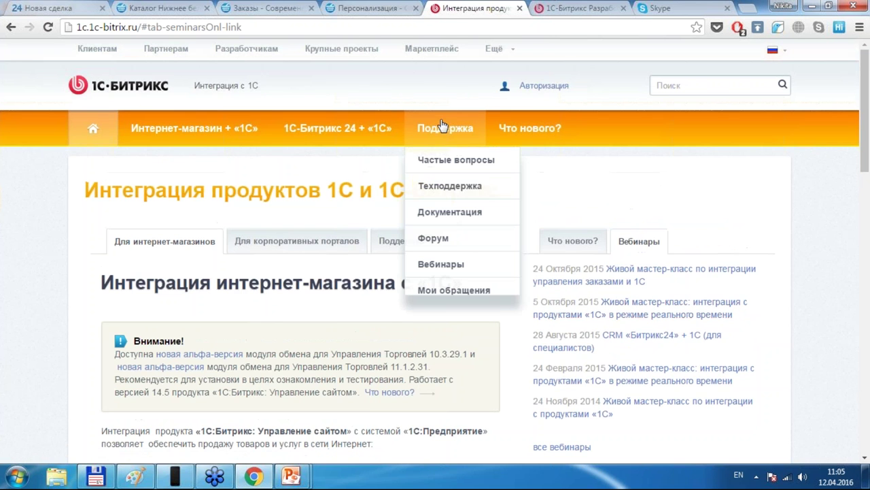
{"action": "left_click", "coordinate": [443, 264]}
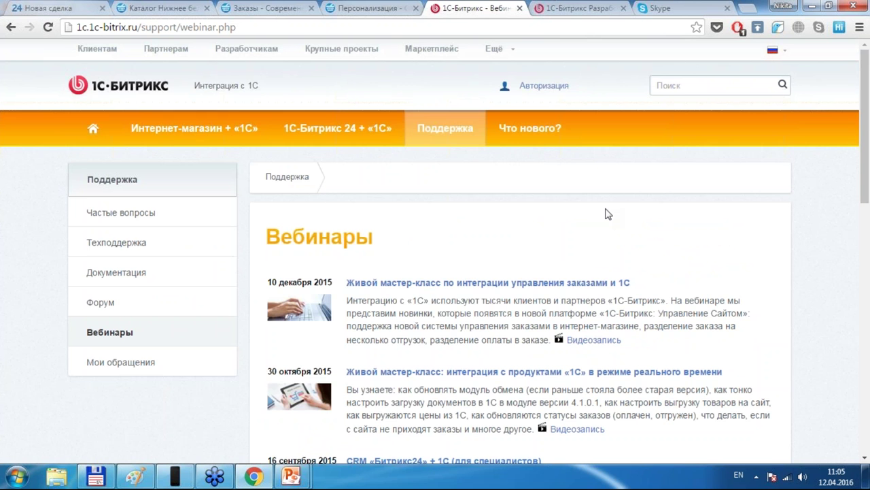
{"action": "scroll", "coordinate": [607, 214], "scroll_direction": "down", "scroll_amount": 2}
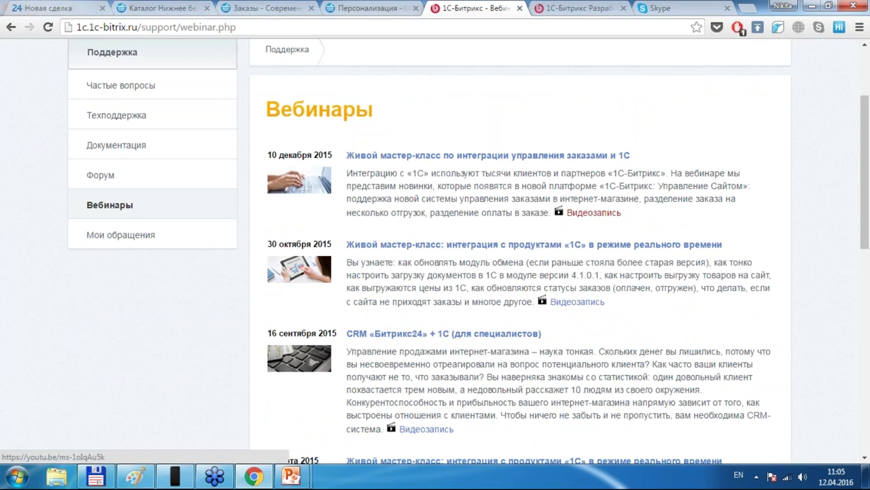
{"action": "scroll", "coordinate": [610, 213], "scroll_direction": "down", "scroll_amount": 1}
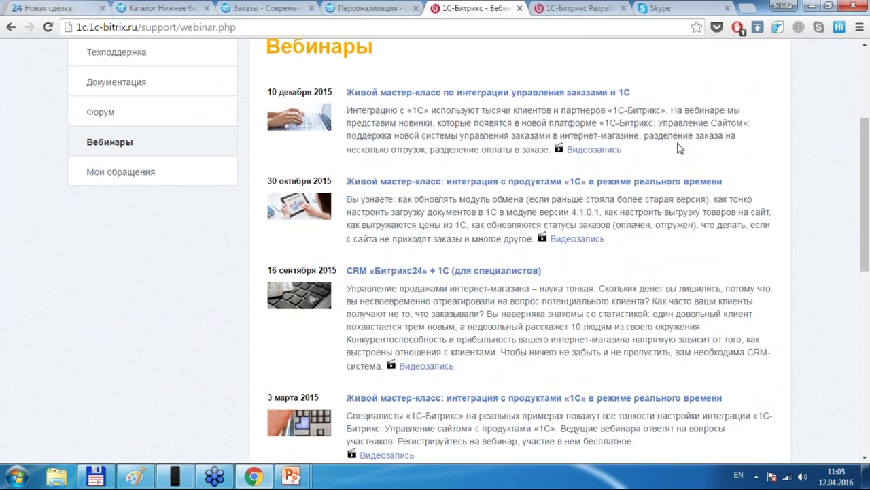
{"action": "scroll", "coordinate": [680, 148], "scroll_direction": "up", "scroll_amount": 2}
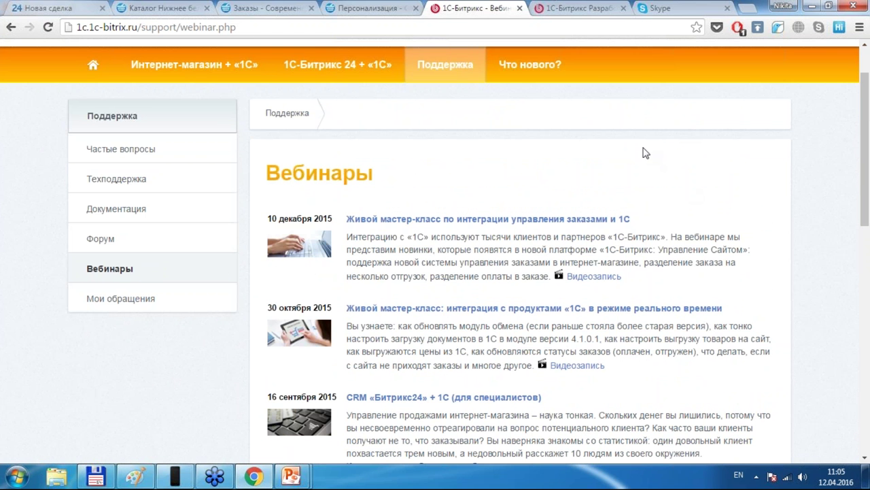
{"action": "scroll", "coordinate": [632, 145], "scroll_direction": "up", "scroll_amount": 1}
Go to the main 1С-Битрикс client site and list its webinars among the company events
{"action": "left_click", "coordinate": [96, 48]}
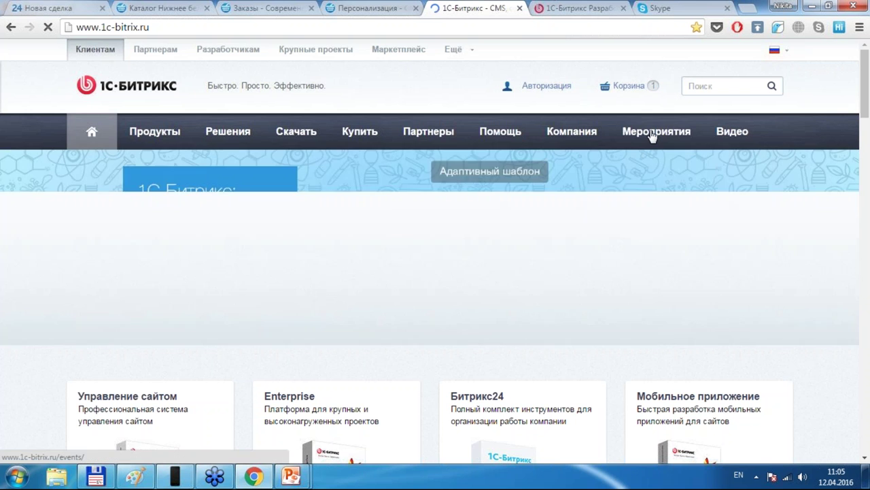
{"action": "left_click", "coordinate": [651, 133]}
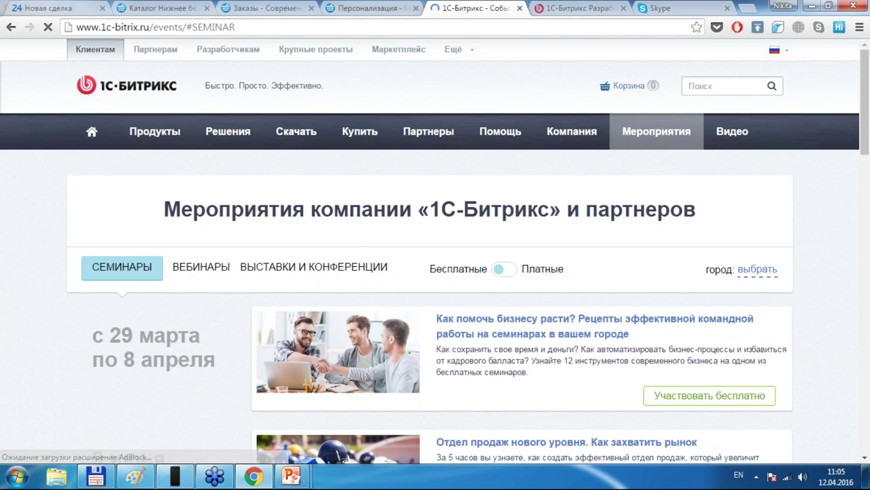
{"action": "left_click", "coordinate": [220, 271]}
{"action": "scroll", "coordinate": [734, 181], "scroll_direction": "down", "scroll_amount": 2}
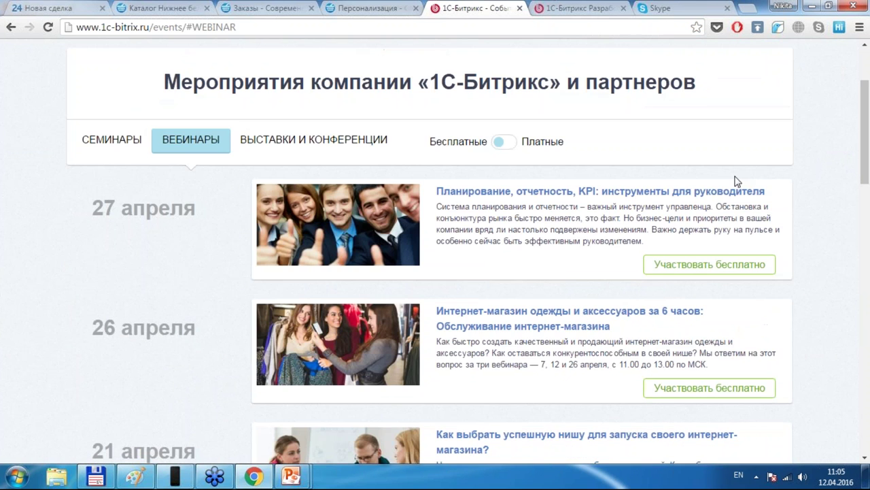
{"action": "scroll", "coordinate": [734, 181], "scroll_direction": "down", "scroll_amount": 2}
{"action": "scroll", "coordinate": [736, 181], "scroll_direction": "up", "scroll_amount": 4}
Load older entries of the webinar list to find the February master class on 1C order management
{"action": "scroll", "coordinate": [735, 181], "scroll_direction": "down", "scroll_amount": 8}
{"action": "scroll", "coordinate": [722, 195], "scroll_direction": "down", "scroll_amount": 9}
{"action": "scroll", "coordinate": [399, 209], "scroll_direction": "up", "scroll_amount": 5}
{"action": "left_click", "coordinate": [429, 345]}
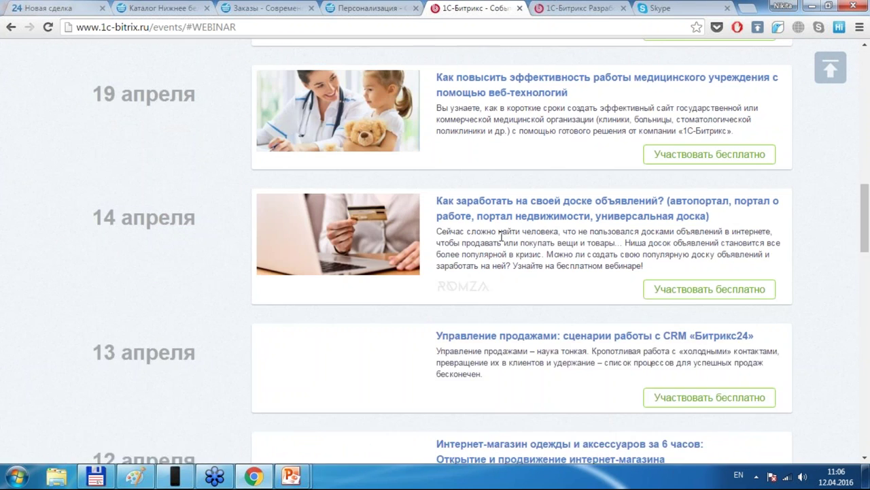
{"action": "scroll", "coordinate": [501, 237], "scroll_direction": "down", "scroll_amount": 10}
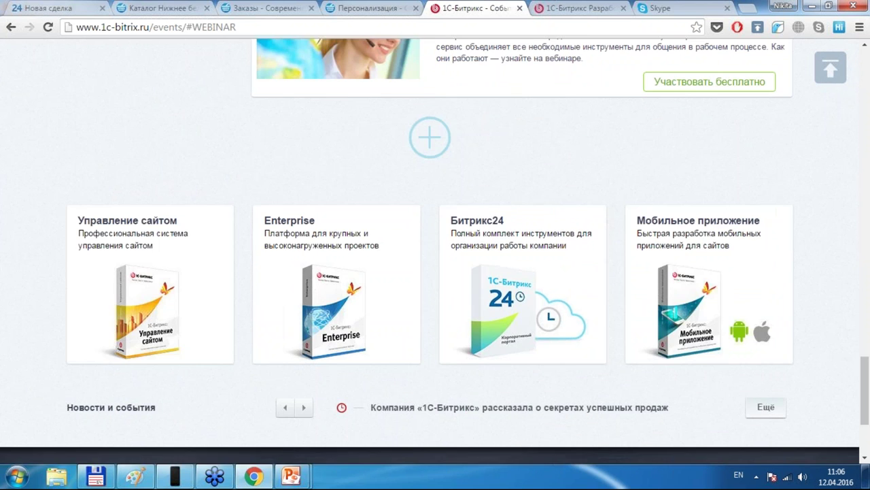
{"action": "left_click", "coordinate": [429, 138]}
{"action": "scroll", "coordinate": [482, 174], "scroll_direction": "down", "scroll_amount": 10}
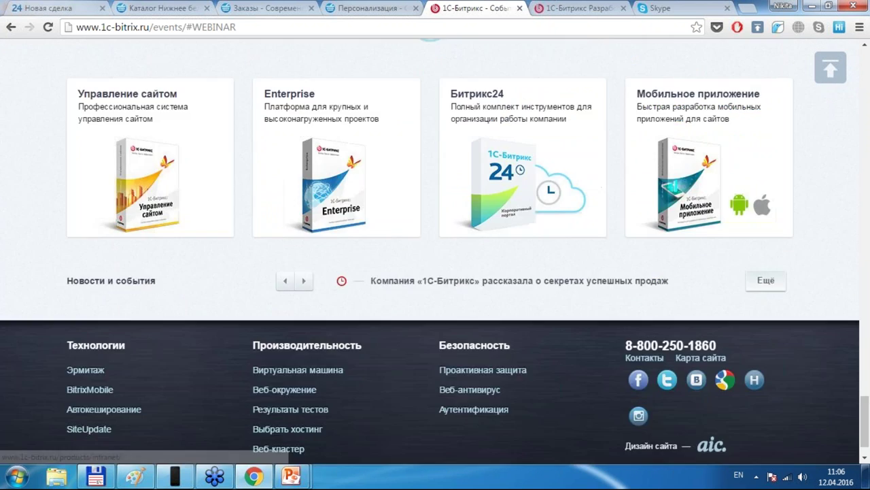
{"action": "scroll", "coordinate": [435, 388], "scroll_direction": "up", "scroll_amount": 6}
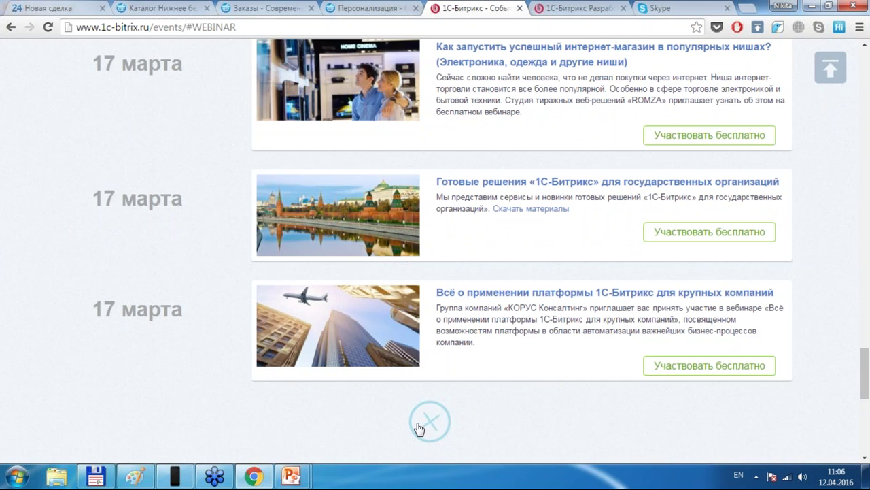
{"action": "left_click", "coordinate": [429, 422]}
{"action": "scroll", "coordinate": [417, 435], "scroll_direction": "down", "scroll_amount": 10}
{"action": "scroll", "coordinate": [510, 188], "scroll_direction": "down", "scroll_amount": 6}
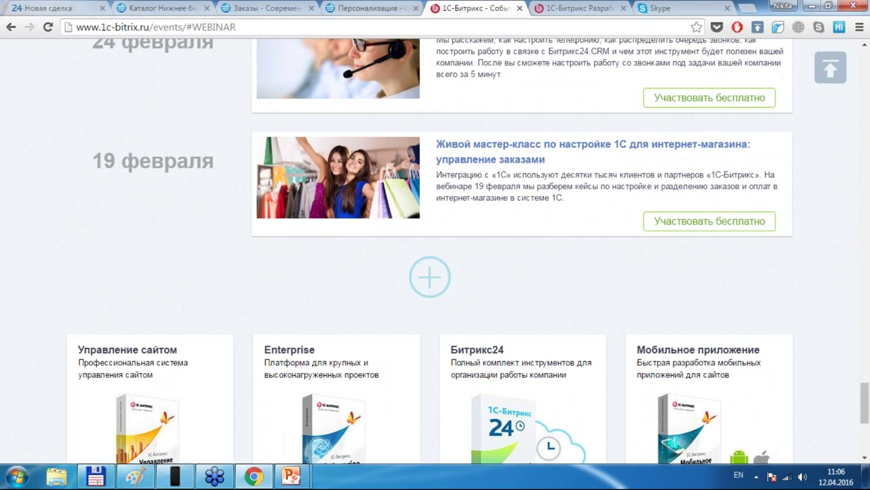
Extend the webinar list once more and open "Живой мастер-класс по настройке 1С для интернет-магазина: управление заказами" of 19 февраля
{"action": "left_click", "coordinate": [424, 279]}
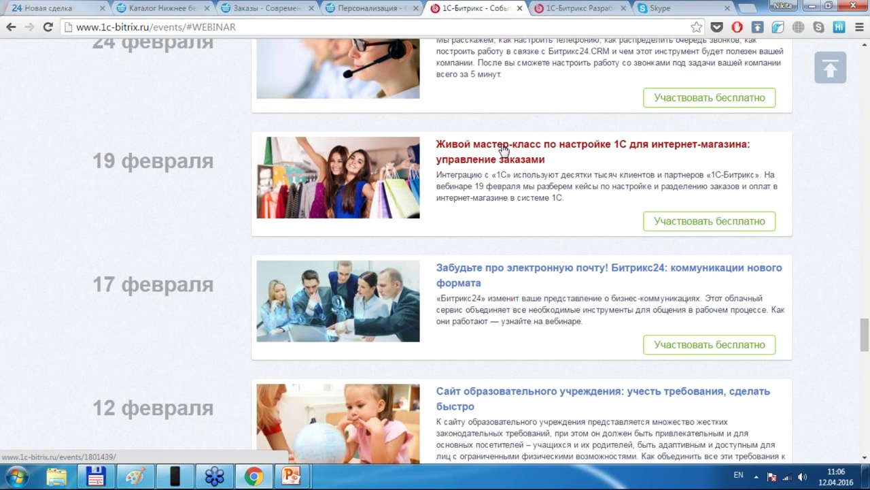
{"action": "left_click", "coordinate": [503, 148]}
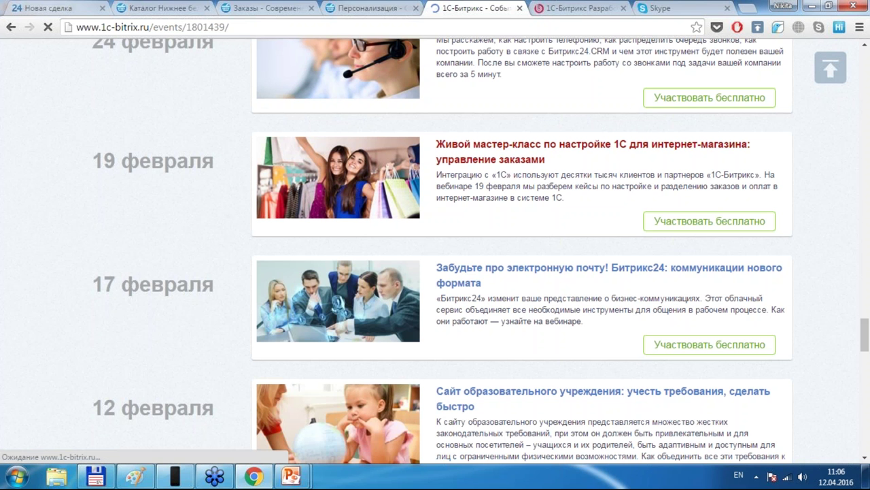
{"action": "scroll", "coordinate": [518, 164], "scroll_direction": "down", "scroll_amount": 6}
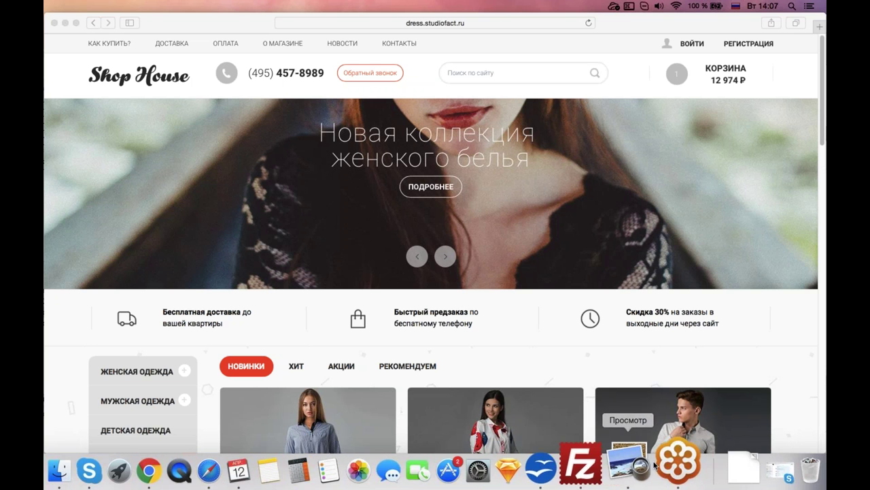
Switch to the Shop House presentation in Preview and advance past the webinar plan to the "О компании" slide
{"action": "left_click", "coordinate": [634, 464]}
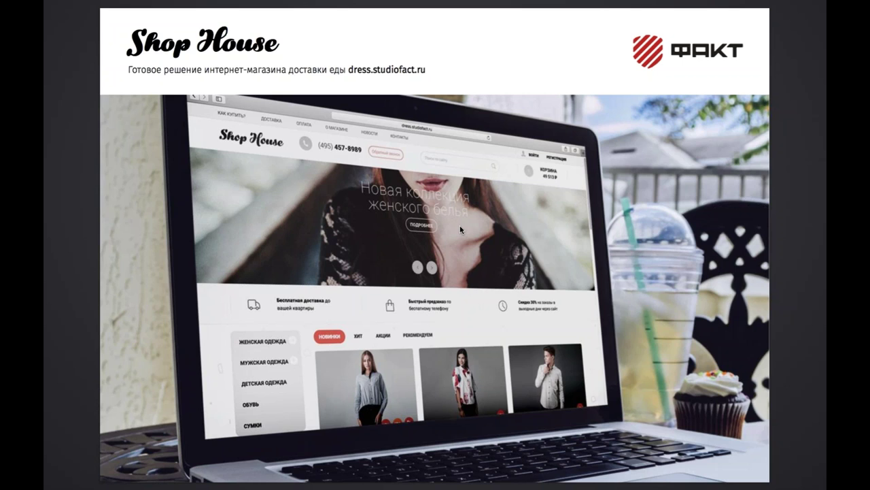
{"action": "key", "text": "Right"}
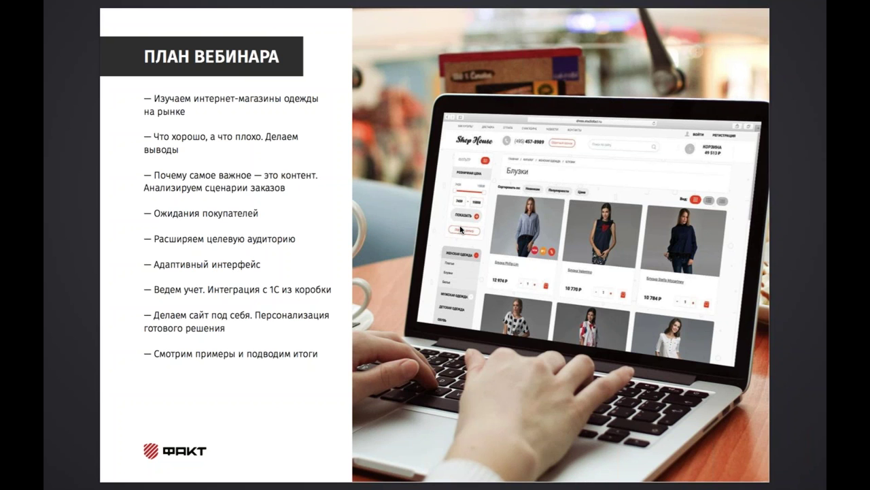
{"action": "key", "text": "Down"}
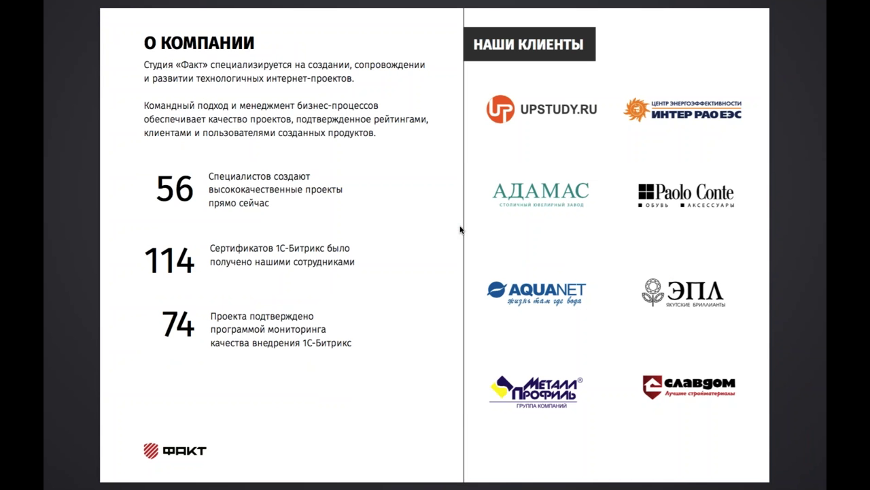